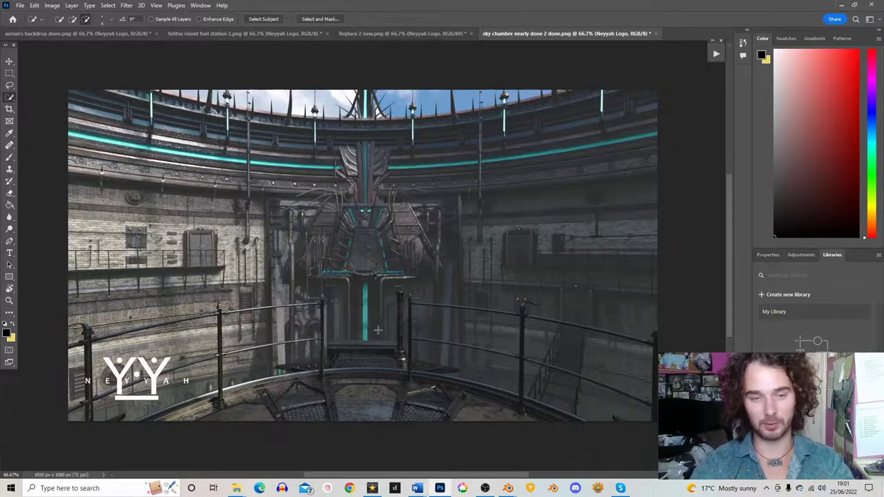
Switch to Blender's Lab Lobby 5.blend window and examine the rendered lobby from the camera and from inside the room
mouse_move(505, 491)
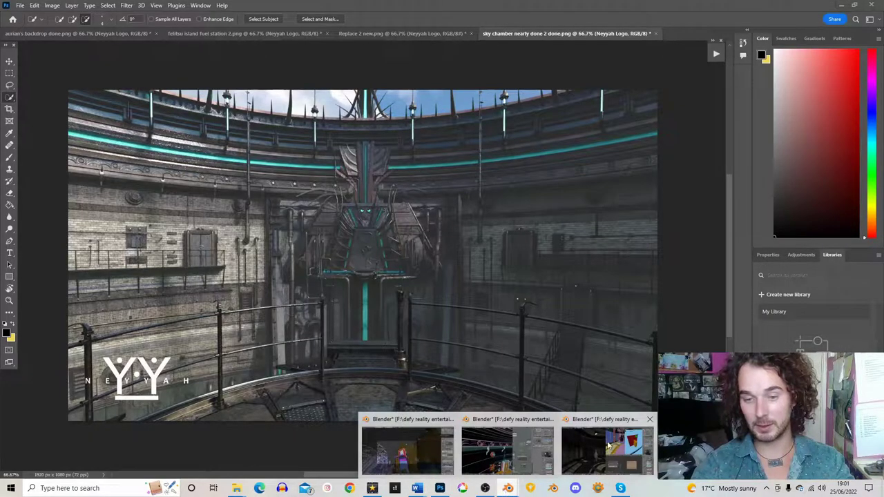
left_click(586, 441)
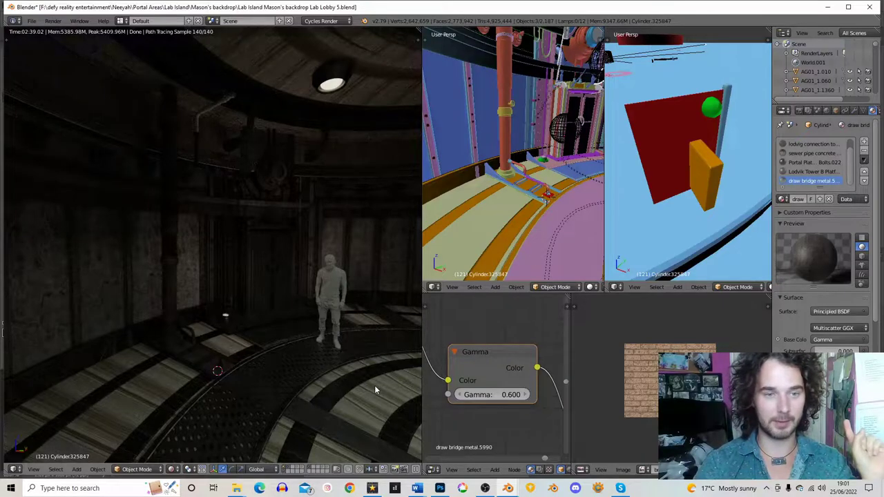
key("Right")
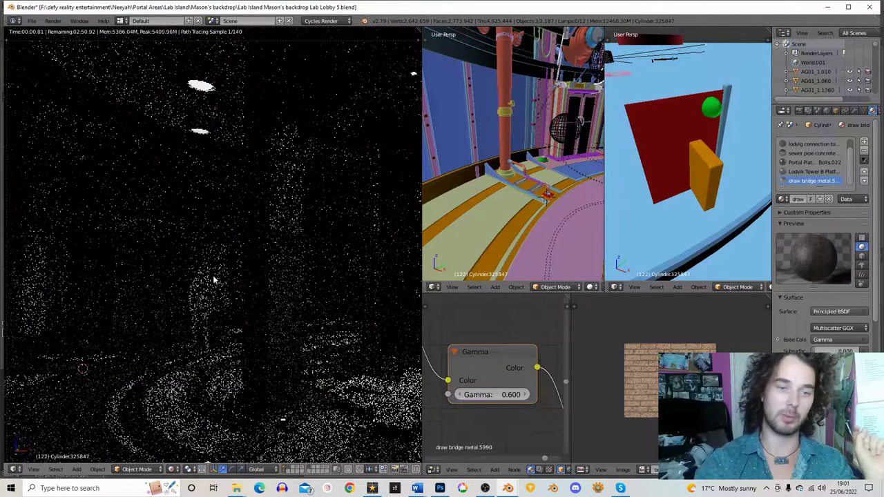
key("KP_0")
scroll(283, 270, "down", 2)
middle_click_drag(261, 280, 234, 284, "shift")
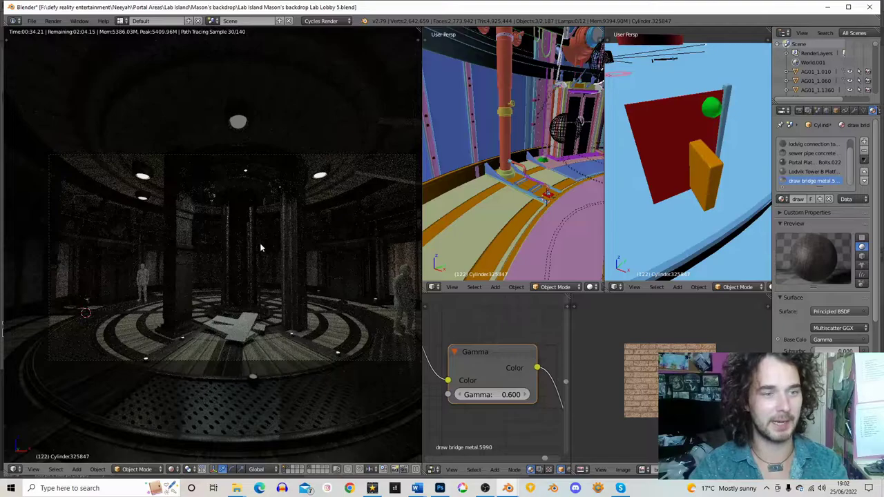
mouse_move(263, 237)
middle_mouse_down()
mouse_move(183, 277)
mouse_move(250, 257)
mouse_move(247, 285)
middle_mouse_up()
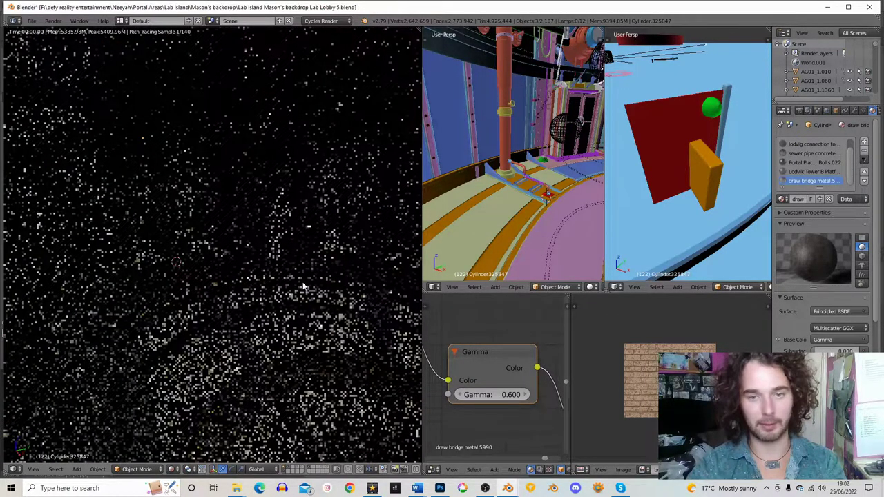
middle_click_drag(249, 306, 239, 305)
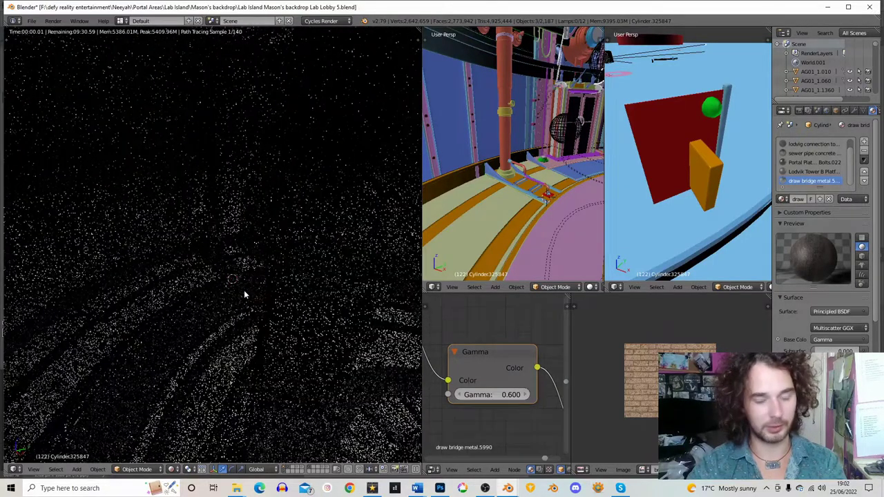
key("KP_Decimal")
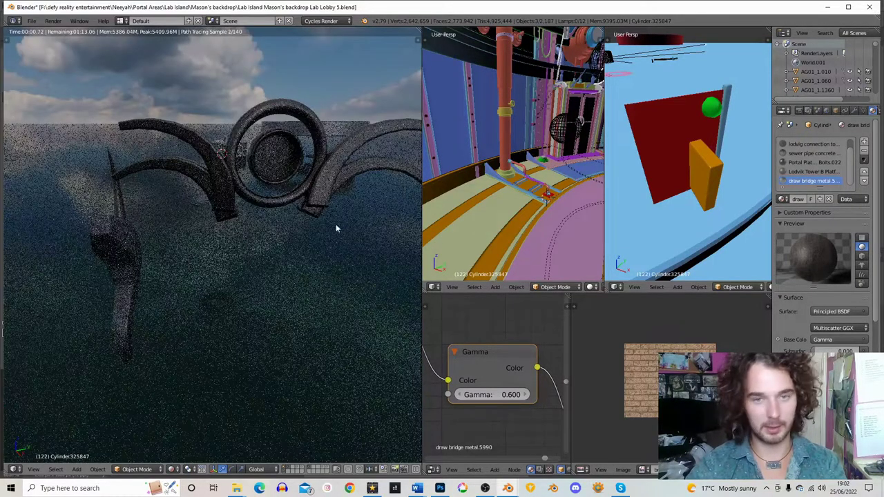
Select the vertical wall pipe and frame the rendered view on it, the nearby doorway and the floor
right_click(511, 156)
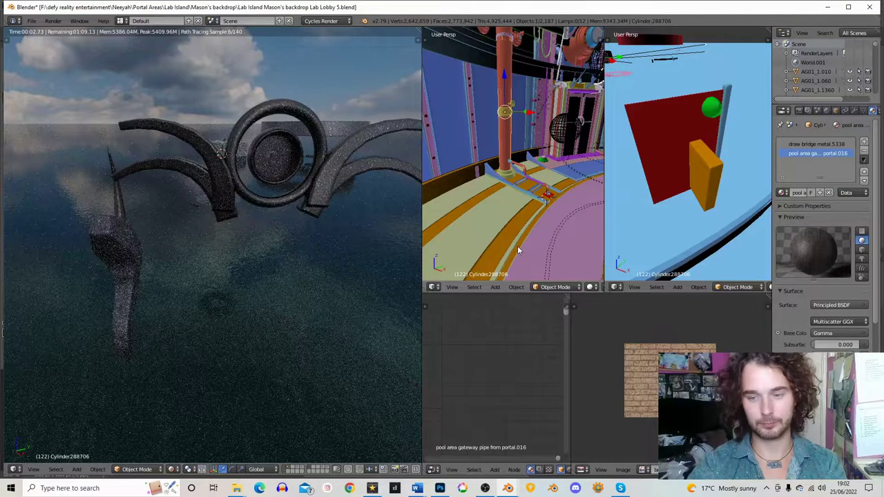
key("KP_Decimal")
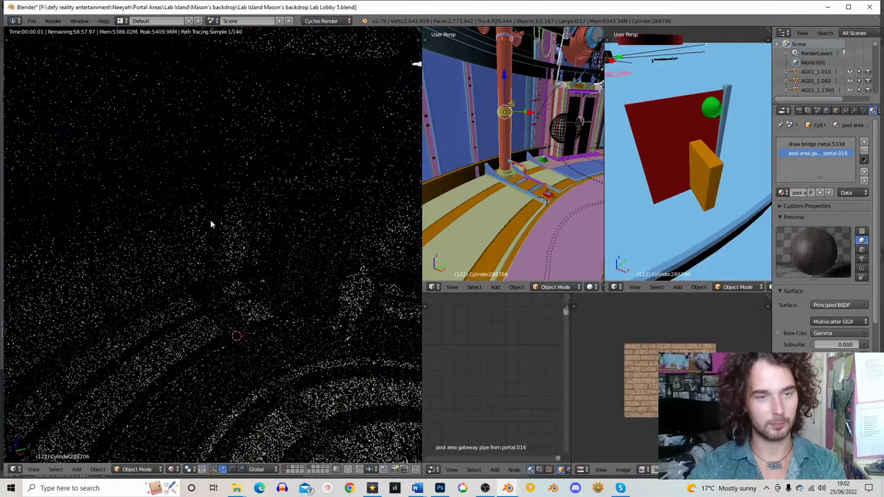
scroll(541, 171, "up", 3)
middle_click_drag(542, 171, 523, 150)
middle_click_drag(299, 268, 308, 264)
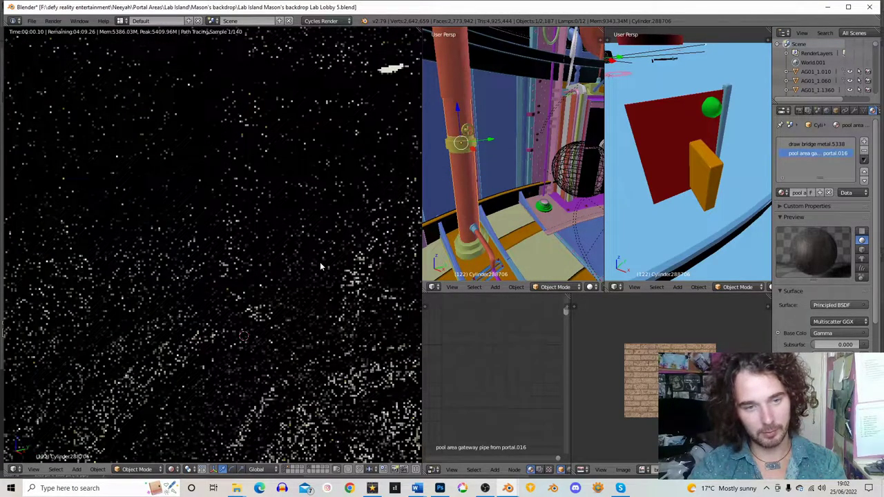
scroll(296, 268, "up", 5)
middle_click_drag(301, 270, 274, 255, "shift")
scroll(275, 255, "up", 3)
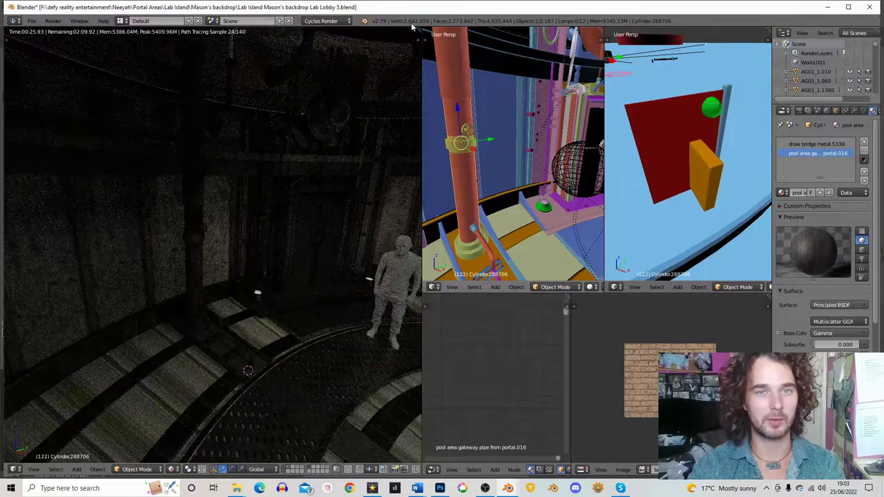
Duplicate the plain band around the vertical pipe's valve joint and place the copy about 7.5 units higher along Z
middle_click_drag(501, 207, 513, 204)
scroll(521, 180, "up", 2)
scroll(501, 162, "up", 3)
right_click(499, 169)
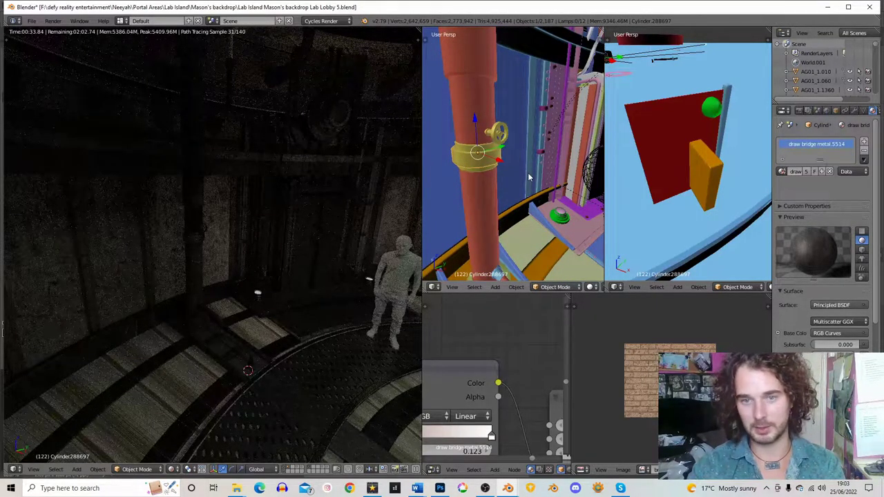
scroll(529, 178, "down", 5)
scroll(524, 172, "up", 5)
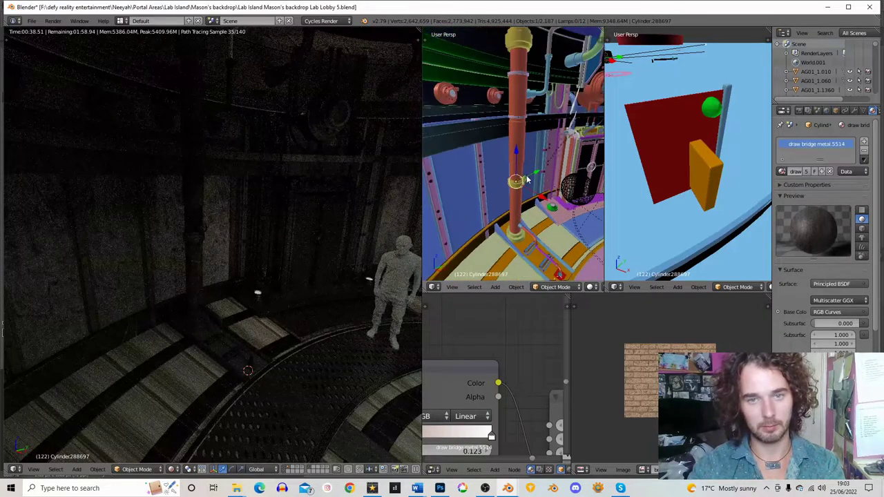
scroll(520, 158, "up", 2)
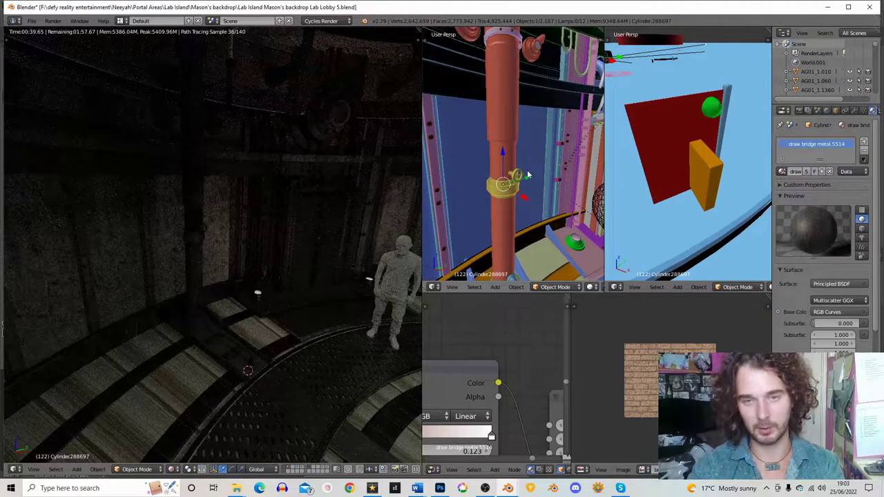
key("shift+d")
key("z")
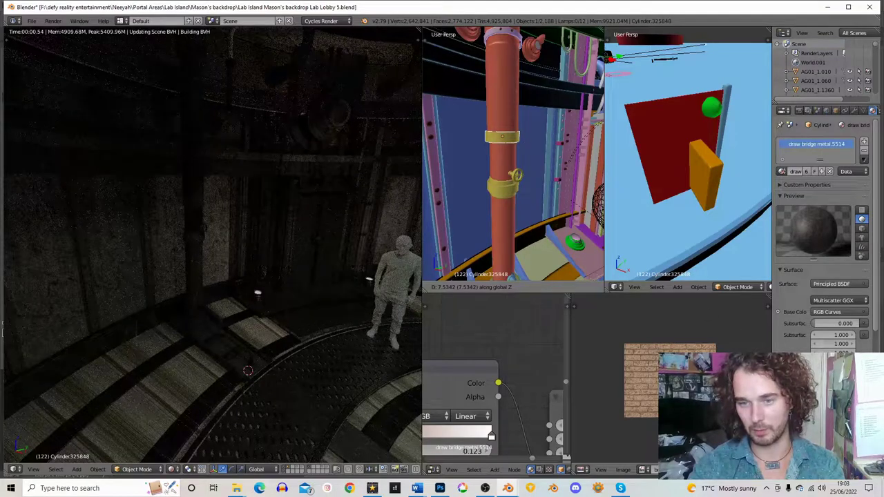
left_click(619, 377)
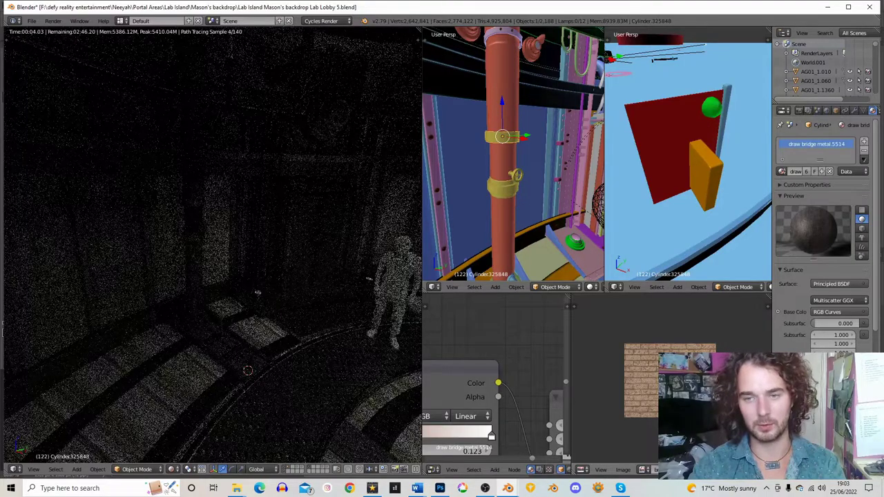
Duplicate the new pipe band again and raise the copy along Z to just below the bolted collar
key("shift+d")
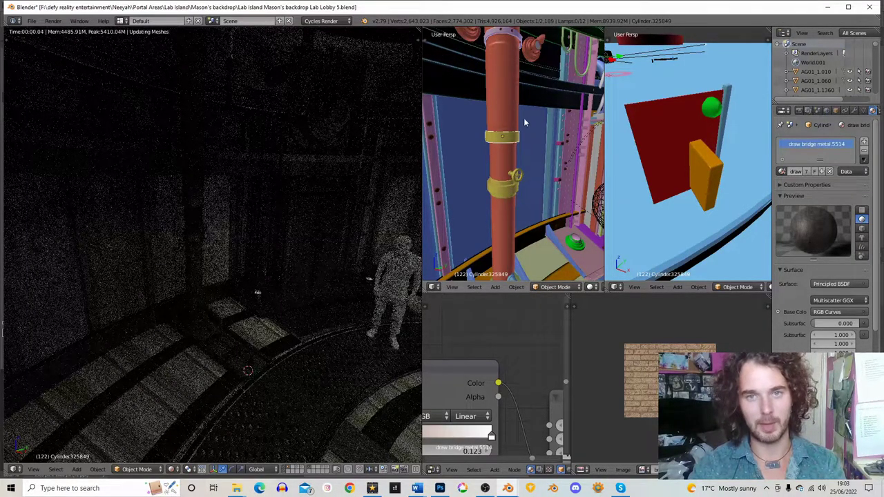
key("z")
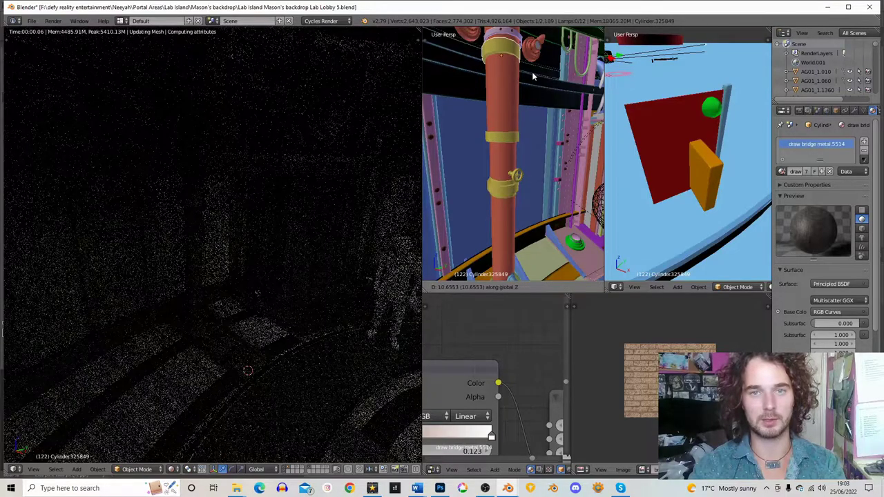
left_click(535, 80)
Reselect the middle pipe band and nudge its position so that it sits centred around the pipe
middle_click_drag(540, 84, 520, 152)
right_click(517, 171)
key("g")
key("z")
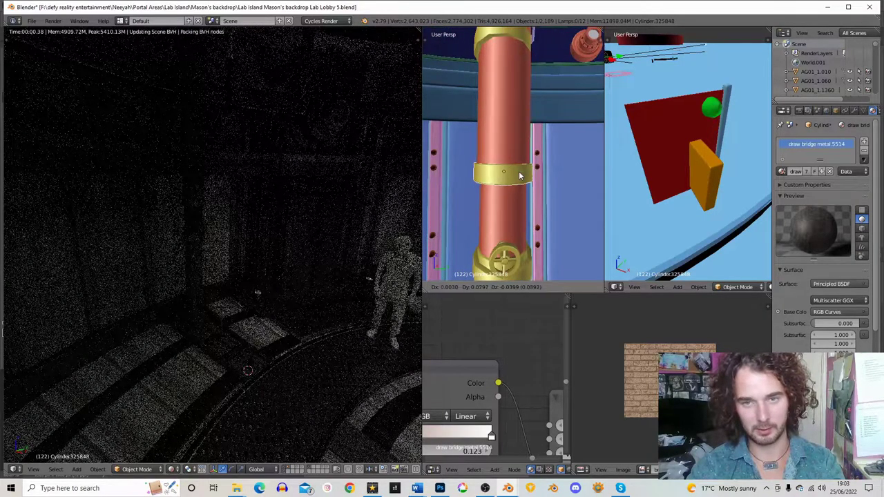
left_click(517, 176)
scroll(518, 176, "down", 4)
middle_click_drag(518, 175, 568, 164)
scroll(585, 171, "up", 3)
key("g")
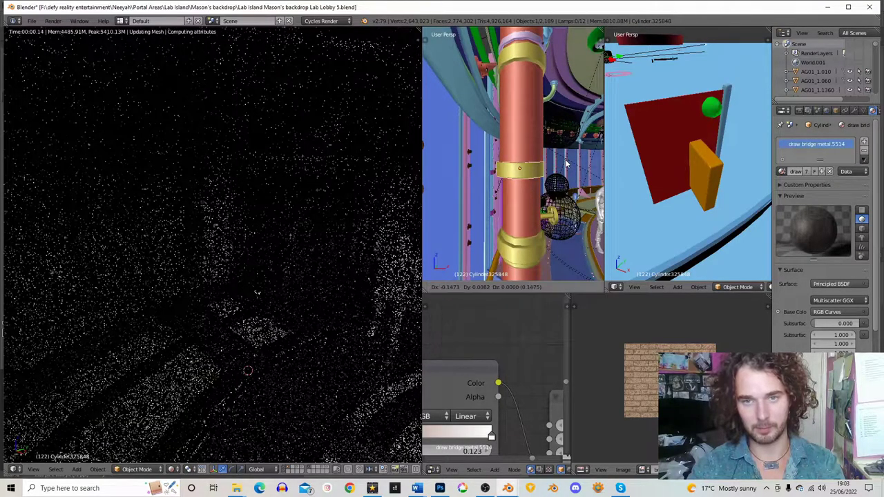
left_click(570, 162)
Flatten a copy of the middle band to about 0.52 along Z and lower it about 0.73 onto the original band
middle_click_drag(570, 161, 494, 163)
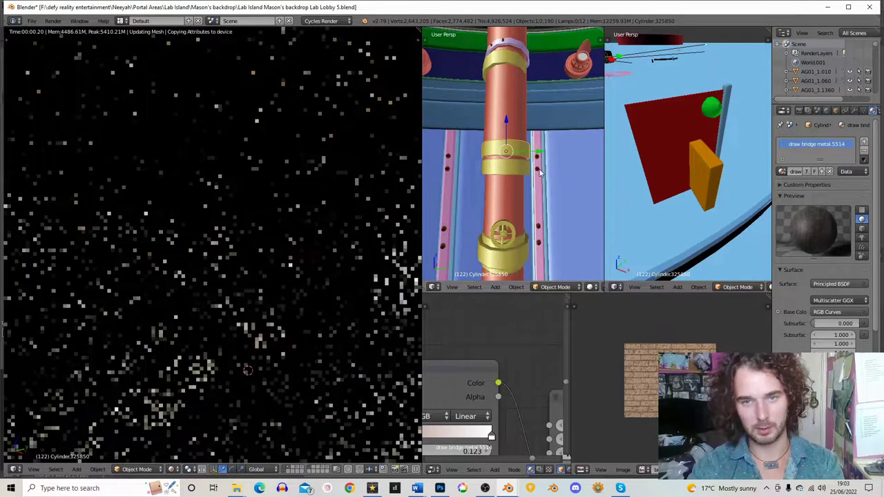
key("s")
key("z")
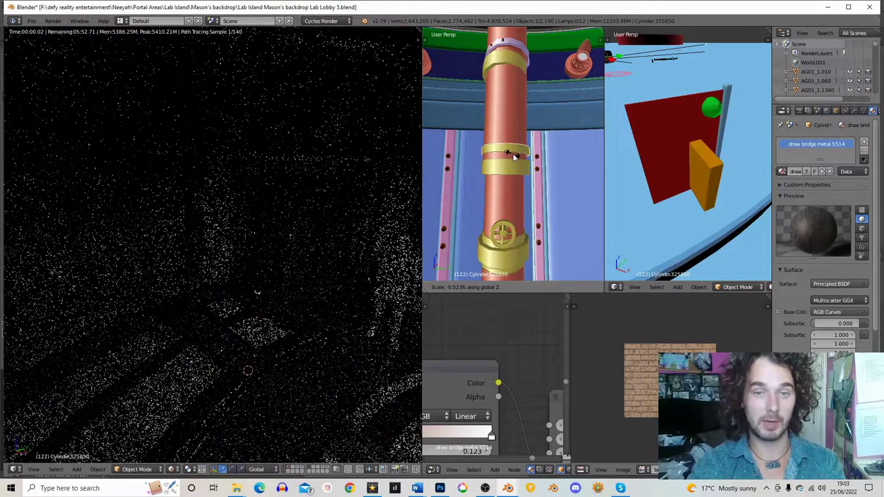
left_click(513, 156)
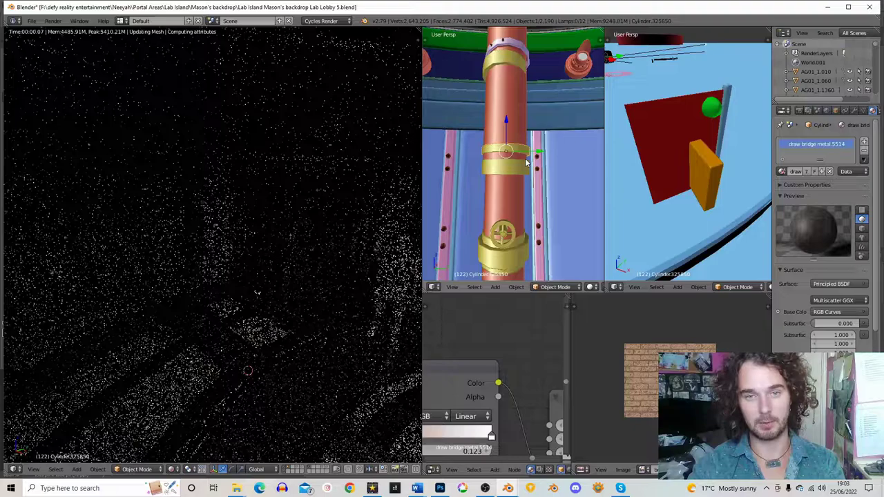
key("g")
key("z")
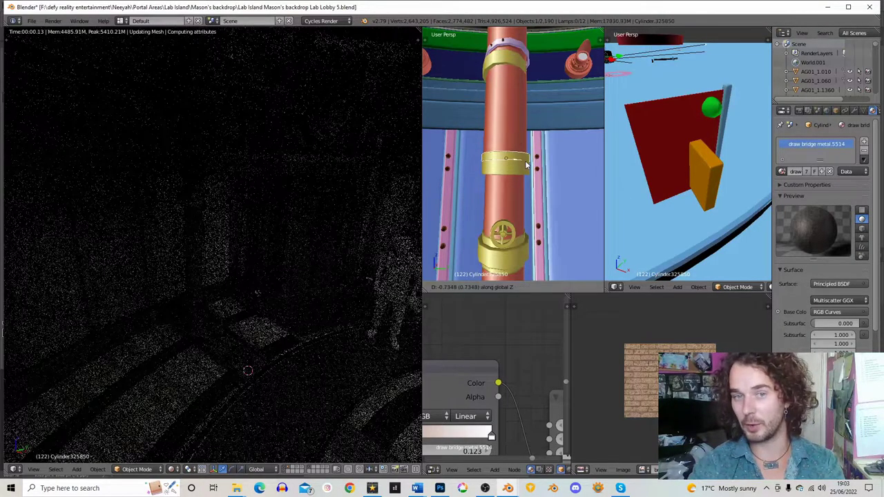
left_click(525, 165)
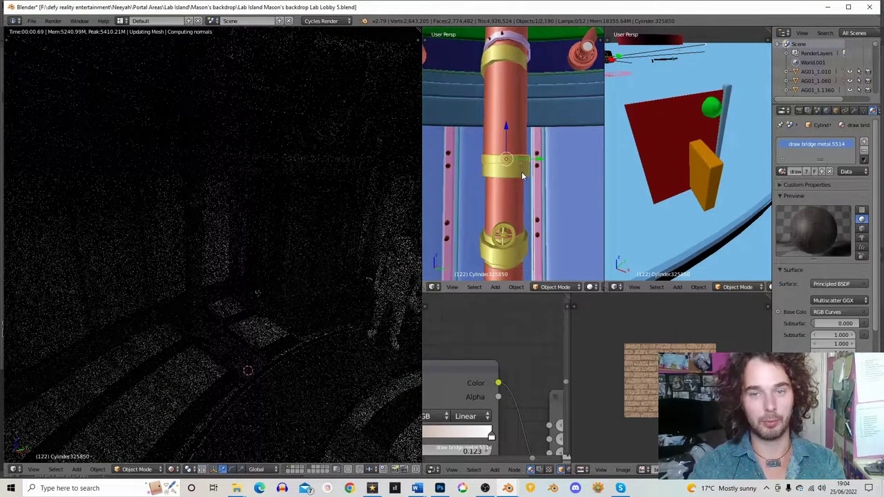
Scale the original middle band up by about 1.05 and rotate it around the Z axis
key("s")
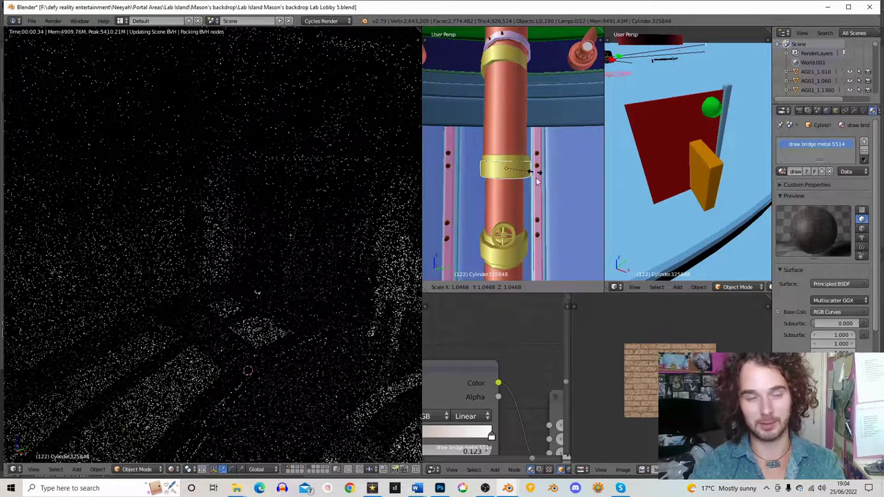
left_click(538, 183)
scroll(537, 184, "up", 1)
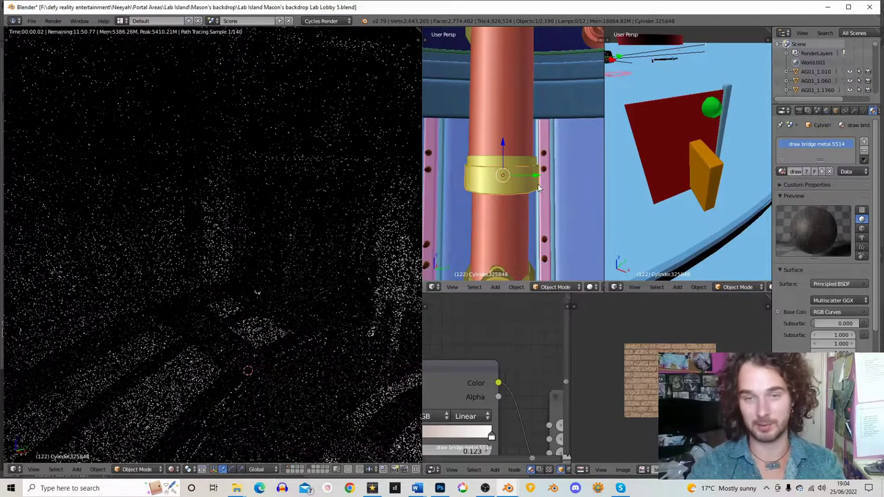
key("r")
key("z")
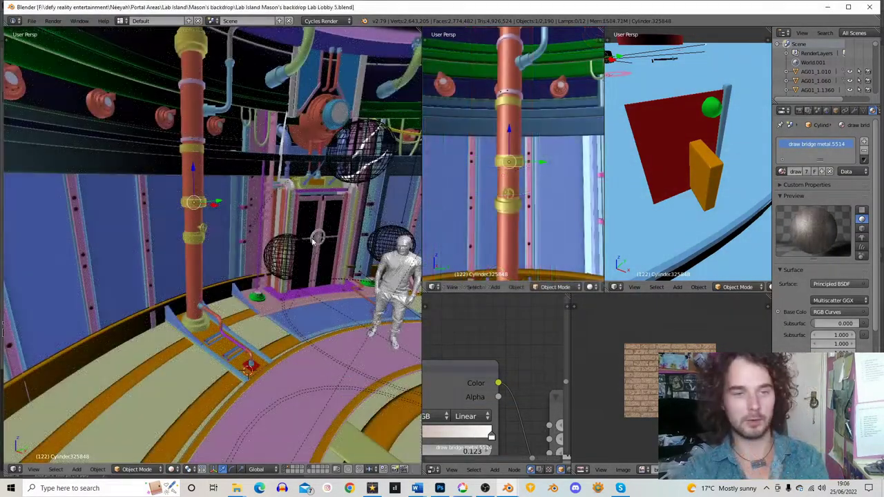
Inspect the wall panels on both sides of the vertical pipe, selecting them one by one
middle_click_drag(241, 237, 224, 250)
scroll(118, 252, "up", 1)
right_click(93, 239)
right_click(142, 213)
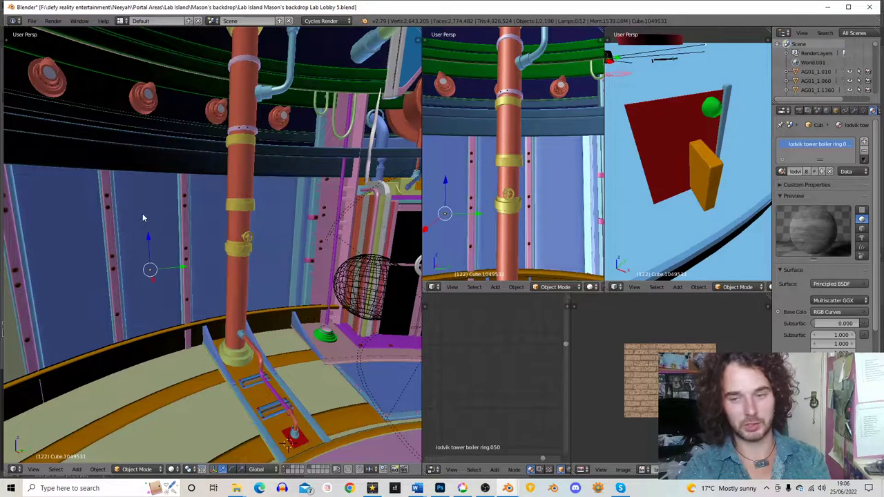
right_click(215, 216)
right_click(273, 214)
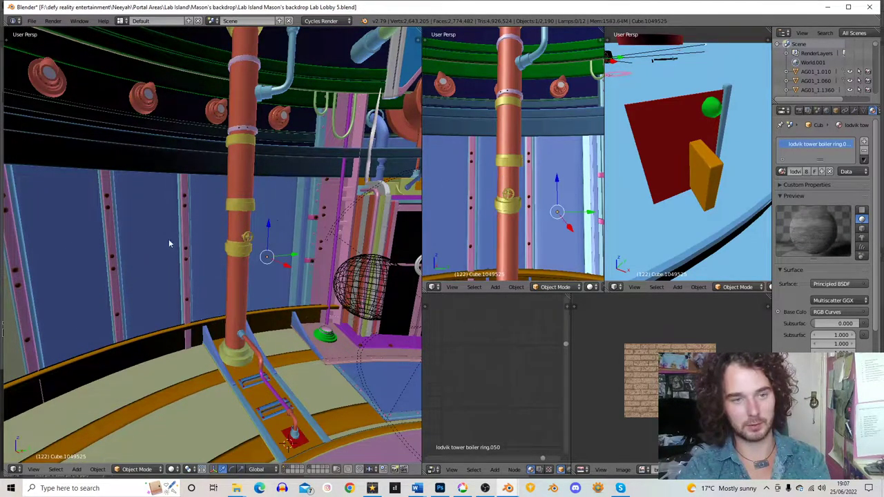
middle_click_drag(172, 234, 119, 237)
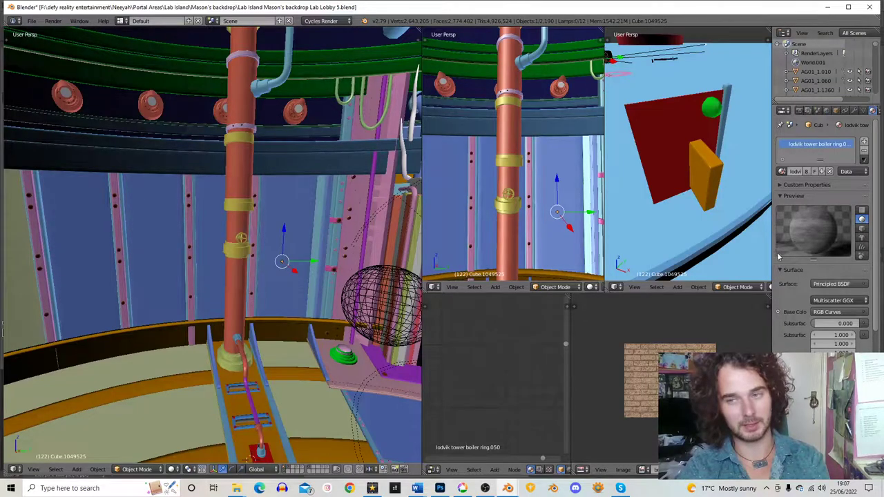
Delete the four small leftover bolt cylinders at the upper yellow band of the vertical pipe
middle_click_drag(347, 263, 381, 261)
middle_click_drag(307, 261, 211, 261, "shift")
middle_click_drag(237, 291, 230, 207, "shift")
scroll(281, 302, "up", 3)
scroll(241, 245, "up", 3)
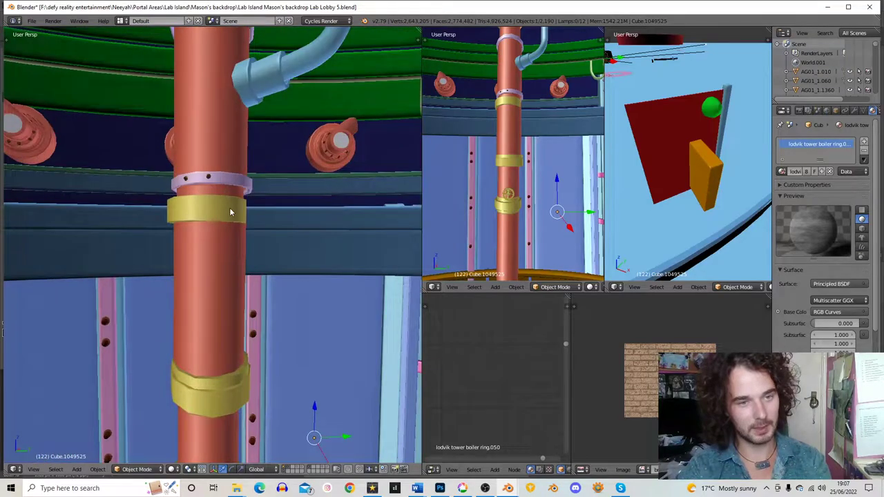
right_click(231, 207)
scroll(233, 212, "down", 6)
scroll(226, 212, "up", 8)
middle_click_drag(225, 211, 228, 207)
scroll(212, 198, "up", 5)
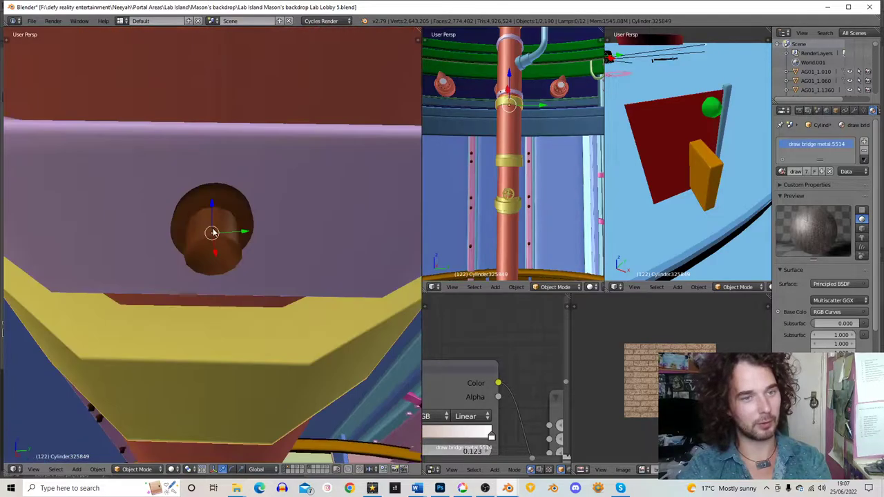
right_click(223, 262)
key("KP_Decimal")
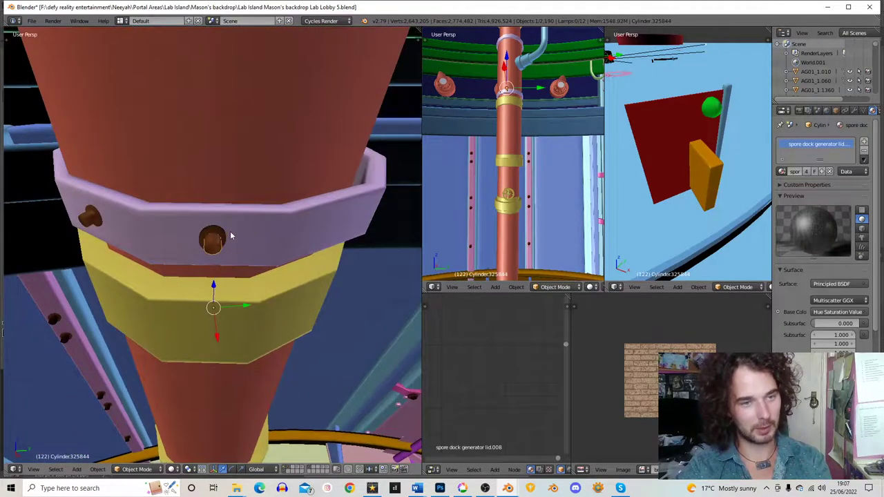
right_click(95, 222)
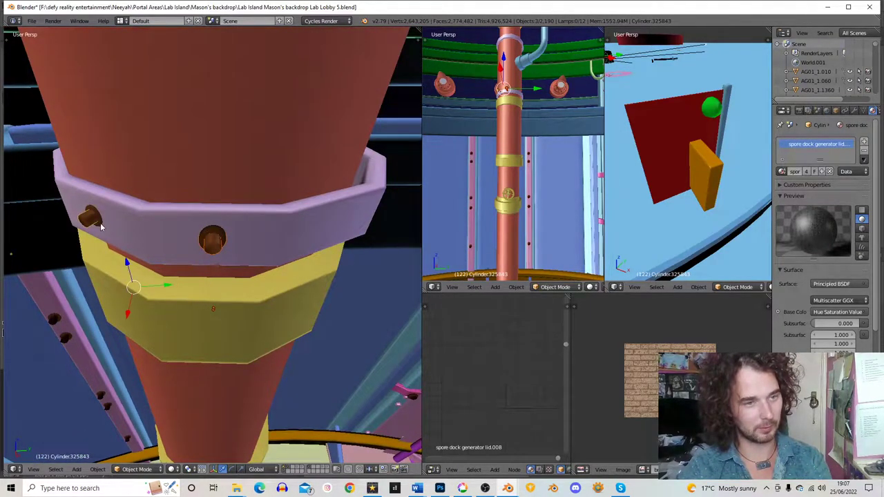
scroll(226, 223, "down", 4)
right_click(222, 265)
key("x")
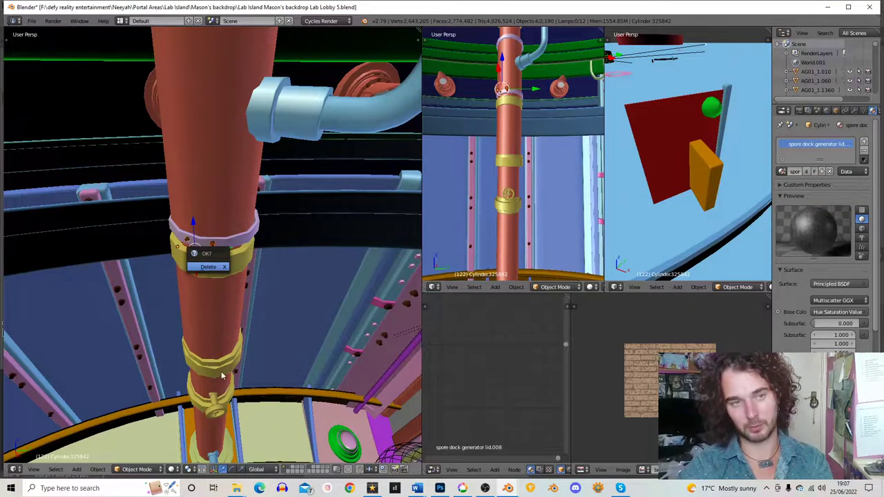
key("Return")
Add a 5-vertex mesh cylinder at the open end of the grey horizontal pipe
middle_click_drag(219, 369, 220, 212)
scroll(221, 223, "down", 4)
middle_click_drag(233, 142, 216, 210)
scroll(216, 212, "up", 4)
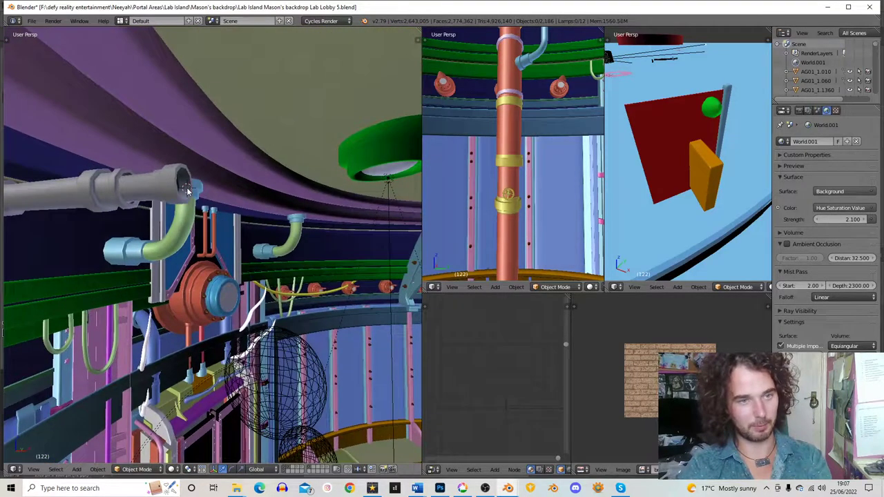
key("shift+a")
mouse_move(186, 190)
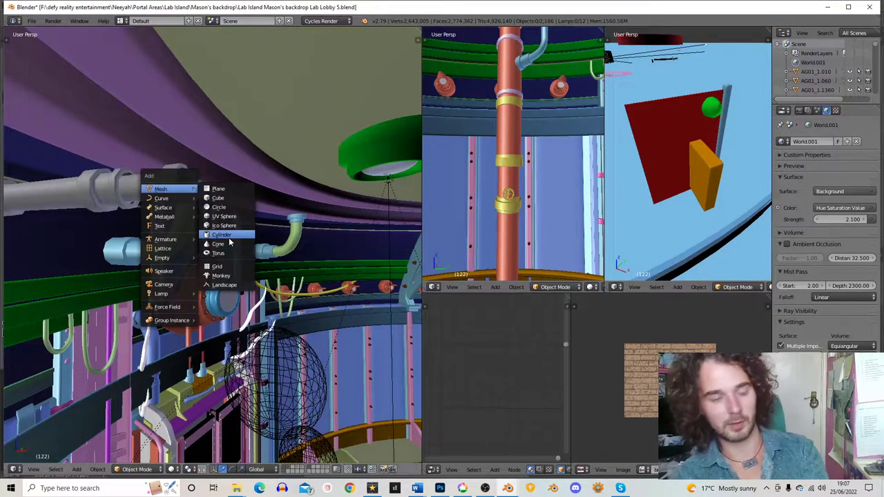
left_click(222, 235)
key("t")
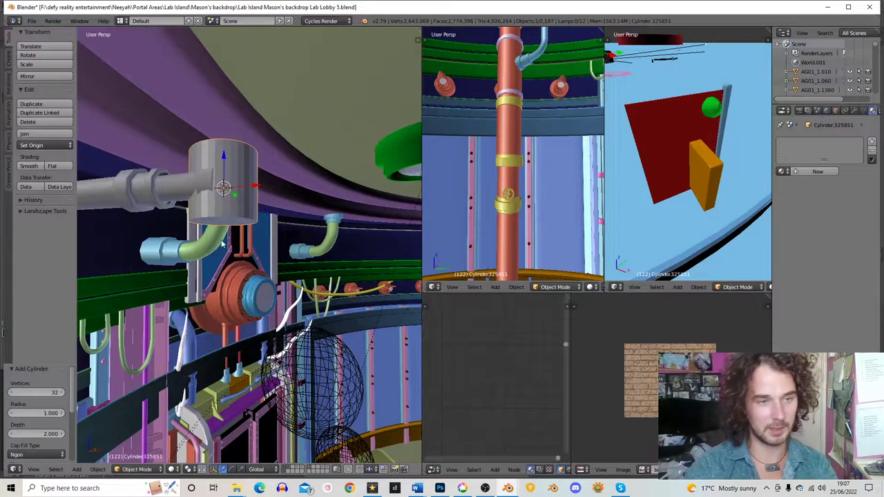
left_click(29, 393)
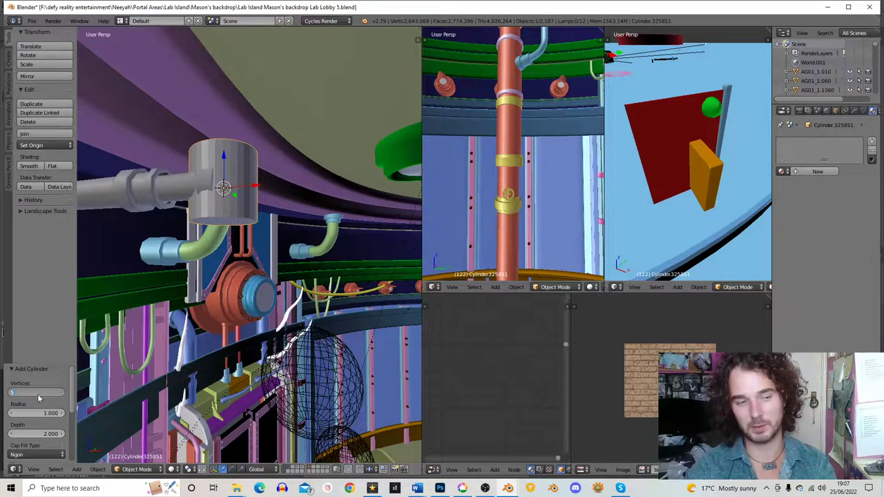
key("Return")
Shrink the new cylinder, rotate it 90 degrees to lie along the grey pipe, and fit it into the pipe's open end
key("KP_Decimal")
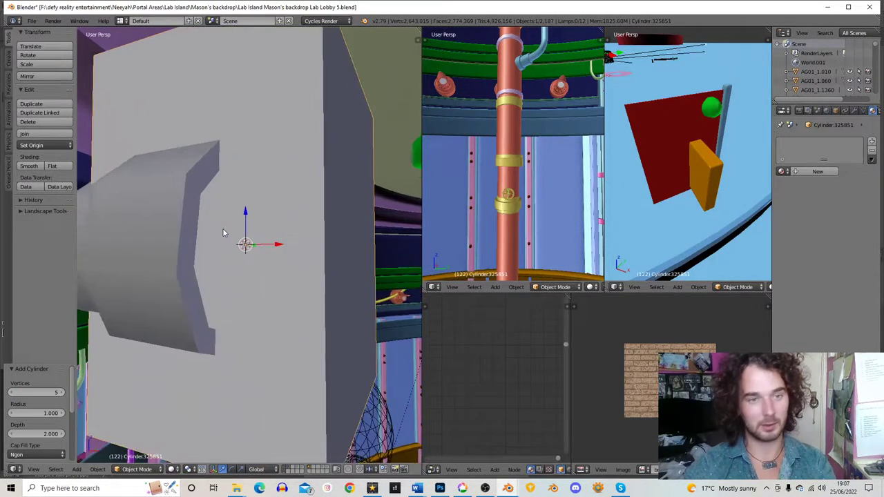
scroll(223, 228, "down", 5)
key("s")
left_click(287, 265)
middle_click_drag(288, 264, 331, 276)
type("r90")
key("Return")
key("g")
left_click(260, 276)
key("r")
key("z")
left_click(281, 256)
key("s")
left_click(263, 258)
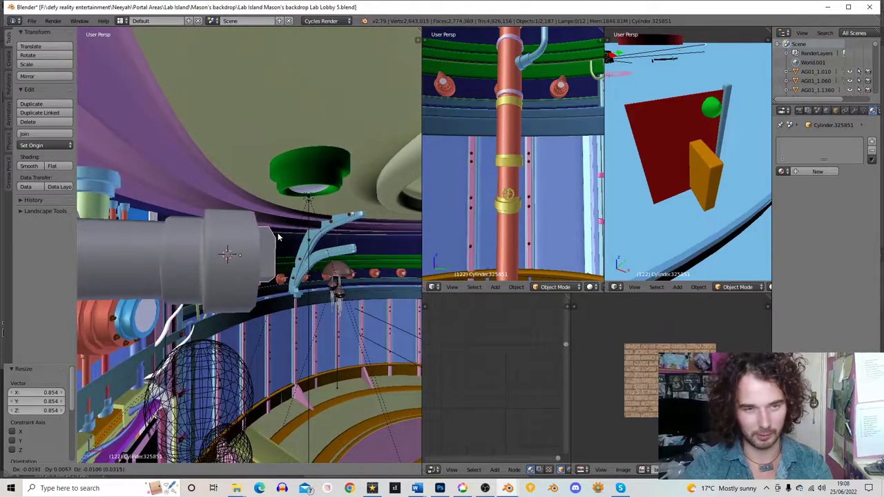
Extrude the cylinder's outer end face about 1.06 out of the grey pipe and tilt it around its local Y axis
key("Tab")
left_click(844, 110)
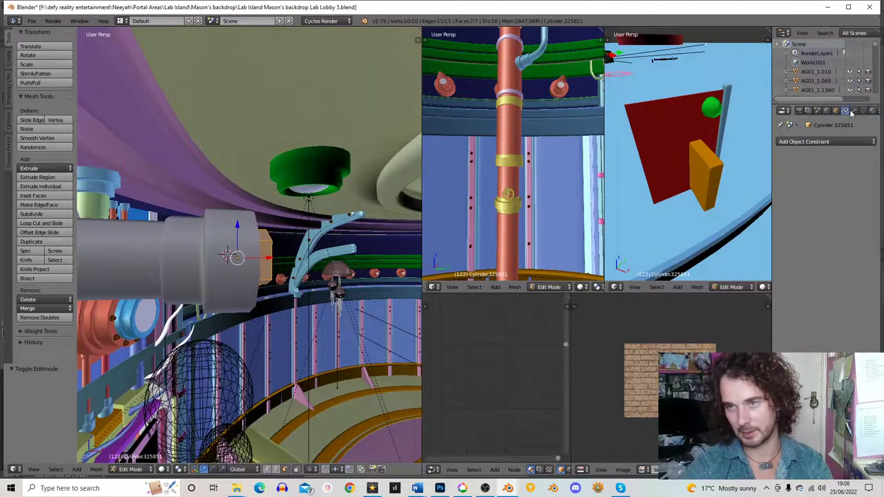
key("Tab")
middle_click_drag(228, 255, 252, 281)
key("Tab")
right_click(224, 287)
key("e")
left_click(294, 276)
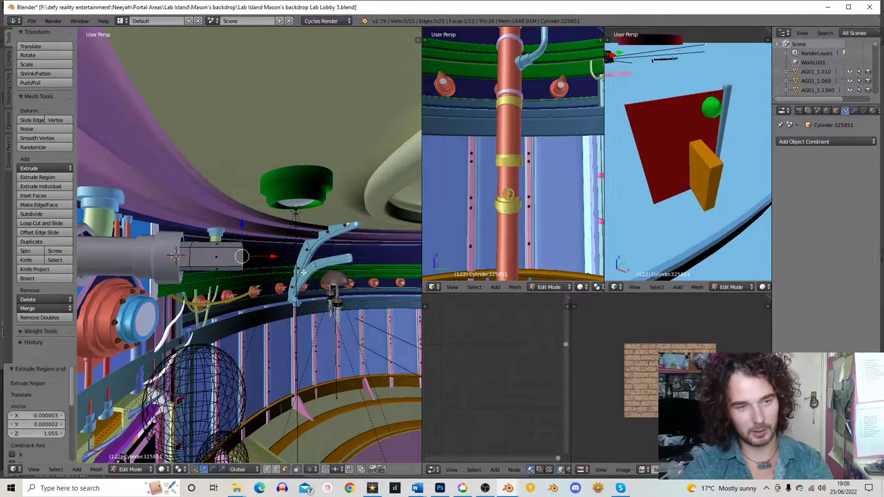
key("r")
key("y")
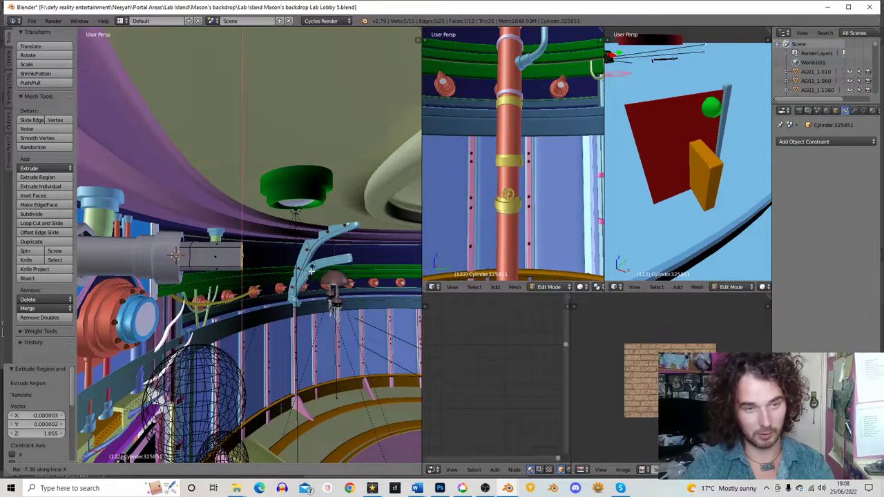
key("y")
left_click(312, 266)
Extrude the tilted end face another 0.29 and rotate it around local Y to start the upward bend
key("e")
left_click(329, 262)
mouse_move(329, 262)
middle_mouse_down()
mouse_move(305, 272)
mouse_move(318, 265)
middle_mouse_up()
key("r")
right_click(317, 265)
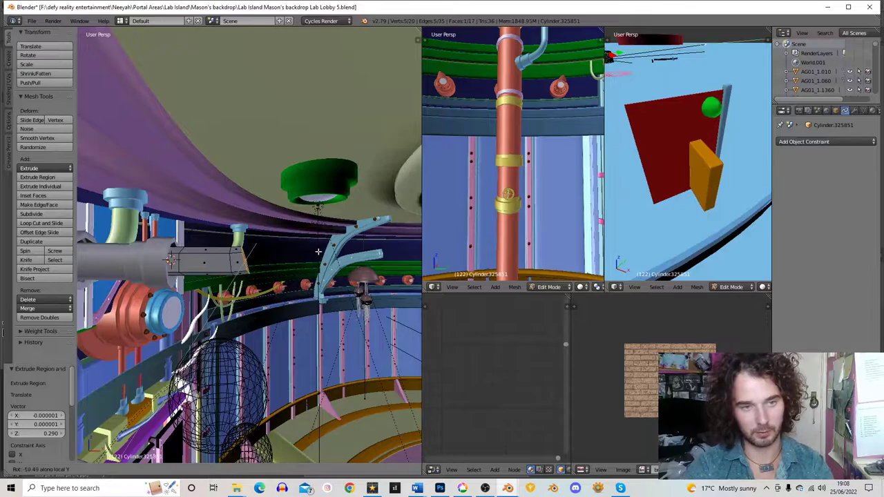
Continue the bend with two extrusions of about 0.37 and 0.51, rotating each new end face around local Y
key("e")
left_click(310, 269)
key("e")
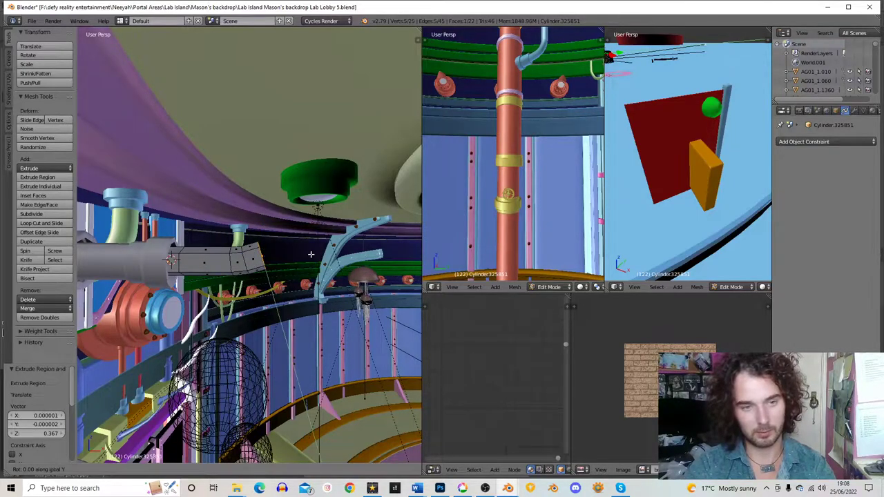
left_click(338, 257)
key("r")
key("y")
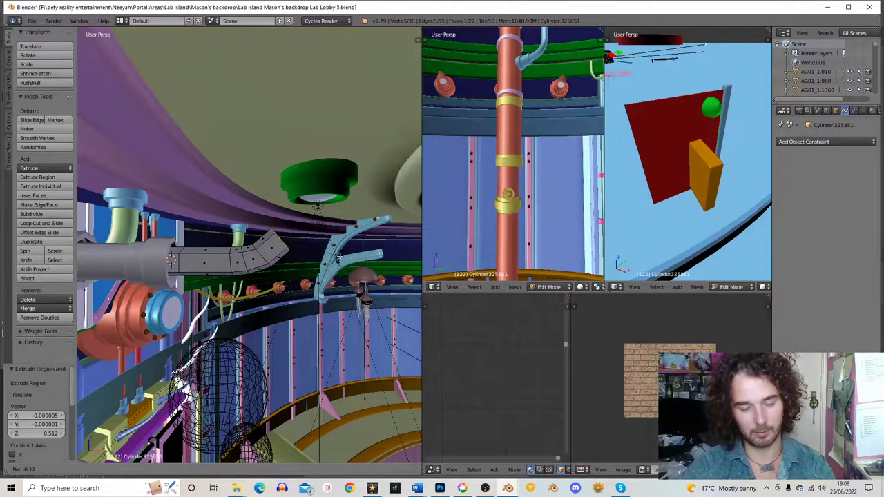
left_click(342, 238)
key("e")
left_click(344, 237)
middle_click_drag(343, 236, 323, 249)
key("ctrl+z")
Finish the elbow with two more rotated extrusions, the last about 0.24 long and turned -13.5° around local Y
key("e")
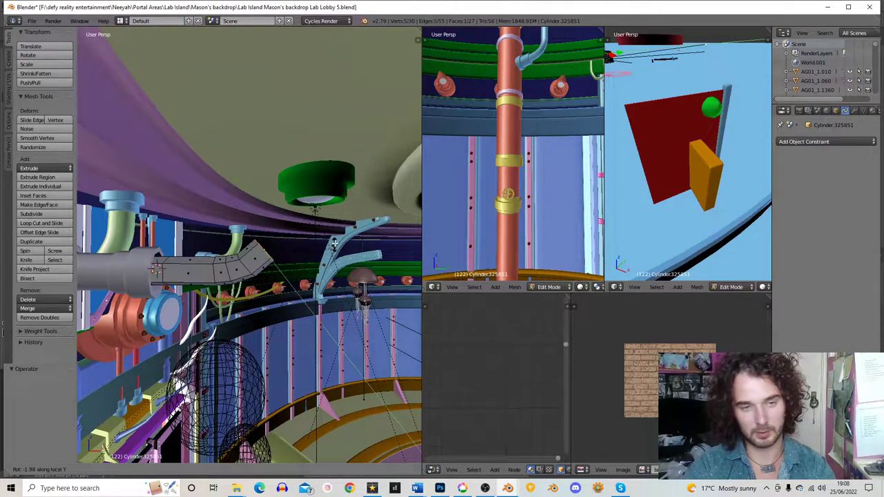
left_click(340, 226)
key("r")
key("y")
left_click(332, 204)
key("e")
left_click(335, 192)
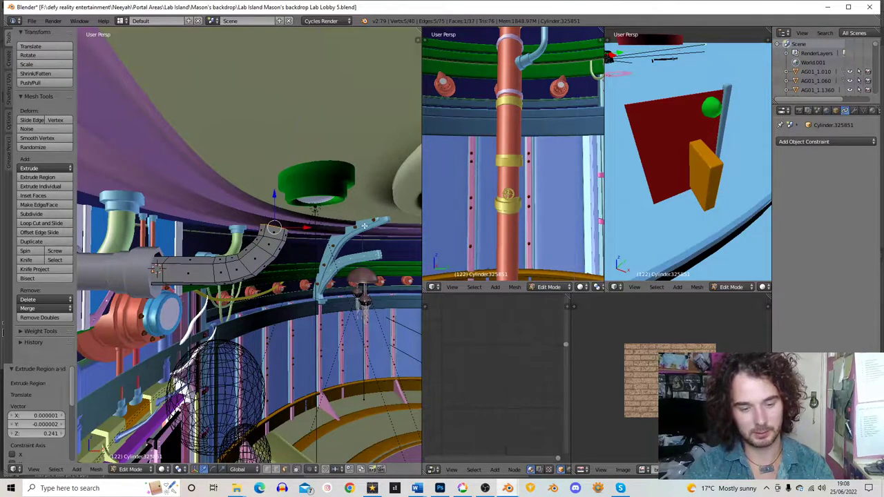
key("r")
key("y")
key("y")
left_click(358, 205)
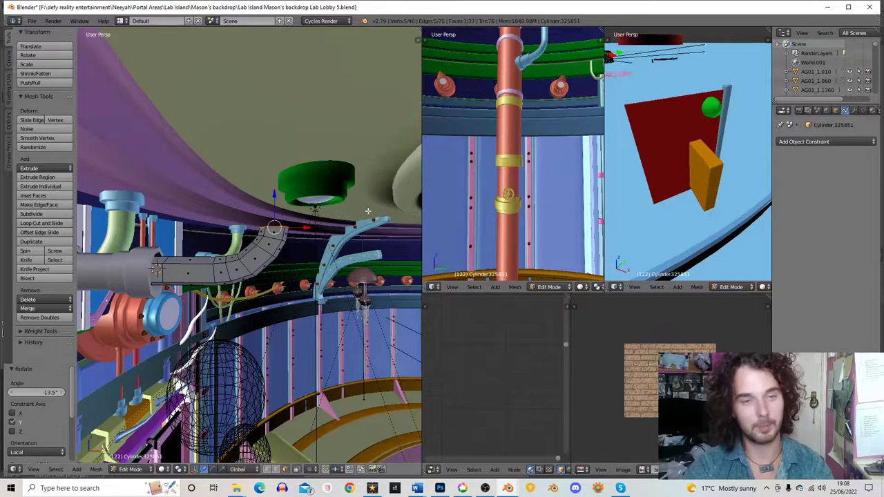
Extrude the elbow's end face straight up into a long vertical pipe run towards the ceiling
key("e")
left_click(367, 67)
scroll(341, 114, "down", 3)
middle_click_drag(338, 134, 265, 180)
key("Tab")
left_click(293, 189)
key("Tab")
left_click(332, 173)
Subdivide the vertical run with 16 loop cuts and add 8 more loop cuts on its lower stretch
key("ctrl+r")
scroll(261, 177, "up", 15)
left_click(260, 175)
right_click(260, 175)
key("ctrl+r")
scroll(259, 241, "up", 3)
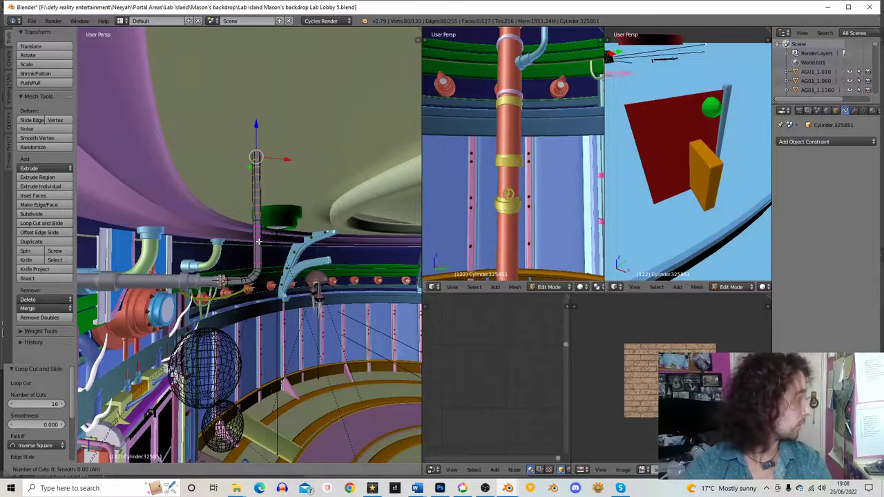
key("Tab")
Mark a seam on the edge loop at the new pipe's end inside the grey pipe
middle_click_drag(257, 241, 309, 202)
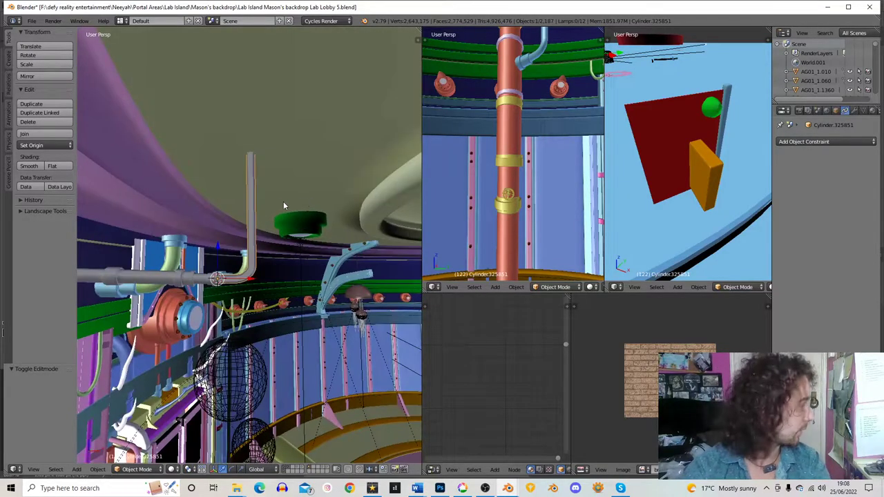
mouse_move(276, 252)
middle_mouse_down("shift")
mouse_move(315, 179)
mouse_move(269, 237)
middle_mouse_up("shift")
scroll(268, 237, "up", 7)
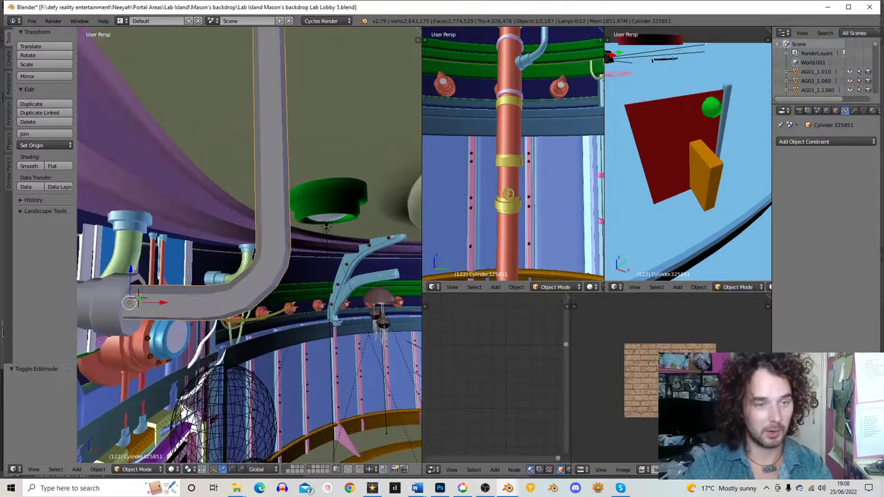
key("Tab")
scroll(250, 253, "down", 4)
key("z")
key("z")
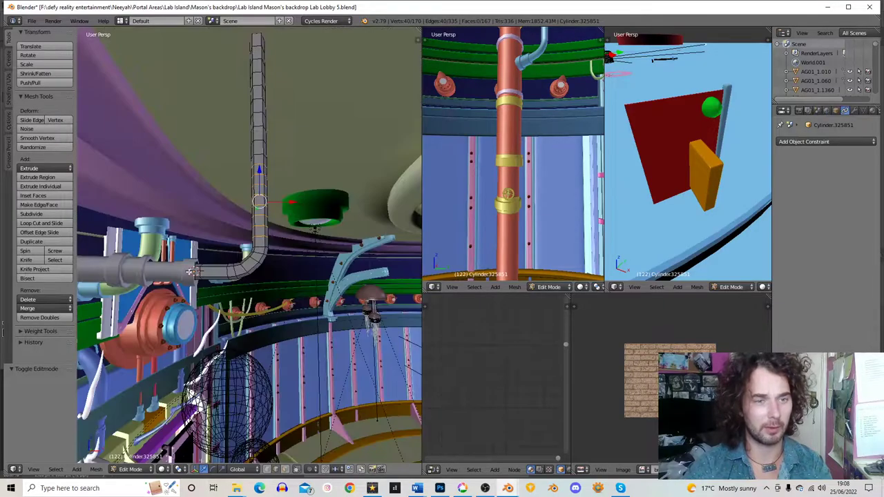
key("z")
right_click(181, 270, "alt")
key("ctrl+e")
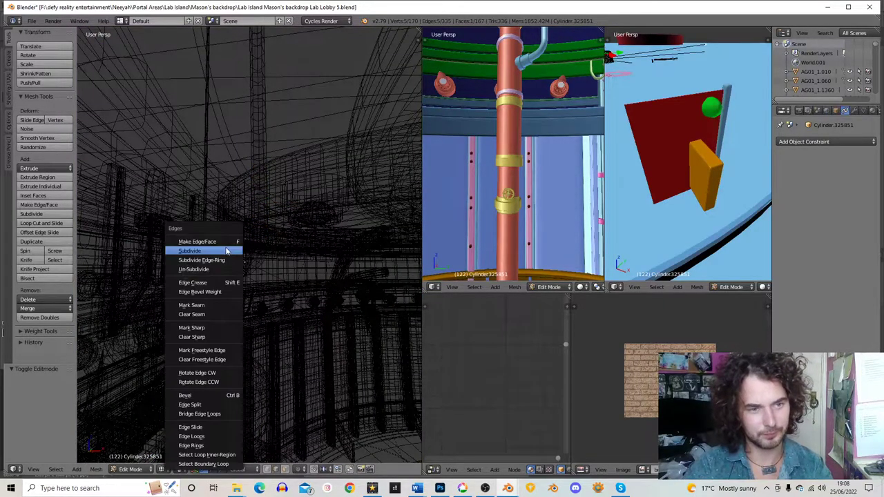
left_click(200, 305)
key("z")
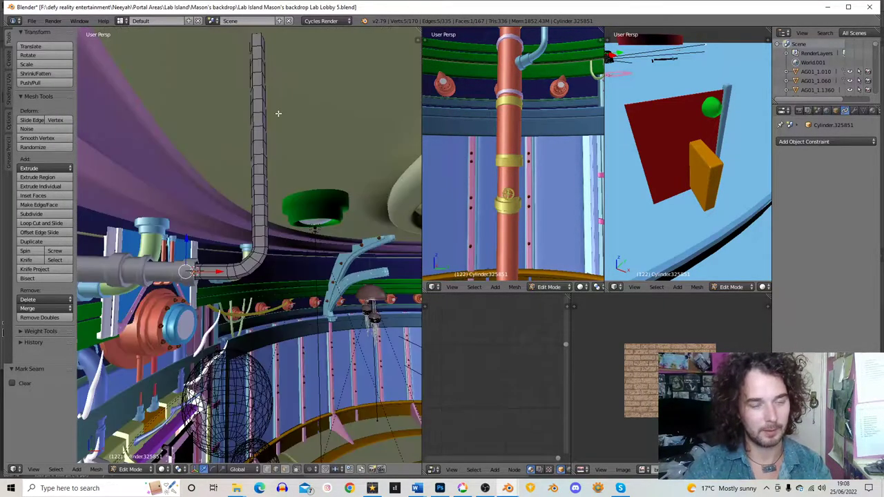
Mark seams on the edge loop at the new pipe's top end and on an edge loop of its vertical run
key("z")
right_click(254, 105, "alt")
key("ctrl+e")
left_click(270, 114)
key("z")
scroll(273, 173, "up", 2)
middle_click_drag(274, 173, 282, 179)
right_click(279, 205, "alt")
key("ctrl+e")
left_click(272, 238)
Select the new pipe's whole mesh and unwrap it
key("a")
key("a")
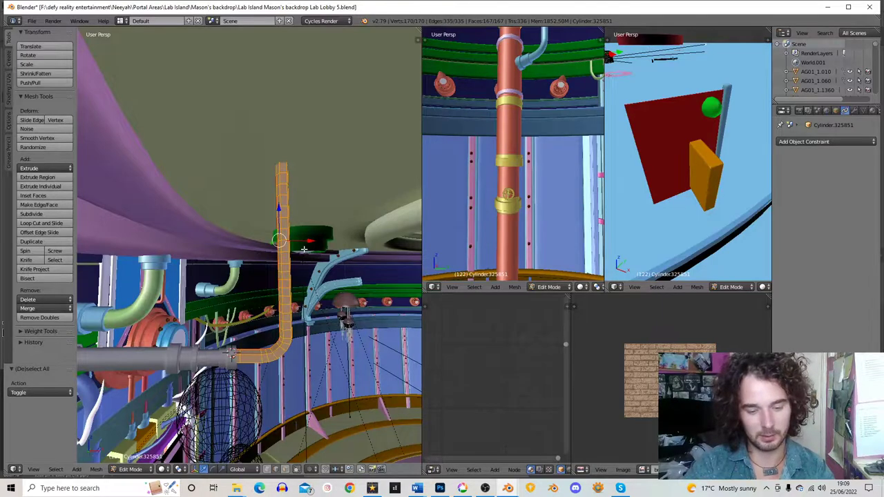
key("u")
left_click(304, 249)
scroll(304, 249, "down", 3)
Rotate the pipe's UVs by 90 degrees, scale them to about 0.78 and position them over the upper part of the brick texture
type("r90")
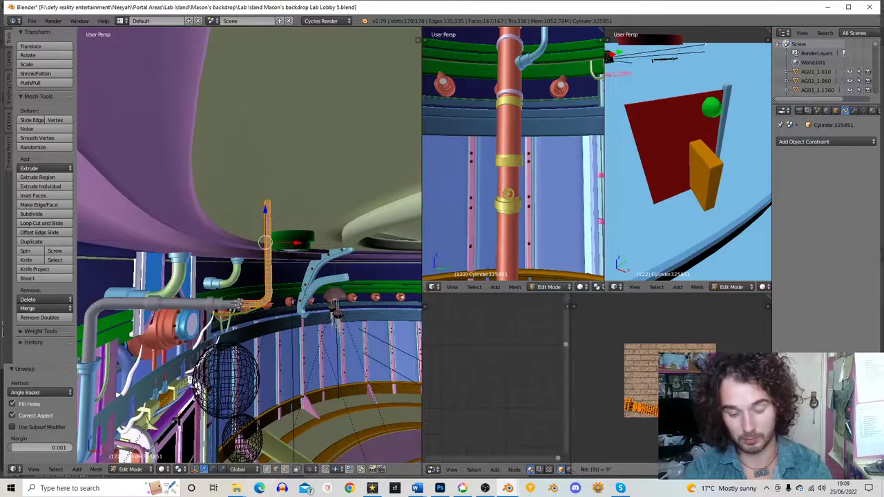
key("Return")
key("g")
key("Return")
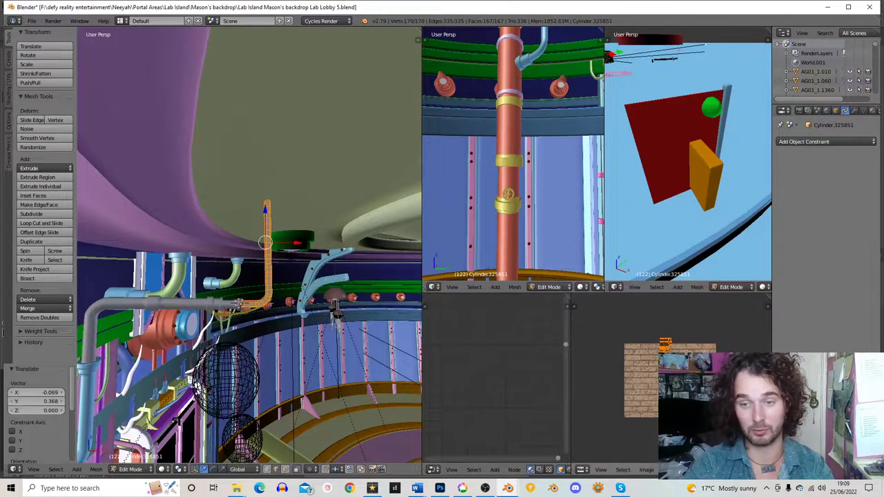
key("s")
key("Return")
key("g")
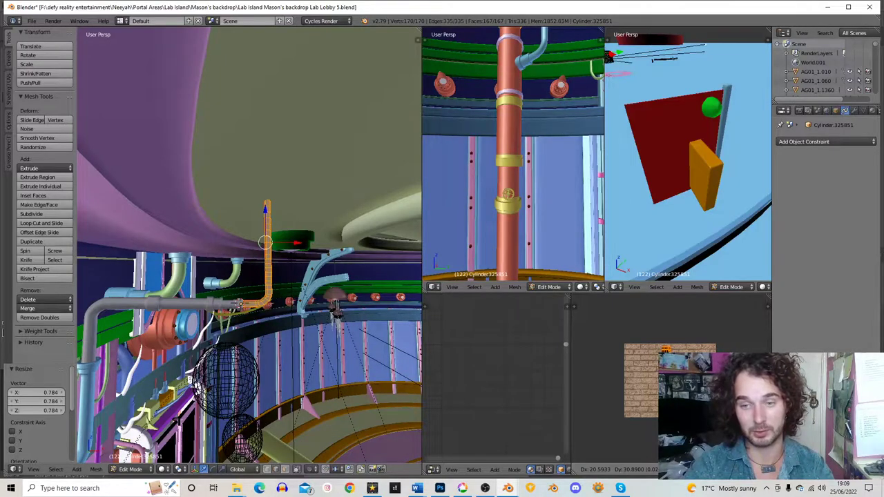
key("Return")
Shade the new pipe smooth and add a Subdivision Surface modifier to it
key("Tab")
key("z")
key("z")
left_click(29, 166)
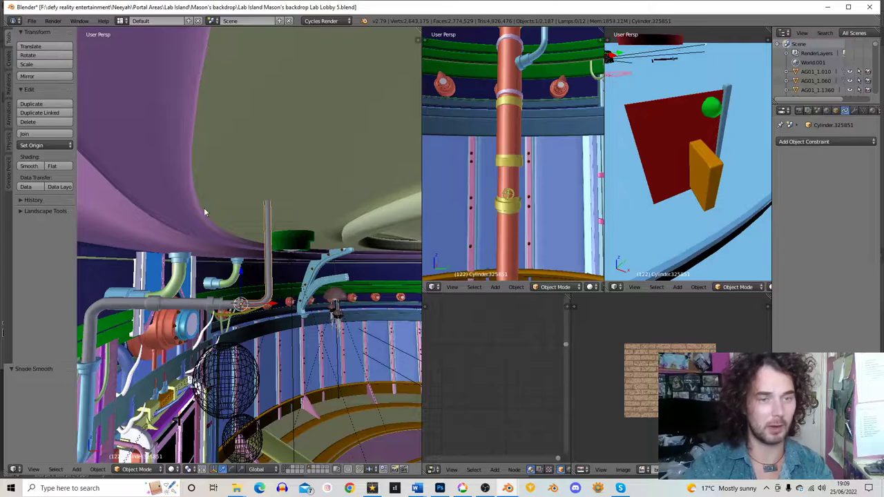
left_click(855, 111)
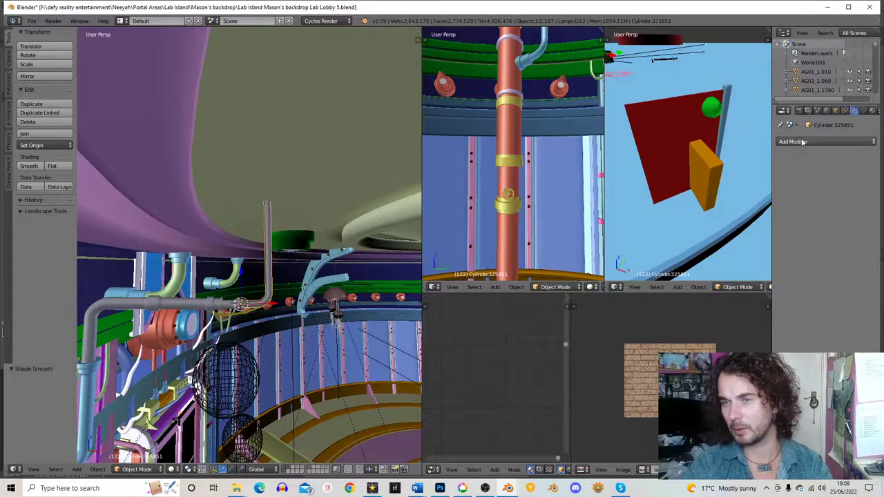
left_click(825, 141)
key("Return")
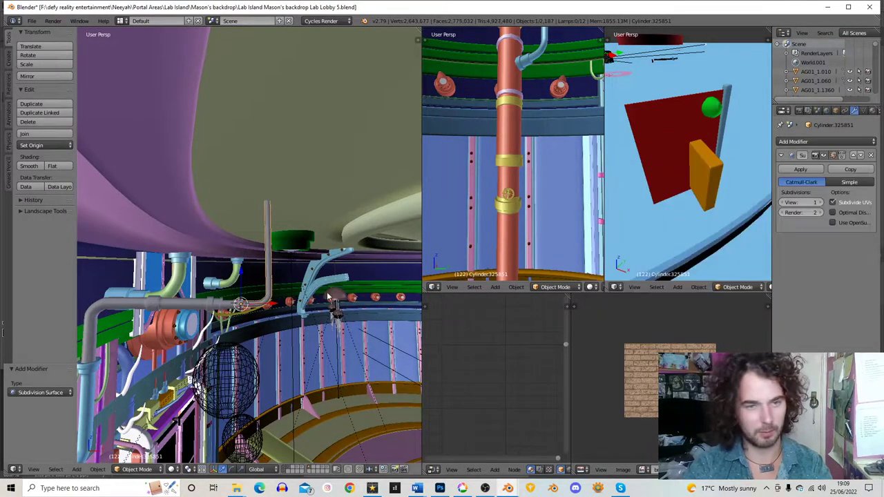
Rotate the new bent pipe by about 0.53° to align it with the grey pipe
middle_click_drag(326, 294, 348, 266)
key("r")
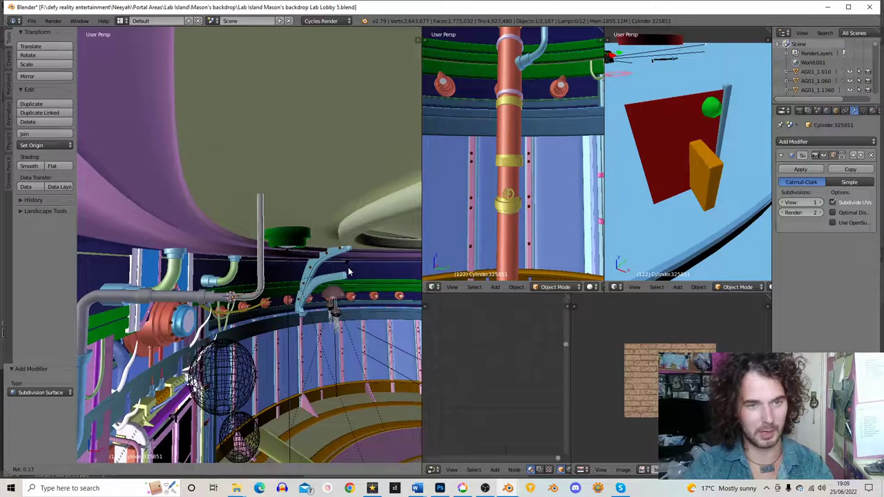
left_click(349, 273)
middle_click_drag(349, 273, 304, 250)
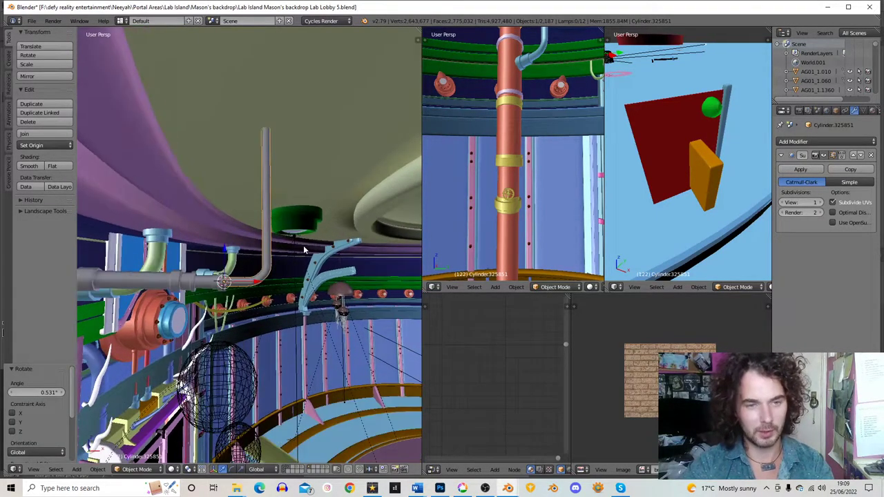
Adjust the new bent pipe's height along the Z axis so its end lines up with the grey pipe
key("t")
middle_click_drag(252, 261, 249, 167)
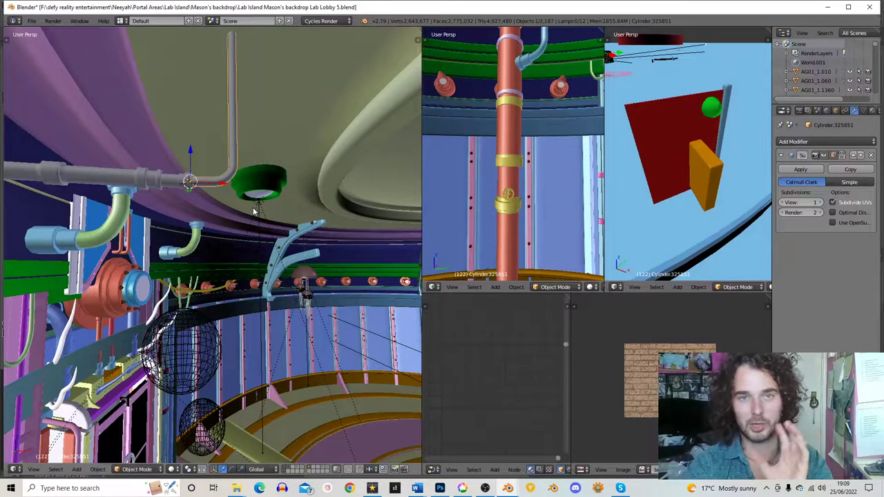
middle_click_drag(267, 181, 268, 185)
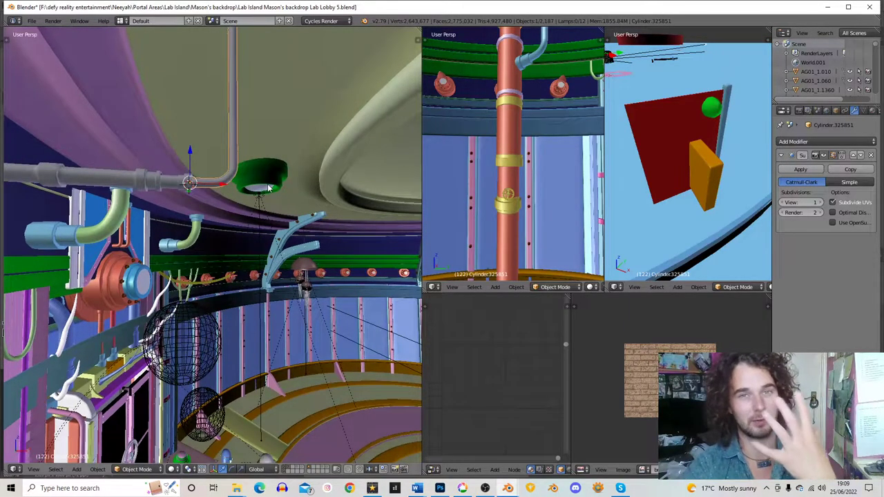
middle_click_drag(269, 188, 270, 218)
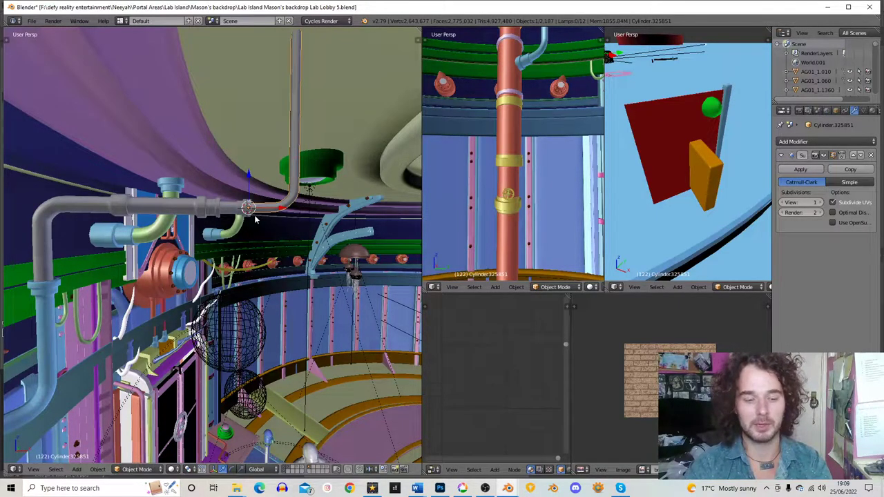
scroll(297, 199, "up", 1)
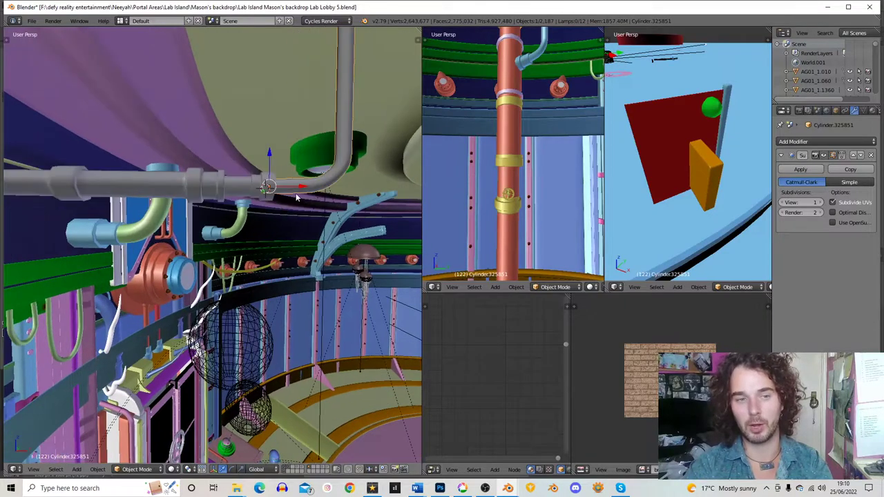
middle_click_drag(297, 198, 261, 214)
key("g")
key("z")
left_click(260, 215)
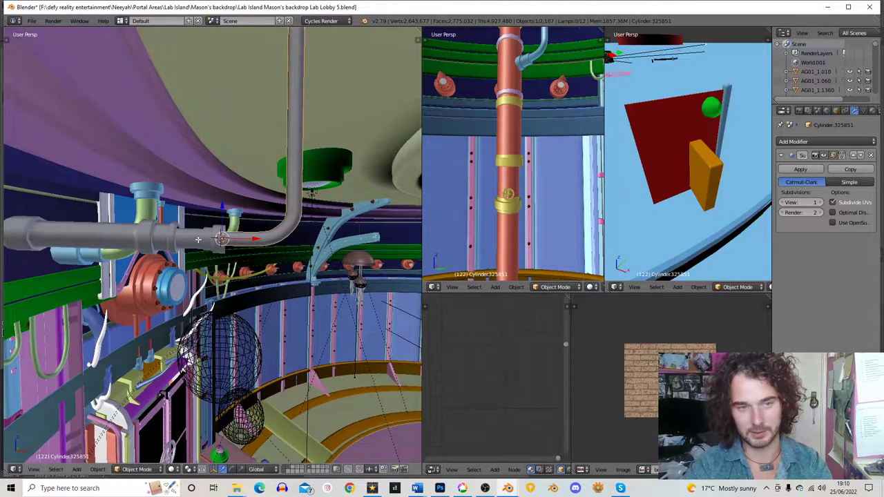
Add one edge loop to the bent pipe's mesh close to its end at the grey pipe fitting
key("Tab")
key("ctrl+r")
scroll(226, 240, "up", 2)
left_click(226, 241)
left_click(225, 240)
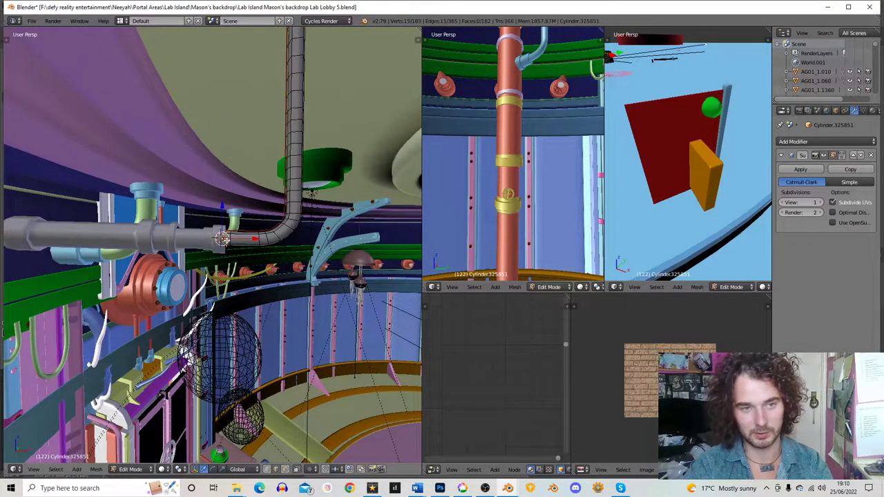
key("Tab")
Give the bent pipe the material "pool area gateway pipe from portal.037" used by the small red pipes above the round wall valve
scroll(239, 243, "down", 3)
middle_click_drag(249, 247, 214, 255)
right_click(215, 255)
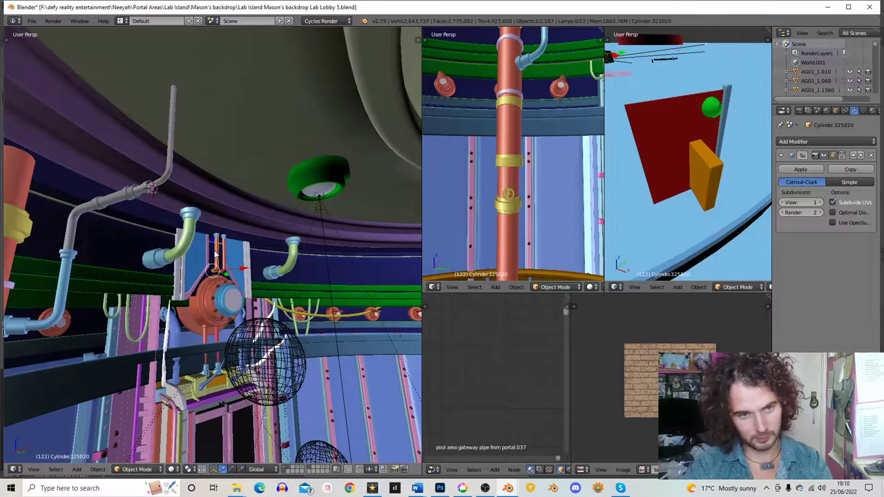
left_click(872, 110)
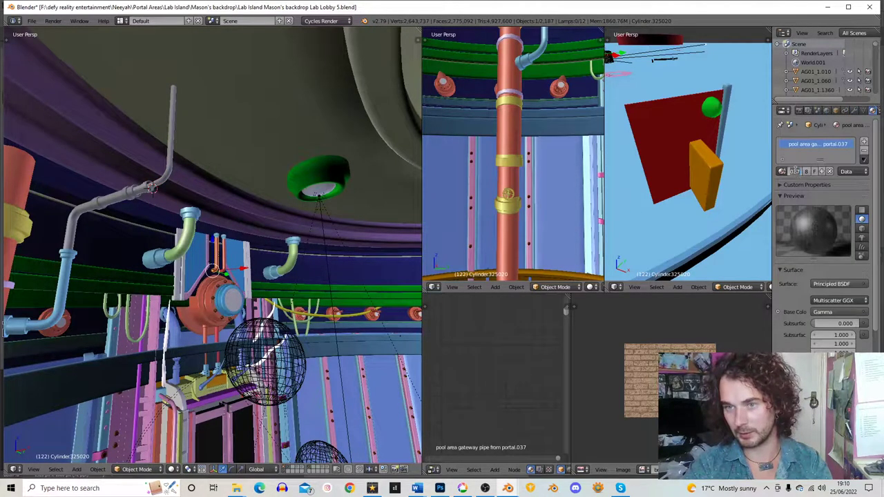
middle_click_drag(250, 186, 242, 196)
right_click(168, 153)
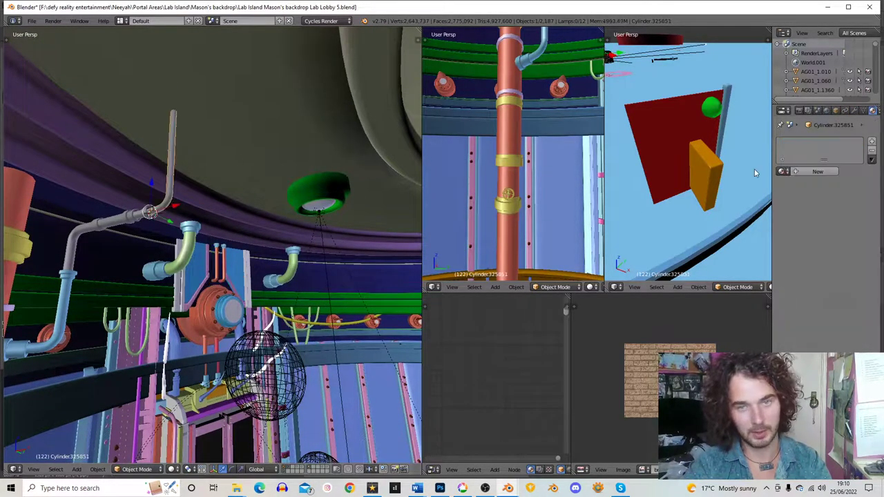
left_click(782, 171)
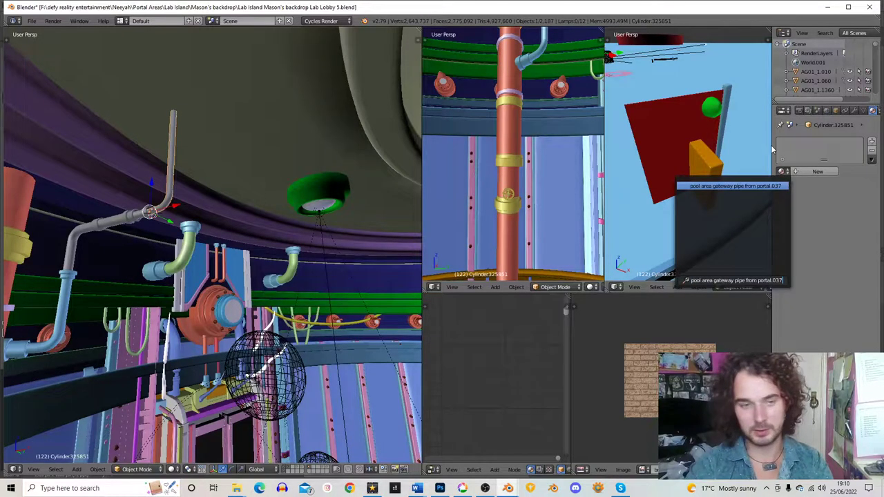
left_click(705, 199)
middle_click_drag(238, 215, 207, 220)
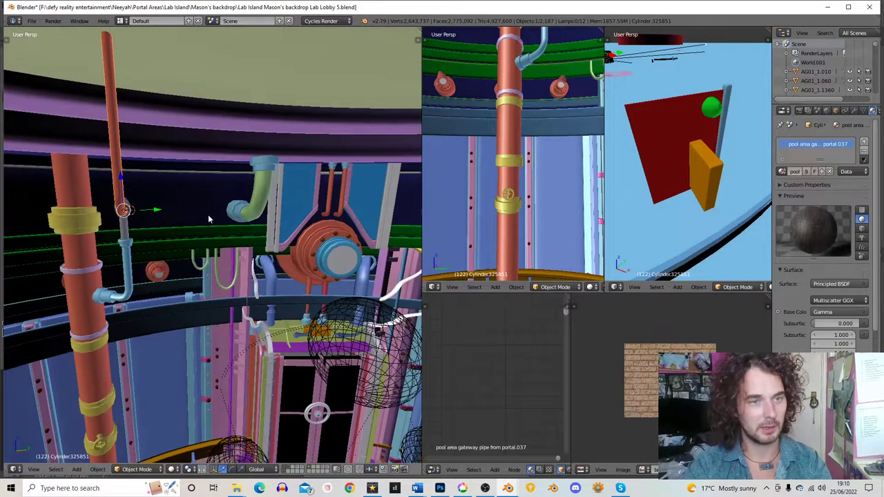
middle_click_drag(172, 186, 206, 244)
key("Tab")
key("z")
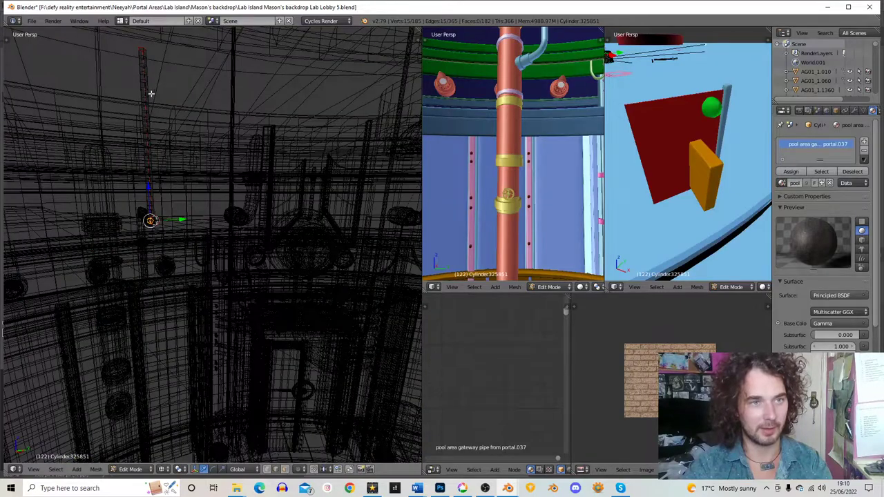
key("Tab")
key("z")
mouse_move(197, 193)
middle_mouse_down()
mouse_move(241, 183)
mouse_move(167, 234)
mouse_move(203, 219)
mouse_move(217, 244)
middle_mouse_up()
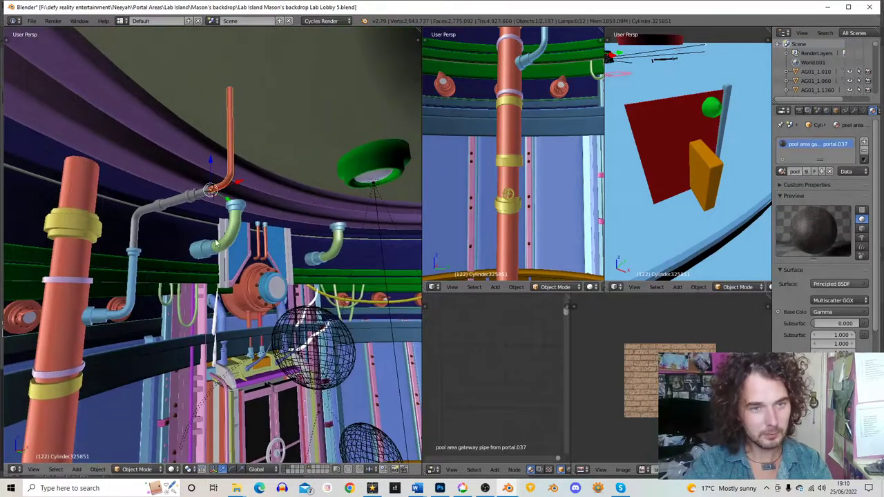
Assign the existing material "lodvik tower boiler ring.038" to the grey pipe section that rises from the light-blue elbow
middle_click_drag(230, 290, 232, 295)
scroll(232, 294, "up", 2)
right_click(232, 295)
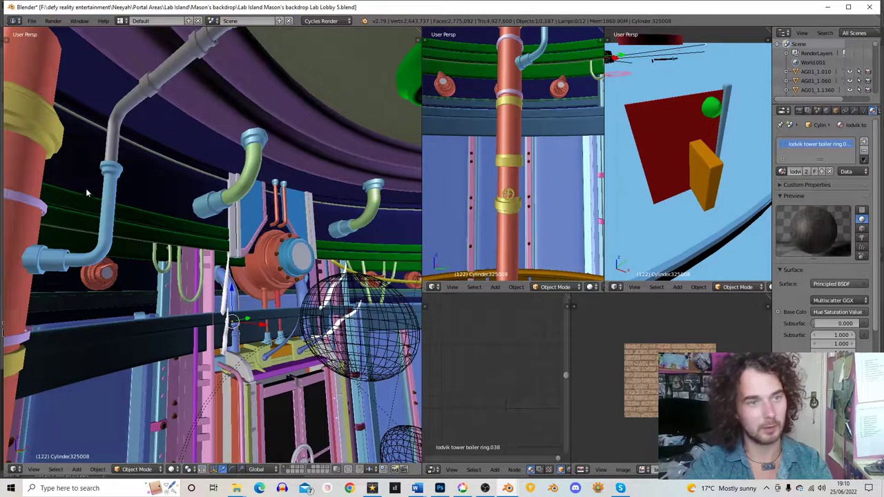
right_click(129, 112)
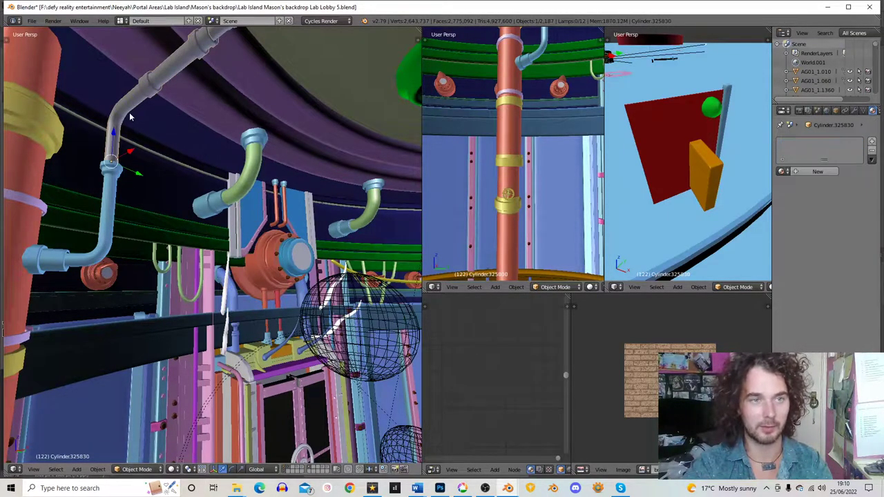
left_click(782, 171)
type("lodvik tower boiler ring.038")
key("Return")
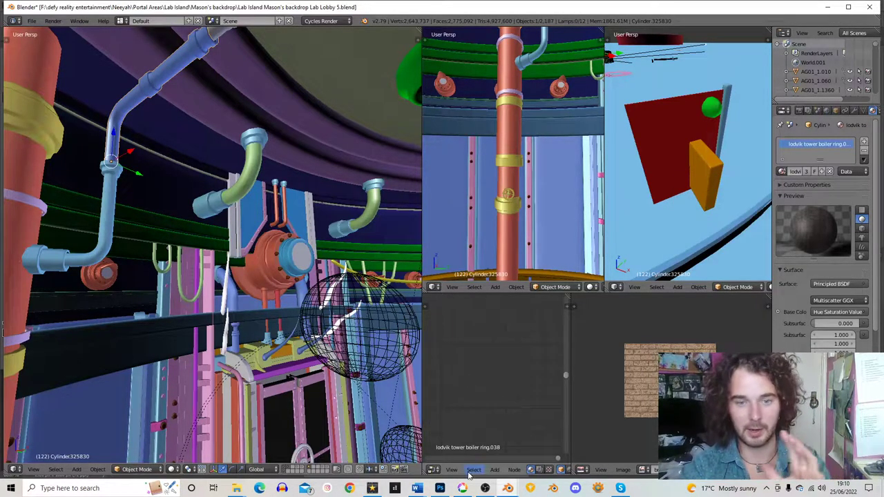
Switch to Photoshop and look through the open Replace 2 new, felitsu island fuel station 2 and aurian's backdrop done images
left_click(440, 488)
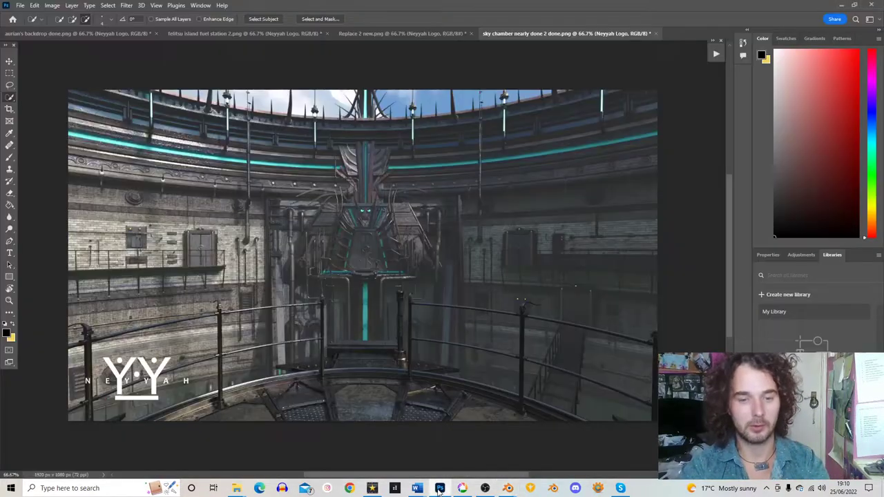
left_click(426, 34)
left_click(301, 33)
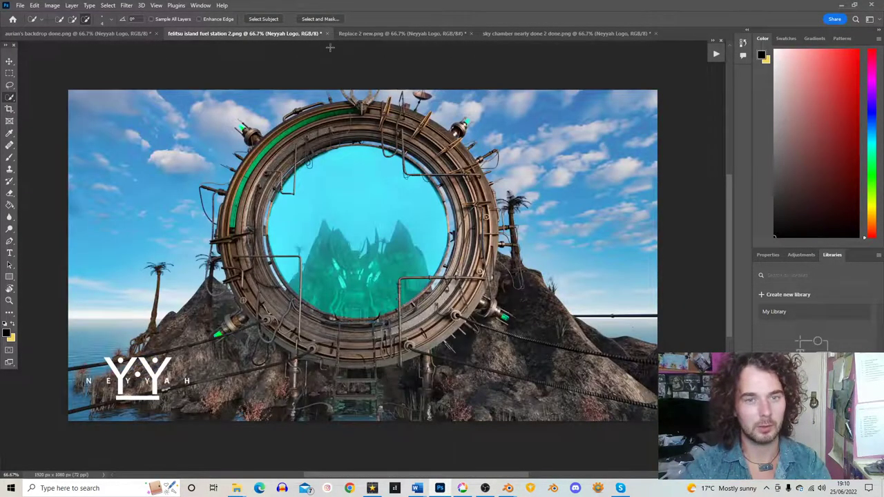
left_click(117, 34)
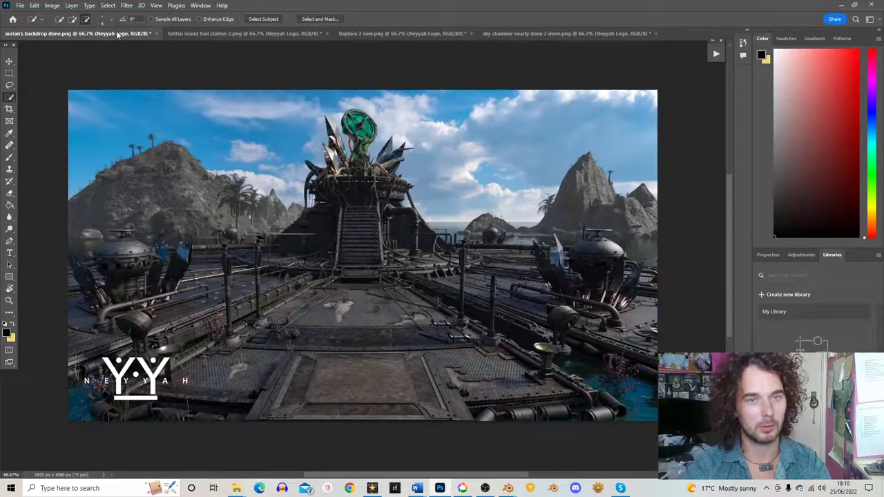
Open the image "lobby1 done" from the renders folder 24 06 22
left_click(20, 5)
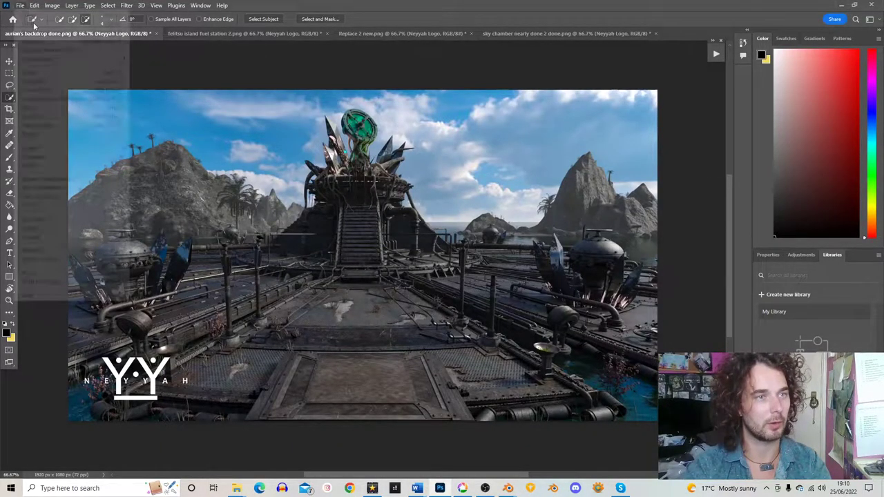
left_click(31, 25)
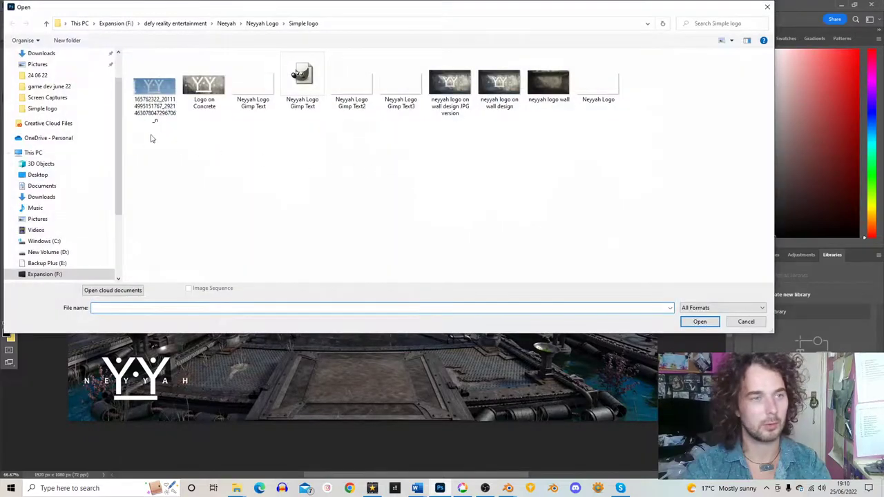
left_click(38, 77)
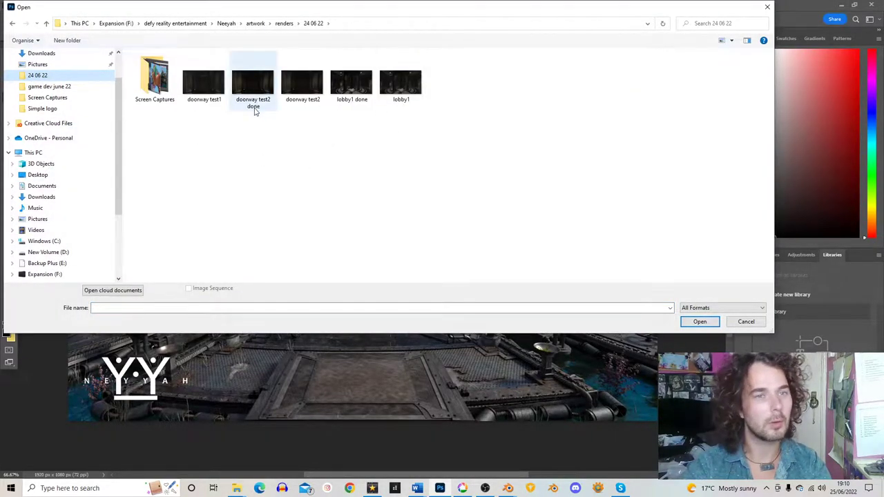
left_click(284, 24)
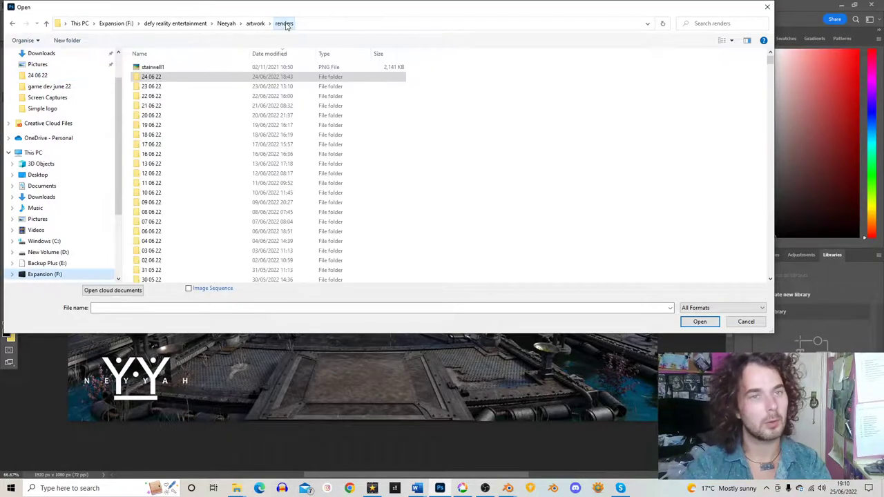
double_click(154, 78)
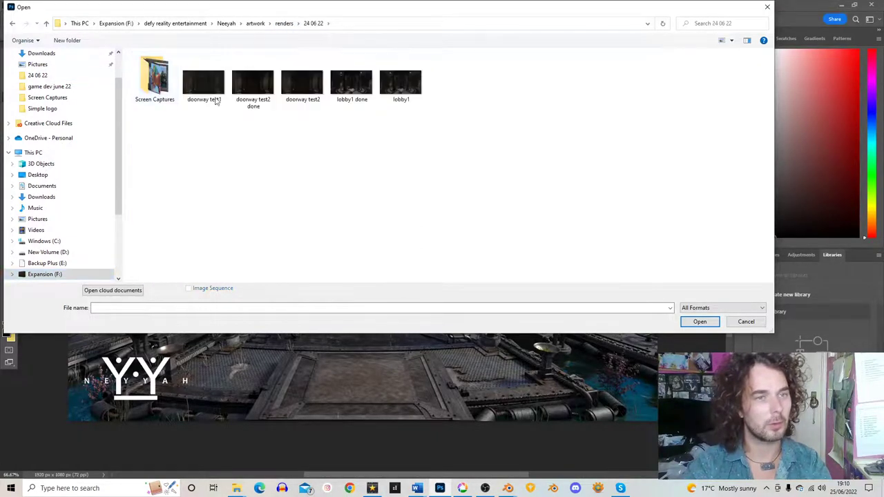
double_click(361, 85)
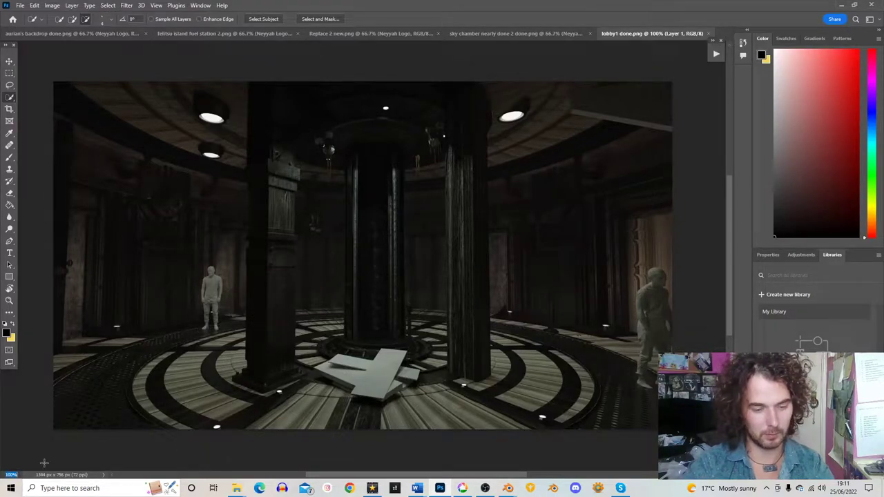
Enlarge the lobby render to 300% and examine the doorway and wall area around the standing figure
key("ctrl+plus")
key("ctrl+plus")
key("ctrl+plus")
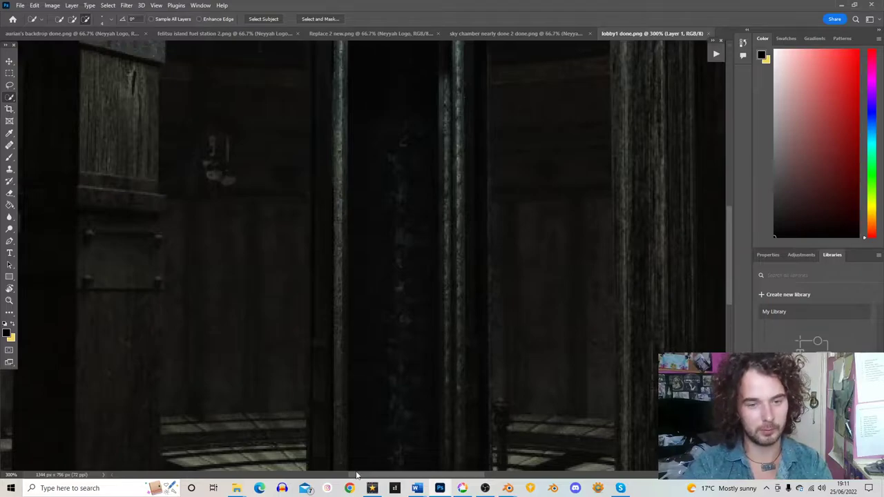
left_click_drag(374, 475, 279, 475)
mouse_move(729, 256)
left_mouse_down()
mouse_move(726, 216)
mouse_move(723, 280)
mouse_move(723, 237)
mouse_move(723, 278)
mouse_move(727, 270)
left_mouse_up()
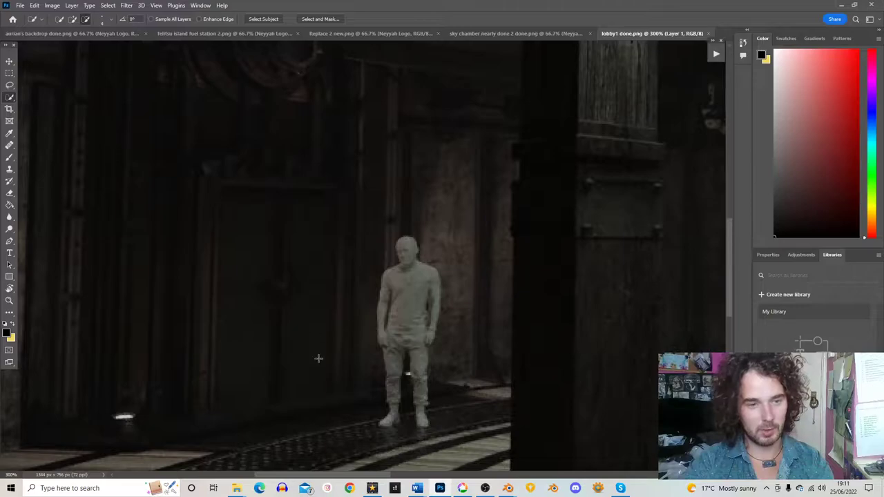
mouse_move(730, 265)
left_mouse_down()
mouse_move(732, 242)
mouse_move(731, 253)
left_mouse_up()
left_click(126, 6)
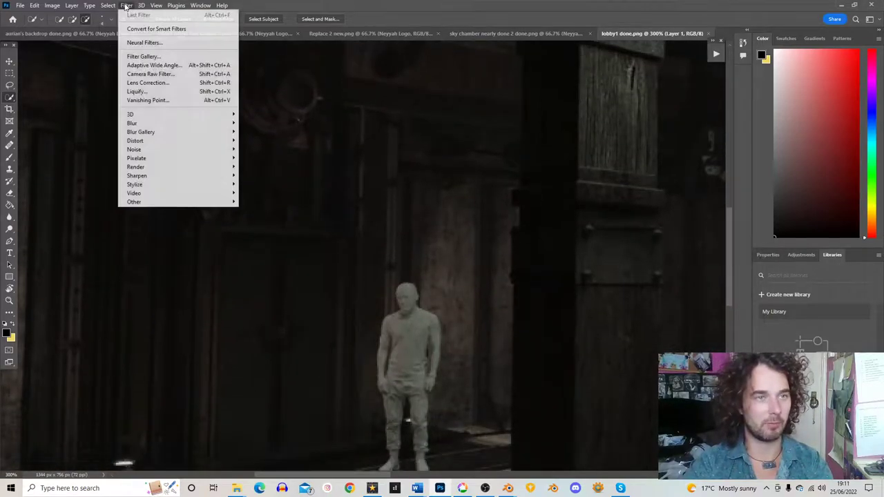
left_click(729, 228)
mouse_move(260, 475)
left_mouse_down()
mouse_move(461, 474)
mouse_move(251, 472)
left_mouse_up()
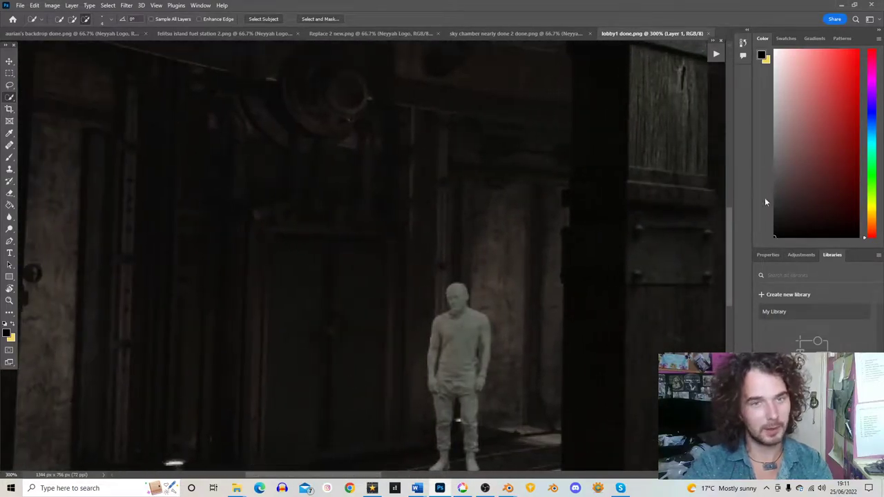
left_click_drag(732, 238, 743, 195)
Switch back to Blender and inspect the doorway pipework, closing in on the grey fitting between the blue and red pipes
left_click(840, 5)
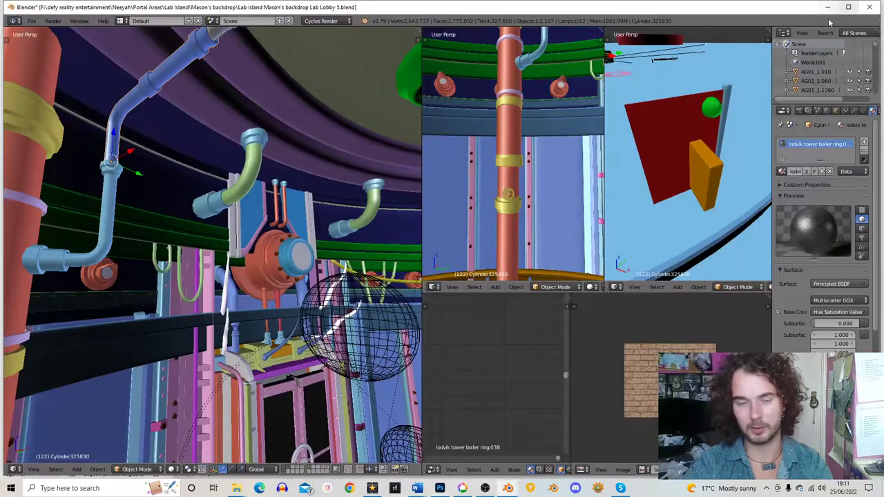
scroll(176, 199, "down", 3)
middle_click_drag(176, 198, 225, 224, "shift")
scroll(215, 239, "down", 4)
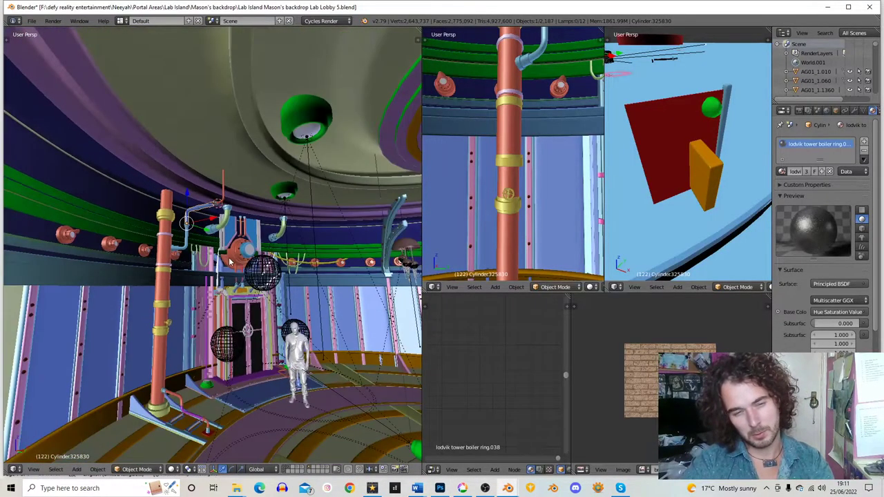
scroll(215, 239, "up", 2)
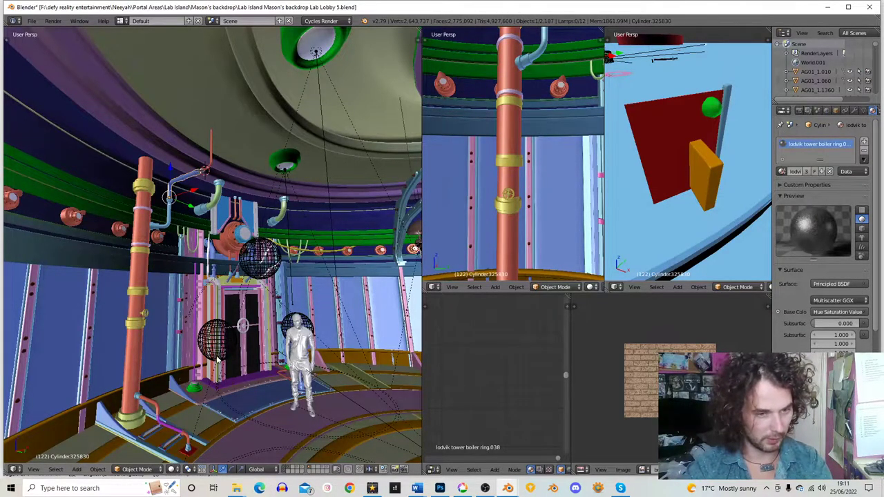
key("KP_Decimal")
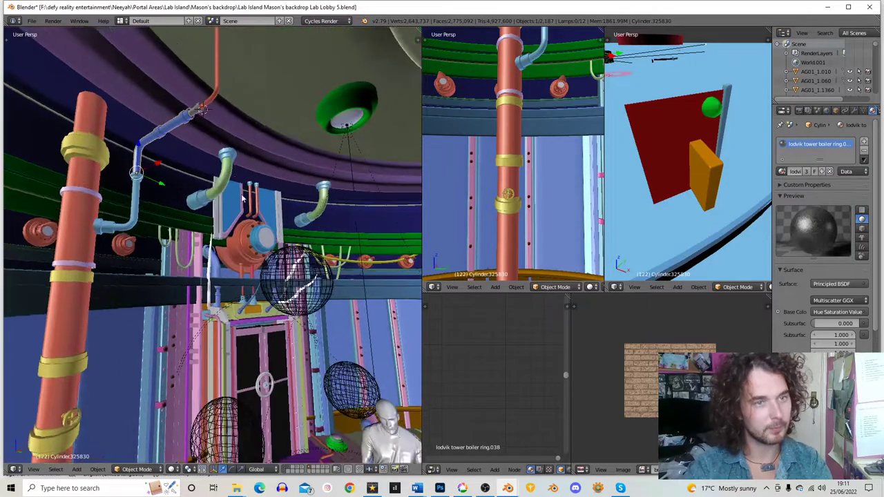
key("Tab")
scroll(243, 185, "up", 1)
key("Tab")
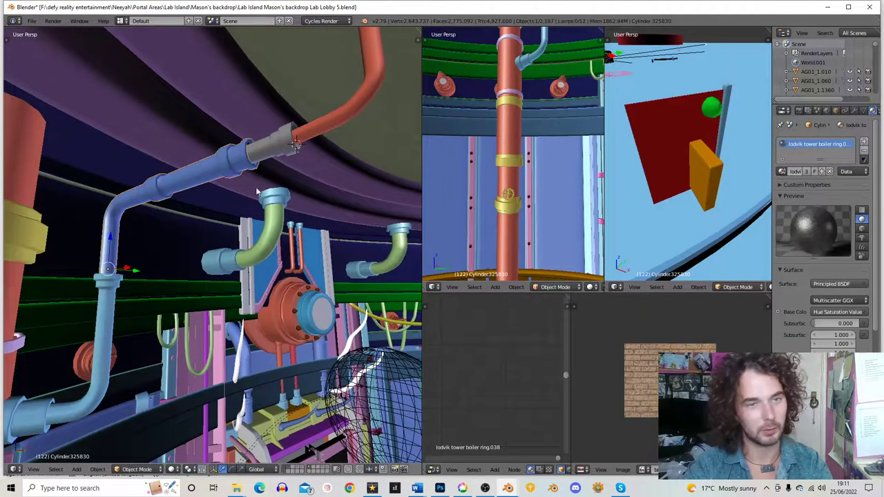
middle_click_drag(248, 198, 252, 221, "shift")
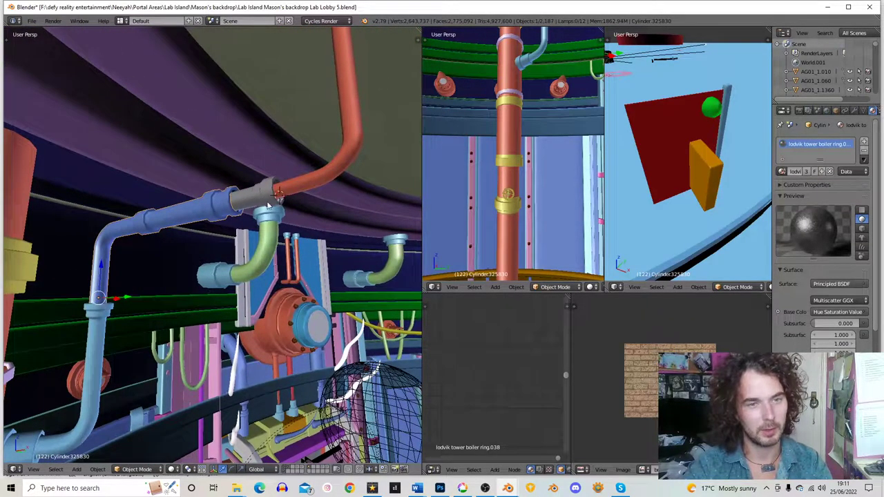
Select the purple post beside the central column to check which material it uses
scroll(252, 239, "down", 4)
middle_click_drag(252, 239, 240, 301)
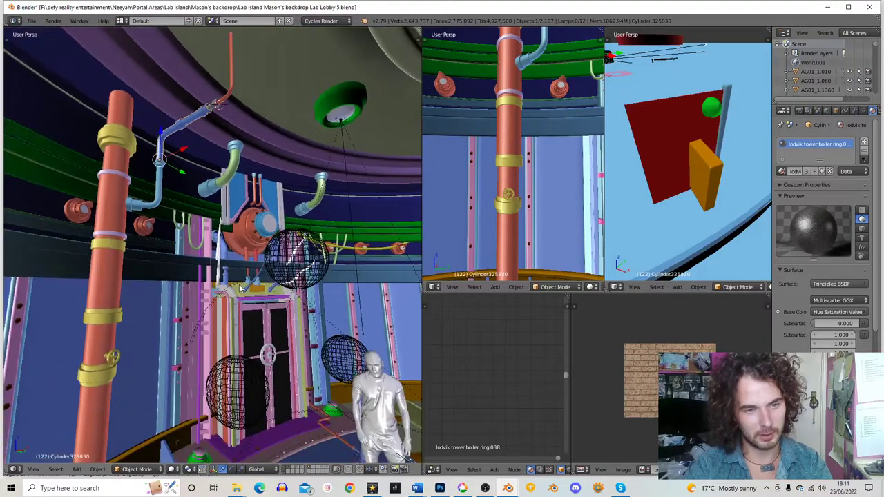
scroll(241, 301, "up", 4)
scroll(241, 293, "up", 2)
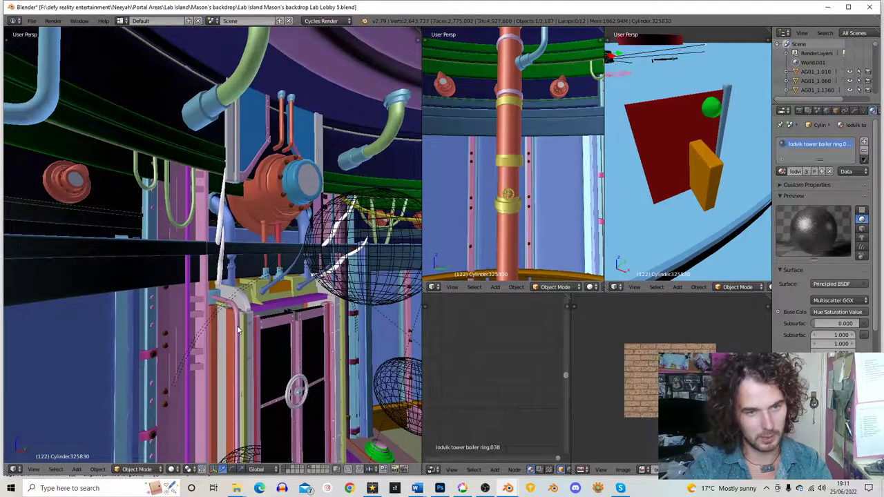
scroll(239, 325, "down", 5)
middle_click_drag(239, 325, 256, 308, "shift")
scroll(244, 278, "down", 2)
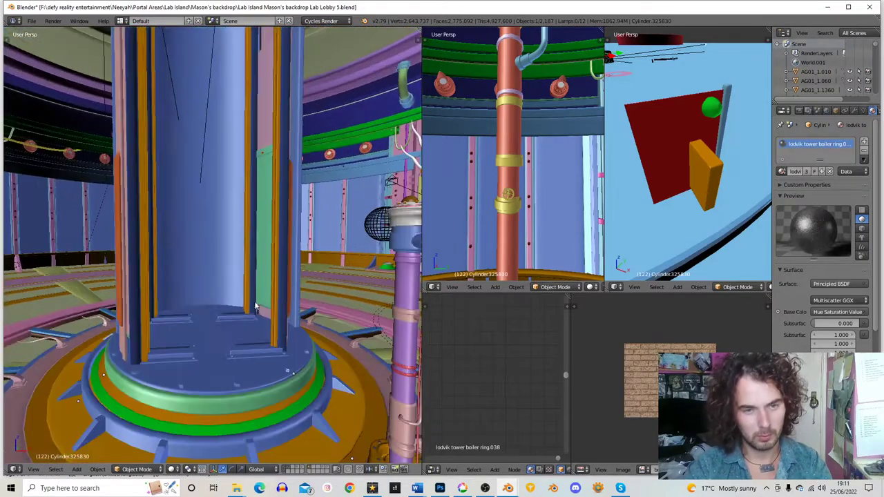
right_click(408, 362)
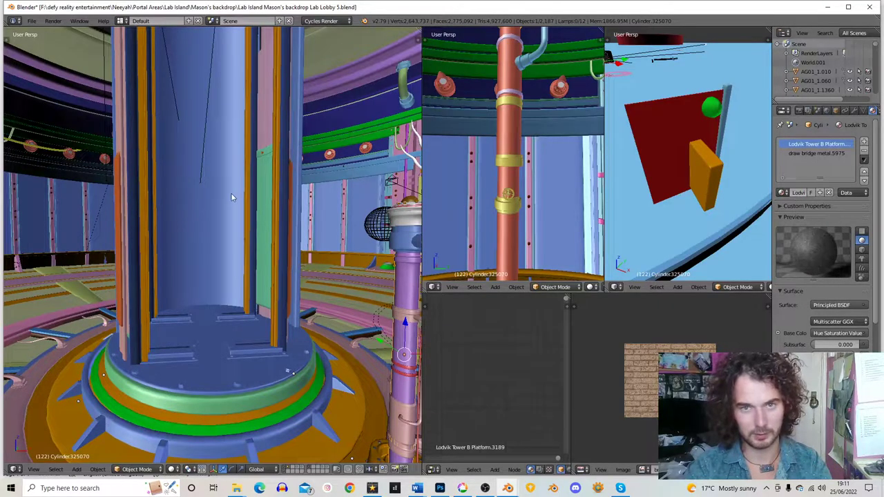
Assign the AG01_Blossom1.000 material to the grey fitting between the blue and red ceiling pipes
key("KP_Decimal")
scroll(263, 227, "down", 6)
middle_click_drag(250, 249, 325, 256)
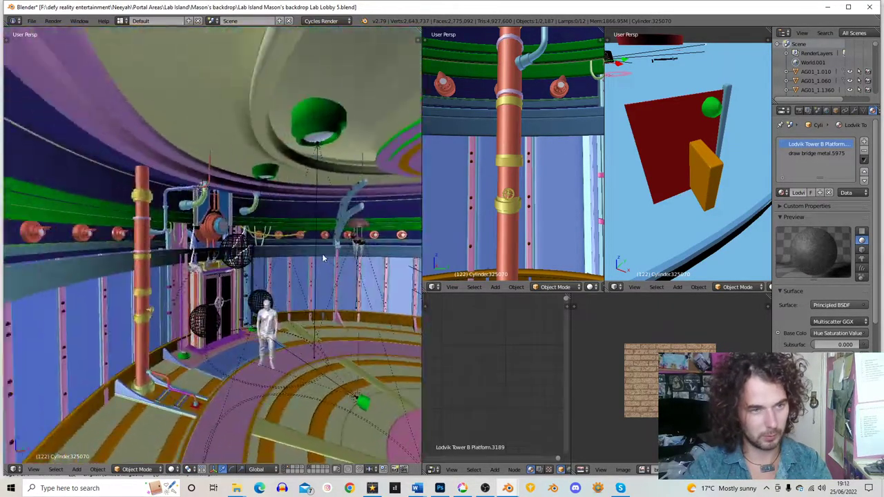
scroll(277, 248, "up", 4)
middle_click_drag(228, 221, 202, 154)
right_click(199, 158)
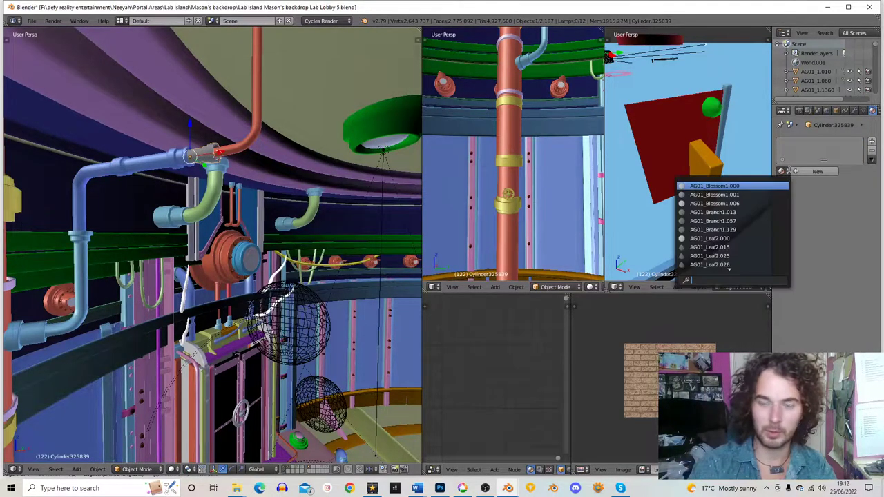
left_click(792, 172)
left_click(714, 186)
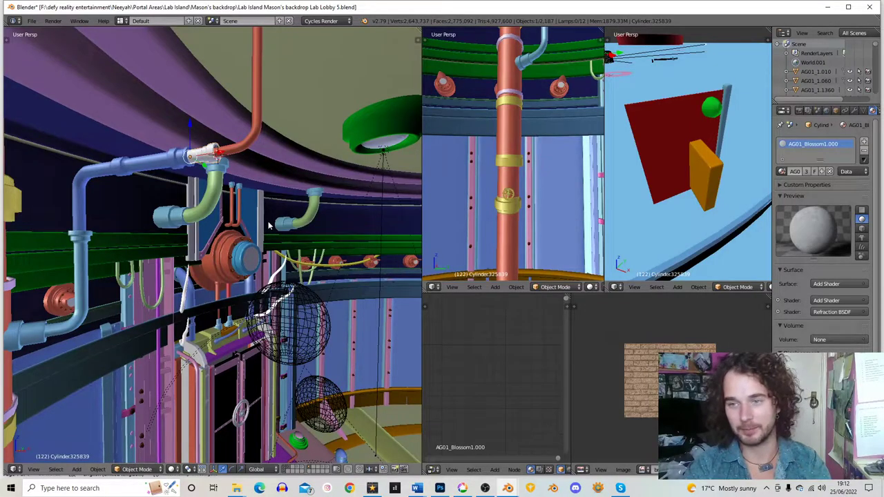
Copy the name of the first material on the purple post beside the central column, Lodvik Tower B Platform.3189
scroll(269, 226, "down", 6)
middle_click_drag(290, 260, 223, 217)
right_click(223, 217)
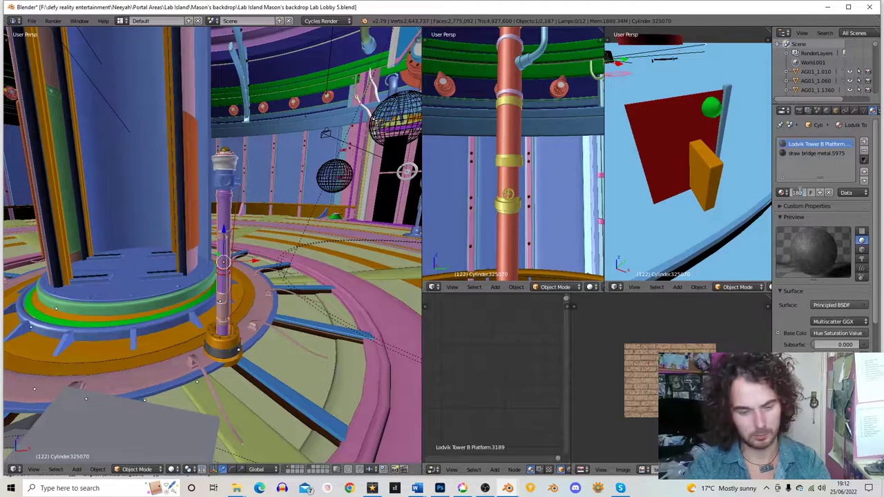
key("Return")
Assign the material Lodvik Tower B Platform.3189 to the fitting between the blue and red ceiling pipes
middle_click_drag(276, 200, 268, 232)
scroll(254, 222, "down", 5)
middle_click_drag(226, 162, 225, 178, "shift")
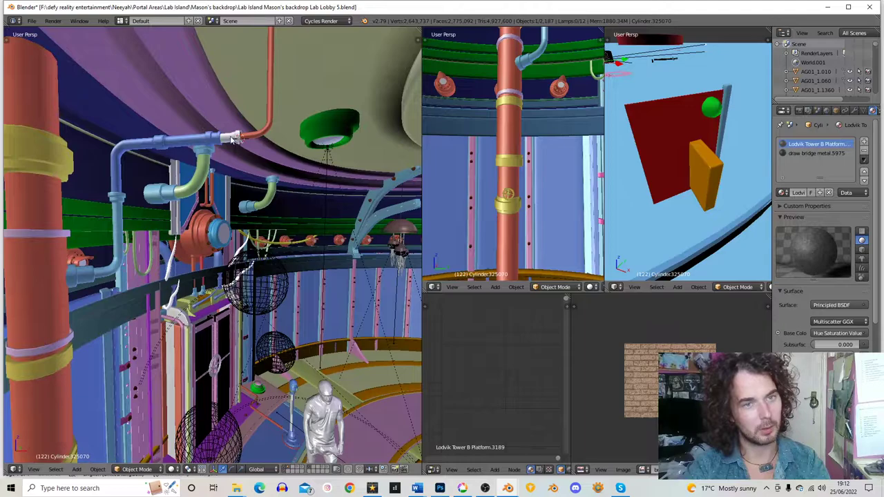
right_click(227, 137)
left_click(783, 171)
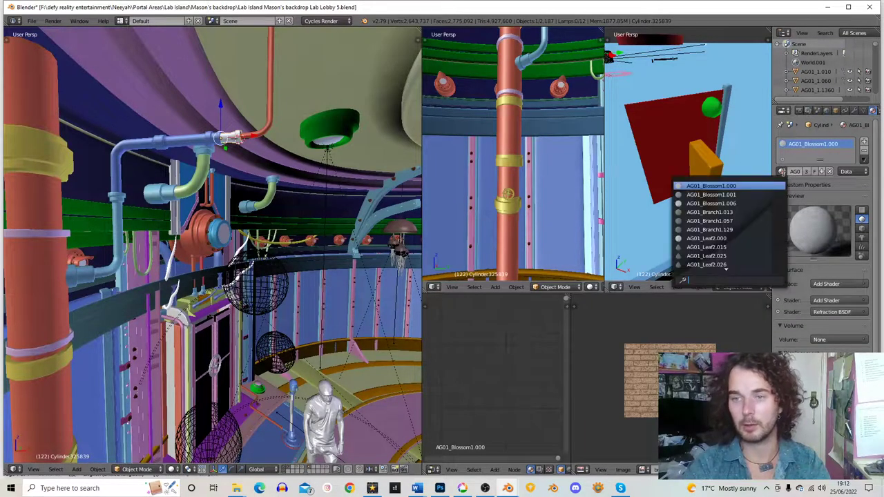
type("Lodvik Tower B Platform.3189")
key("Return")
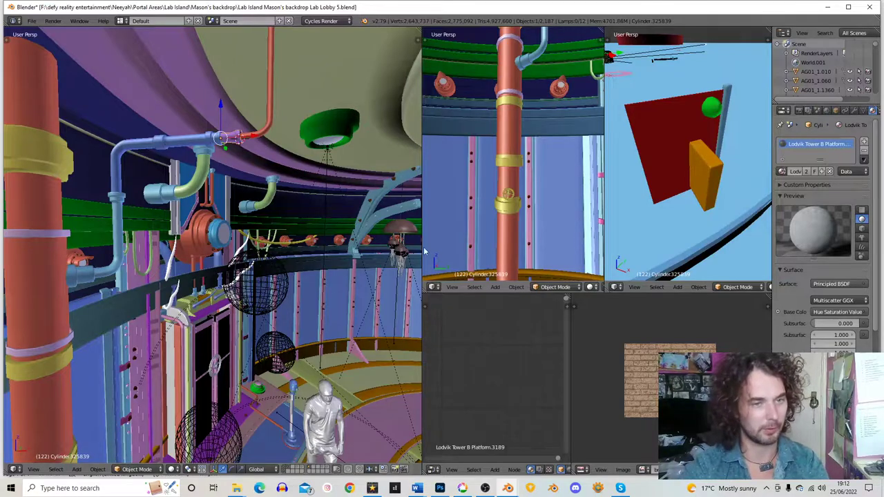
Duplicate the large red pipe's uppermost yellow collar, raise the copy about 8.9 units to the pipe's top and scale it up about 1.36 times
middle_click_drag(225, 141, 262, 142)
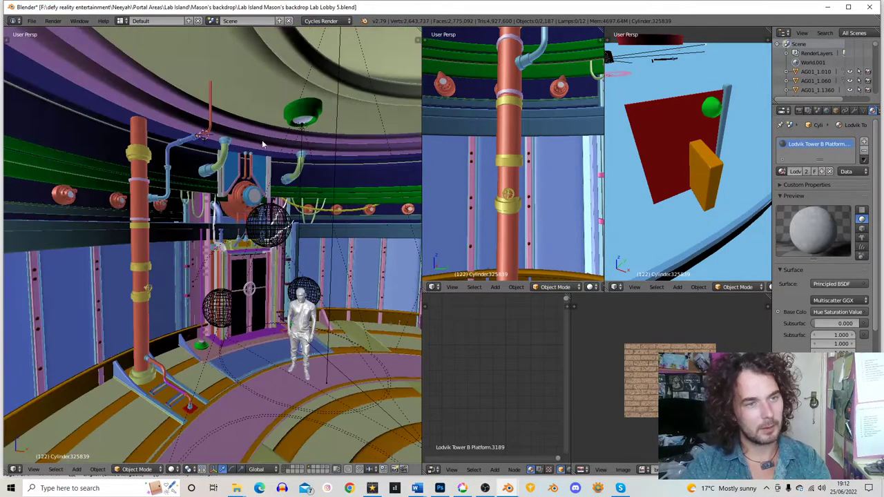
scroll(206, 183, "down", 3)
middle_click_drag(219, 205, 194, 173)
scroll(182, 199, "up", 3)
scroll(216, 169, "up", 3)
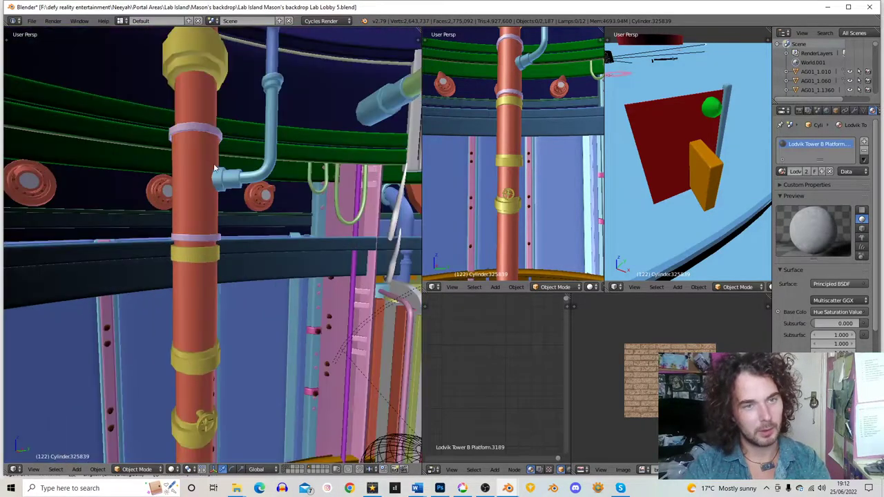
scroll(210, 92, "down", 3)
right_click(213, 147)
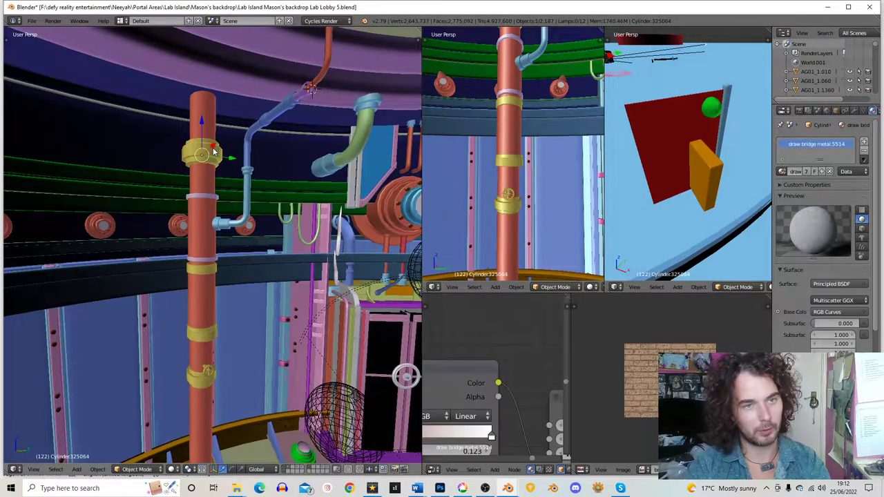
key("shift+d")
left_click(265, 135)
key("s")
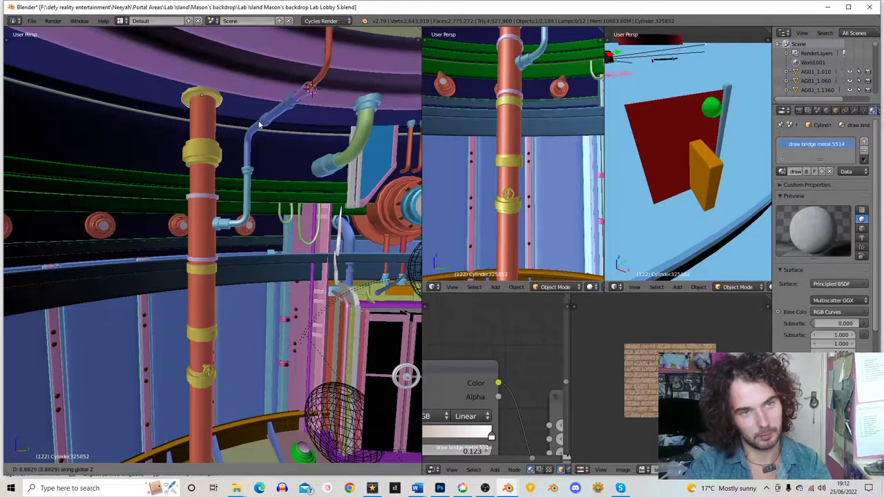
left_click(283, 123)
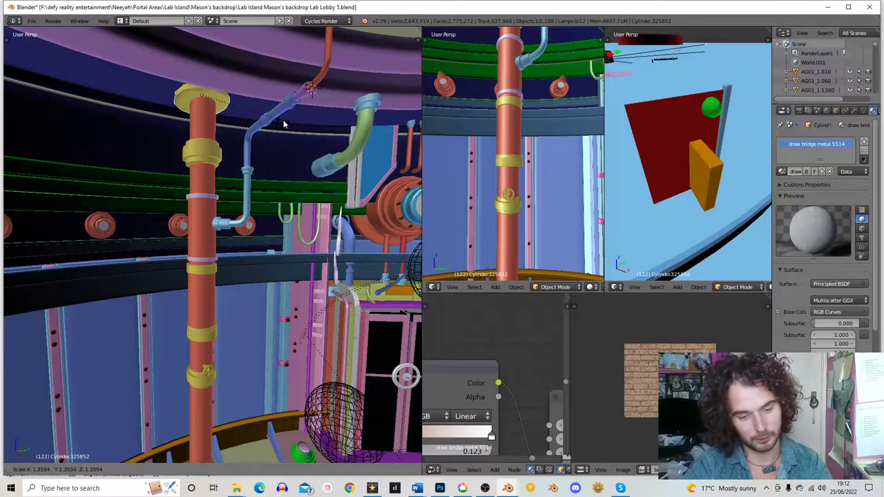
Duplicate the enlarged collar at the top of the red pipe and lower the copy about 1 unit along Z
key("g")
key("z")
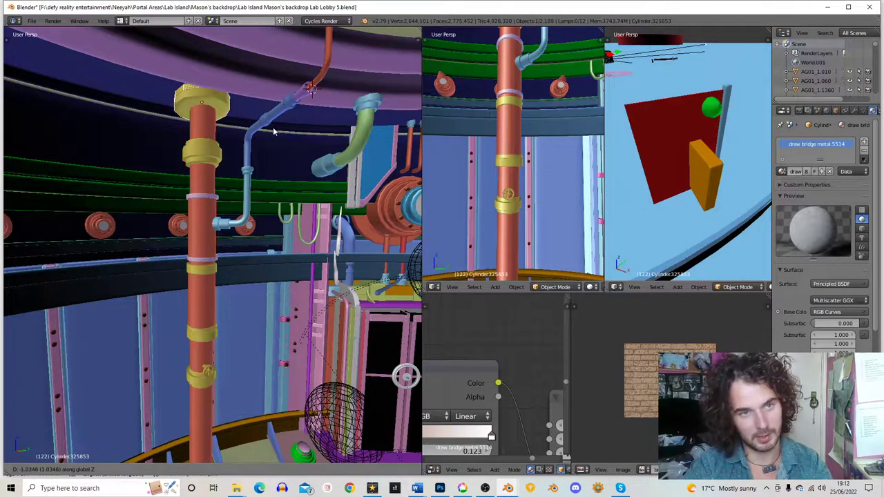
left_click(266, 131)
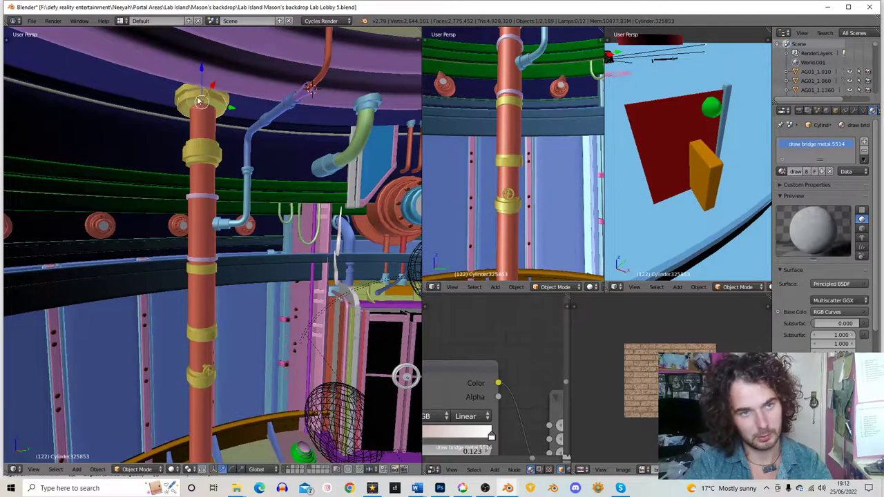
Assign the light-blue pipe end's material, pool area gateway pipe from portal.005, to the lower enlarged collar and deselect it
right_click(377, 108)
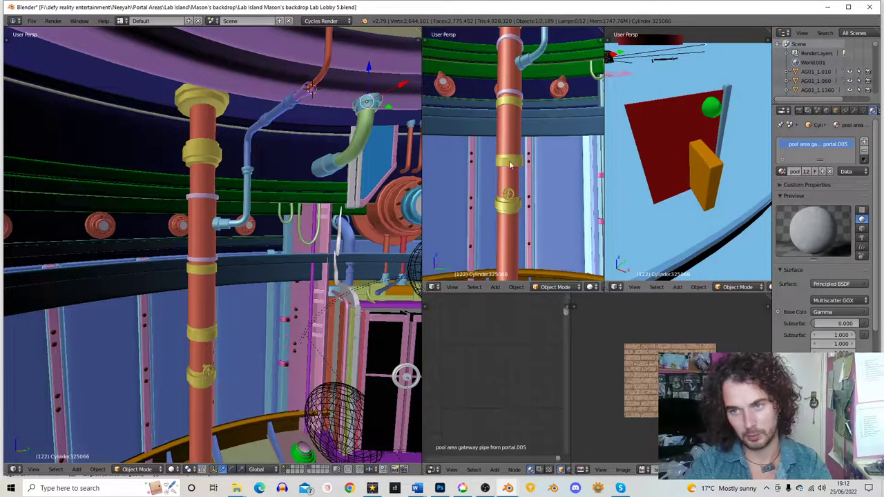
right_click(224, 106)
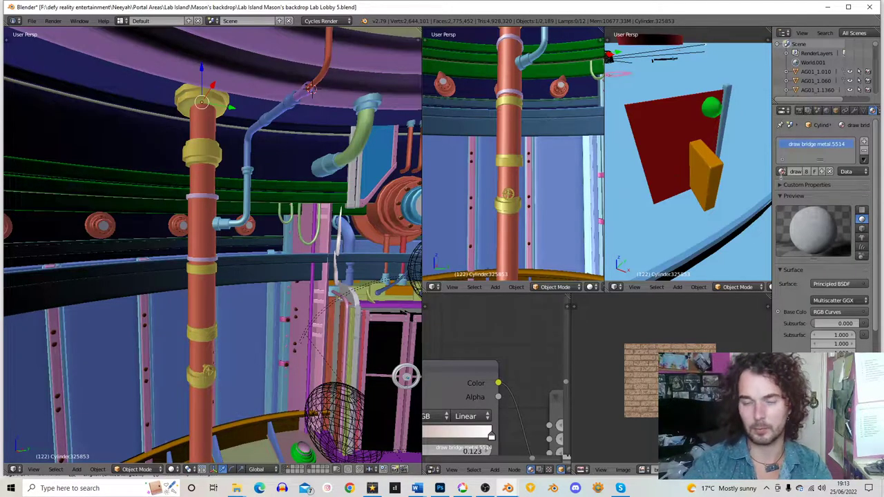
left_click(782, 171)
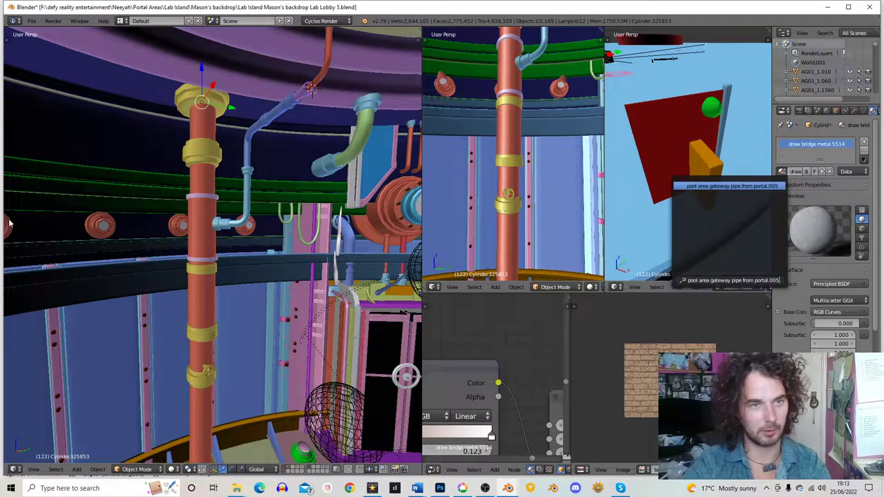
key("Return")
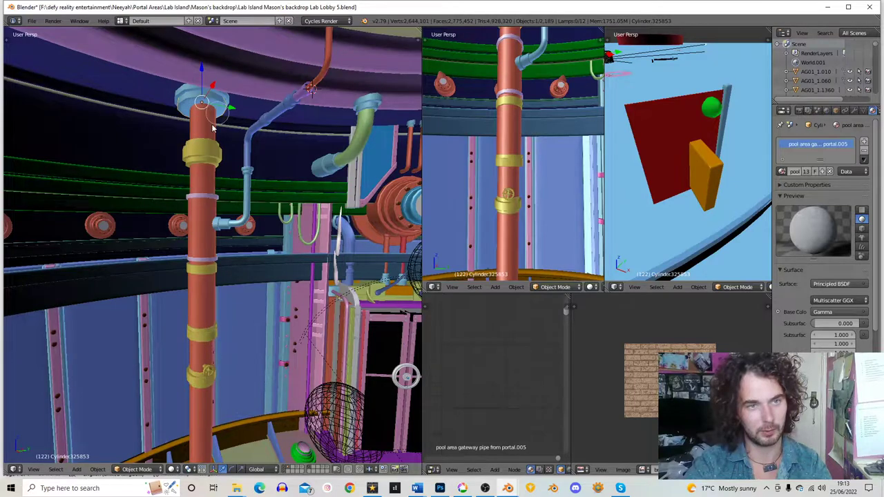
key("a")
key("c")
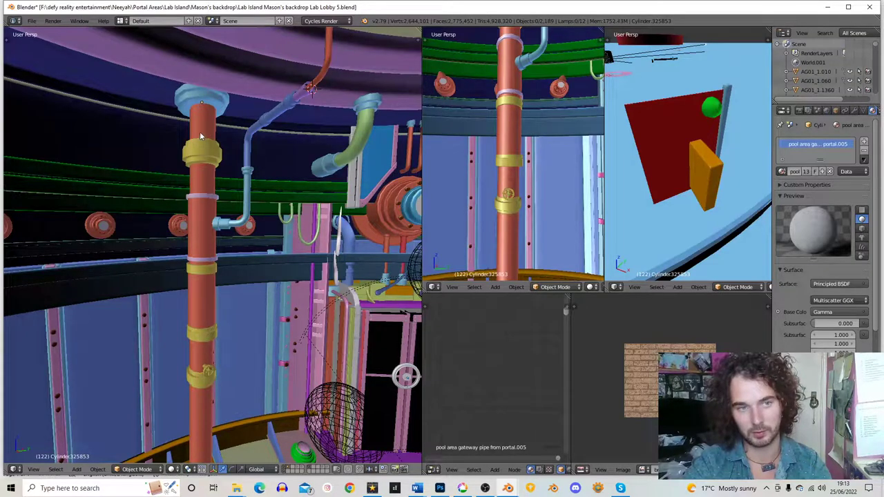
Examine the large red pipe, its collars and the surrounding lobby from near and far viewpoints
middle_click_drag(225, 237, 209, 212, "shift")
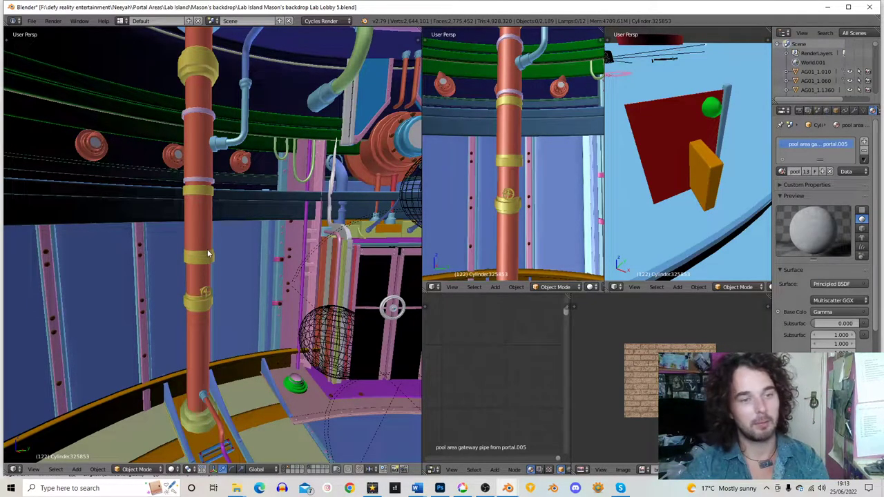
middle_click_drag(199, 273, 228, 260)
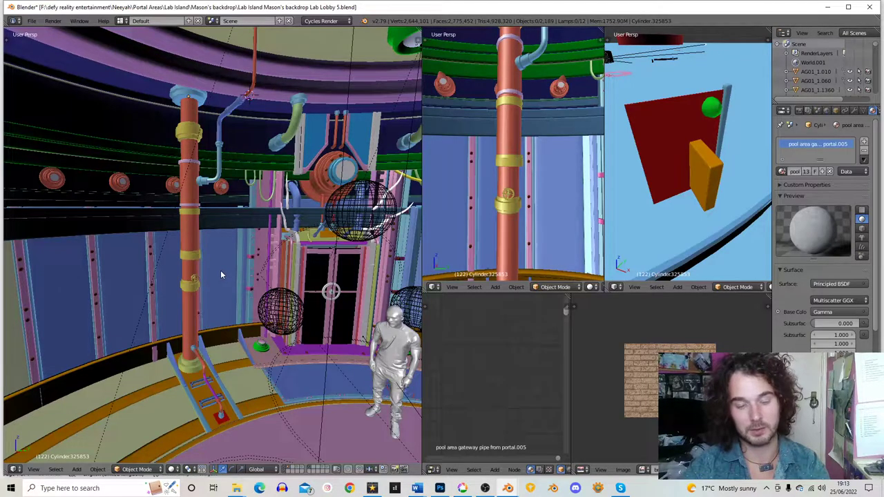
scroll(201, 251, "down", 5)
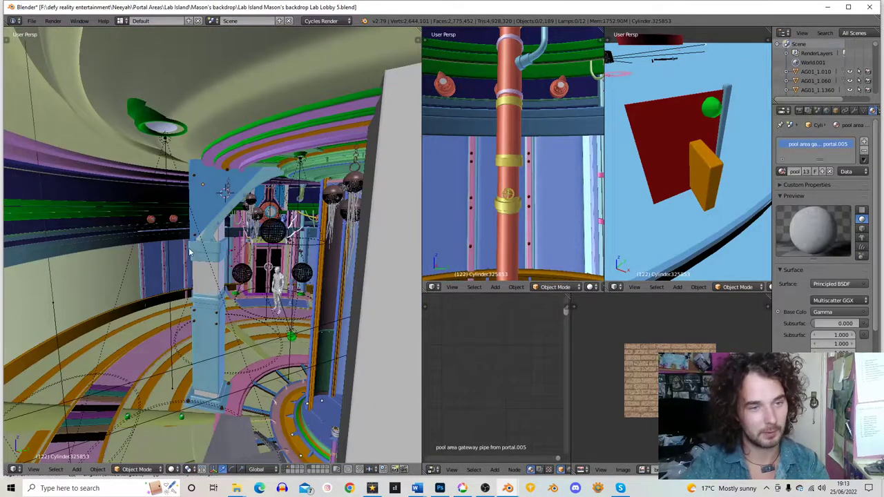
scroll(189, 252, "up", 5)
middle_click_drag(190, 263, 250, 261)
scroll(230, 224, "down", 3)
scroll(250, 262, "down", 4)
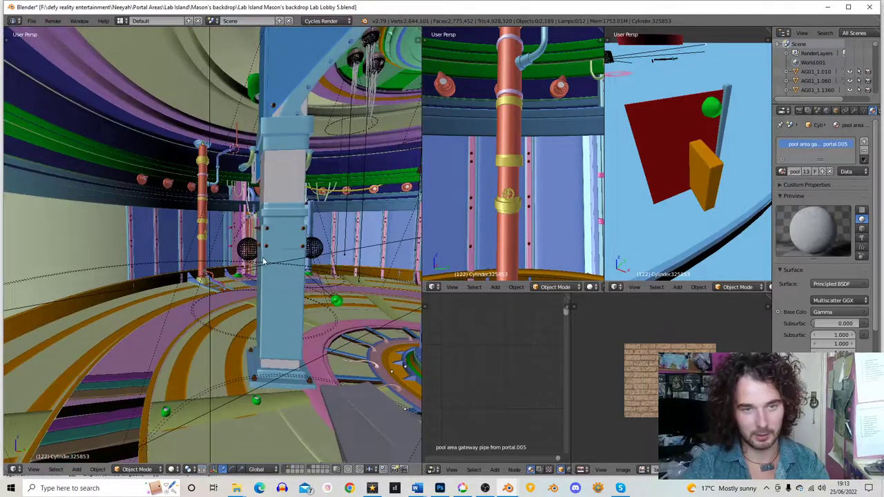
scroll(250, 261, "up", 5)
Change the brick image's editor area to the Node Editor
left_click(581, 470)
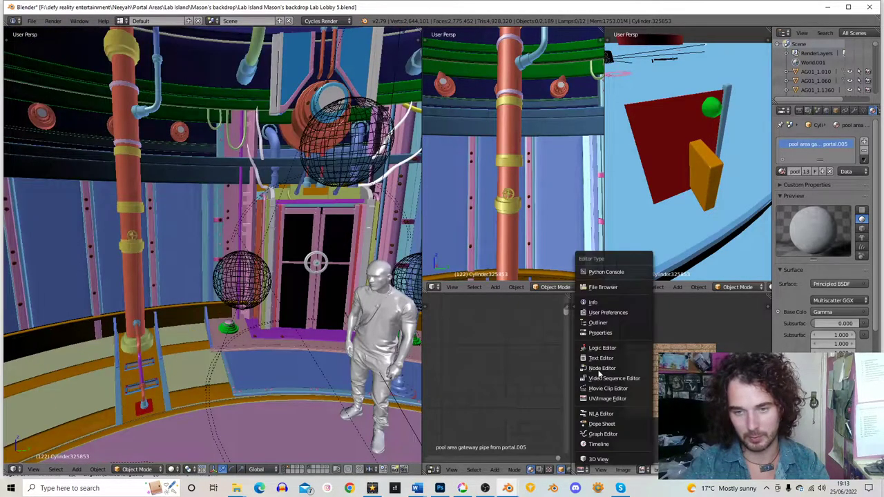
left_click(602, 368)
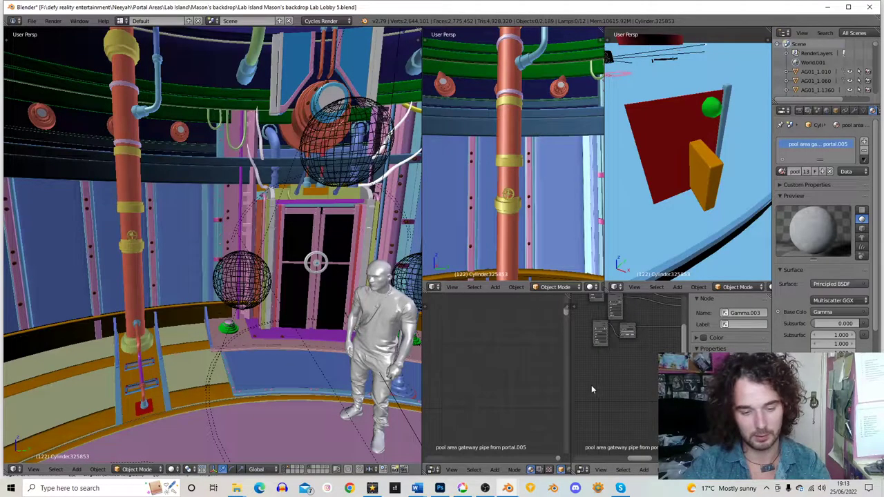
scroll(205, 336, "down", 4)
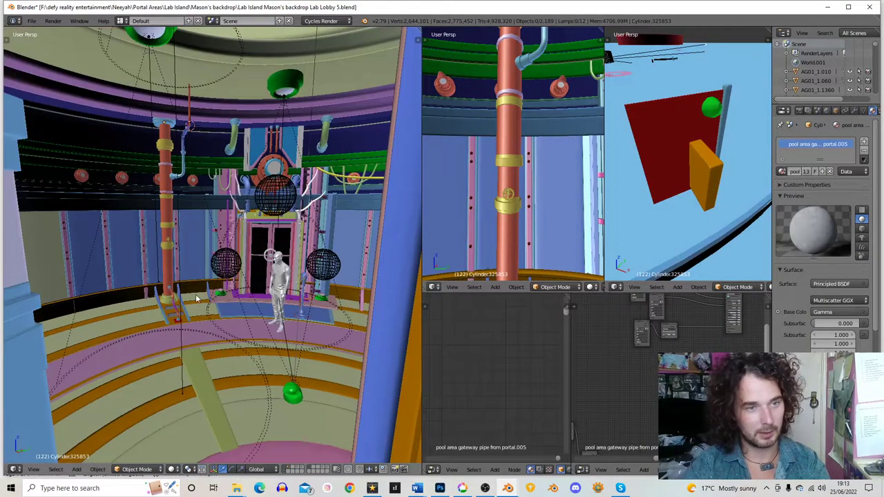
Check the large red pipe in the lobby and save over Lab Island Mason's backdrop Lab Lobby 5.blend
middle_click_drag(203, 334, 205, 310)
scroll(205, 310, "up", 6)
scroll(204, 311, "down", 3)
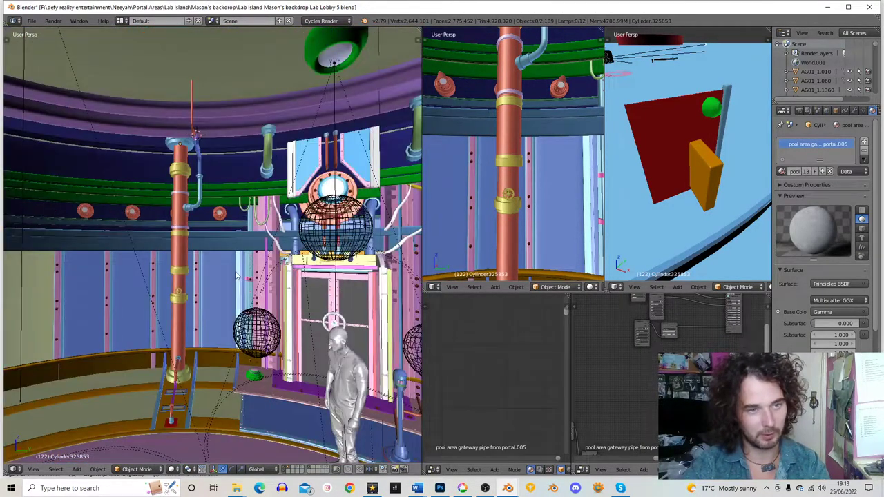
scroll(252, 273, "up", 5)
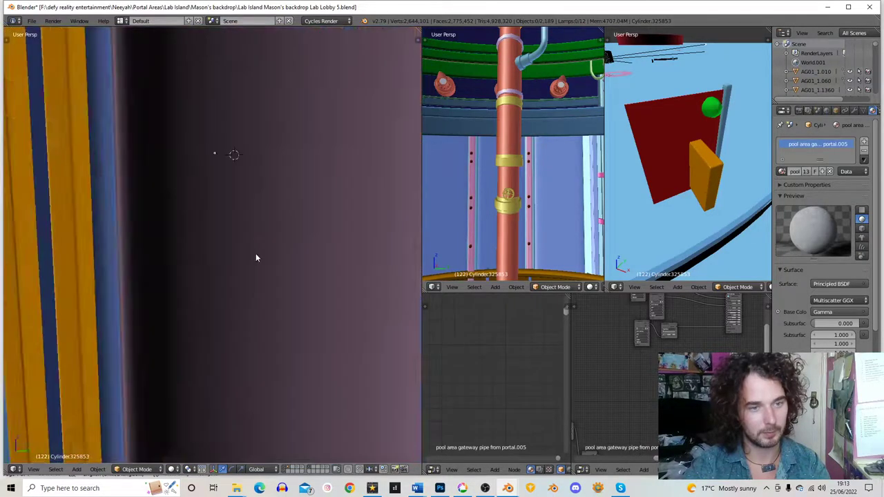
scroll(255, 257, "down", 2)
key("ctrl+s")
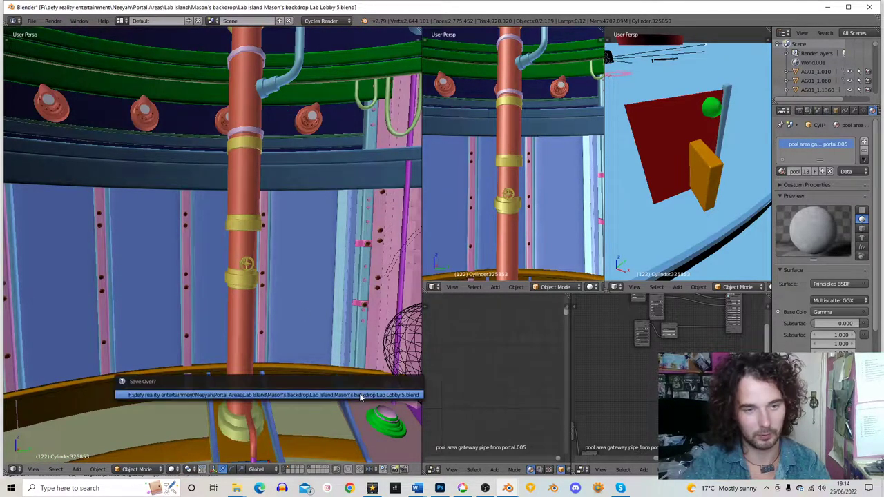
left_click(484, 488)
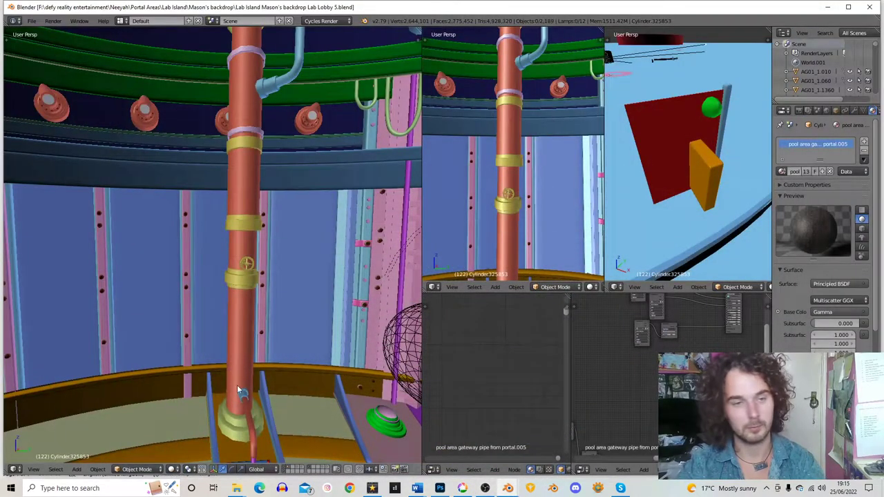
Examine the large red pipe's base, its collars and the bolted pink console beside it from near and far viewpoints
middle_click_drag(254, 363, 219, 223, "shift")
right_click(208, 233)
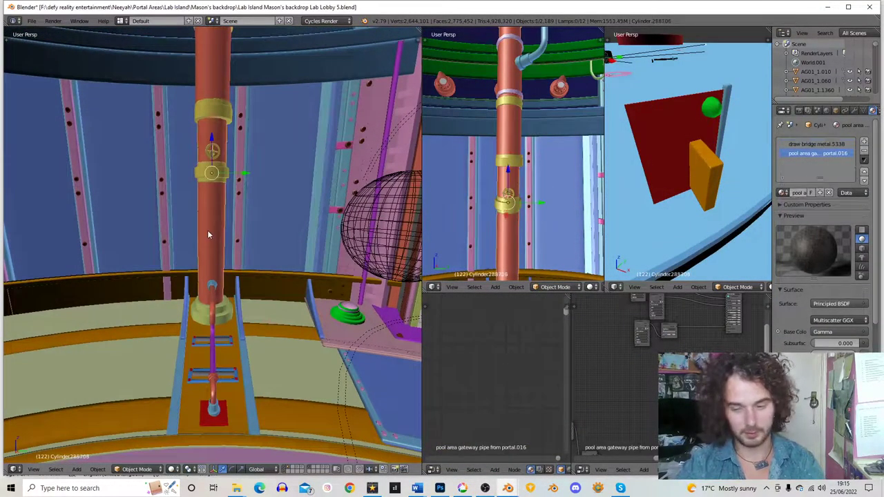
key("KP_Decimal")
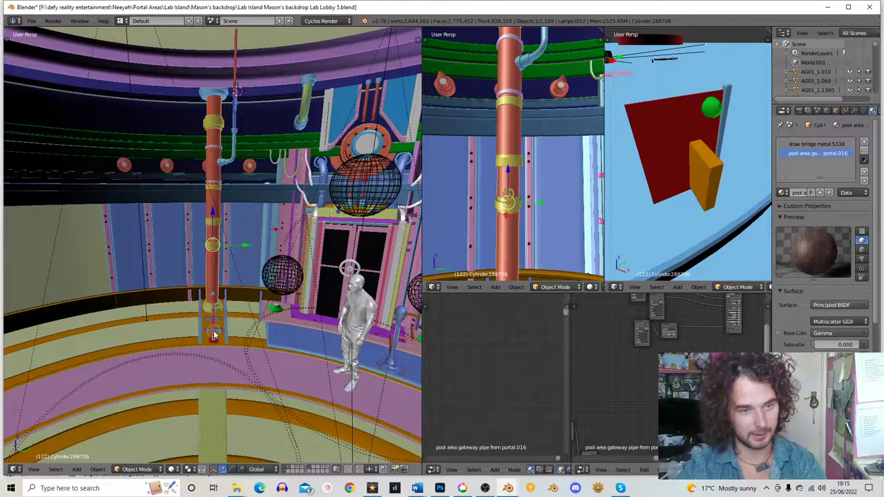
scroll(215, 336, "up", 2)
scroll(216, 338, "up", 2)
scroll(227, 425, "up", 1)
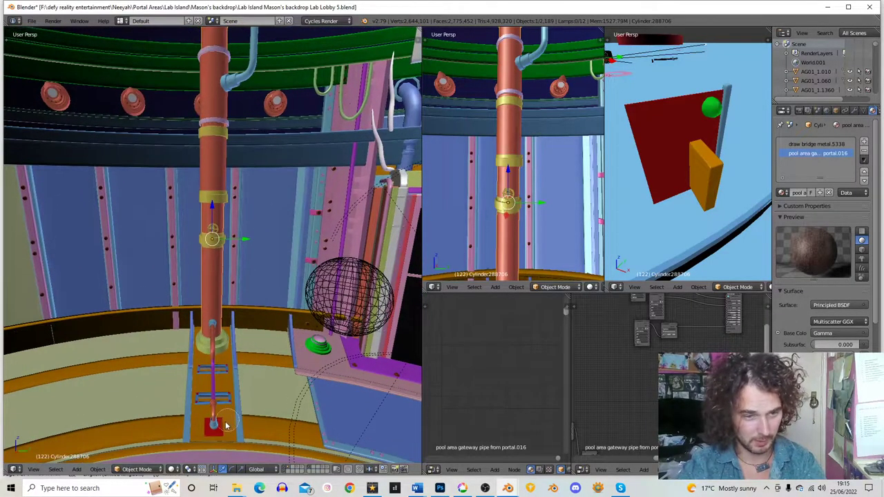
middle_click_drag(292, 371, 245, 355)
scroll(274, 320, "up", 2)
scroll(245, 355, "up", 2)
scroll(205, 349, "up", 2)
scroll(183, 404, "up", 2)
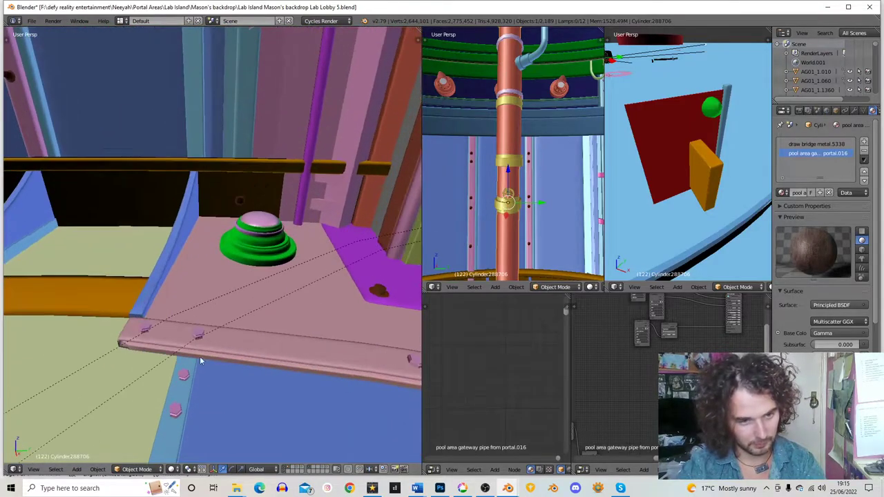
Duplicate the two pink bolts on the console's light-blue edge strip and move the copies along global Y toward the large red pipe's ramp
right_click(178, 408)
key("KP_Decimal")
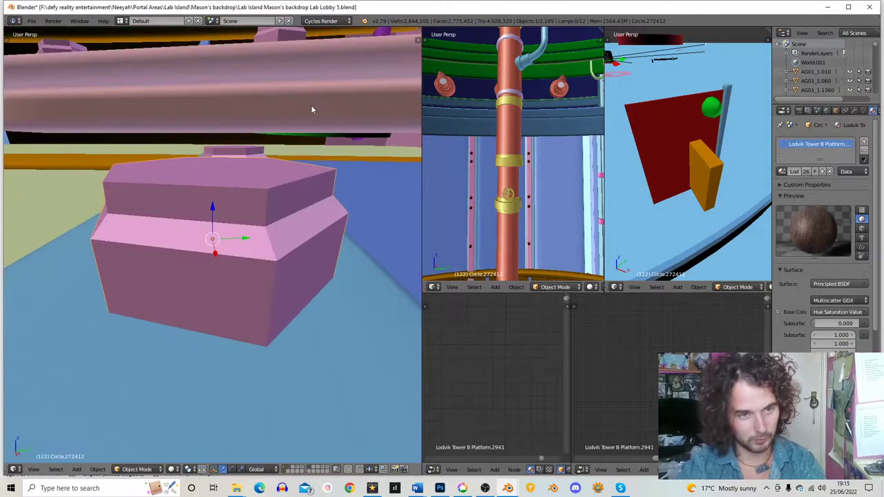
scroll(242, 210, "up", 2)
scroll(243, 209, "down", 4)
right_click(265, 127, "shift")
scroll(265, 128, "down", 12)
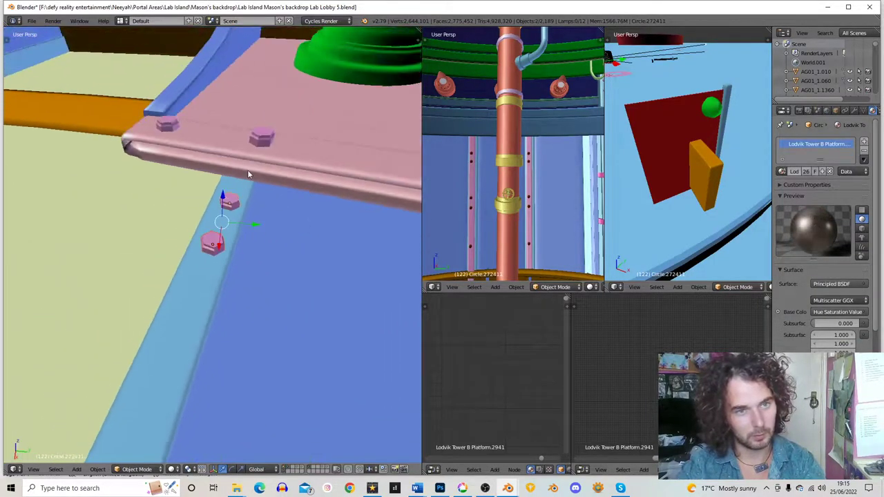
scroll(231, 239, "down", 5)
middle_click_drag(150, 255, 210, 261, "shift")
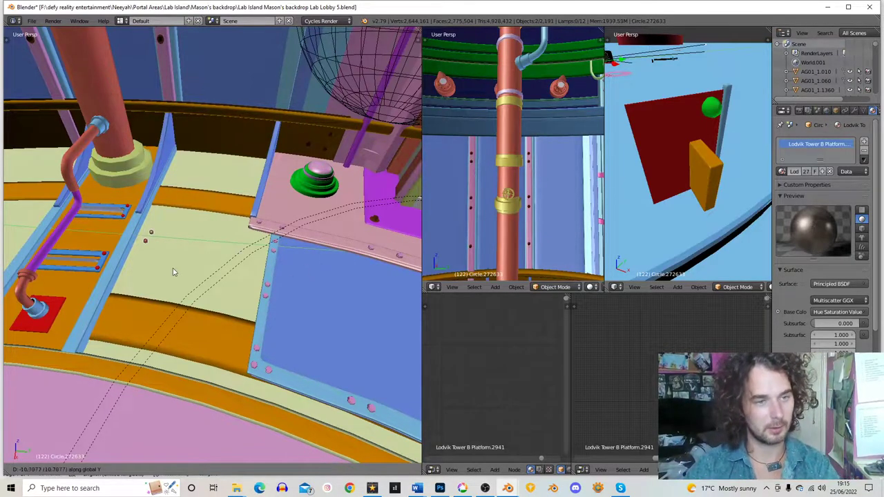
right_click(139, 233)
Adjust the copied bolts' height, enlarge them and shift them along Y onto the ramp's light-blue edge rail nearest the console
middle_click_drag(164, 244, 227, 237)
scroll(227, 237, "up", 2)
key("g")
key("z")
left_click(228, 241)
scroll(228, 241, "up", 6)
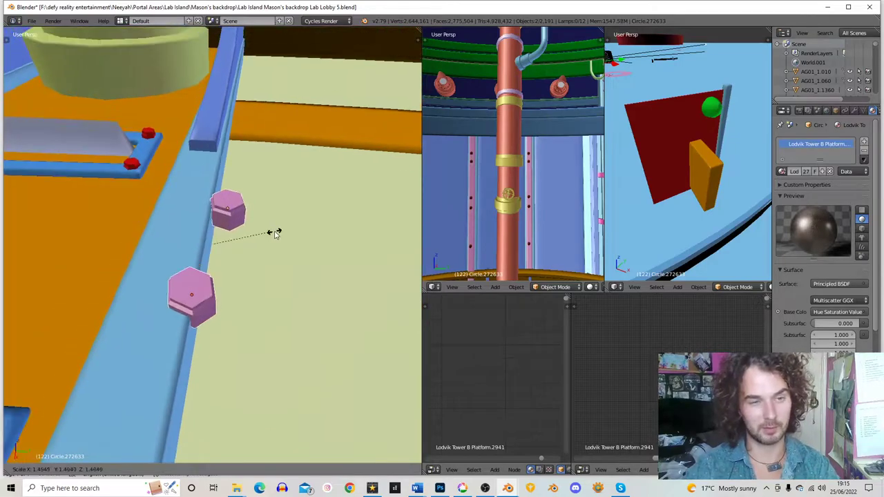
key("g")
key("y")
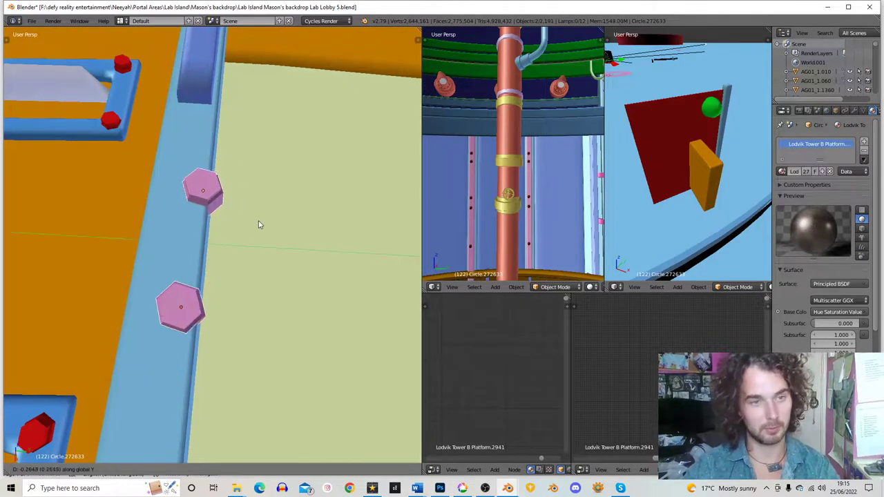
left_click(231, 229)
Seat the two bolts vertically on the rail's surface and fine-tune their scale
middle_click_drag(231, 229, 279, 191)
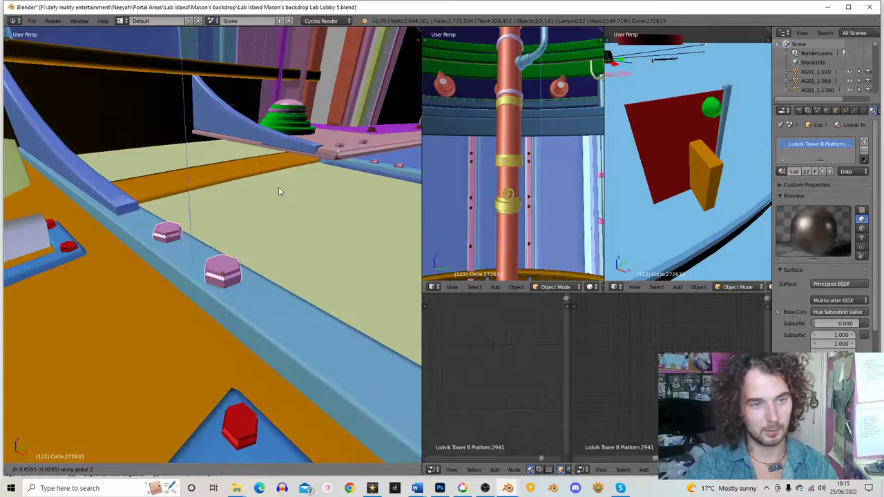
middle_click_drag(199, 204, 214, 267)
scroll(181, 256, "down", 6)
key("s")
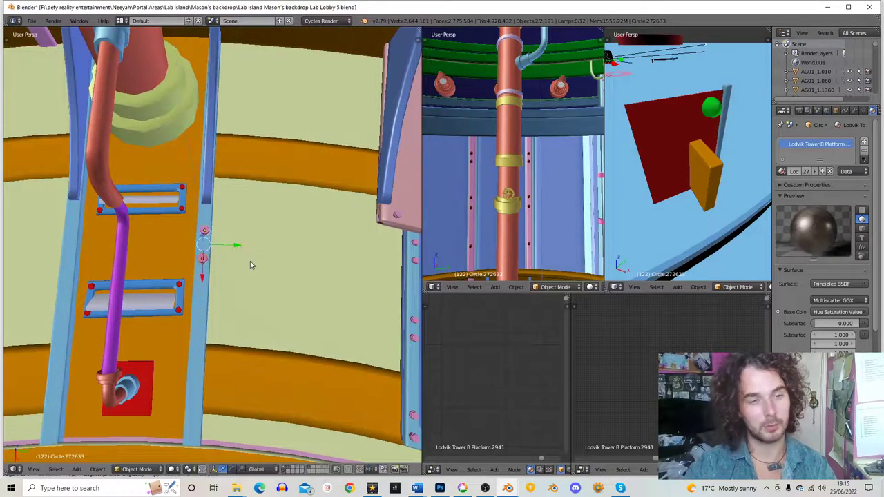
left_click(247, 264)
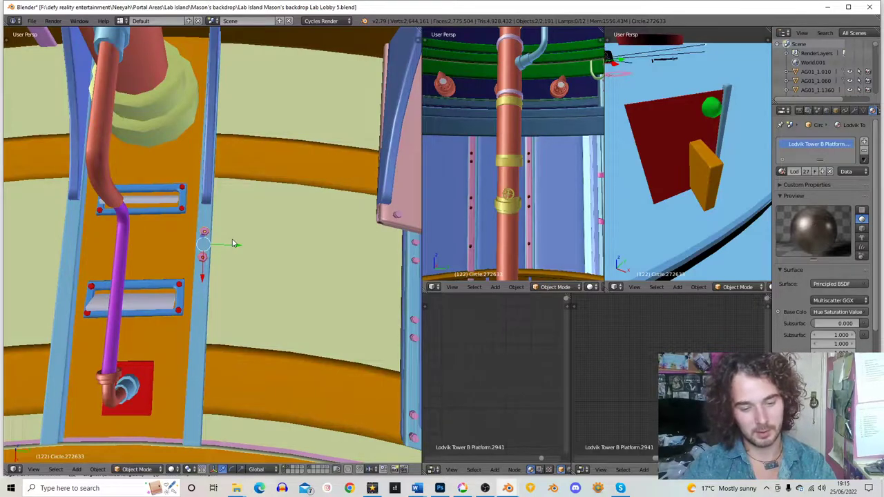
Duplicate the bolt pair to the rail's lower end beside the red square and align the copies along Y
key("g")
key("x")
key("y")
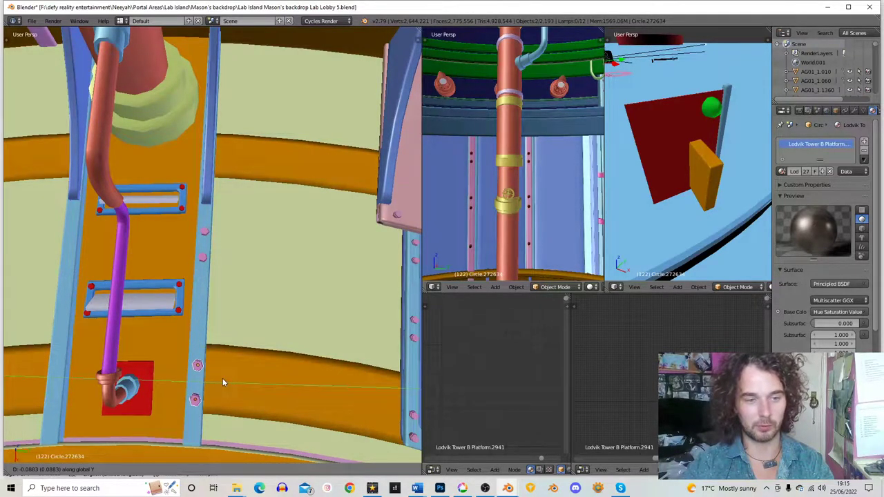
left_click(222, 378)
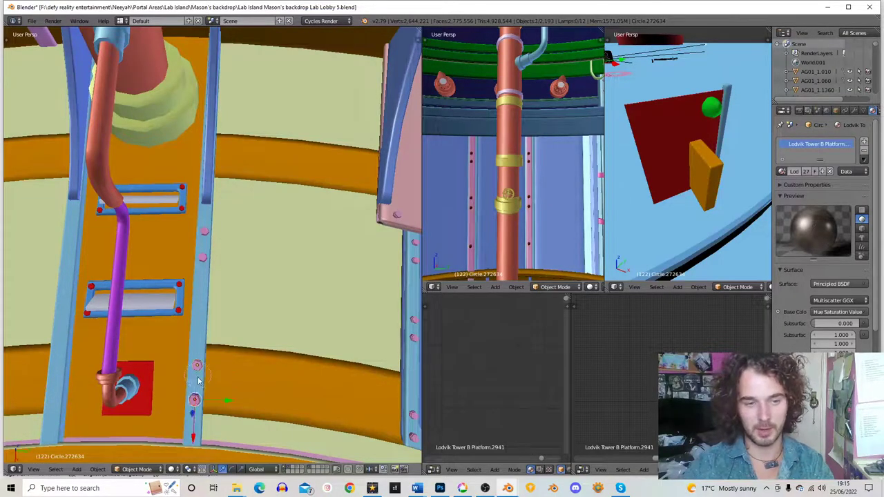
Select all four bolts on the rail and duplicate them along Y to the ramp's opposite rail
middle_click_drag(198, 373, 254, 382)
right_click(254, 378)
right_click(256, 237, "shift")
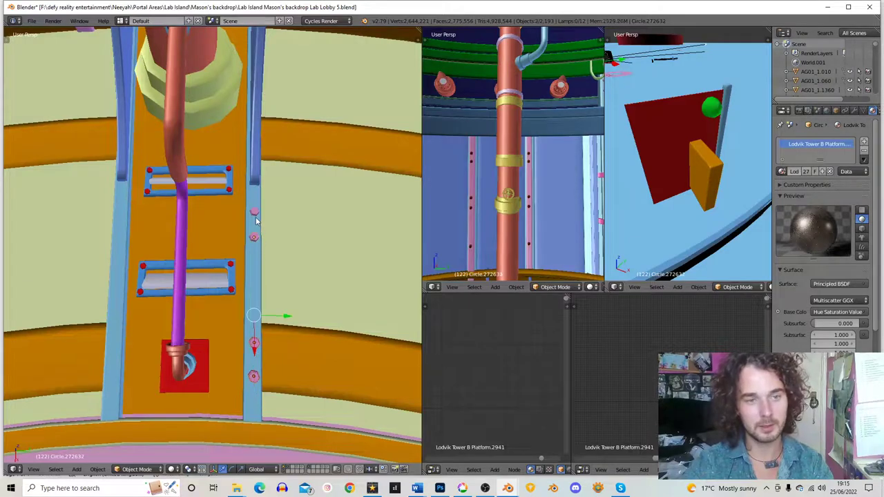
key("shift+d")
key("y")
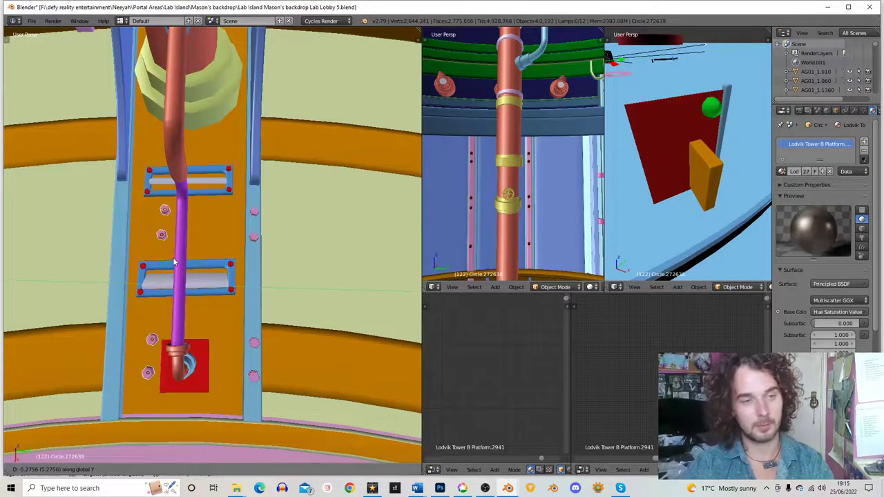
left_click(142, 258)
Rotate the four copied bolts about Z and shift them along Y to follow the opposite rail's angle
middle_click_drag(213, 254, 256, 257)
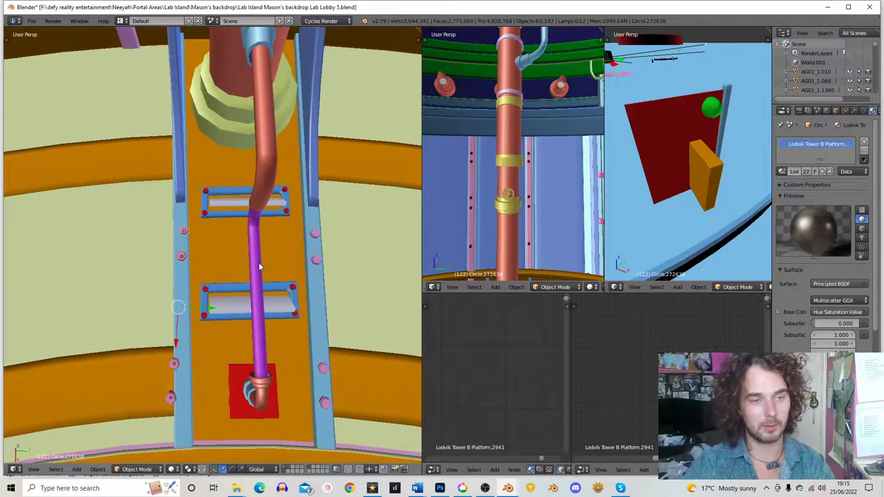
key("r")
key("z")
left_click(257, 261)
key("g")
key("y")
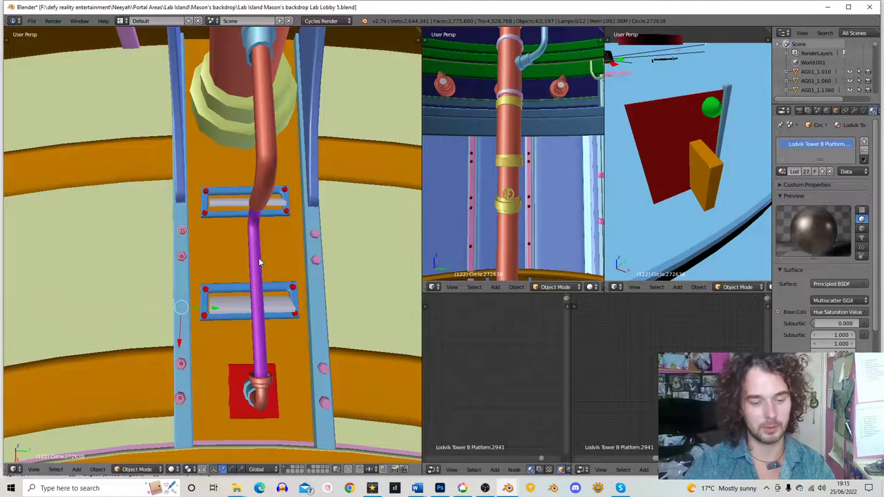
left_click(259, 262)
key("r")
key("z")
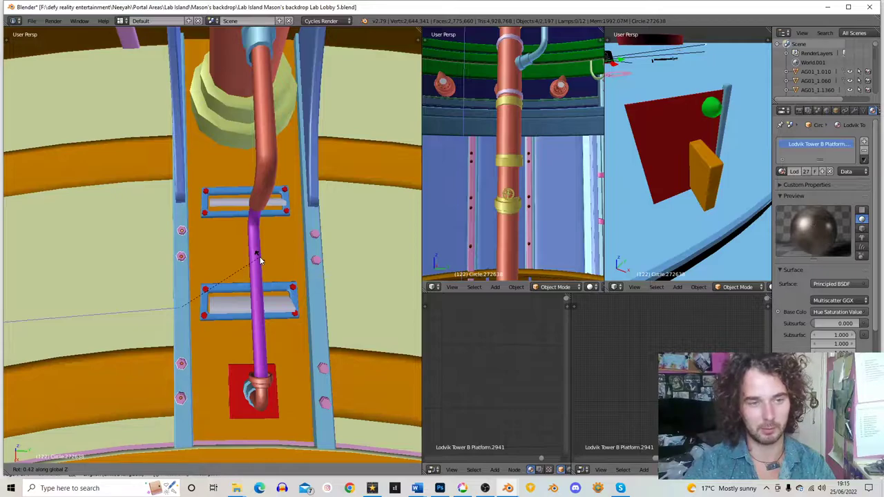
left_click(259, 259)
Fine-tune the four copied bolts' position and Z rotation so they sit centred on the rail
mouse_move(233, 280)
middle_mouse_down()
mouse_move(243, 267)
mouse_move(248, 287)
middle_mouse_up()
key("g")
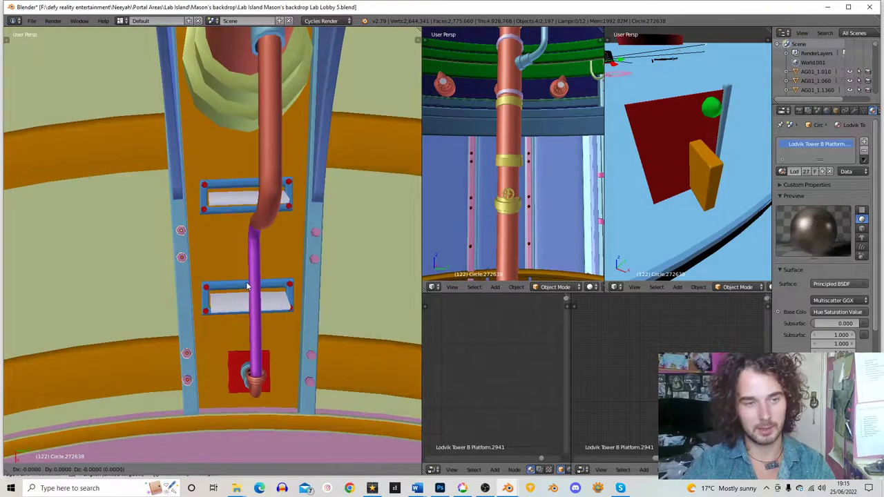
left_click(249, 283)
middle_click_drag(249, 283, 255, 244)
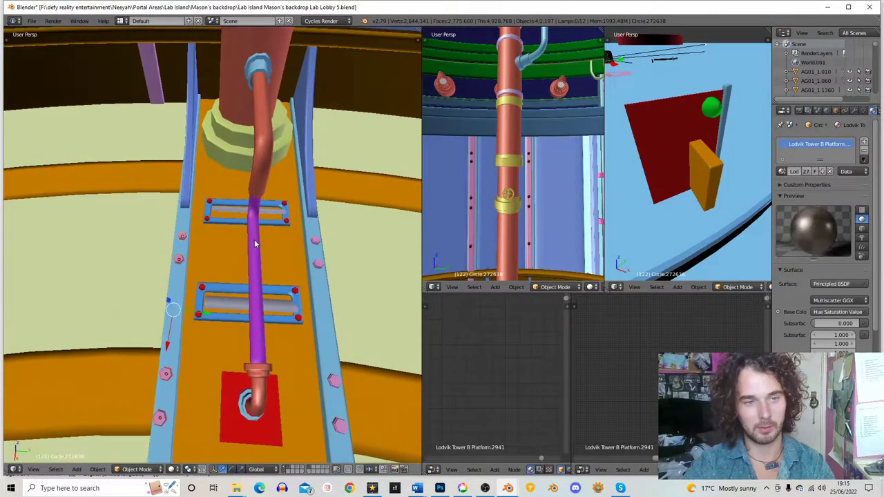
key("r")
key("z")
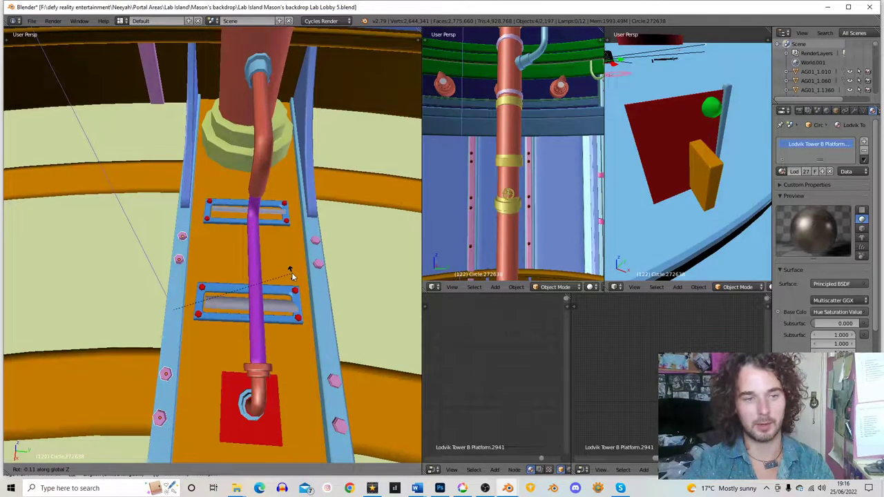
left_click(292, 275)
Duplicate the yellow collar below the handwheel down to the large red pipe's base and stretch the copy along Z
scroll(226, 311, "down", 4)
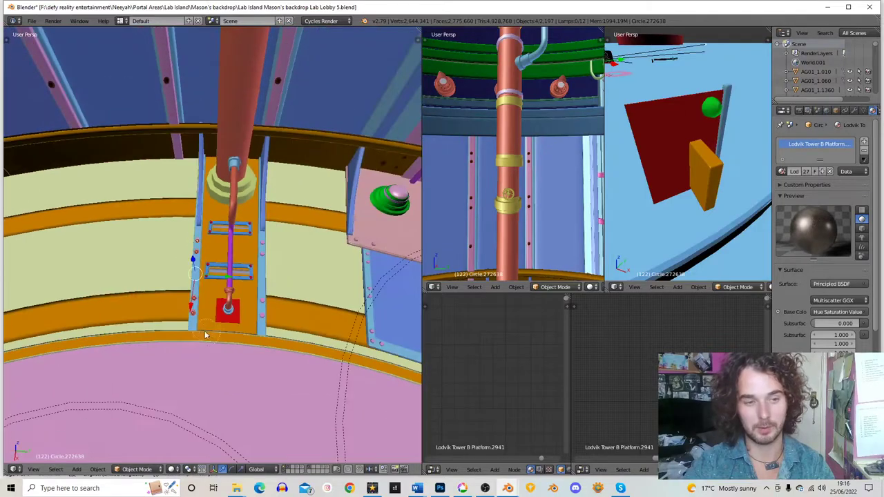
middle_click_drag(176, 267, 145, 239)
right_click(176, 267)
right_click(145, 213)
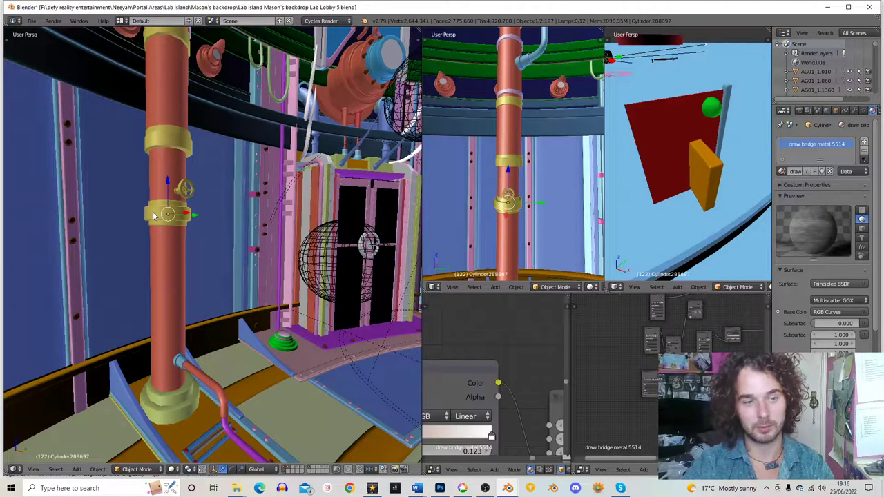
key("shift+d")
key("z")
left_click(232, 366)
key("s")
key("z")
left_click(355, 316)
Reposition the base collar vertically, adjust its Z height to meet the yellow foot, and scale it down slightly overall
key("g")
key("z")
left_click(351, 326)
key("s")
key("z")
left_click(395, 315)
key("s")
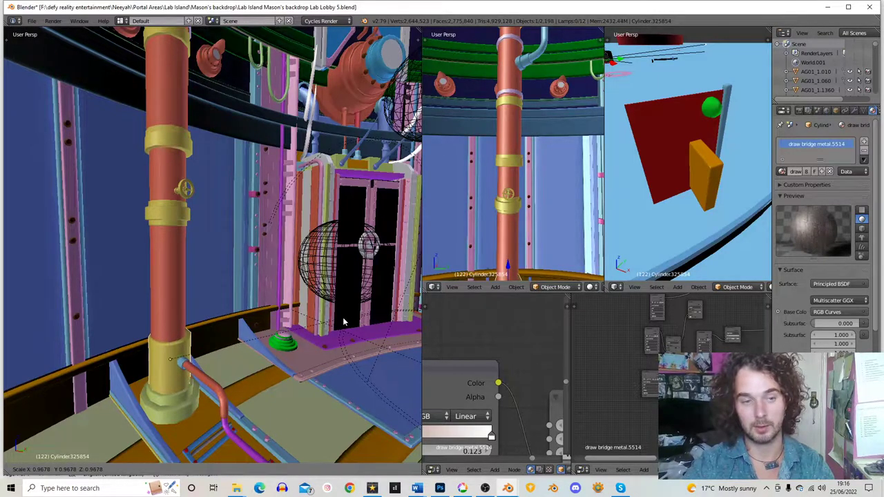
left_click(338, 321)
Assign the small light-blue pipe end's material, pool area gateway pipe from portal.005, to the stretched base collar
middle_click_drag(192, 364, 197, 329)
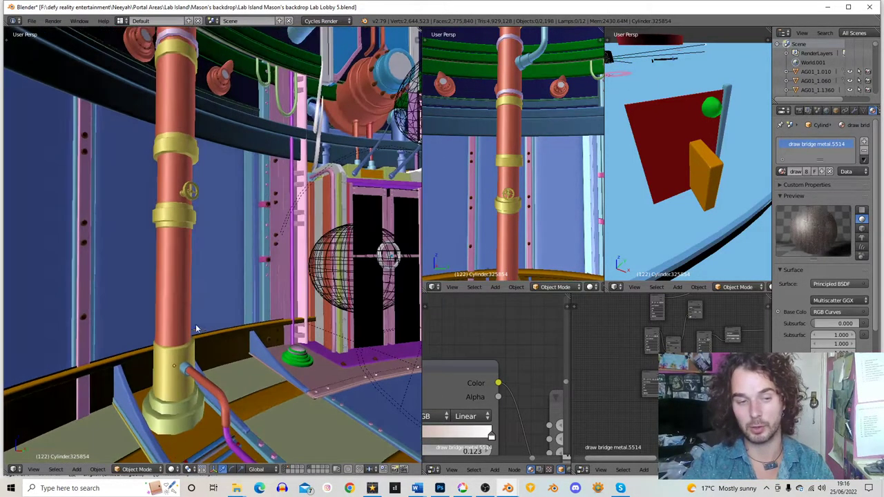
right_click(181, 365)
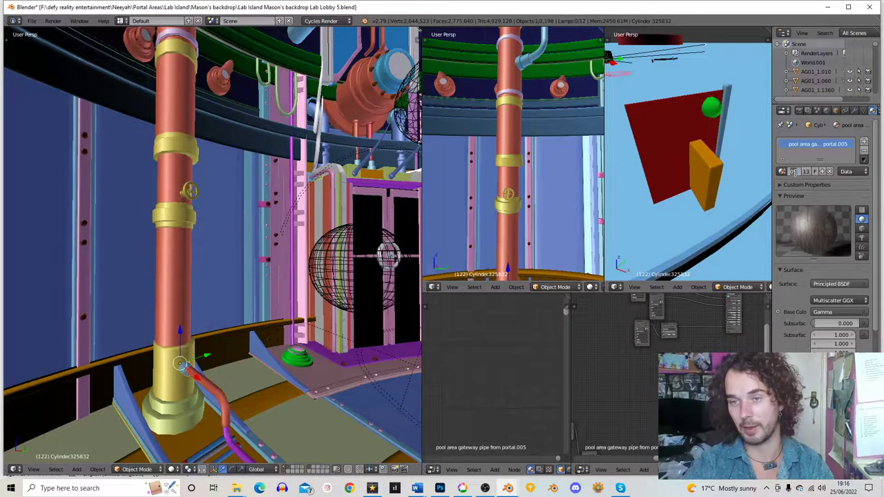
right_click(160, 357)
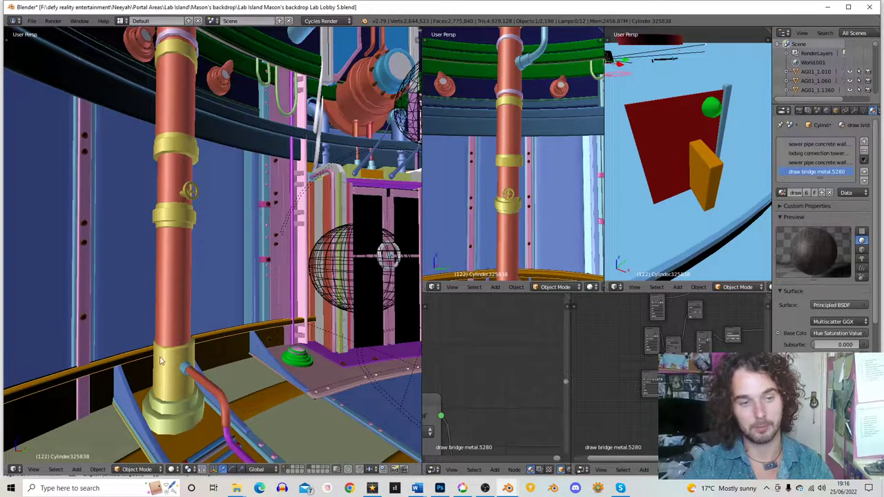
left_click(782, 171)
type("pool area gateway pipe from portal.005")
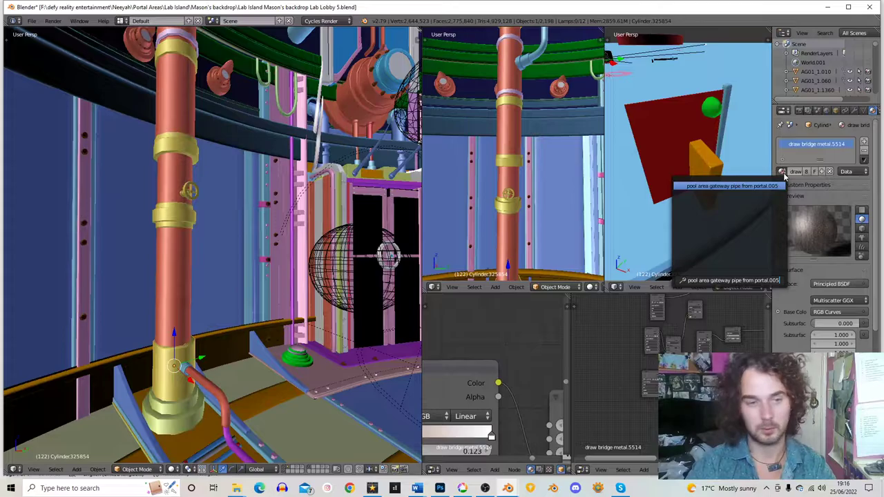
key("Return")
Rotate the light-blue base collar about its local Z axis
middle_click_drag(293, 241, 276, 287)
key("Tab")
key("Tab")
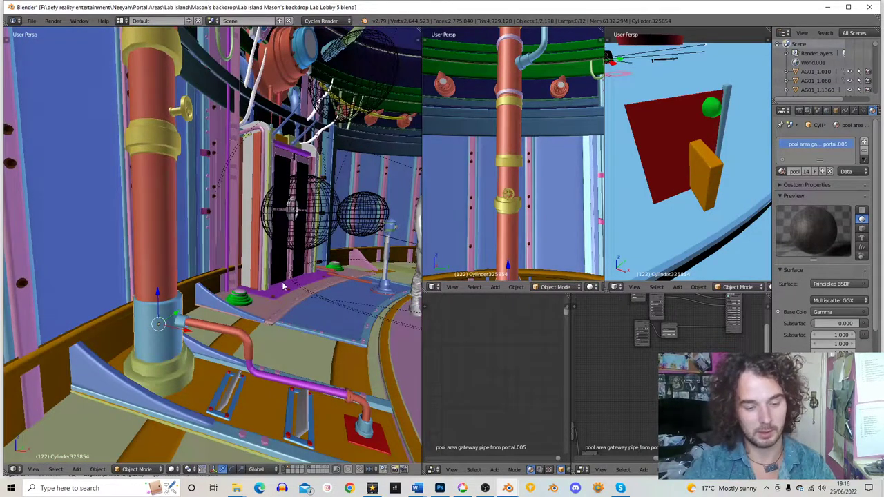
key("r")
key("z")
key("z")
left_click(284, 323)
Extrude a horizontal face loop around the light-blue base collar's mesh below the small pipe's joint
middle_click_drag(279, 322, 234, 330)
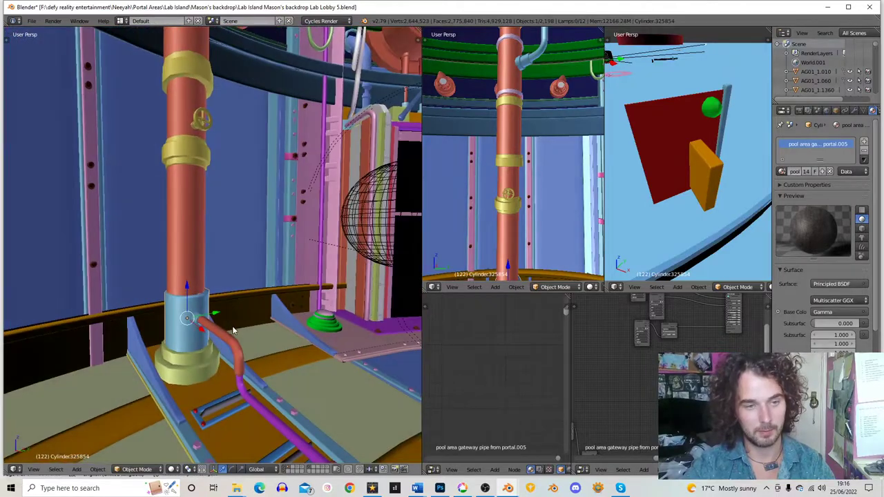
scroll(250, 321, "up", 2)
key("Tab")
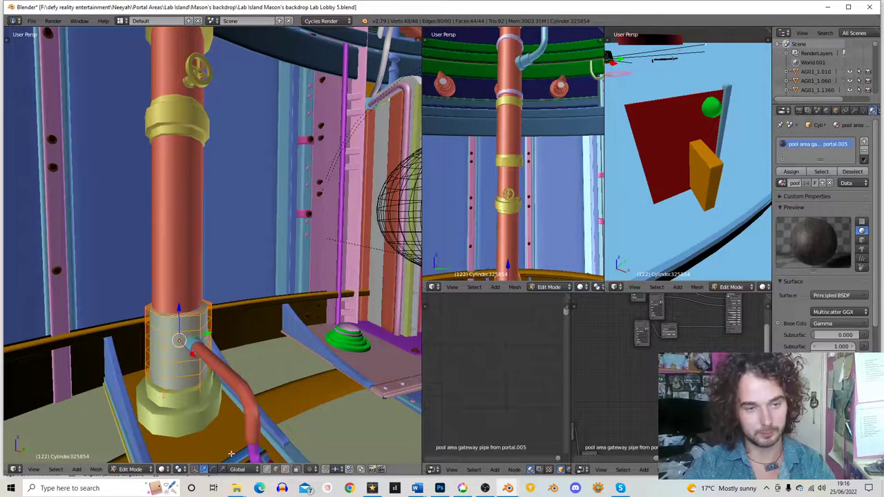
right_click(163, 361, "alt")
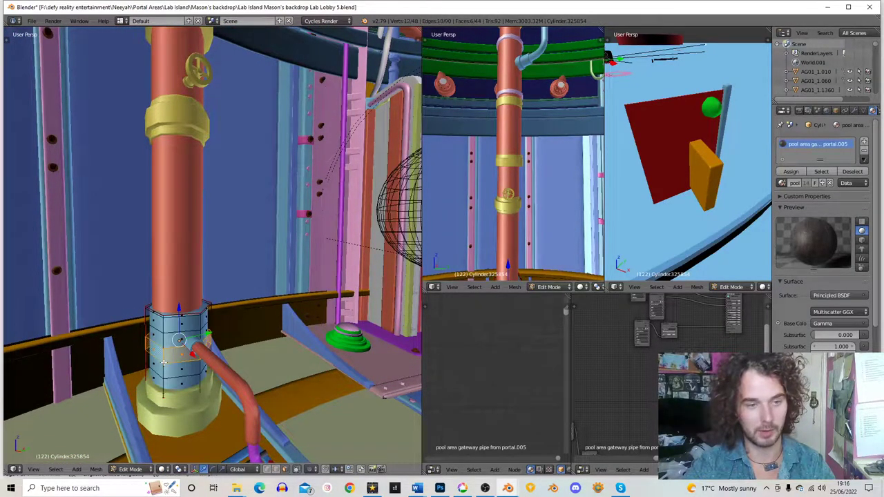
key("e")
key("s")
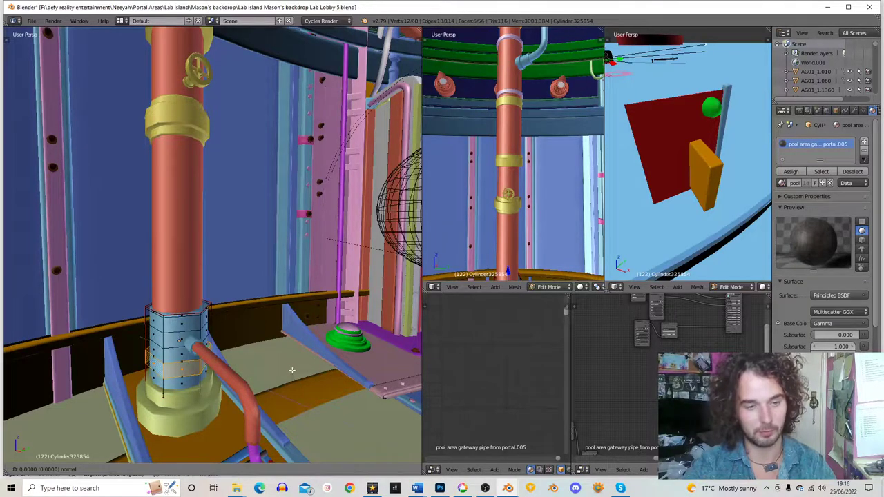
left_click(288, 371)
Add a horizontal loop cut around the lower part of the base collar's mesh
key("ctrl+r")
left_click(166, 372)
left_click(166, 368)
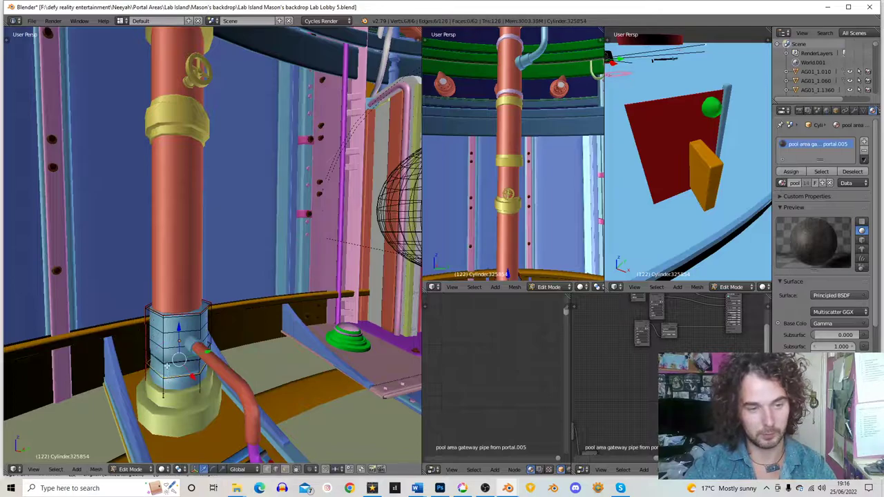
Add horizontal loop cuts around the light-blue base collar's mesh, at the small pipe's joint and near the collar's lower edge
left_click(163, 359)
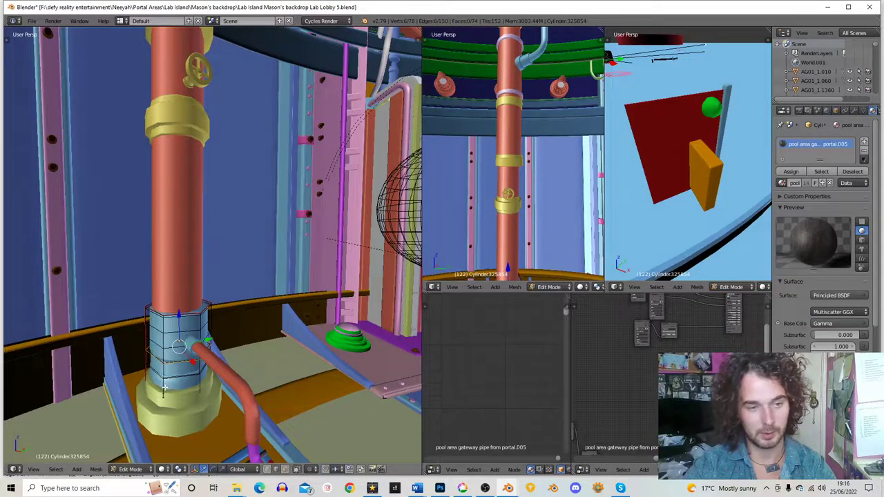
key("ctrl+r")
left_click(165, 375)
left_click(165, 375)
key("Tab")
Duplicate a yellow pipe ring down along Z onto the top of the light-blue base collar and scale it along Z
scroll(243, 308, "down", 5)
mouse_move(257, 310)
middle_mouse_down()
mouse_move(208, 297)
mouse_move(225, 277)
mouse_move(235, 242)
mouse_move(212, 256)
mouse_move(204, 238)
middle_mouse_up()
key("v")
key("v")
right_click(201, 234)
key("shift+d")
key("z")
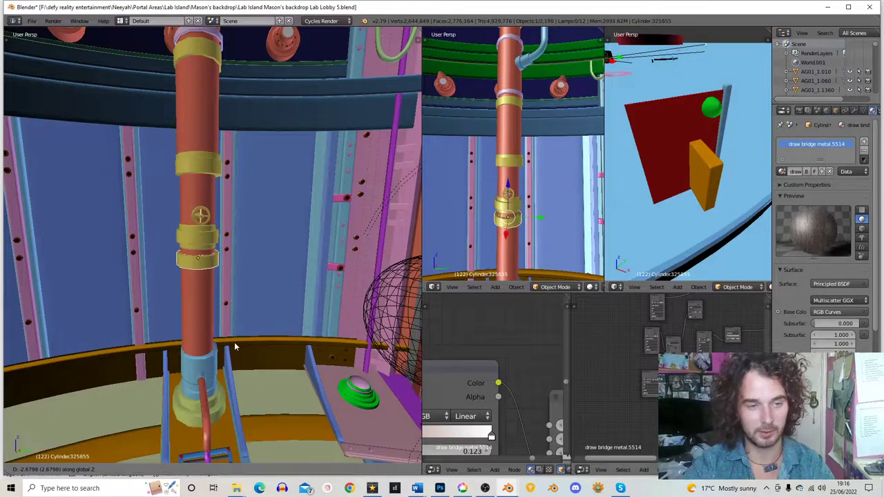
left_click(236, 369)
middle_click_drag(236, 369, 174, 346, "shift")
key("s")
key("z")
left_click(268, 319)
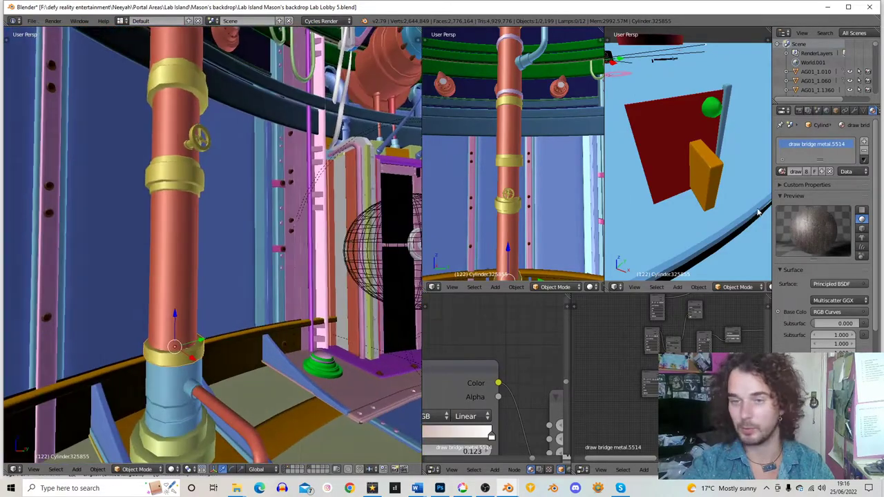
Assign the green floor fitting's material, Portal Platform Side Brace Bolts.029, to the new ring above the base collar
middle_click_drag(331, 345, 172, 371)
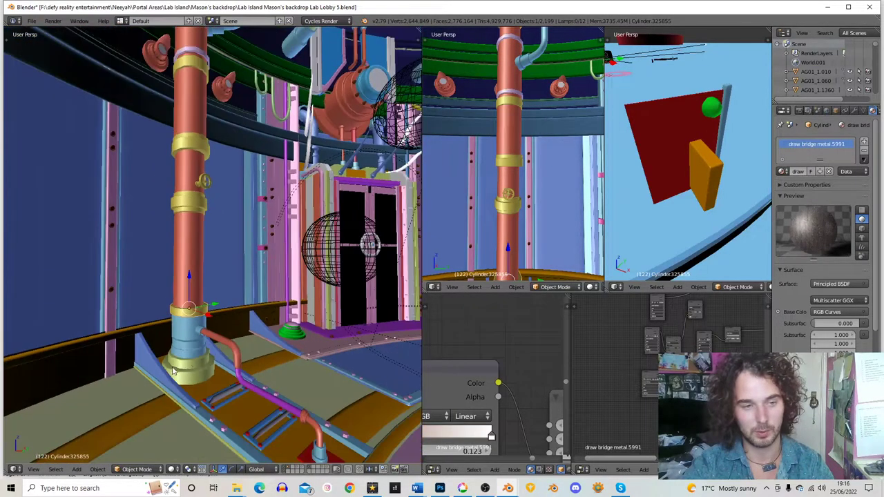
middle_click_drag(254, 329, 318, 360)
right_click(316, 361)
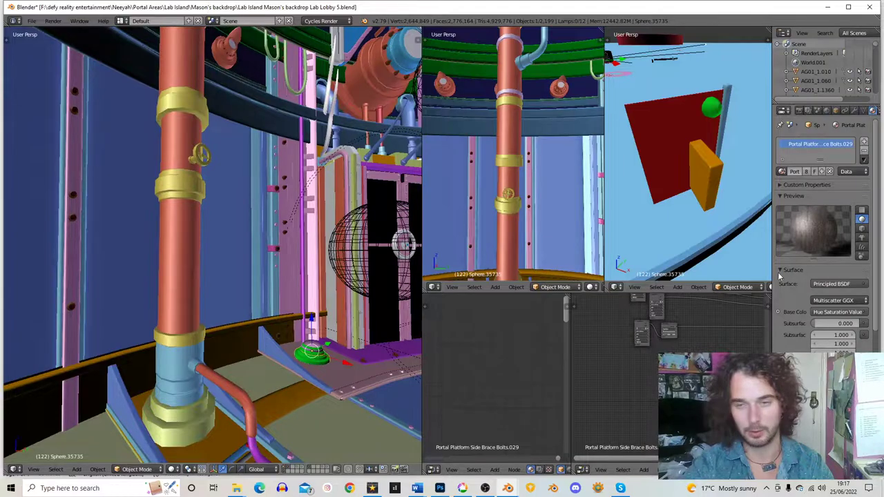
right_click(175, 345)
left_click(781, 172)
type("Portal Platform Side Brace Bolts.029")
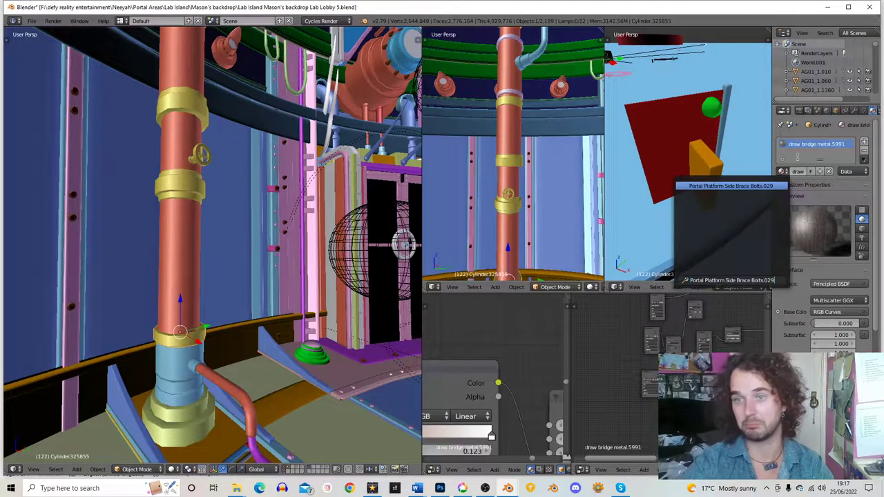
key("Return")
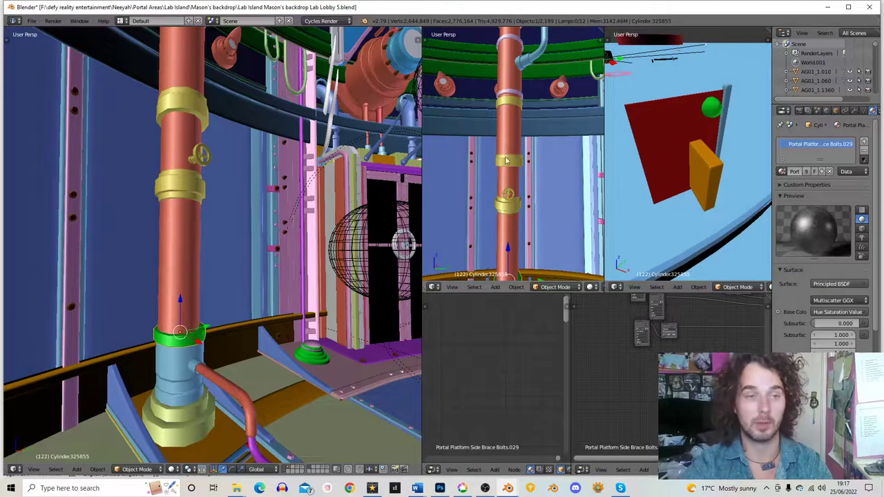
Clear the selection and circle-select the ramp's bolts, brackets and small pipe parts up to the pipe base
middle_click_drag(240, 324, 185, 314)
key("a")
middle_click_drag(238, 303, 233, 336)
scroll(216, 286, "down", 2)
scroll(226, 292, "down", 2)
scroll(249, 339, "up", 2)
middle_click_drag(212, 376, 219, 356, "shift")
key("c")
mouse_move(221, 404)
left_mouse_down()
mouse_move(201, 400)
mouse_move(197, 384)
mouse_move(199, 363)
mouse_move(209, 400)
mouse_move(204, 321)
mouse_move(214, 319)
left_mouse_up()
middle_click_drag(214, 319, 166, 330)
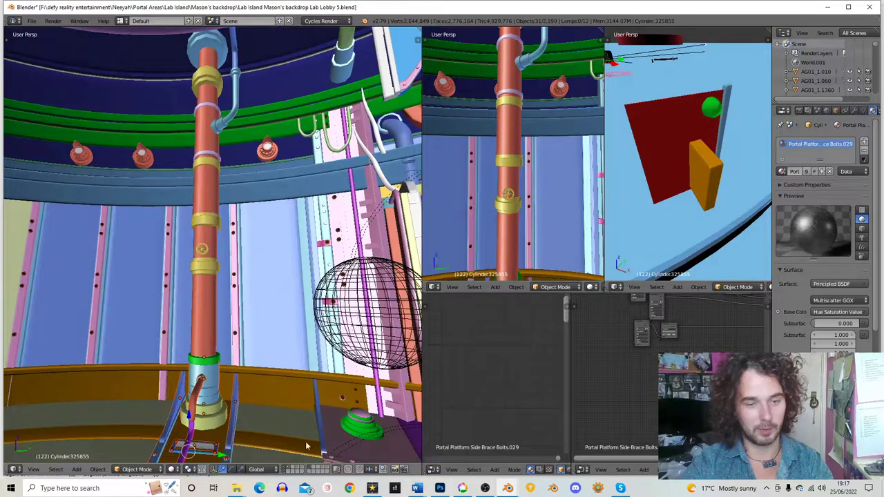
Switch to the felistu island fuel ring zone 2nd half CAMERA SET file and render its camera view
mouse_move(511, 491)
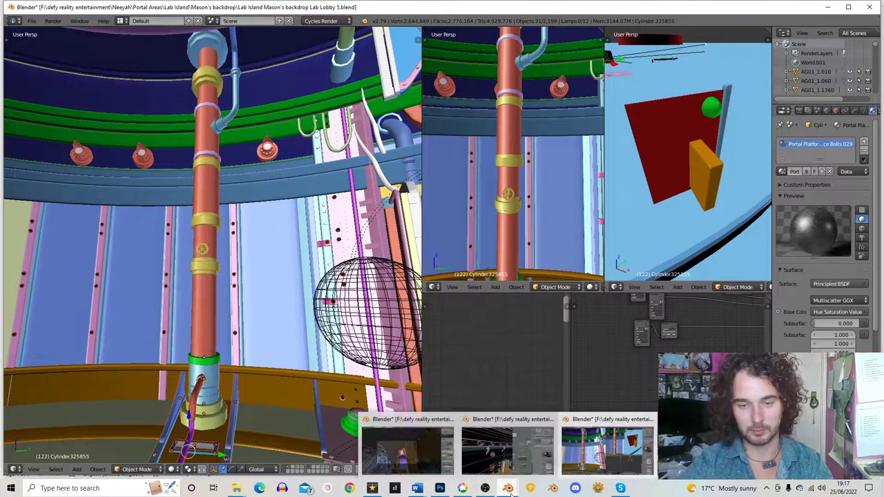
left_click(515, 452)
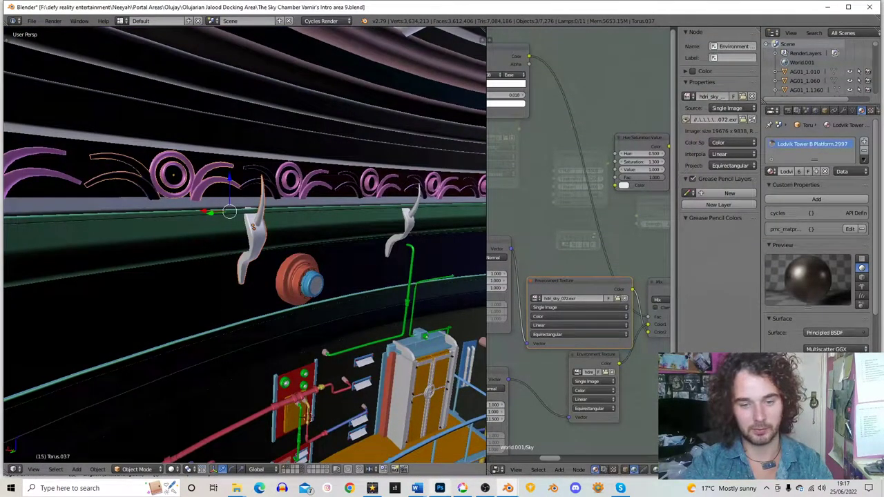
mouse_move(508, 491)
mouse_move(418, 452)
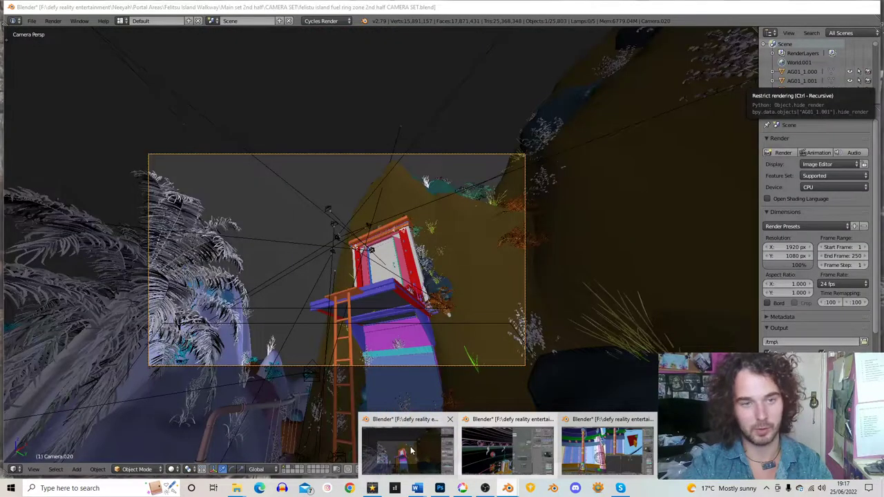
mouse_move(537, 455)
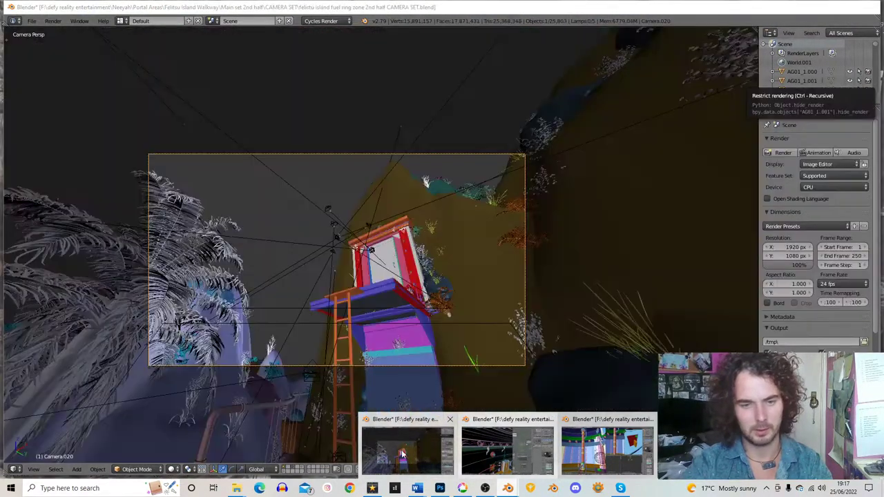
left_click(411, 449)
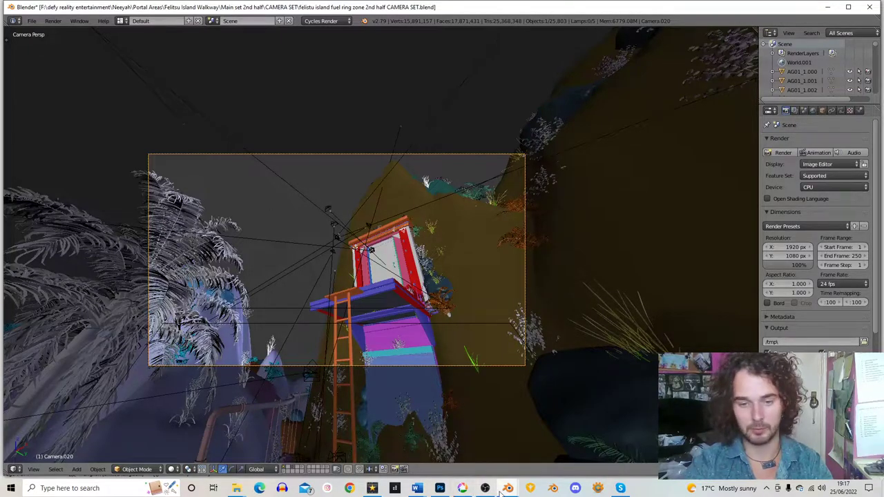
mouse_move(506, 489)
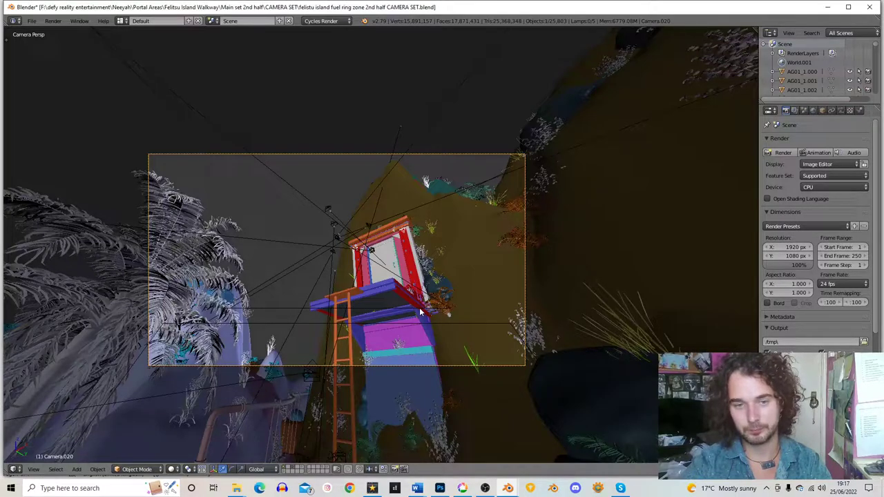
key("F12")
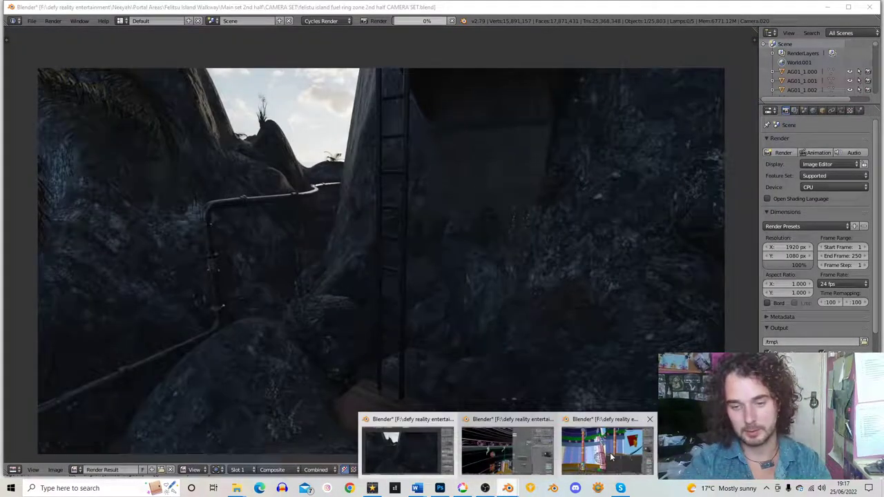
Return to the Lab Lobby 5 file and add the ramp's side rail and orange panel to the selection
left_click(608, 445)
middle_click_drag(225, 332, 220, 317)
key("g")
left_click(223, 315)
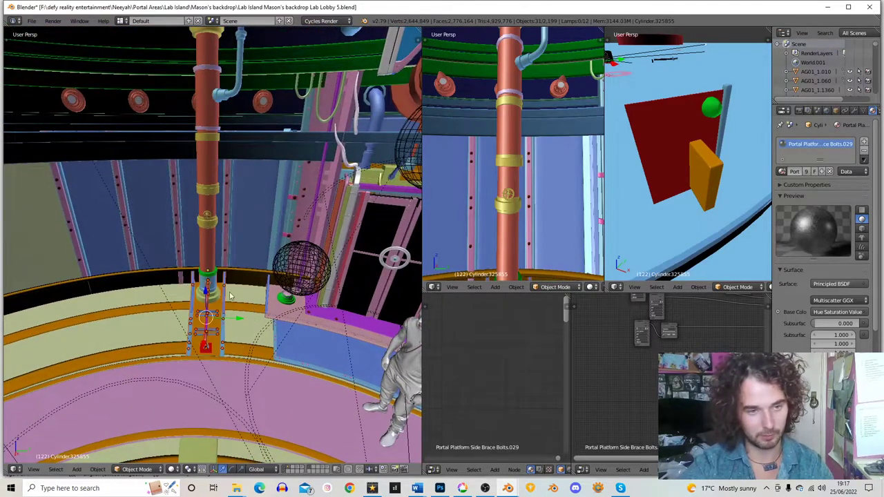
scroll(232, 296, "up", 4)
middle_click_drag(232, 349, 234, 286, "shift")
right_click(232, 338, "shift")
key("g")
right_click(242, 337)
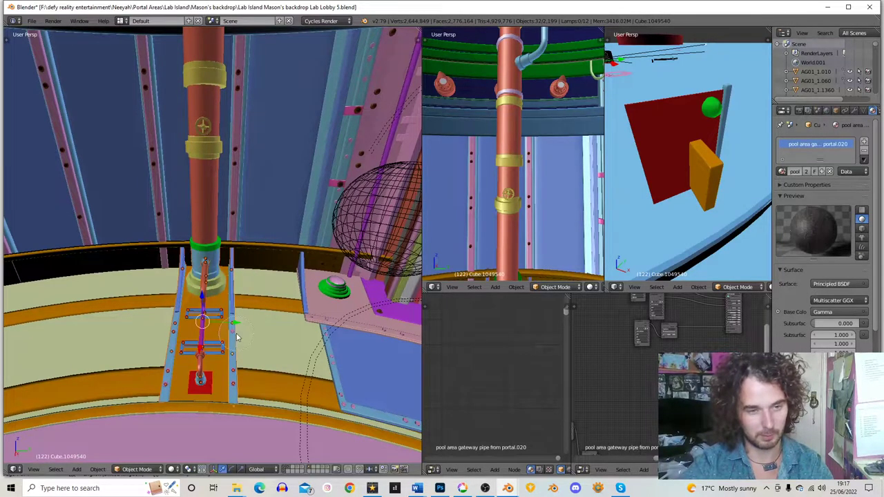
right_click(222, 373)
scroll(214, 331, "down", 5)
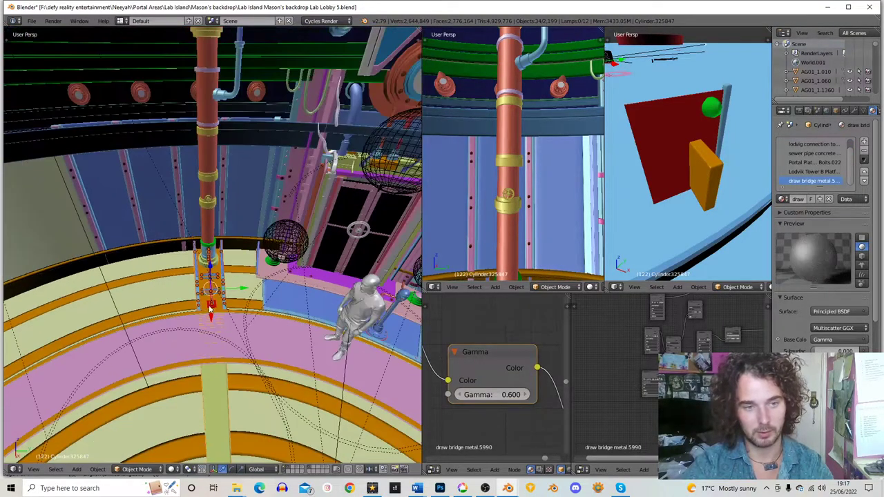
middle_click_drag(210, 309, 207, 266)
scroll(207, 276, "up", 4)
middle_click_drag(185, 380, 211, 293, "shift")
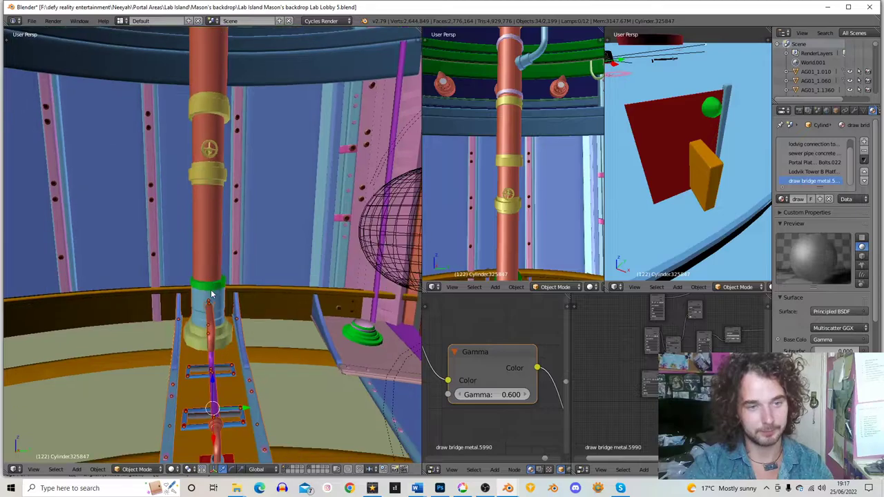
Add the base collars, the large red pipe and its valve wheel parts to the selection
right_click(211, 292, "shift")
scroll(209, 296, "up", 3)
right_click(188, 336, "shift")
scroll(202, 341, "down", 4)
key("g")
right_click(242, 343)
right_click(212, 203, "shift")
middle_click_drag(214, 198, 212, 173)
middle_click_drag(212, 172, 213, 250, "shift")
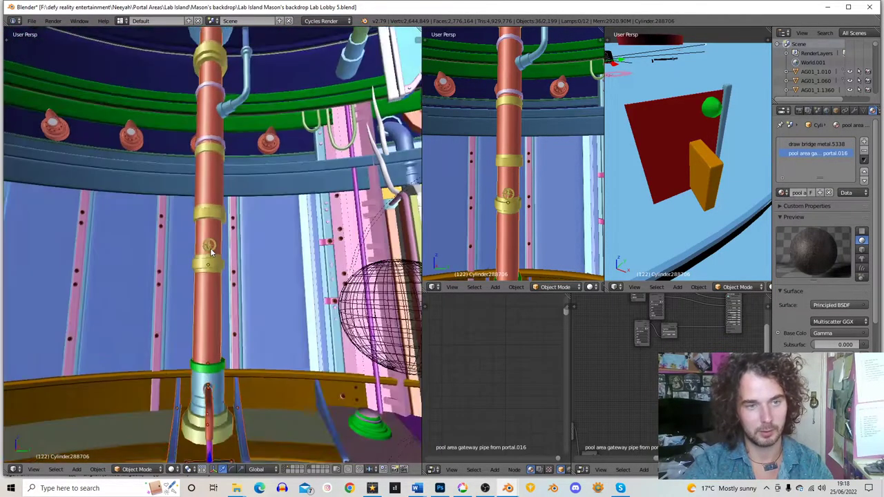
scroll(210, 273, "up", 2)
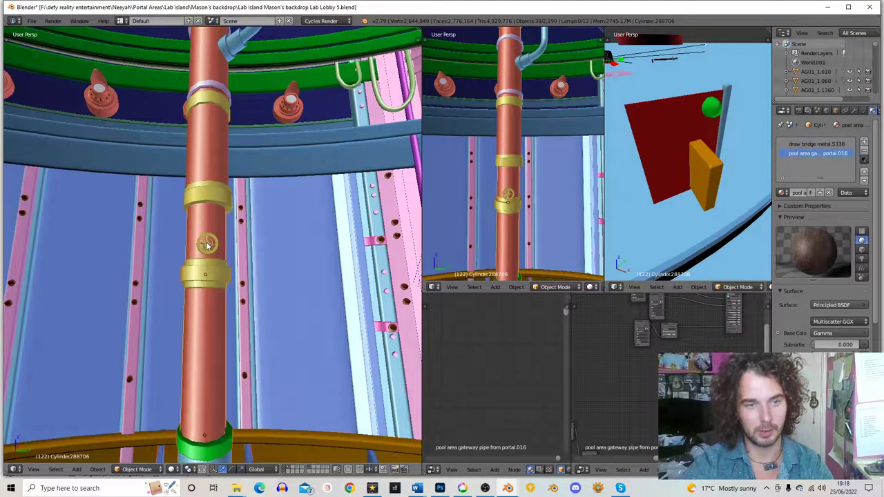
scroll(204, 243, "down", 3)
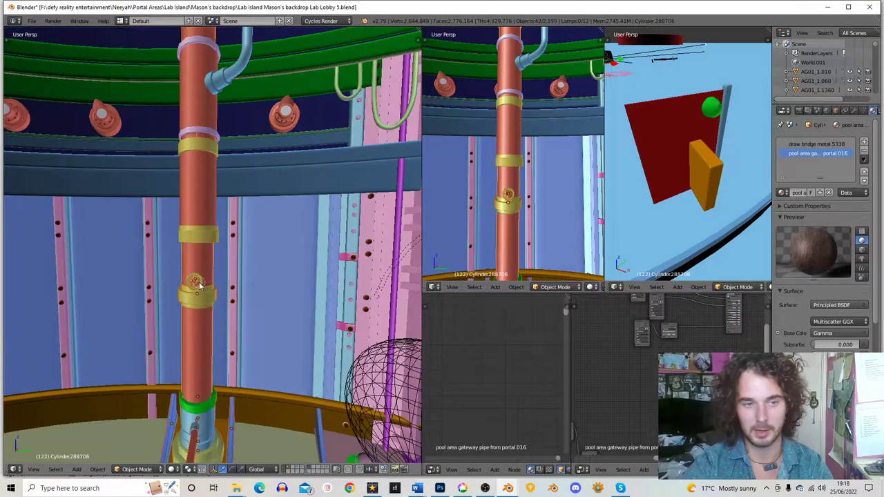
Add the yellow collars and rings along the upper part of the red pipe to the selection
right_click(196, 237, "shift")
scroll(196, 237, "up", 3)
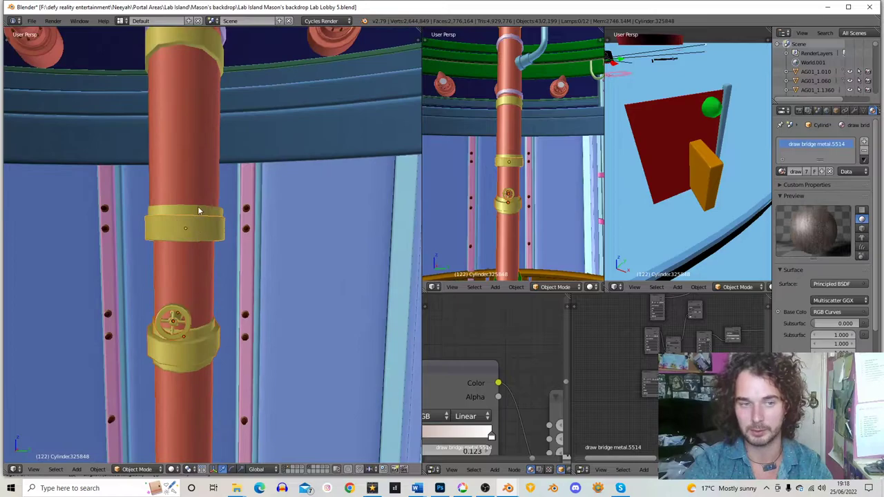
right_click(197, 208, "shift")
right_click(203, 161, "shift")
middle_click_drag(203, 157, 212, 237, "shift")
right_click(222, 163, "shift")
right_click(224, 138, "shift")
scroll(225, 138, "down", 4)
Add the light-blue elbow and vertical section of the branch pipe to the selection
middle_click_drag(224, 138, 257, 305, "shift")
scroll(240, 222, "up", 3)
right_click(311, 216, "shift")
right_click(319, 226, "shift")
right_click(242, 163)
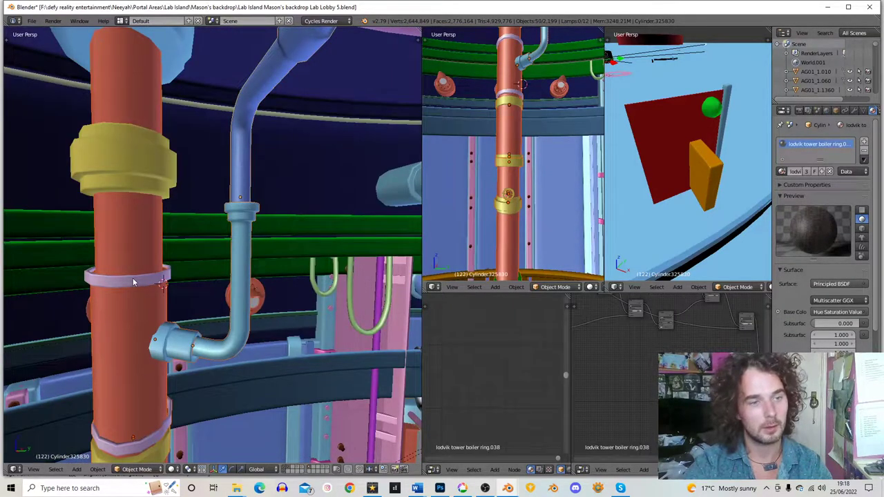
Add the lavender ring, topmost yellow collar and light-blue ceiling flange to the selection and test it with a trial move
right_click(136, 312)
right_click(138, 168)
middle_click_drag(142, 169, 177, 170)
right_click(178, 173)
right_click(150, 165, "shift")
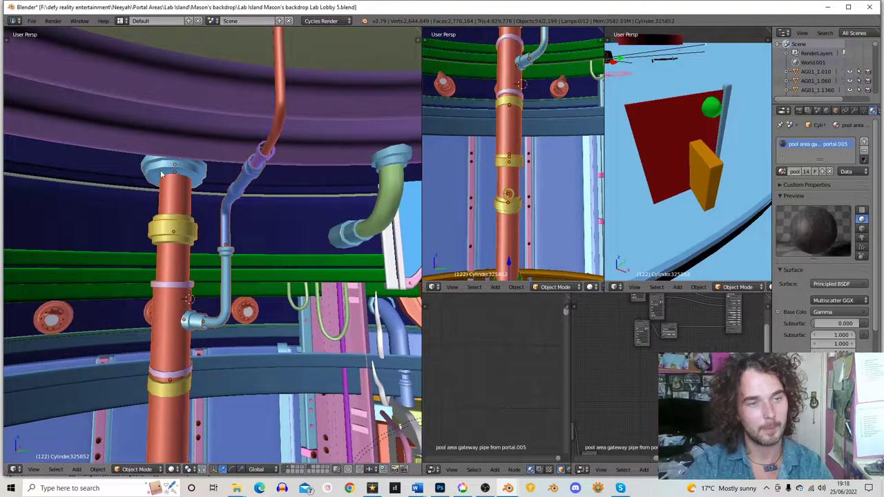
key("g")
right_click(171, 218)
Add the branch pipe's remaining joint and upper sections near the ceiling to the selection
right_click(227, 259, "shift")
key("g")
right_click(280, 235)
right_click(264, 159, "shift")
right_click(270, 139, "shift")
Check with a trial move and from across the lobby that the whole pipe and ramp assembly is selected
scroll(270, 140, "down", 4)
middle_click_drag(268, 143, 215, 211)
key("g")
right_click(352, 236)
middle_click_drag(256, 241, 230, 266)
scroll(276, 271, "down", 4)
middle_click_drag(284, 273, 243, 234)
scroll(211, 261, "down", 6)
middle_click_drag(269, 290, 203, 259)
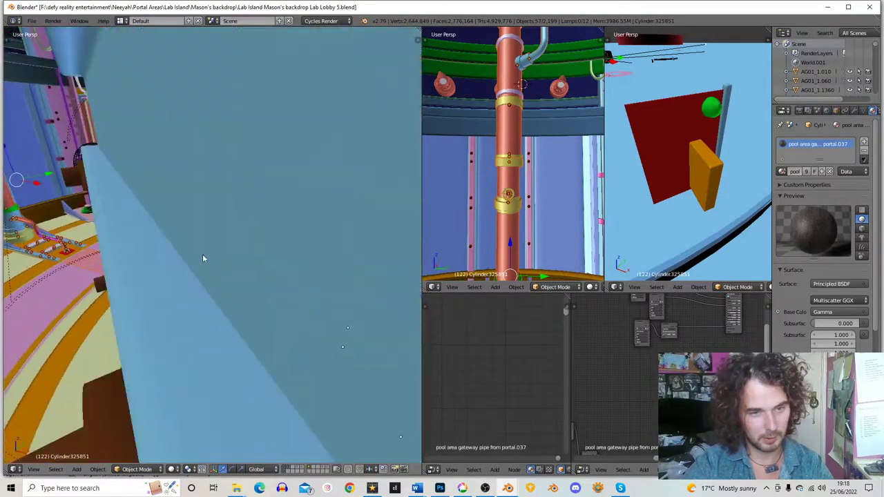
scroll(203, 259, "down", 5)
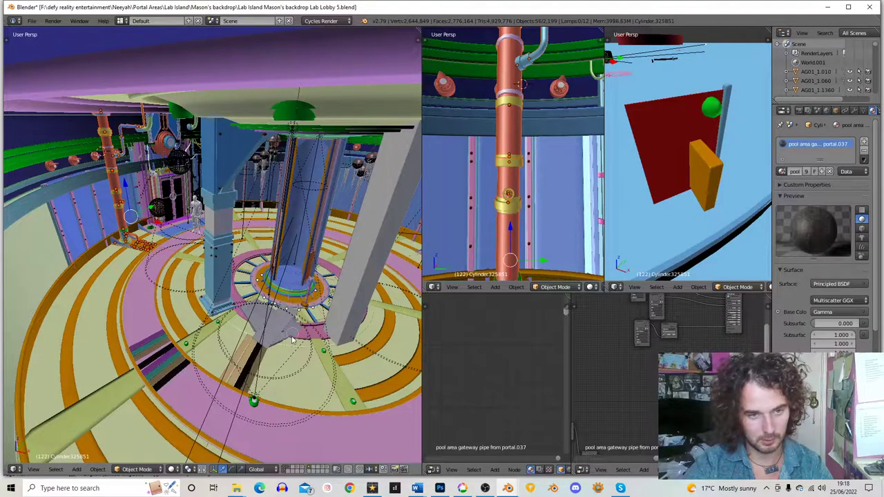
Add the object forming the ramp's orange panel back to the selection and test the assembly with trial moves
scroll(247, 271, "up", 6)
middle_click_drag(223, 293, 275, 327, "shift")
key("g")
left_click(212, 280)
middle_click_drag(212, 280, 156, 290)
scroll(155, 290, "up", 4)
right_click(111, 316, "shift")
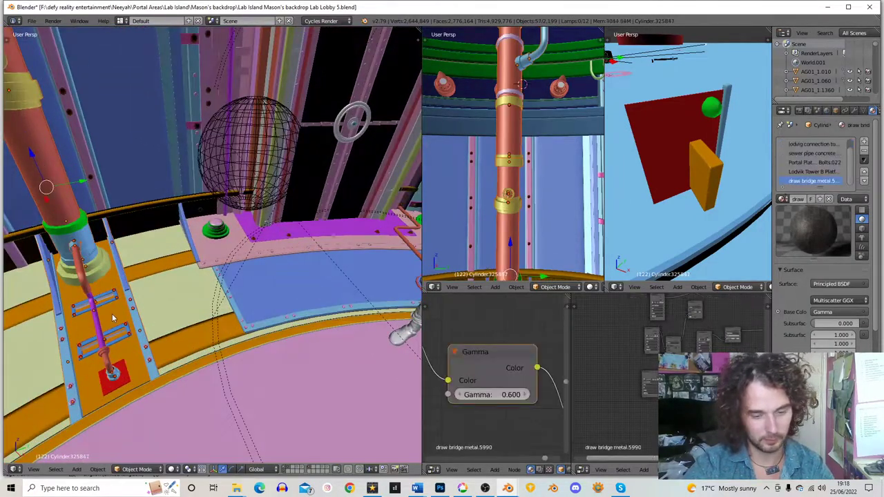
key("g")
right_click(219, 284)
scroll(200, 315, "down", 4)
key("g")
mouse_move(199, 315)
middle_mouse_down()
mouse_move(234, 273)
mouse_move(198, 304)
mouse_move(207, 312)
mouse_move(191, 301)
middle_mouse_up()
right_click(235, 276)
Duplicate the full pipe and ramp assembly along global Y past the door and rotate the copy about Z
scroll(230, 280, "down", 4)
scroll(212, 293, "up", 1)
key("shift+d")
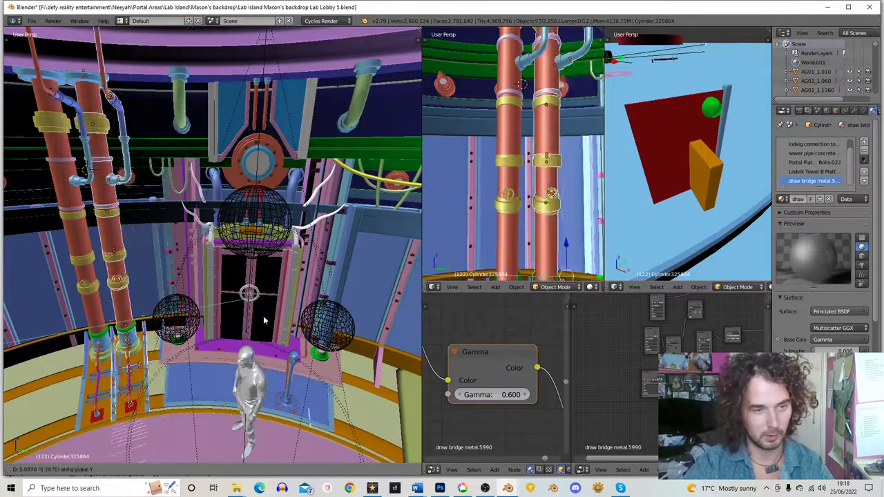
key("y")
left_click(366, 308)
middle_click_drag(366, 308, 284, 266)
key("r")
key("z")
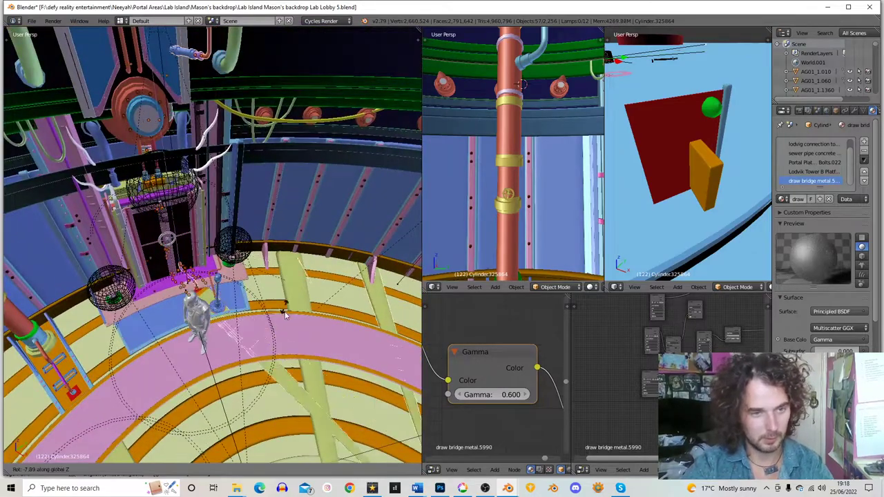
left_click(266, 341)
Fit the copied assembly against the curved wall by moving it along X and Y and rotating it further about Z
middle_click_drag(267, 341, 236, 290)
key("g")
key("x")
left_click(338, 341)
middle_click_drag(338, 341, 296, 341, "shift")
key("r")
key("z")
left_click(366, 345)
middle_click_drag(366, 345, 328, 291)
key("g")
key("y")
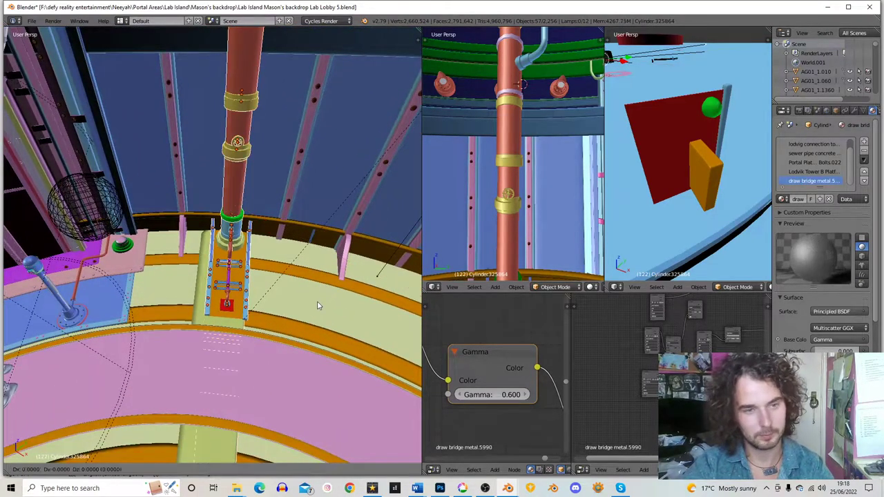
left_click(304, 317)
middle_click_drag(304, 318, 223, 355)
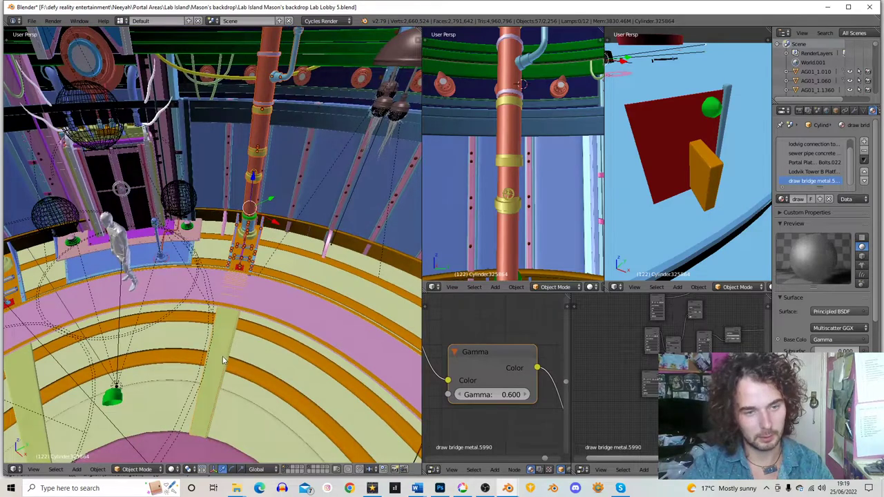
Delete the surplus floor object below the copied pipe and ramp assembly
key("x")
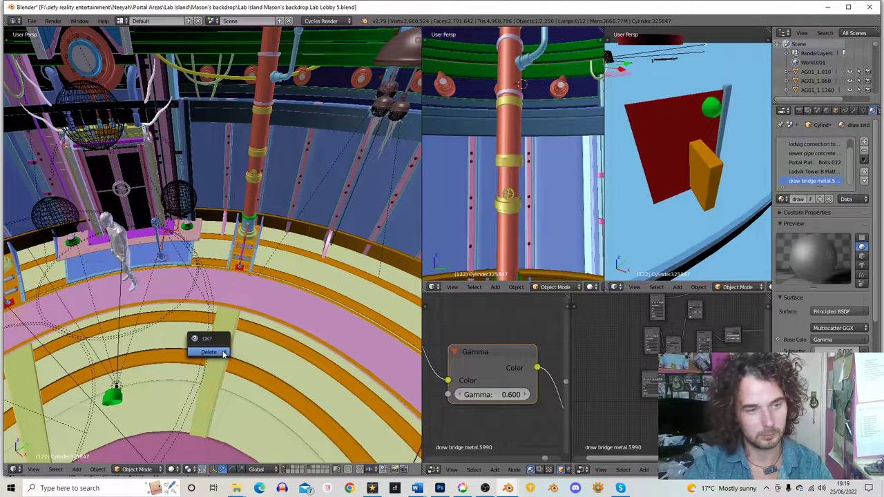
left_click(209, 352)
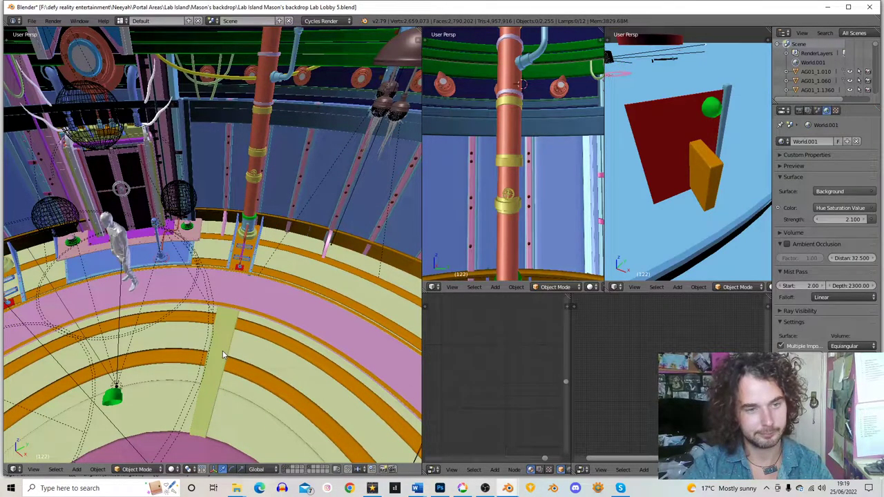
middle_click_drag(222, 355, 245, 325)
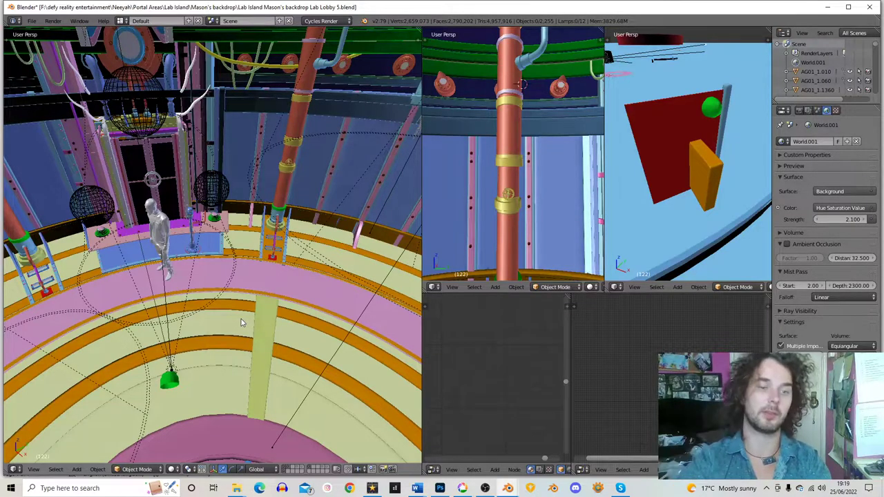
Duplicate the object holding the pale strips in front of the ramps, leaving the copy in place
right_click(39, 217)
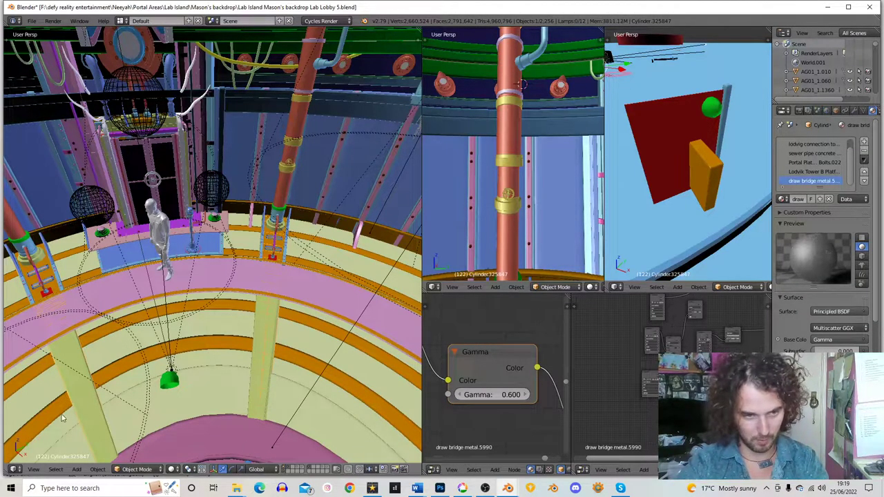
middle_click_drag(86, 416, 166, 337)
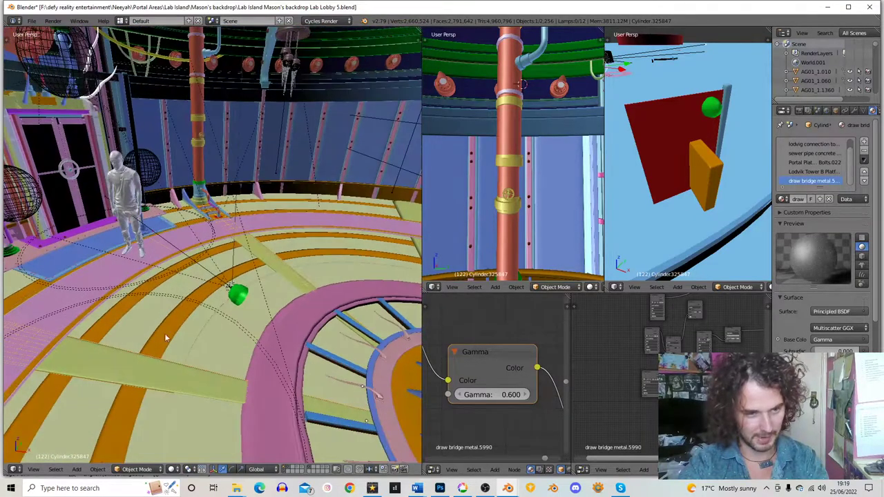
middle_click_drag(243, 292, 230, 290)
middle_click_drag(283, 319, 246, 300)
key("g")
key("Escape")
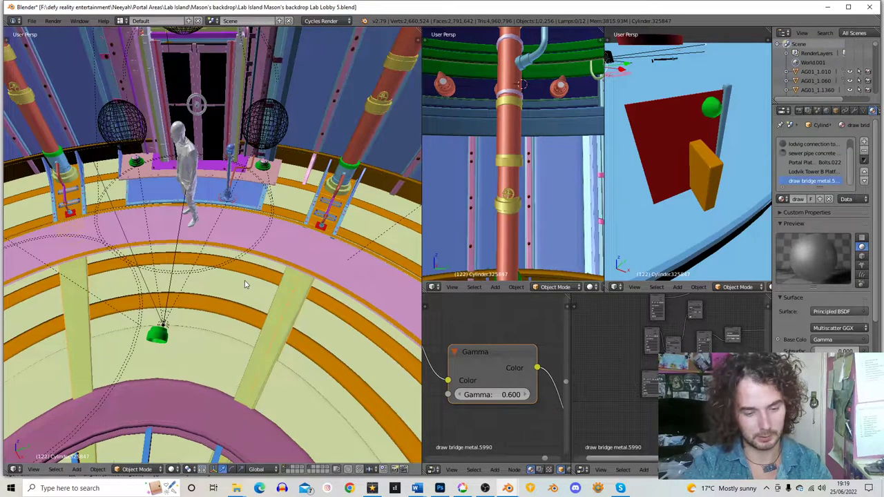
key("shift+d")
key("Escape")
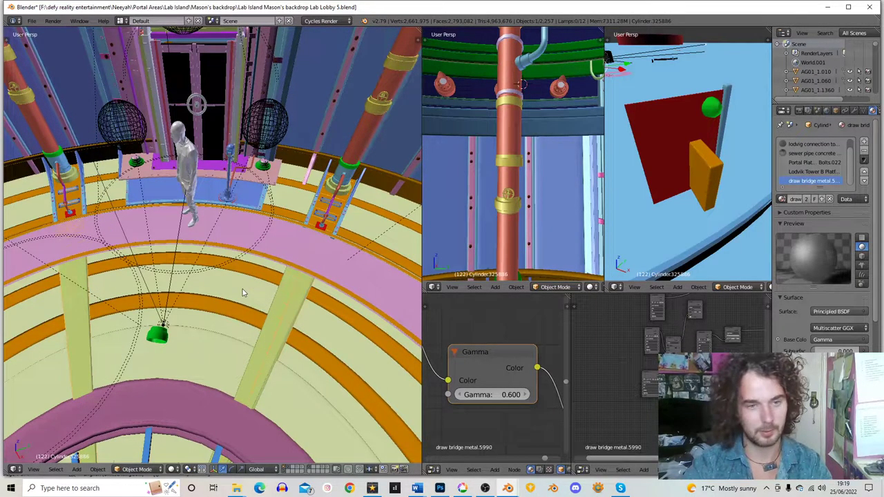
Isolate the duplicated strip object and delete the geometry of its entirely pale strip, keeping the strip with the orange end
key("KP_Divide")
key("Tab")
right_click(263, 282)
scroll(259, 281, "down", 2)
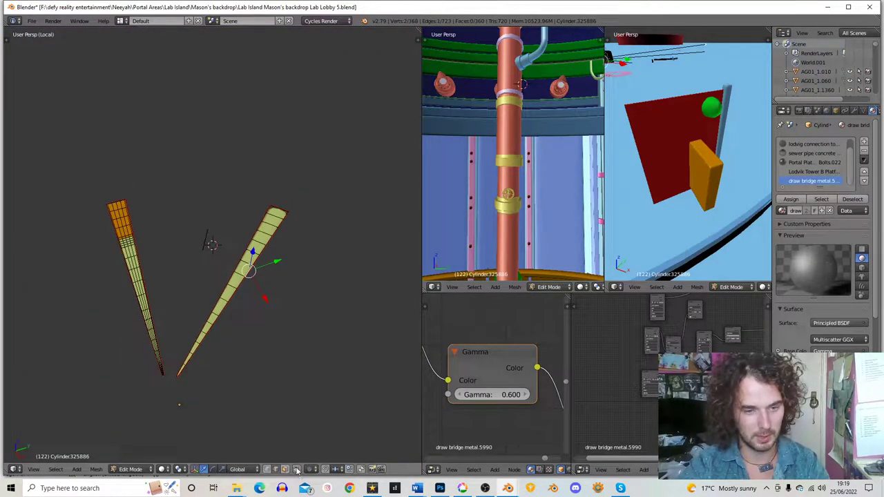
key("c")
mouse_move(268, 218)
left_mouse_down()
mouse_move(276, 207)
mouse_move(197, 365)
left_mouse_up()
key("Escape")
key("x")
left_click(208, 356)
key("c")
left_click(265, 242)
key("Escape")
key("x")
left_click(262, 237)
key("KP_Divide")
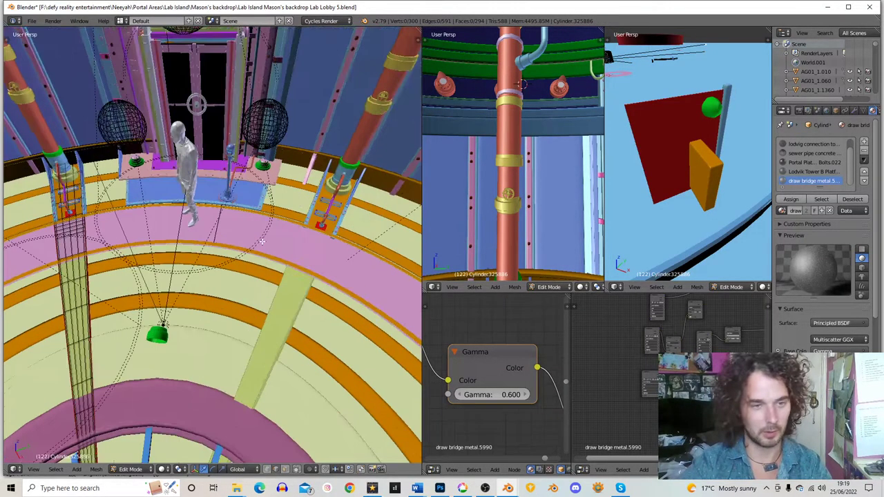
key("Tab")
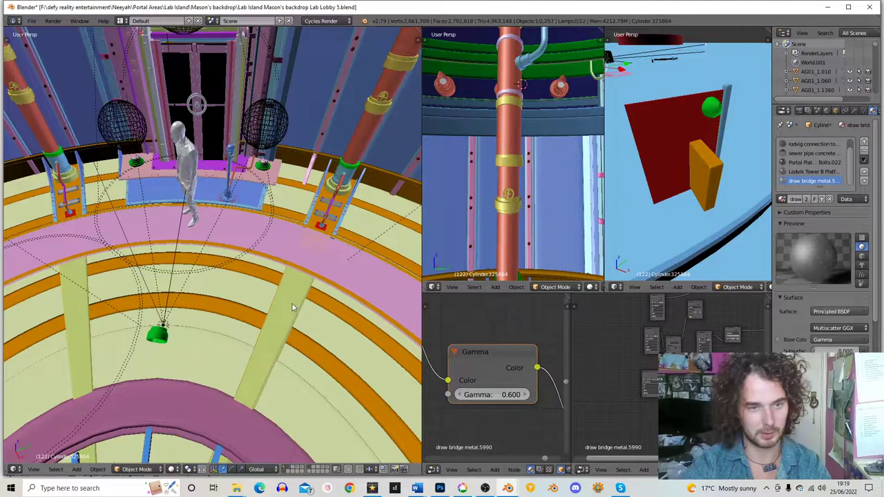
Try to delete the strip object that includes the orange panel of the copied ramp
key("x")
left_click(290, 239)
middle_click_drag(291, 239, 216, 240)
key("x")
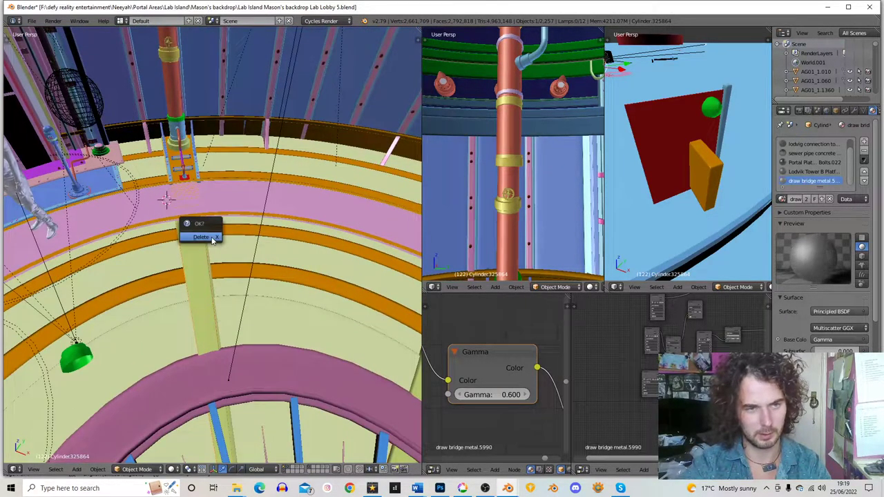
left_click(202, 237)
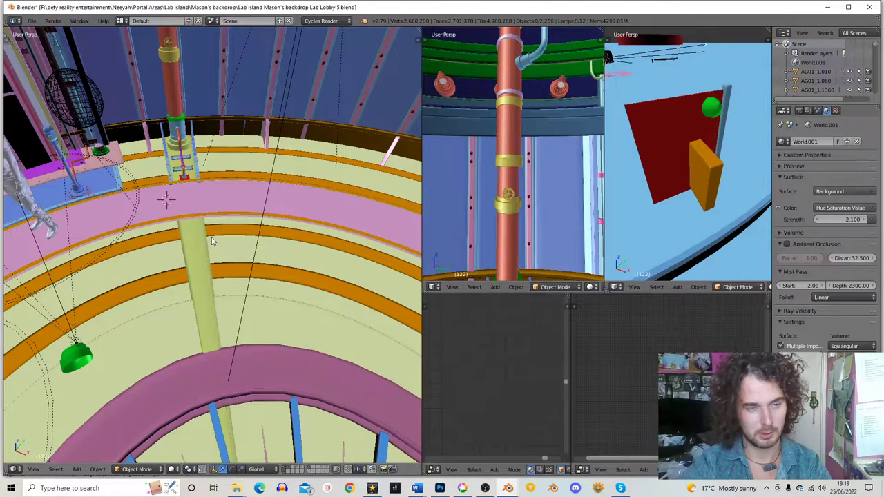
Delete the overlapping pale strip object on the floor in front of the copied ramp
right_click(204, 273)
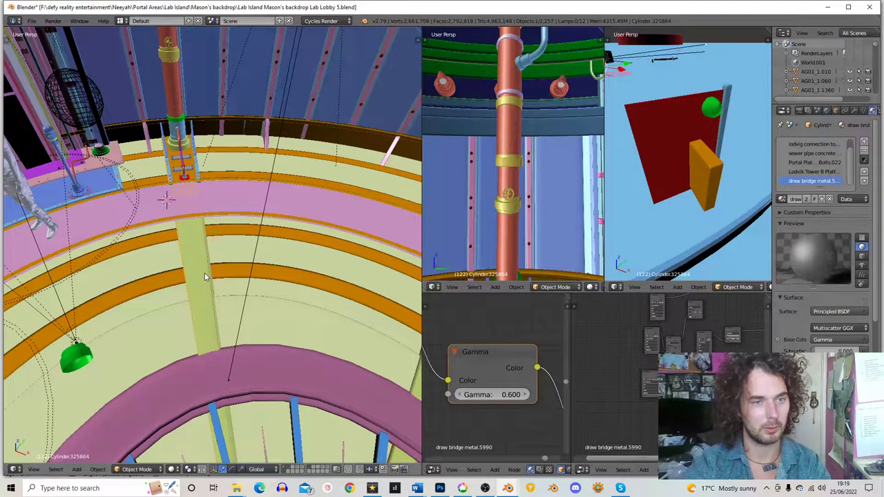
key("x")
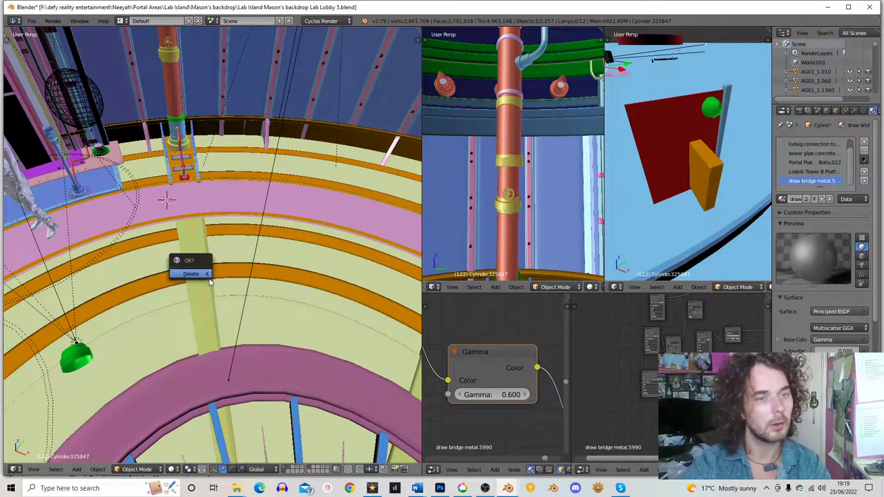
key("Return")
middle_click_drag(214, 287, 253, 271)
key("ctrl+z")
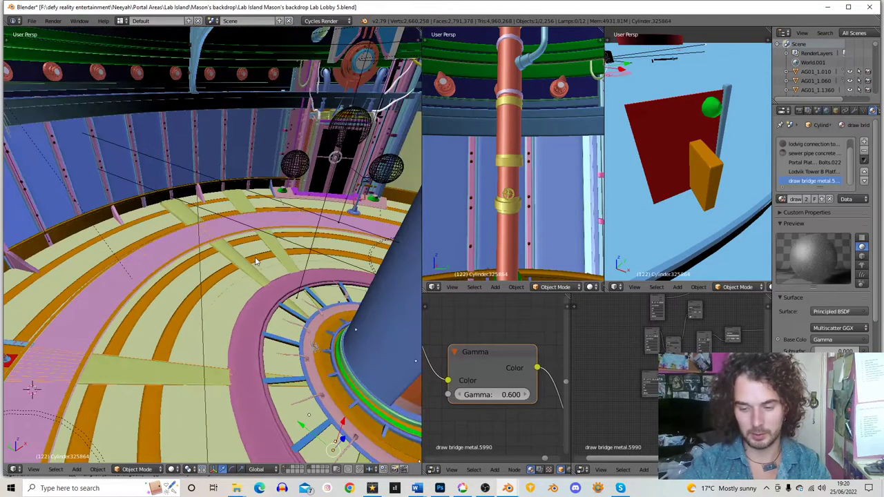
Isolate the remaining original strip object and delete the vertices of its entirely pale strip
key("KP_Divide")
middle_click_drag(252, 266, 245, 290)
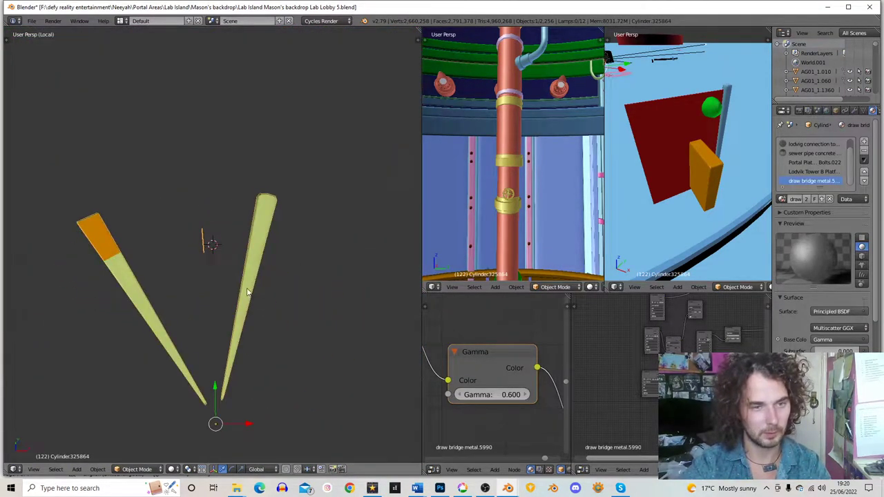
key("Tab")
right_click(242, 320)
key("v")
right_click(243, 382)
mouse_move(238, 384)
left_mouse_down()
mouse_move(250, 365)
mouse_move(276, 187)
left_mouse_up()
key("Escape")
key("x")
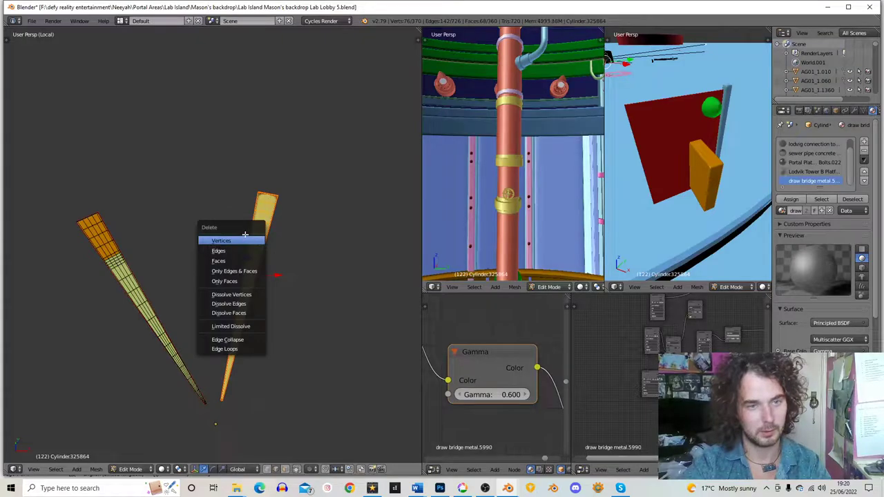
left_click(245, 240)
key("KP_Divide")
key("Tab")
middle_click_drag(267, 290, 253, 274)
middle_click_drag(160, 279, 181, 266)
right_click(145, 273)
right_click(224, 145, "shift")
scroll(225, 152, "down", 5)
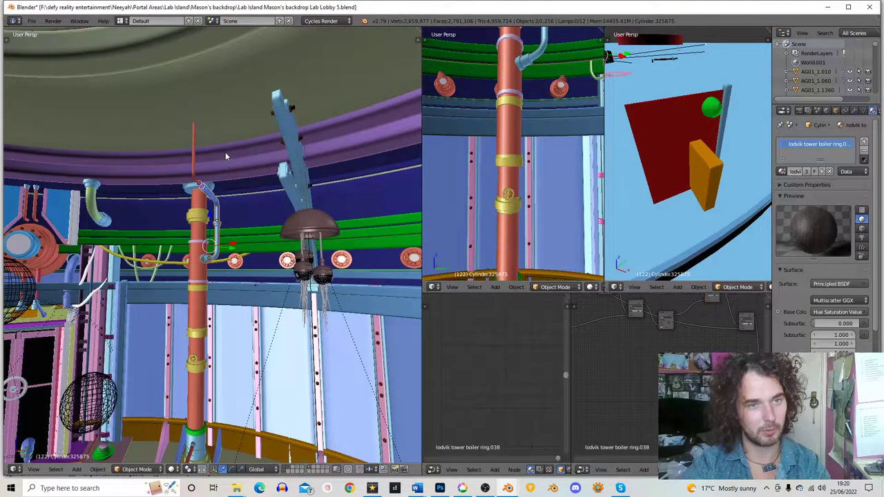
middle_click_drag(242, 165, 257, 193)
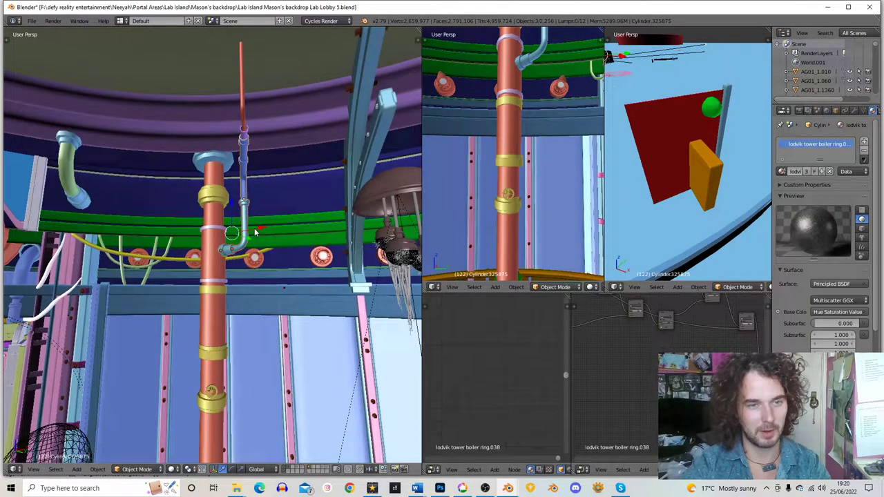
key("c")
key("Escape")
scroll(260, 230, "up", 3)
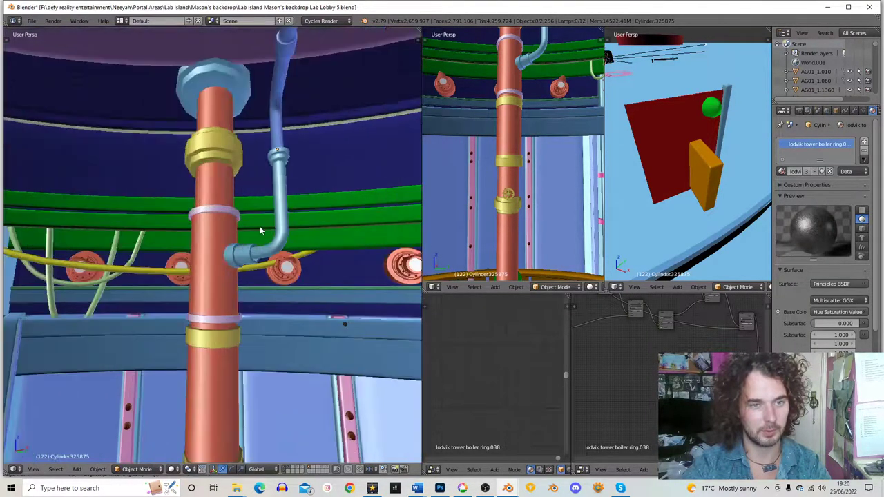
Rotate the copied assembly's light blue elbow pipe about global Z and move it along Y to the red pipe's door-facing side
right_click(270, 247)
key("r")
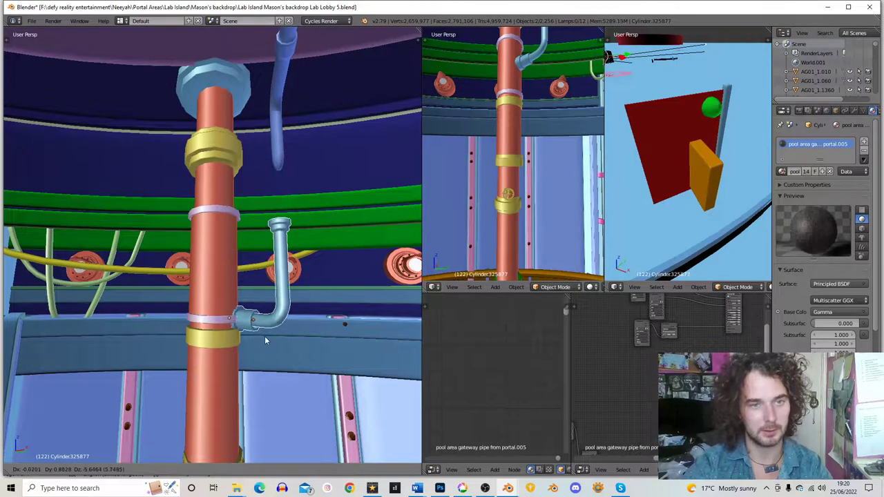
key("z")
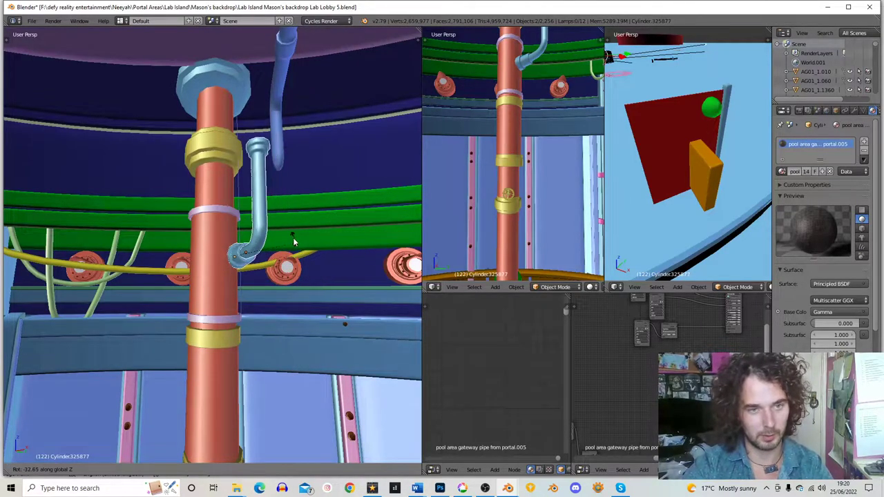
left_click(276, 230)
key("g")
key("x")
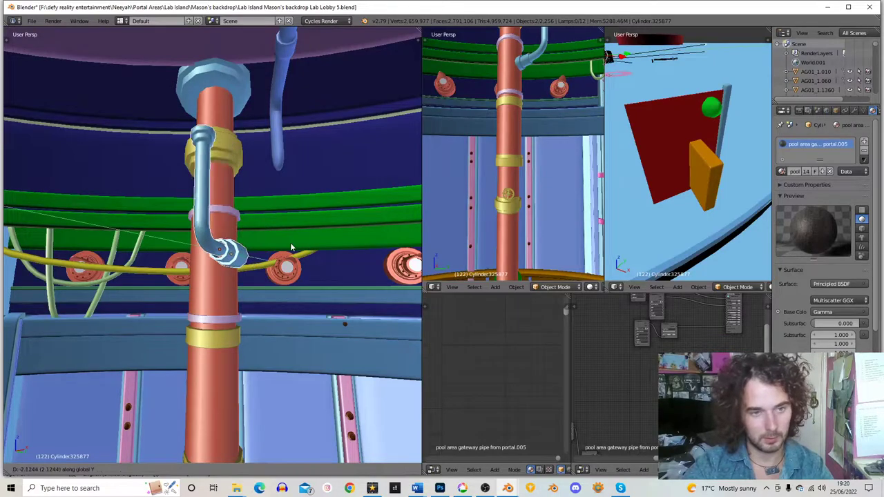
key("y")
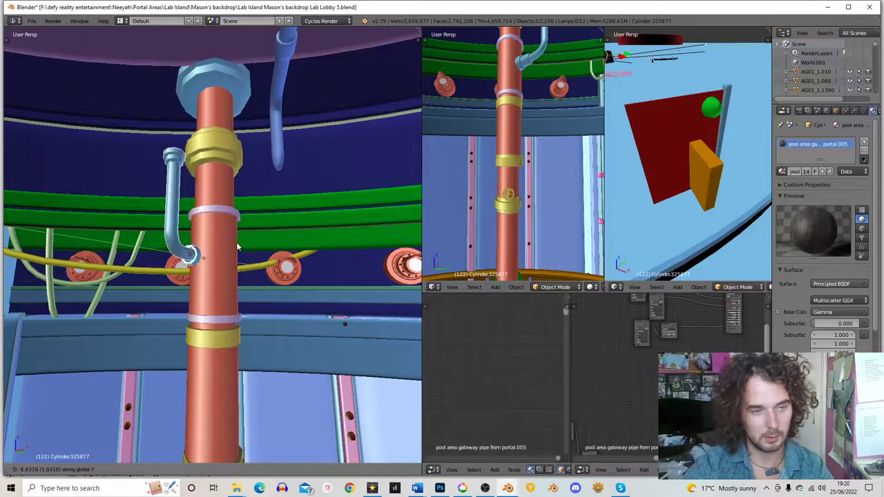
left_click(231, 241)
Rotate the relocated elbow pipe further about Z to align it with the side of the red pipe
middle_click_drag(231, 242, 323, 228)
key("r")
key("z")
left_click(279, 204)
middle_click_drag(278, 204, 192, 258)
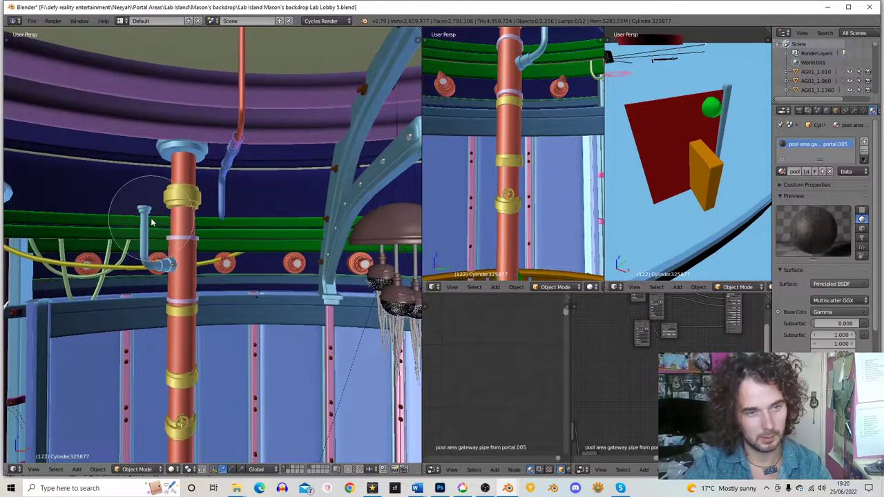
Select the upper blue branch pipe, its connector and the thin red pipe, and move them above the relocated elbow pipe
right_click(232, 170)
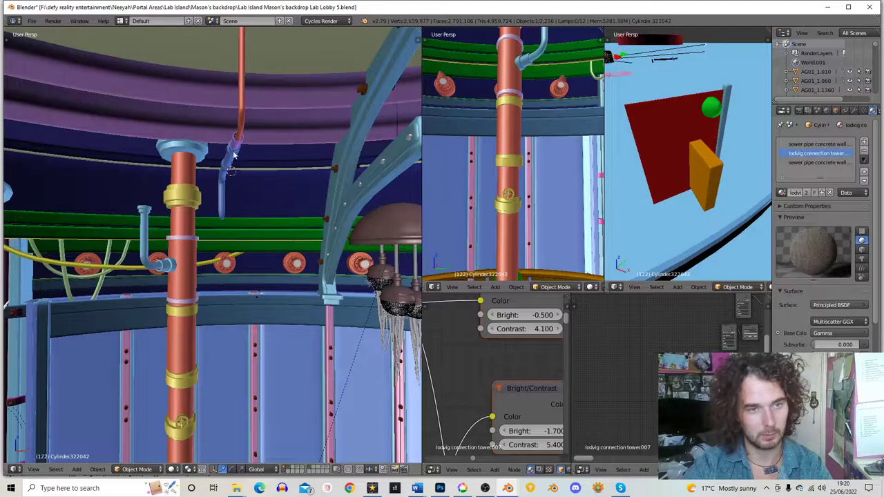
right_click(235, 158)
right_click(240, 137, "shift")
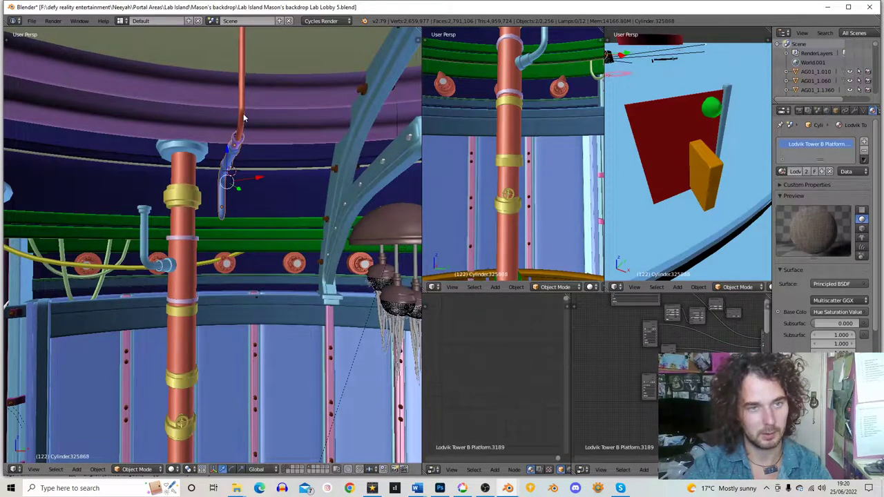
right_click(243, 116, "shift")
scroll(261, 166, "down", 2)
middle_click_drag(261, 171, 269, 170)
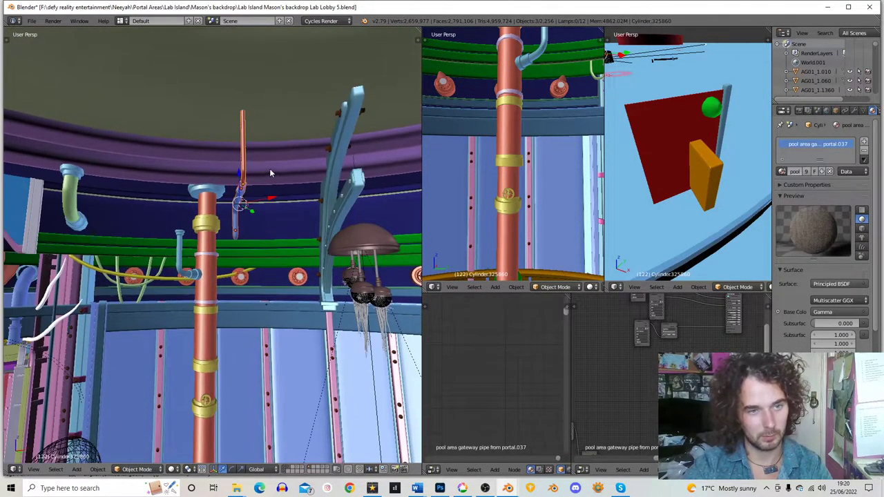
key("g")
left_click(203, 166)
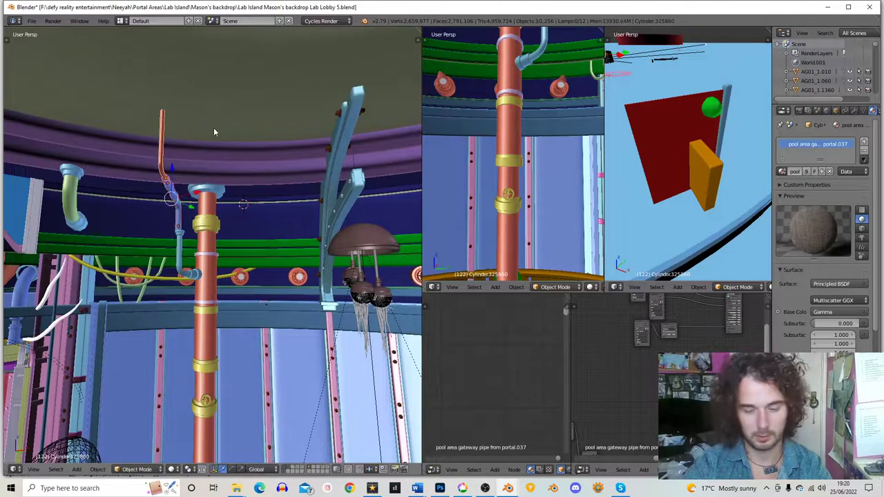
Align the bottom end of the upper branch pipes with the elbow pipe's collar
key("KP_Decimal")
key("g")
left_click(227, 340)
middle_click_drag(227, 340, 194, 328)
scroll(238, 341, "up", 2)
key("g")
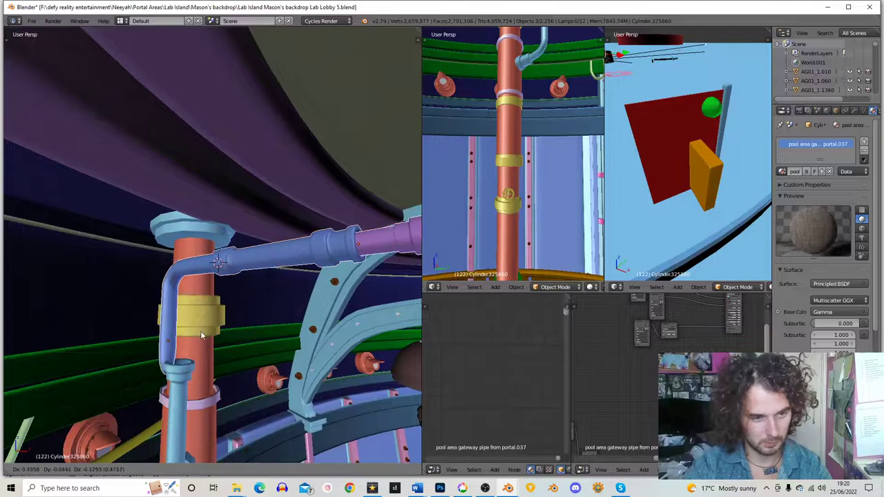
left_click(220, 334)
Fine-tune the upper branch pipes' position from several angles so they seat centrally in the elbow pipe's collar
middle_click_drag(345, 300, 307, 287)
key("g")
left_click(320, 292)
key("g")
left_click(322, 288)
middle_click_drag(322, 287, 350, 264)
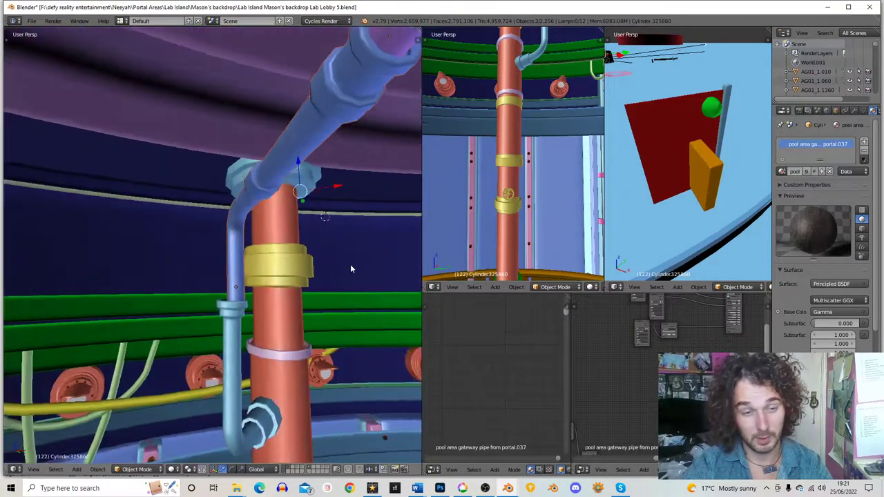
scroll(349, 264, "up", 2)
key("g")
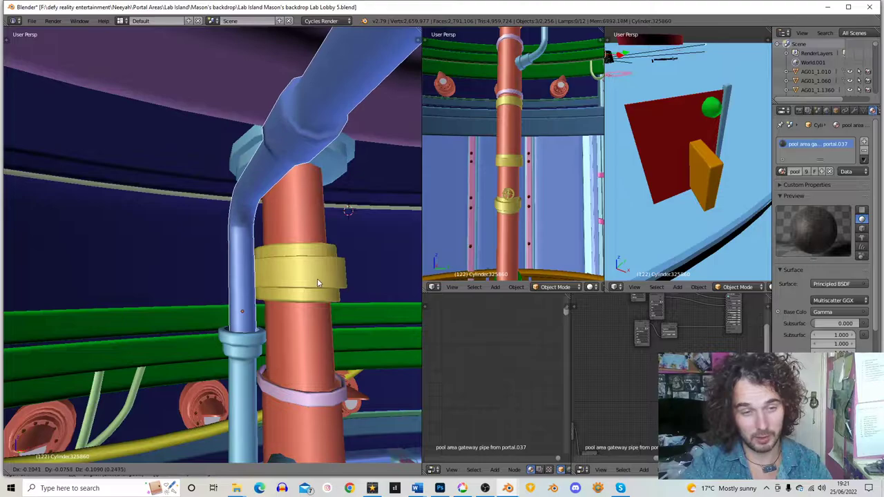
left_click(317, 278)
middle_click_drag(317, 279, 290, 248)
key("g")
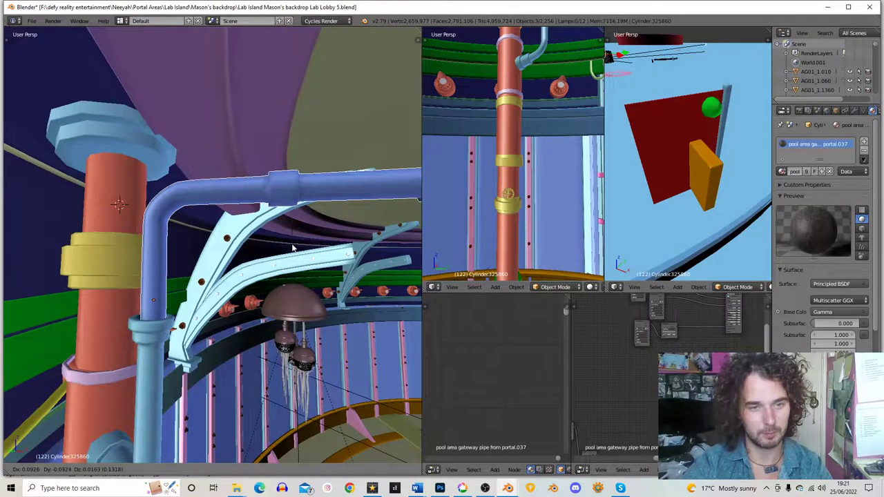
left_click(292, 248)
Deselect the branch pipes and examine the two pipe and ramp assemblies flanking the door from several angles
scroll(290, 254, "down", 2)
scroll(289, 261, "up", 2)
scroll(256, 273, "down", 3)
middle_click_drag(250, 274, 319, 267)
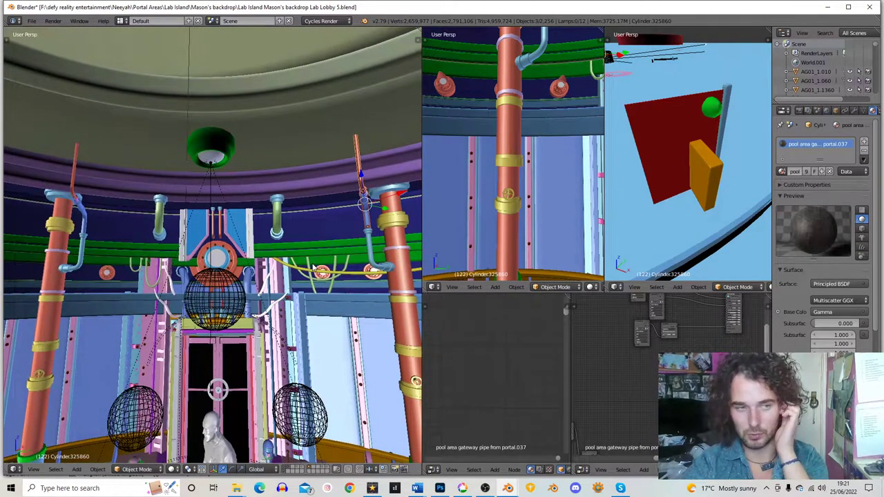
key("KP_Decimal")
key("c")
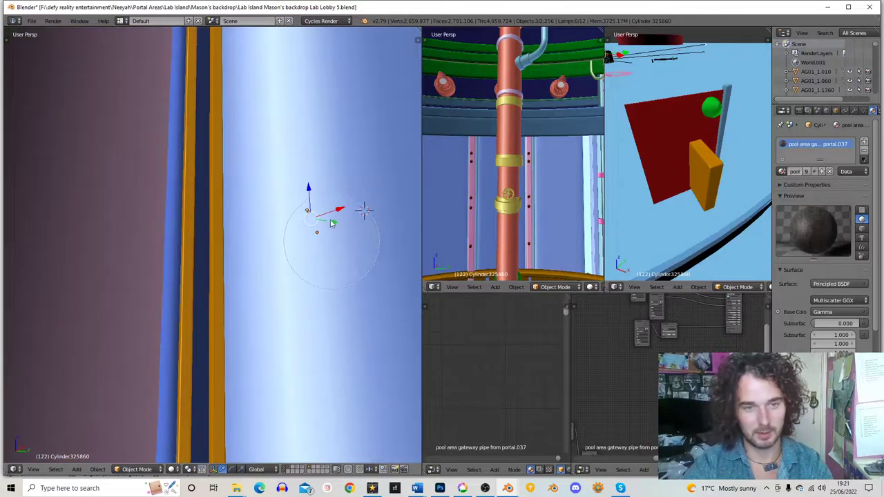
key("Escape")
scroll(323, 200, "down", 10)
middle_click_drag(233, 282, 297, 239)
scroll(297, 238, "down", 3)
middle_click_drag(276, 276, 184, 316)
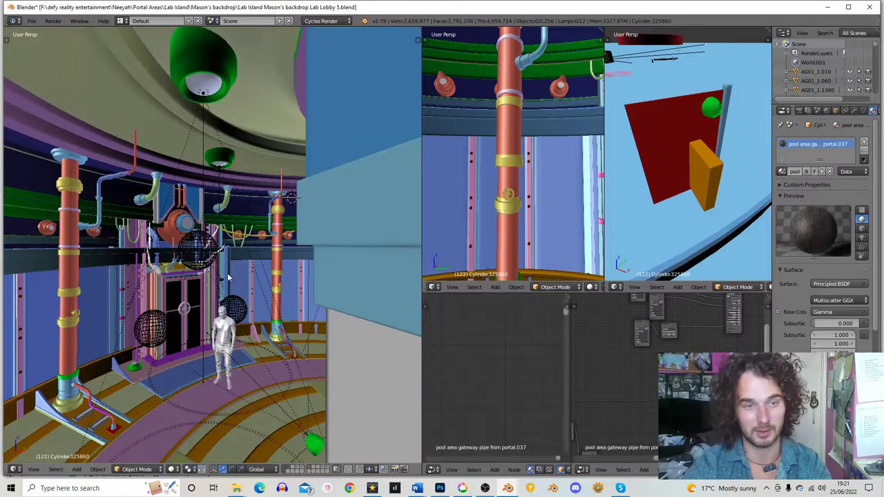
scroll(286, 270, "up", 4)
scroll(286, 270, "down", 3)
middle_click_drag(286, 270, 195, 284)
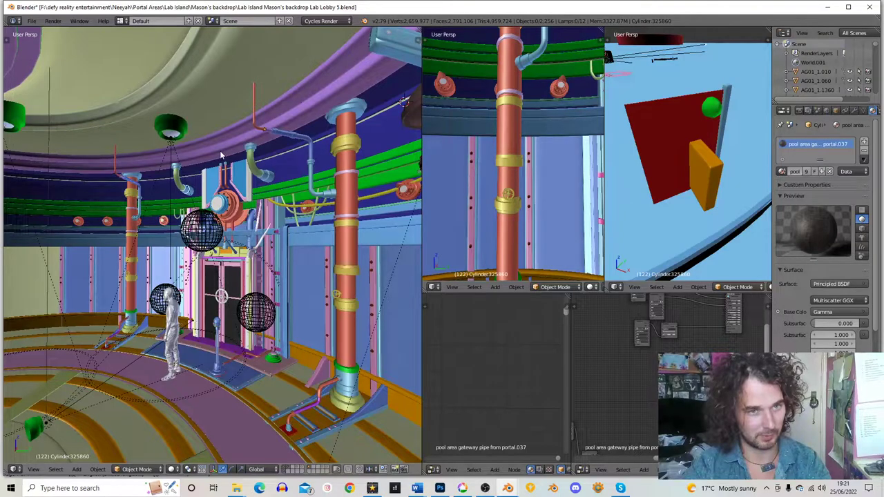
middle_click_drag(238, 155, 208, 326)
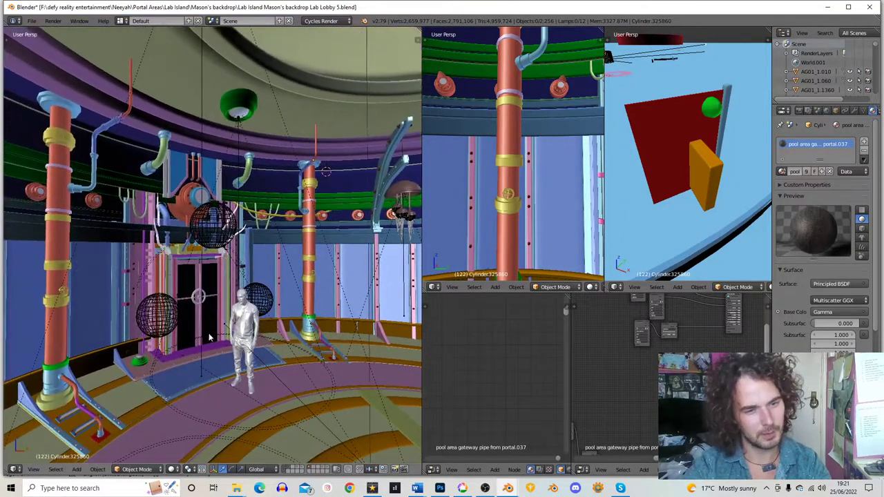
Duplicate the blue floor panel in front of the door and lift the copy slightly along the global Z axis
right_click(180, 379)
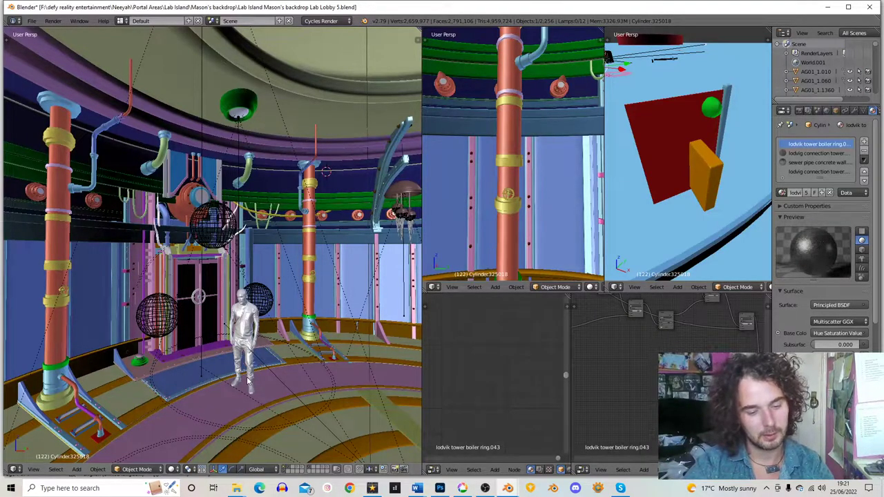
key("shift+d")
key("z")
left_click(261, 207)
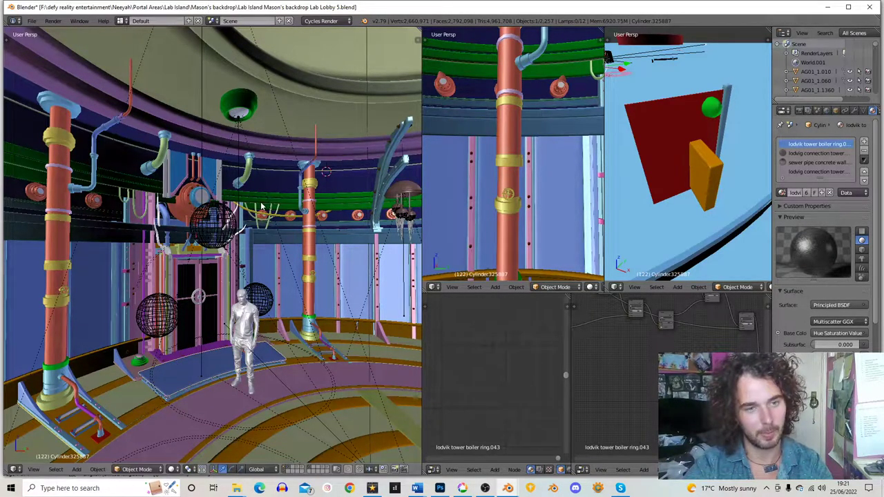
key("g")
key("z")
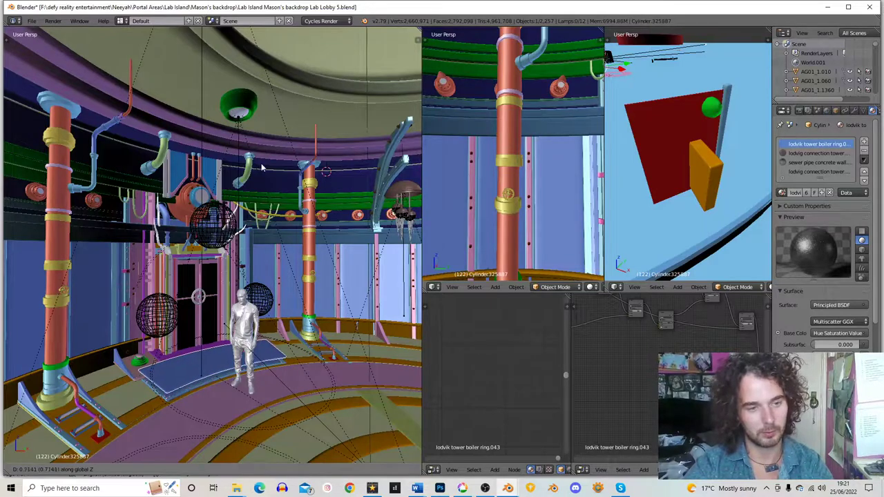
left_click(250, 238)
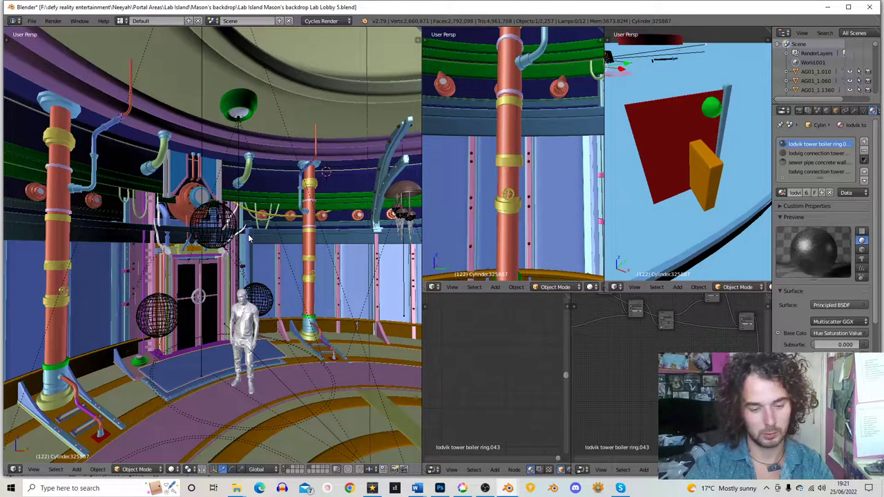
Set the duplicated floor panel's origin to its center of mass (surface)
left_click(97, 470)
mouse_move(161, 432)
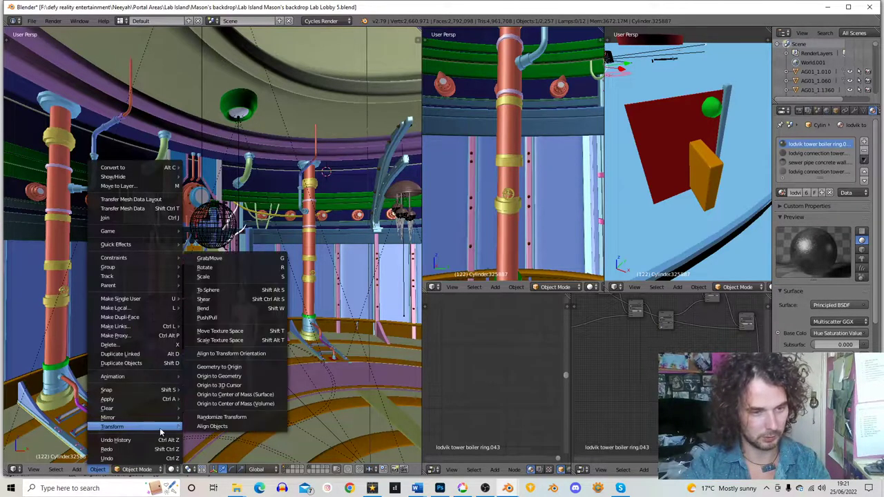
left_click(247, 395)
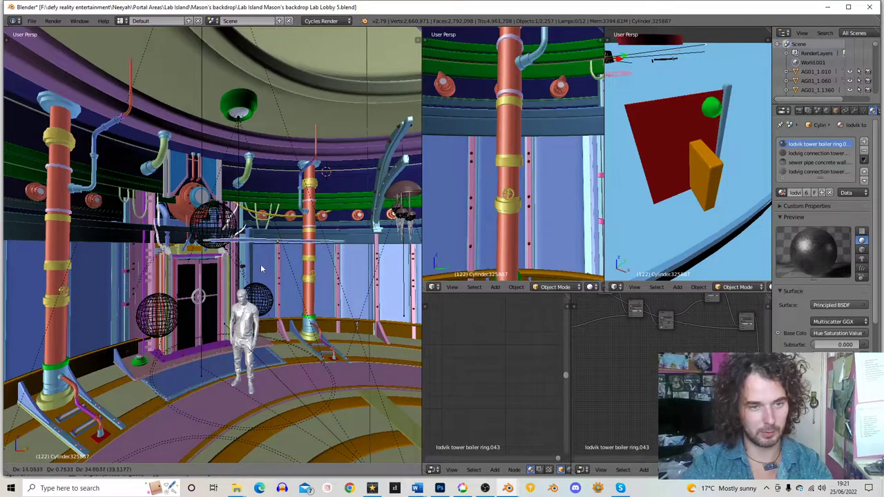
scroll(223, 362, "up", 4)
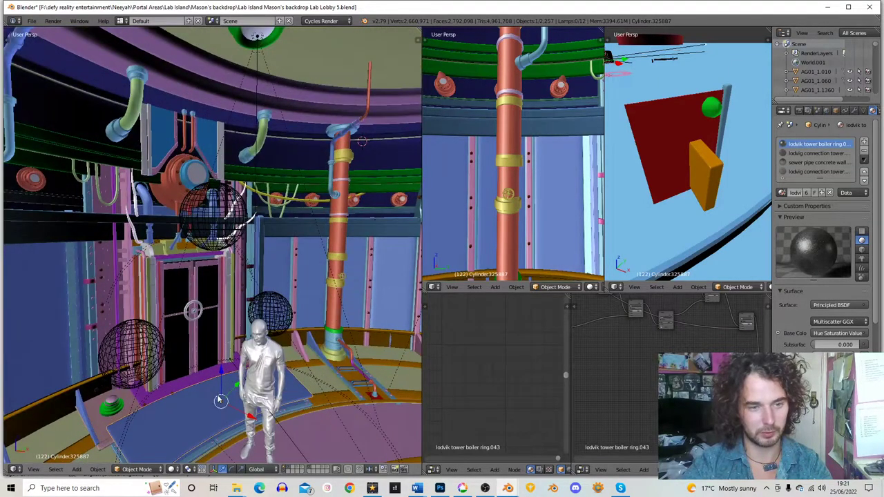
key("g")
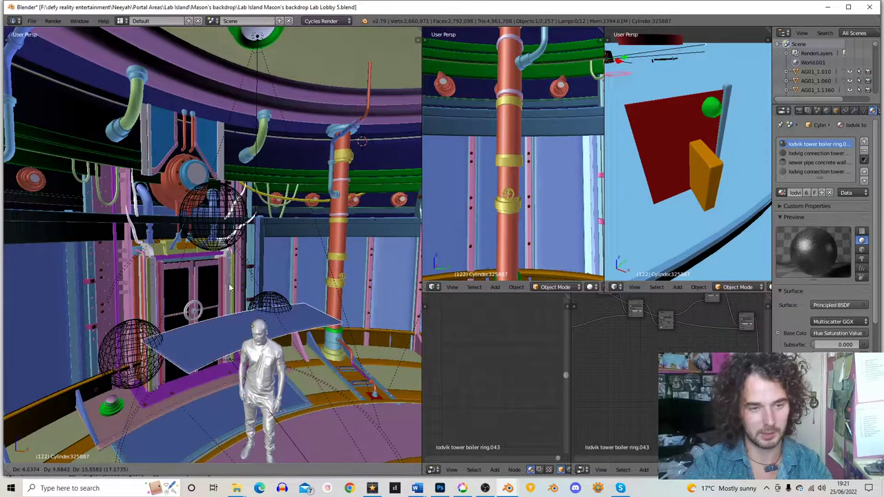
right_click(249, 321)
Examine the overall lobby building and its surrounding wireframe cylinder from outside at several angles
scroll(232, 404, "down", 7)
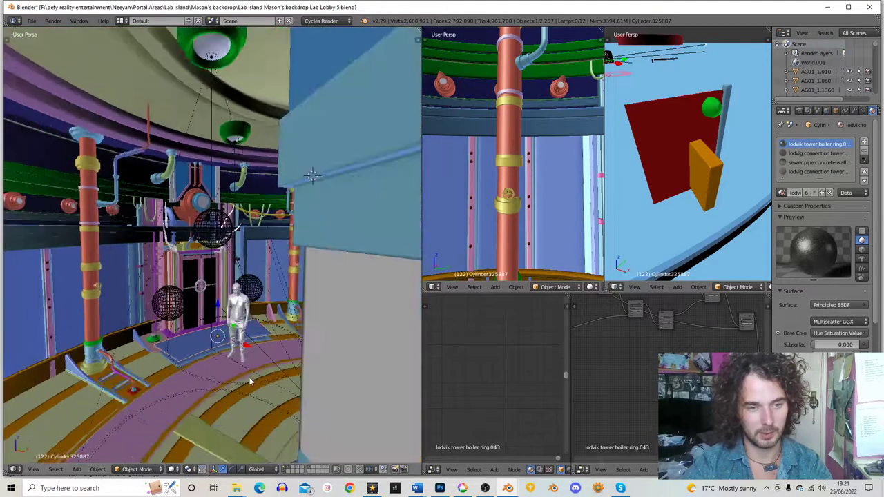
middle_click_drag(336, 359, 140, 317)
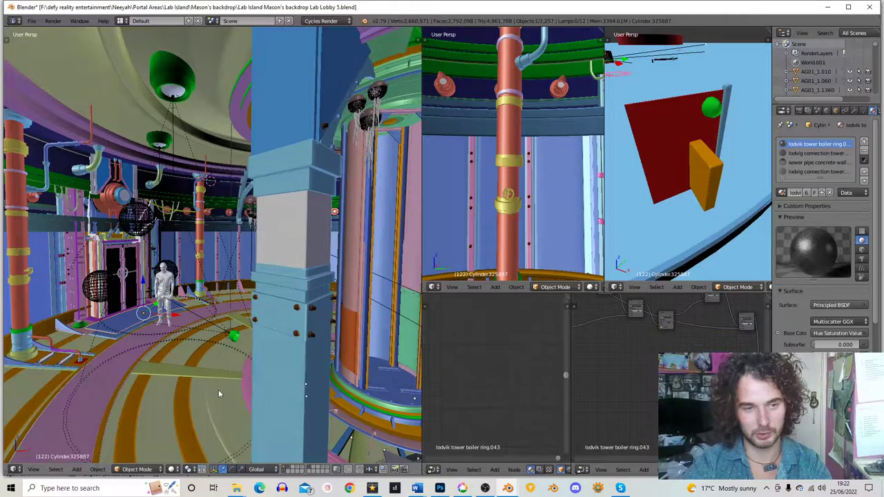
key("KP_Decimal")
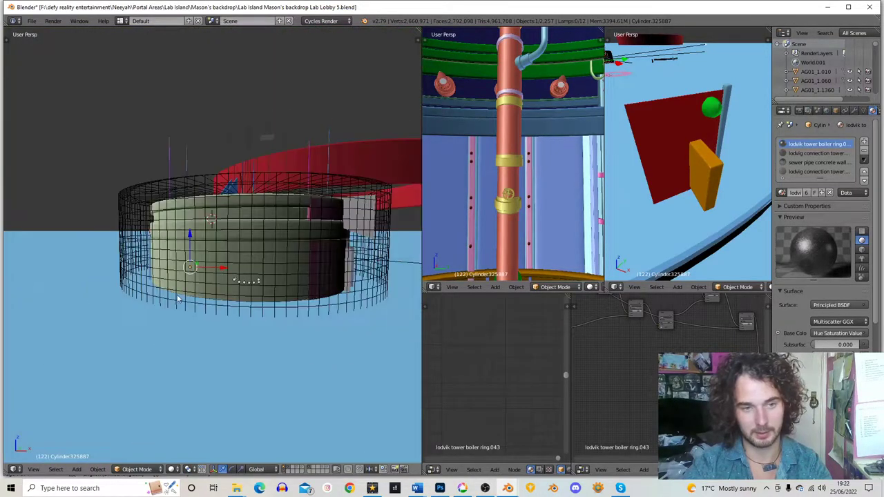
middle_click_drag(354, 275, 279, 211)
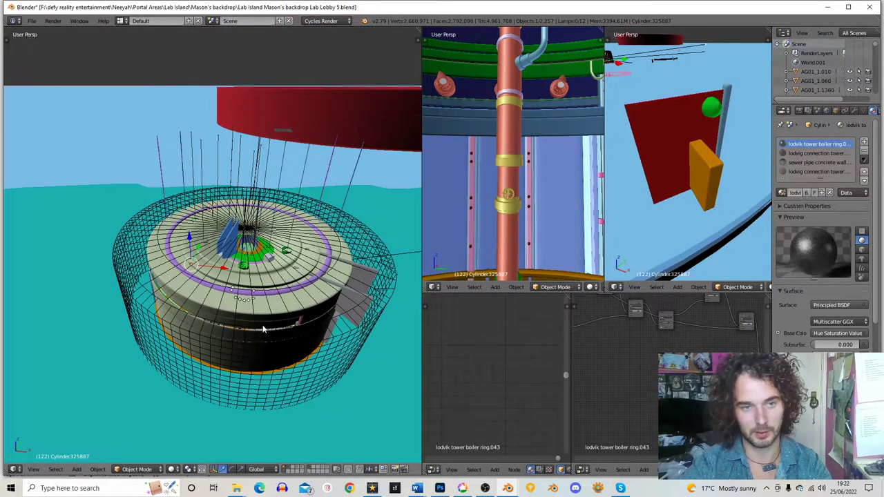
middle_click_drag(263, 330, 252, 285)
scroll(252, 285, "up", 5)
scroll(252, 285, "down", 5)
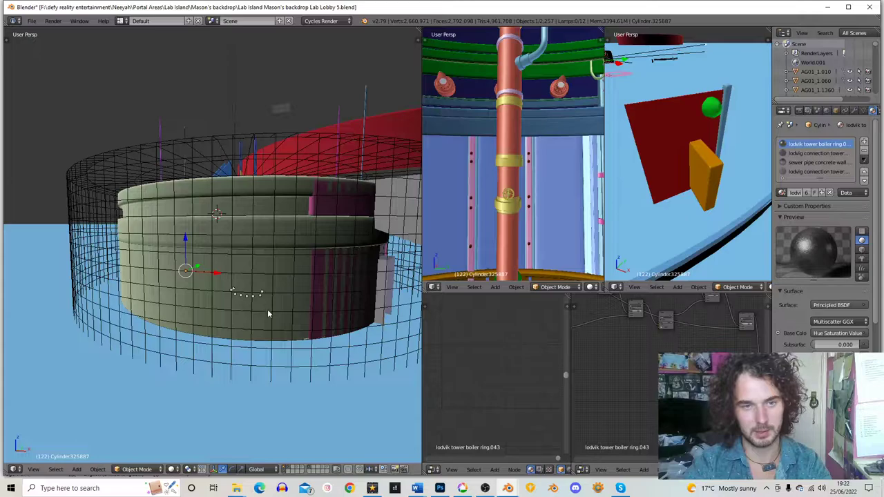
middle_click_drag(325, 178, 324, 184)
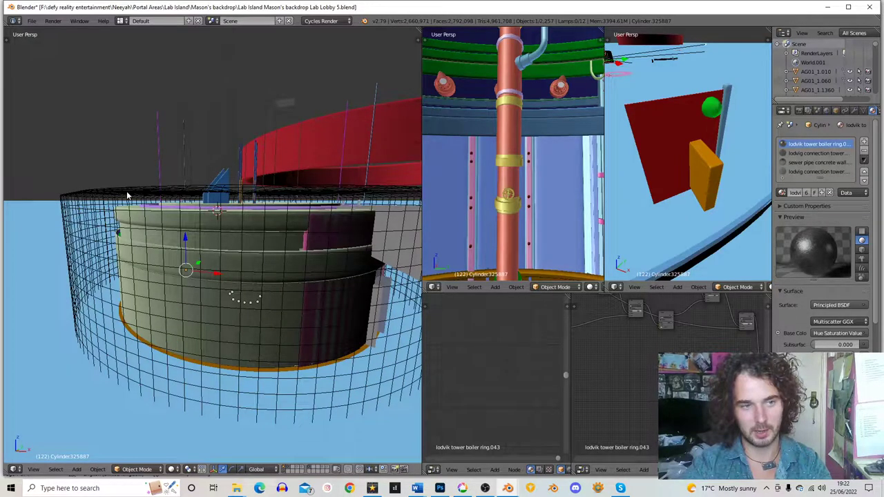
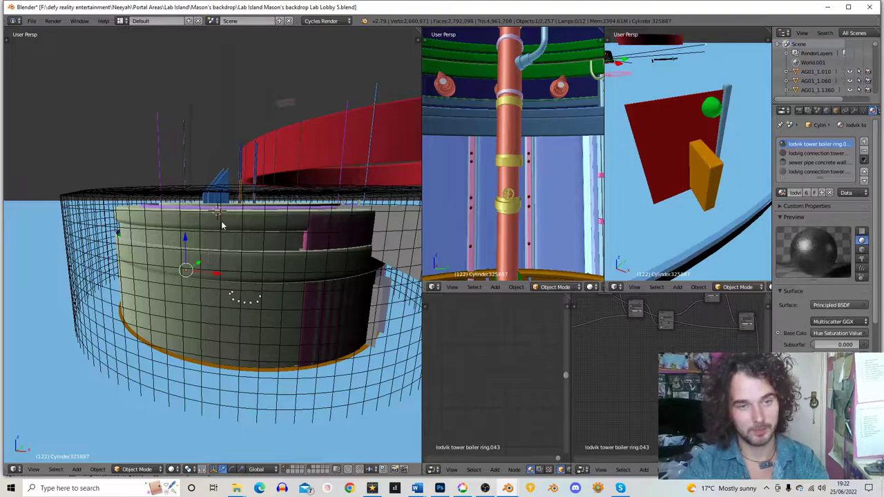
middle_click_drag(218, 217, 260, 202)
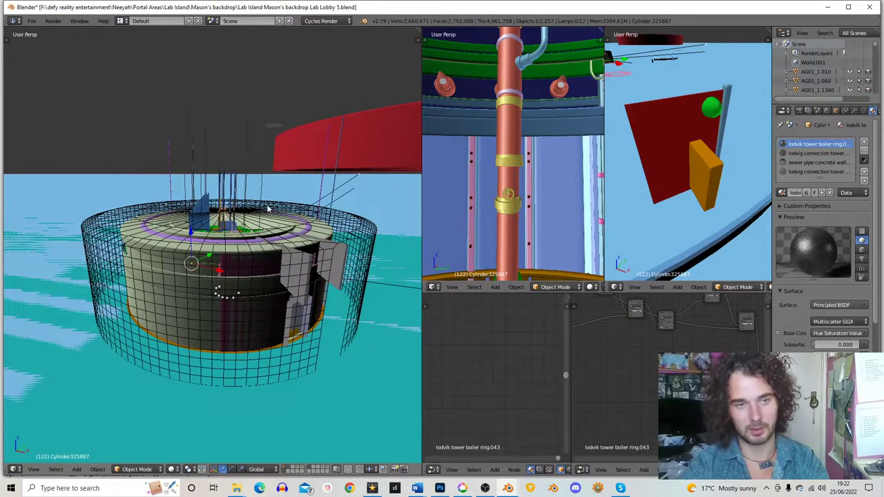
middle_click_drag(252, 247, 202, 220)
Raise the duplicated blue panel vertically off the floor in front of the door
scroll(243, 250, "up", 8)
middle_click_drag(197, 274, 215, 198, "shift")
scroll(236, 281, "up", 3)
middle_click_drag(237, 282, 254, 312)
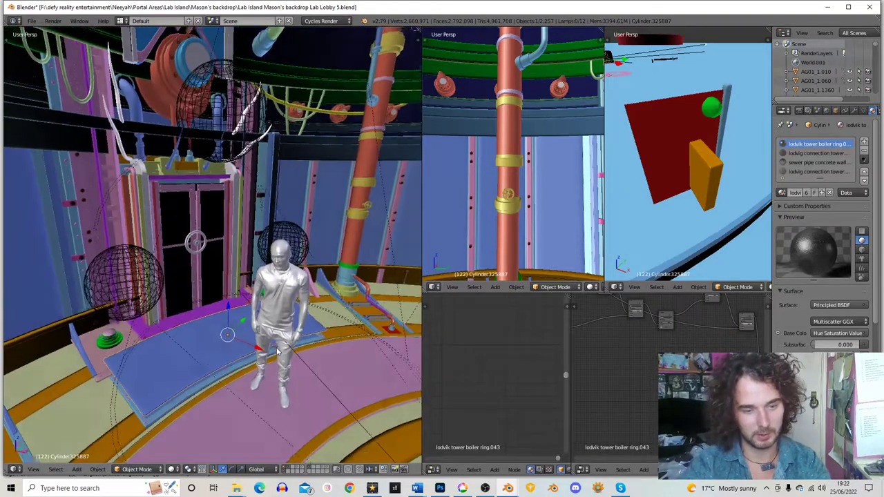
key("g")
key("z")
left_click(254, 260)
Raise the duplicated panel further along the global Z axis, up to the purple ceiling ring above the door
middle_click_drag(254, 259, 232, 288)
middle_click_drag(202, 181, 264, 183)
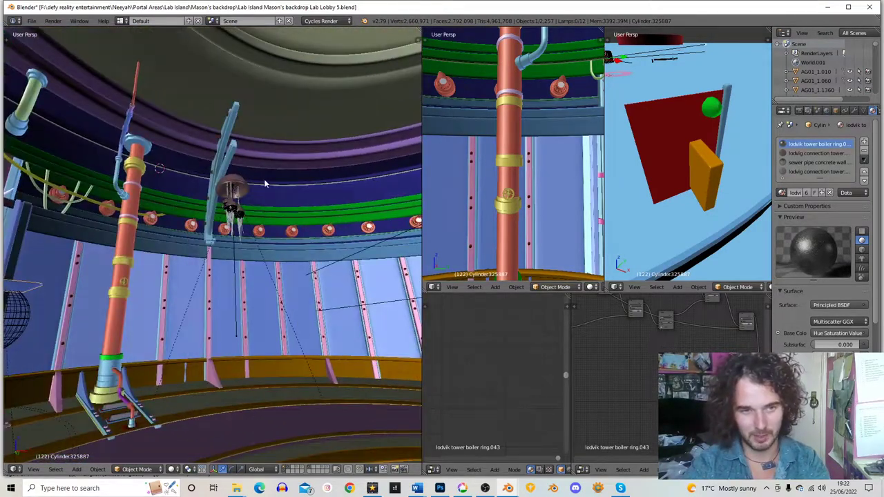
middle_click_drag(195, 180, 282, 201)
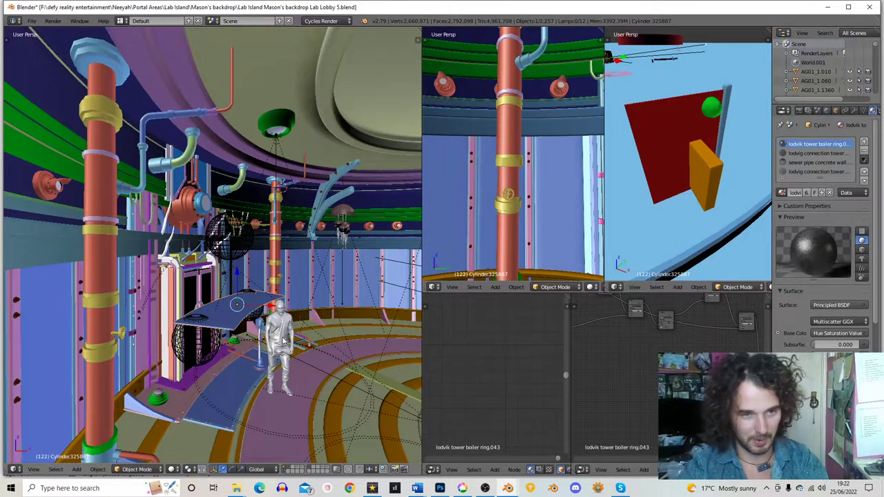
scroll(276, 337, "up", 3)
key("g")
key("z")
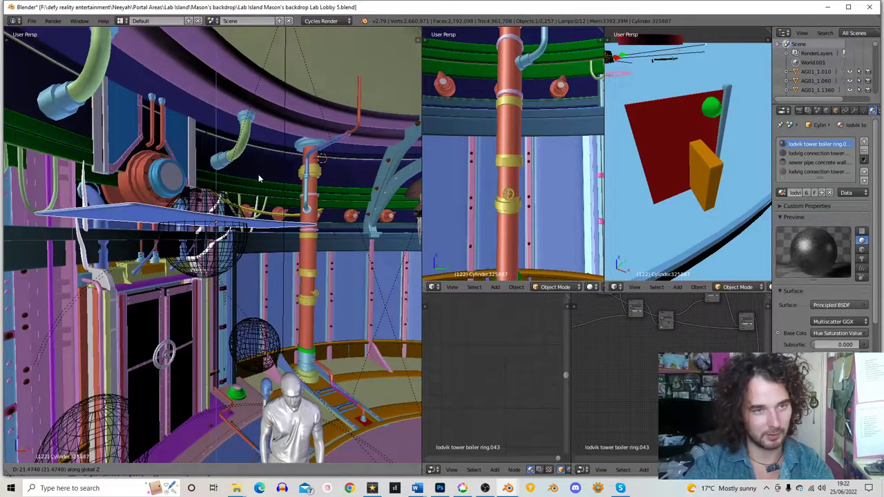
left_click(249, 102)
middle_click_drag(249, 102, 276, 207)
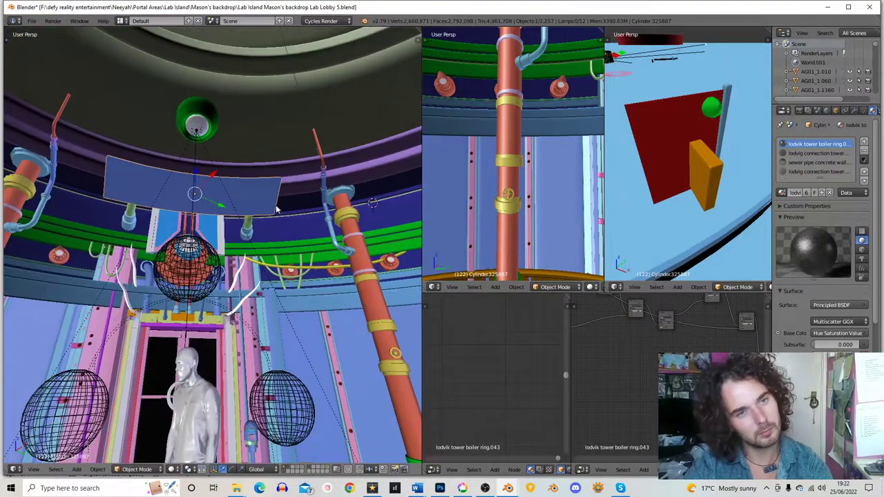
key("g")
key("z")
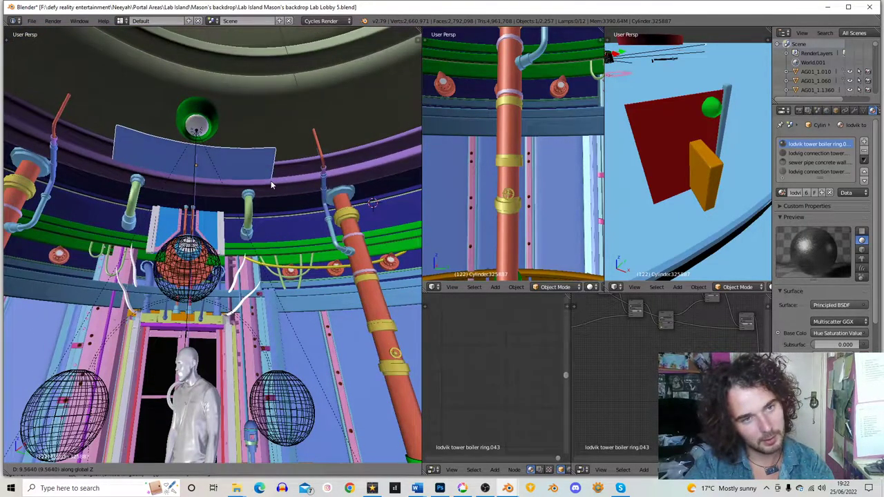
left_click(249, 171)
Enlarge the raised panel uniformly so it spans most of the gap between the two red pipes
middle_click_drag(249, 171, 89, 248)
key("s")
left_click(337, 210)
key("s")
left_click(297, 202)
Examine the double door, its hand wheel, bolts and surrounding frame from near and far
middle_click_drag(235, 251, 271, 283)
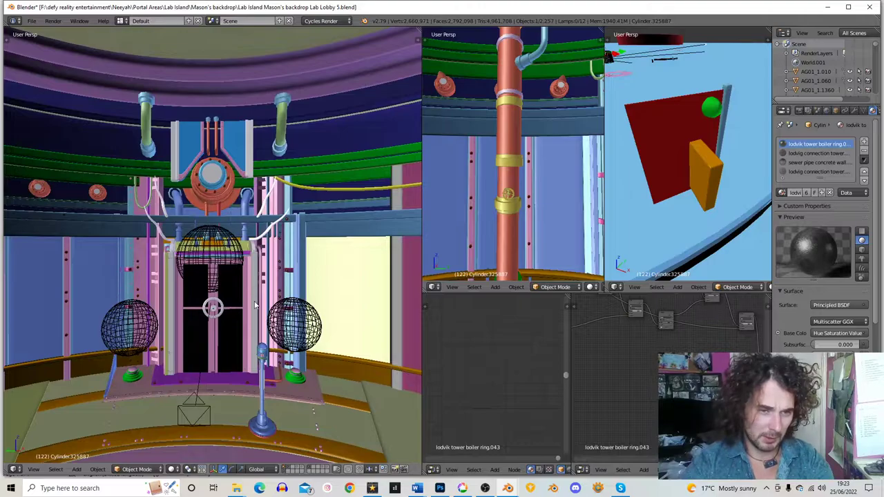
scroll(234, 323, "up", 4)
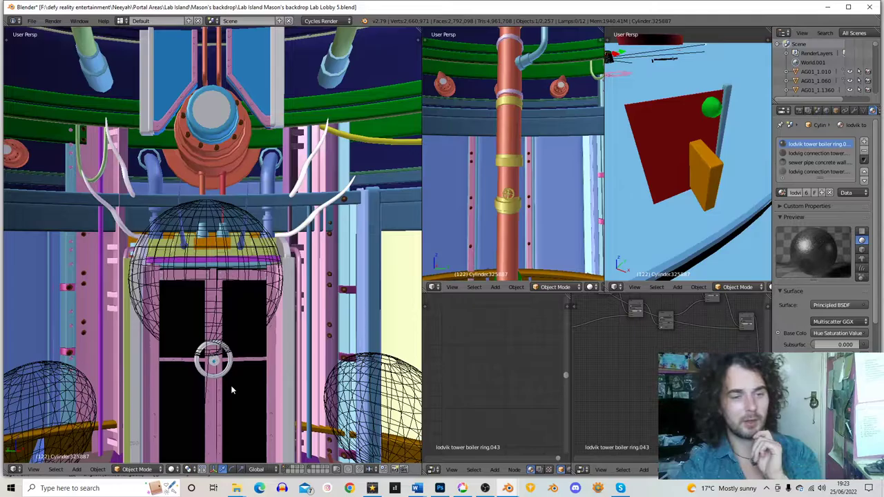
scroll(252, 379, "down", 6)
middle_click_drag(254, 371, 287, 328)
middle_click_drag(135, 310, 294, 268)
scroll(294, 268, "up", 9)
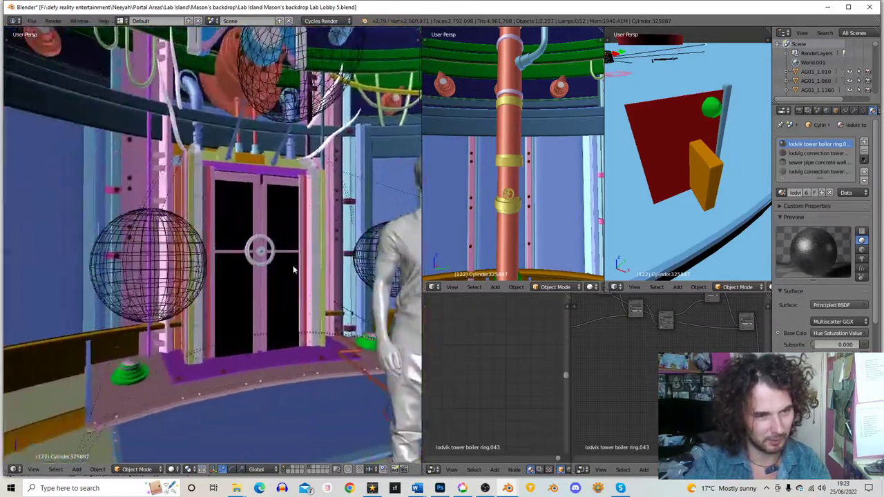
scroll(255, 297, "up", 2)
middle_click_drag(267, 299, 136, 366)
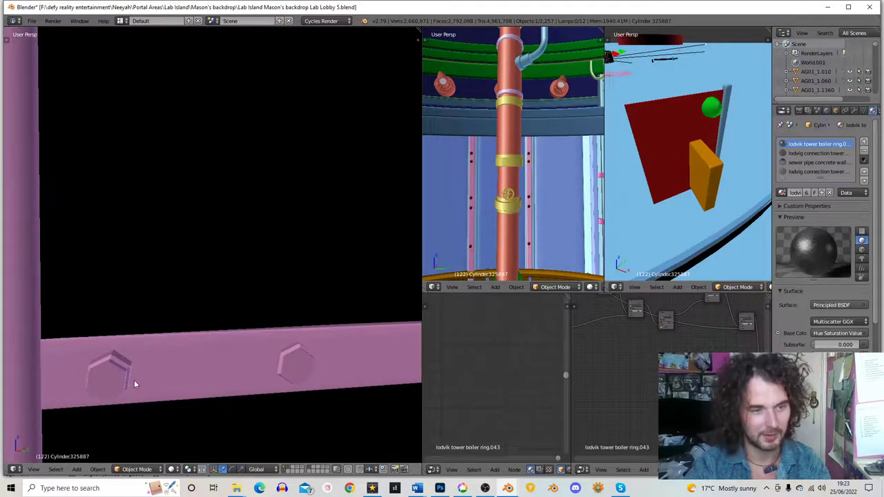
scroll(159, 382, "down", 4)
scroll(166, 376, "down", 4)
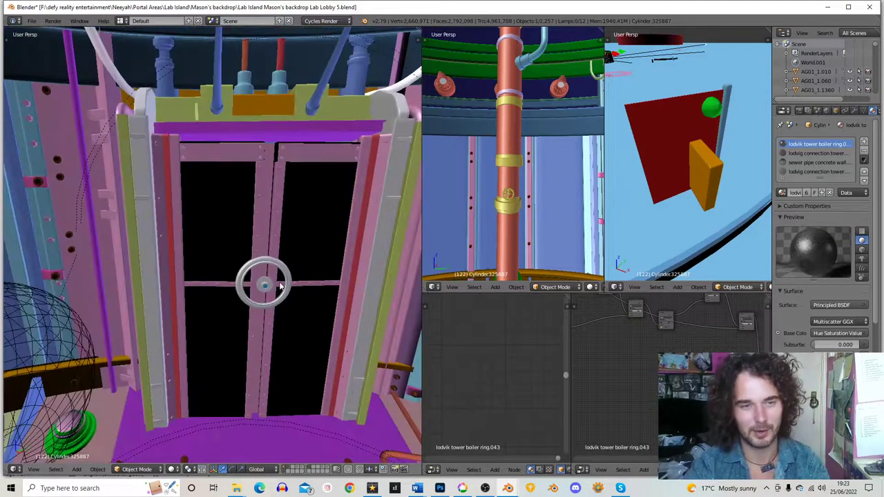
scroll(274, 279, "down", 3)
Duplicate the ceiling panel, raise the copy about 1.75 along the global Z axis and scale it down slightly
middle_click_drag(247, 265, 269, 306, "shift")
scroll(338, 278, "down", 3)
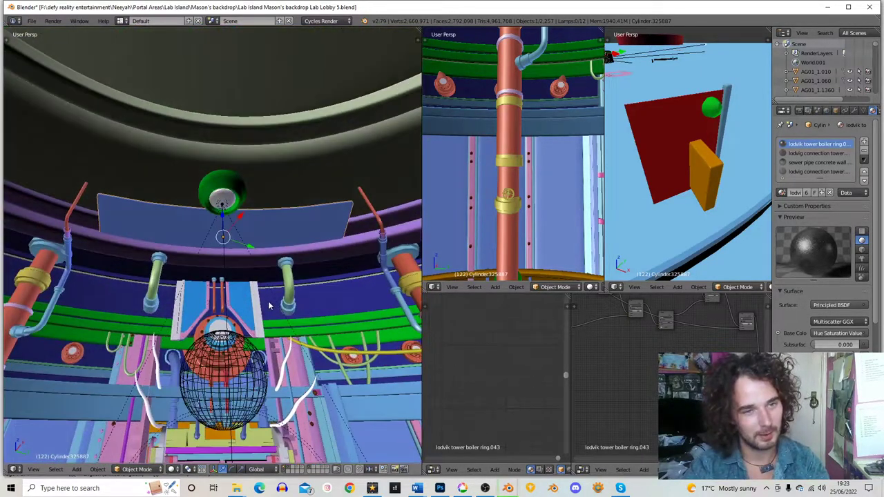
key("shift+d")
key("y")
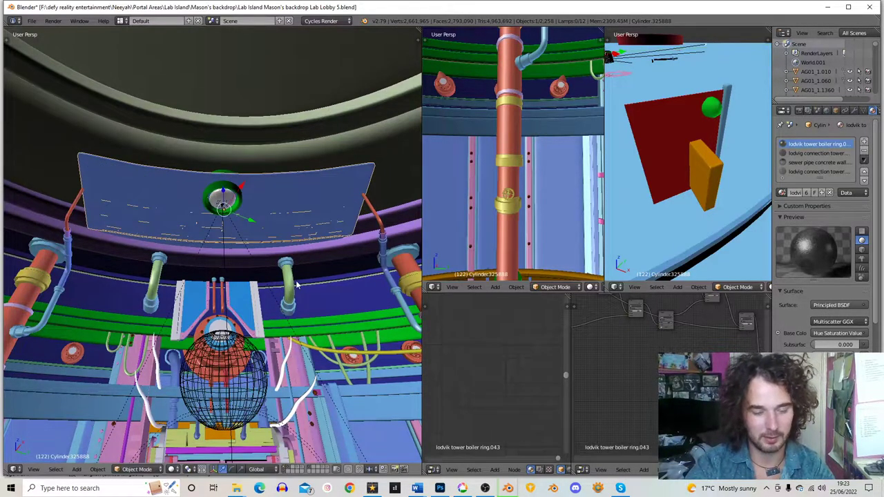
key("z")
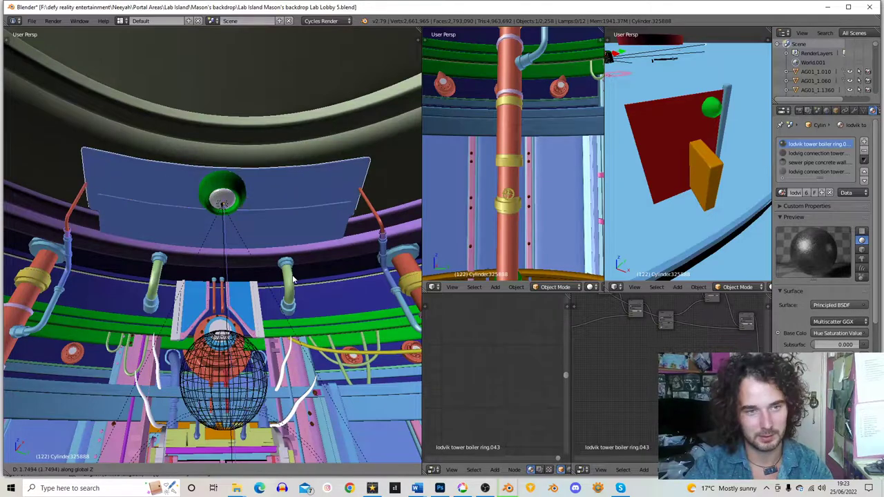
left_click(293, 278)
key("s")
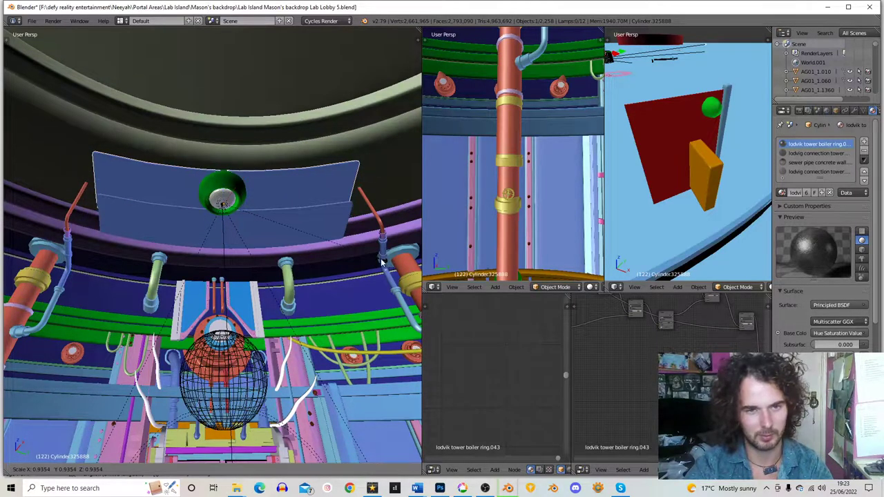
left_click(364, 255)
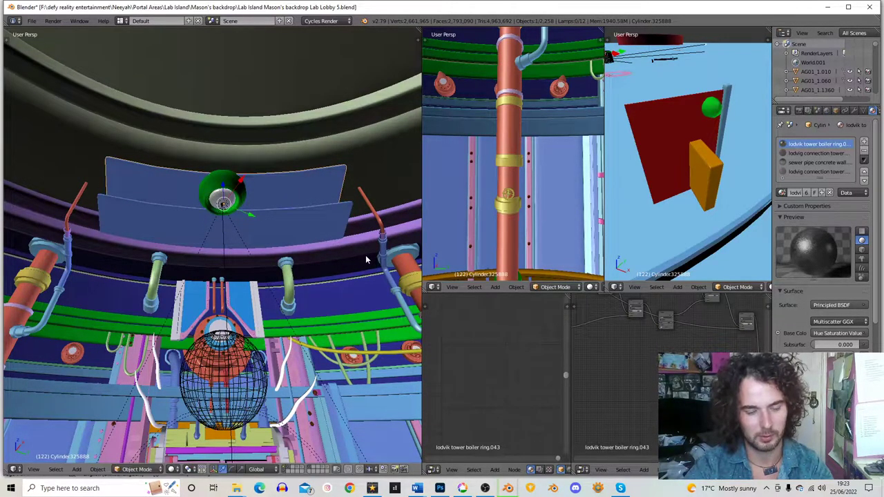
key("s")
key("y")
key("y")
left_click(354, 245)
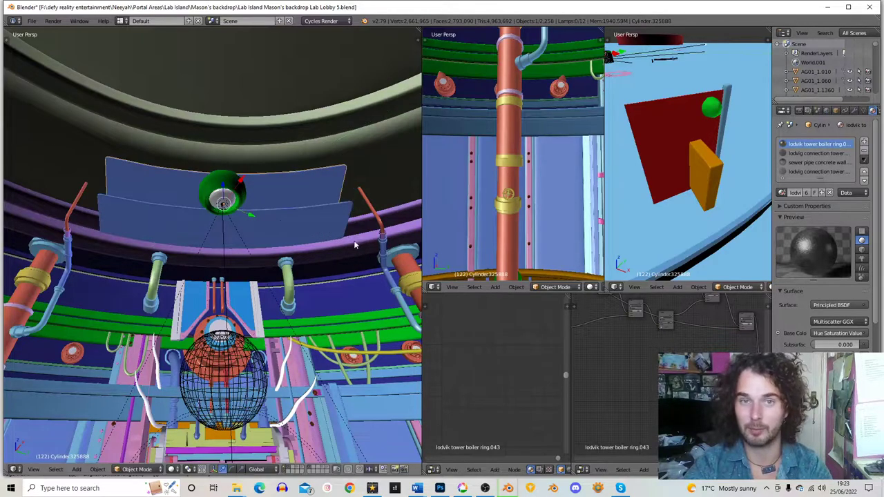
key("s")
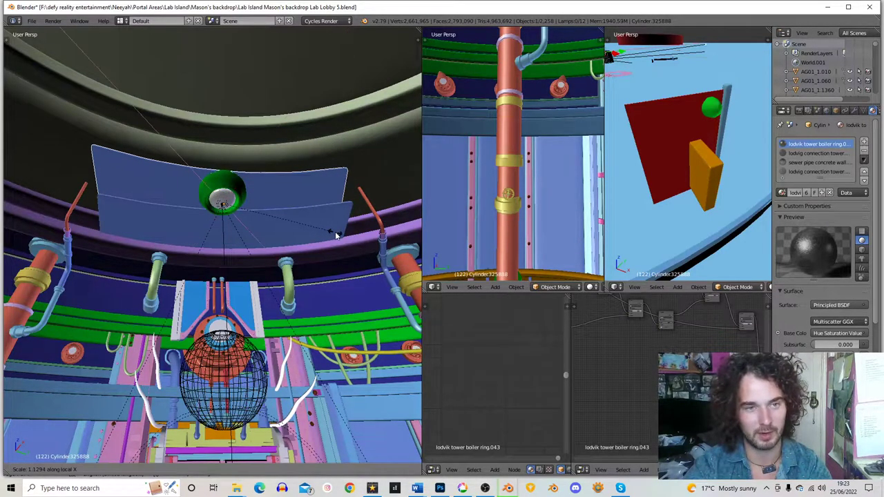
right_click(334, 236)
Widen the upper ceiling panel along its local X axis and enlarge it slightly in all directions
key("s")
key("x")
key("x")
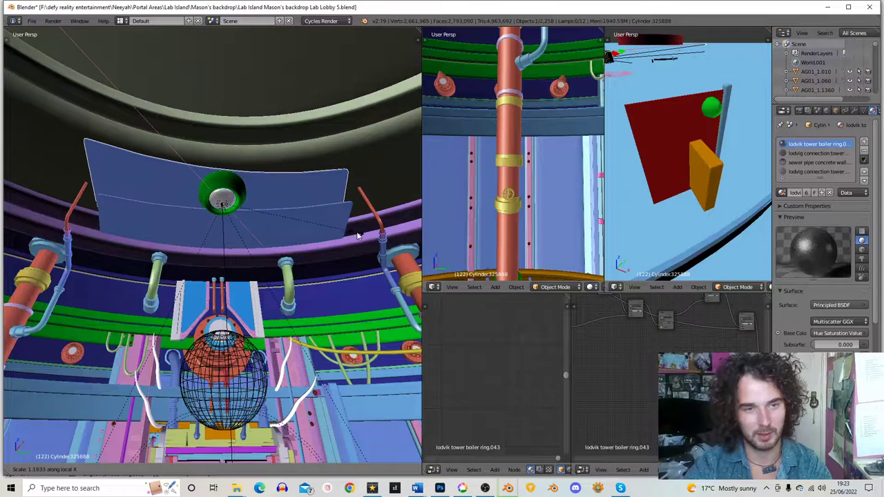
key("x")
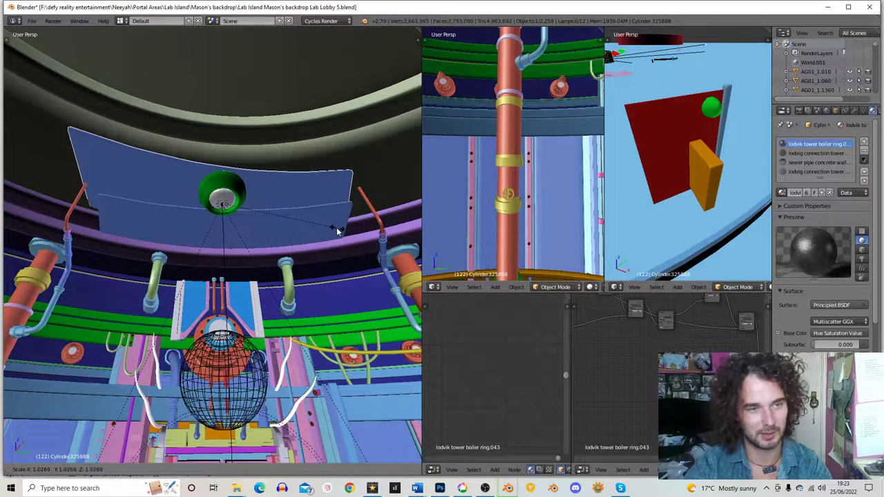
left_click(336, 227)
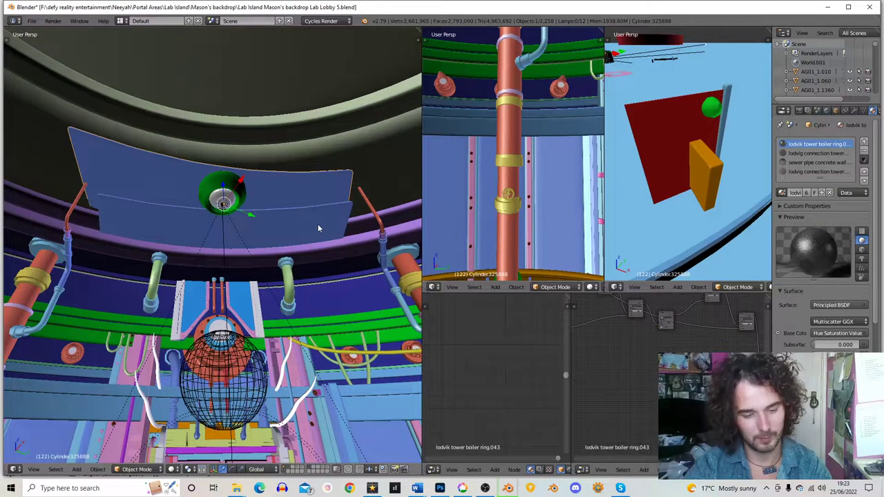
Duplicate the upper ceiling panel and lower the copy 0.264 along the global Z axis
key("g")
key("x")
left_click(323, 229)
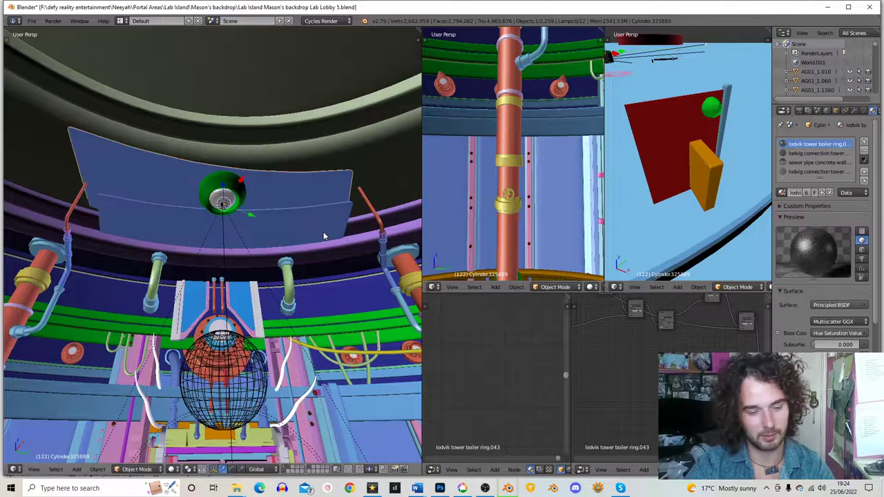
Mirror the copied panel along global Y and rotate it -99.2° around the global Z axis
key("t")
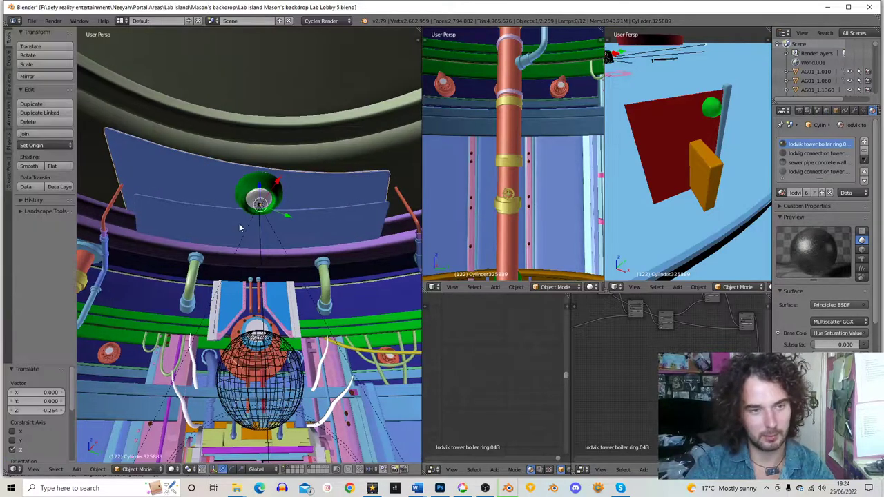
left_click(43, 77)
key("x")
key("y")
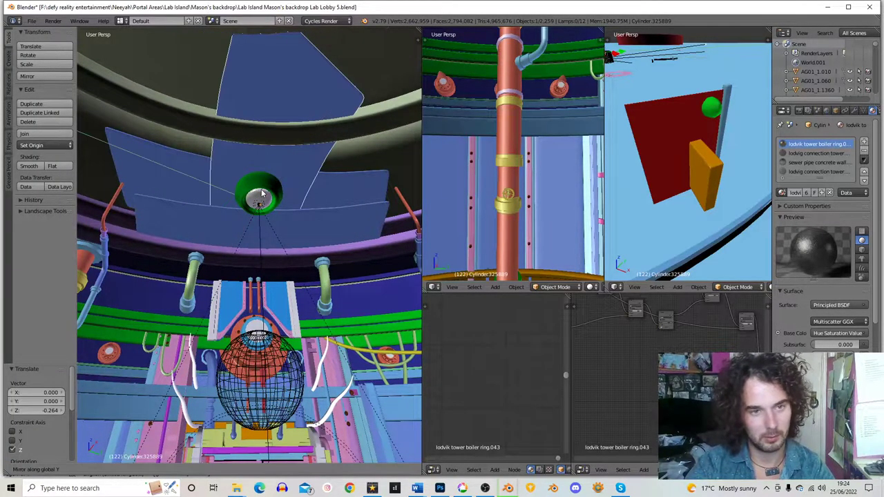
left_click(261, 194)
key("r")
key("z")
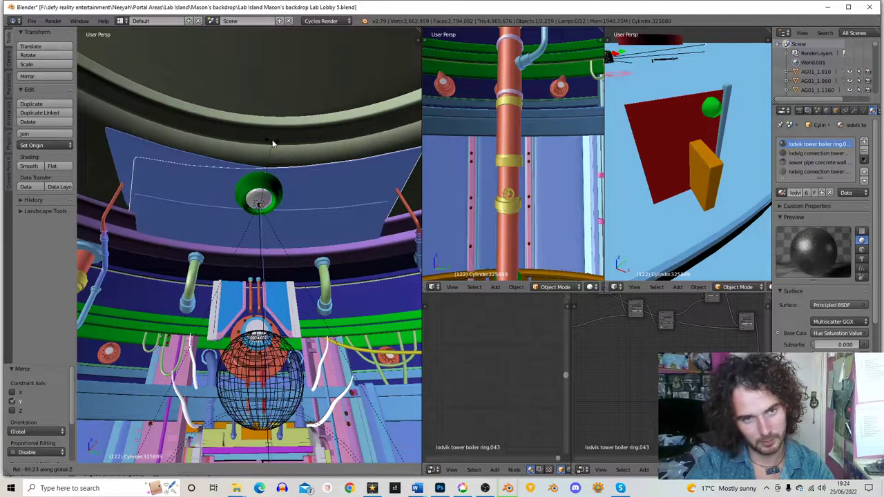
left_click(272, 142)
Shift the mirrored panel along global Z and rotate it -2.08° around the global Z axis
scroll(298, 223, "down", 3)
middle_click_drag(298, 223, 164, 201)
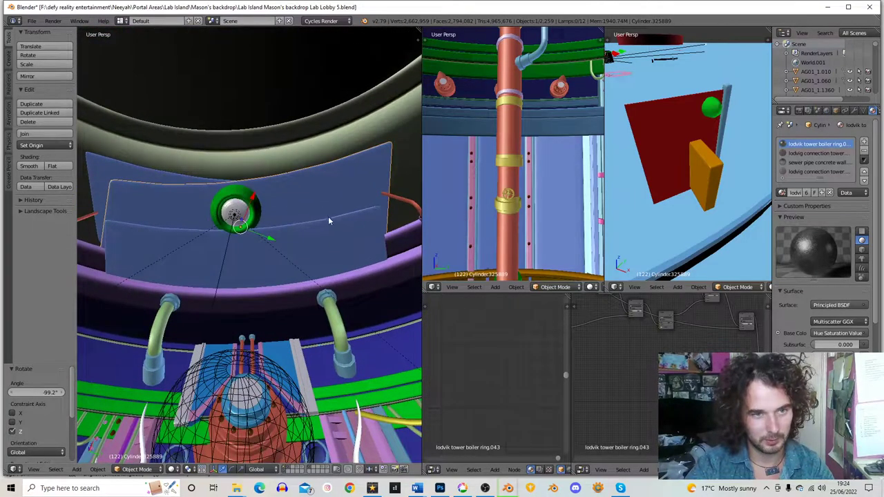
middle_click_drag(328, 219, 333, 232)
key("g")
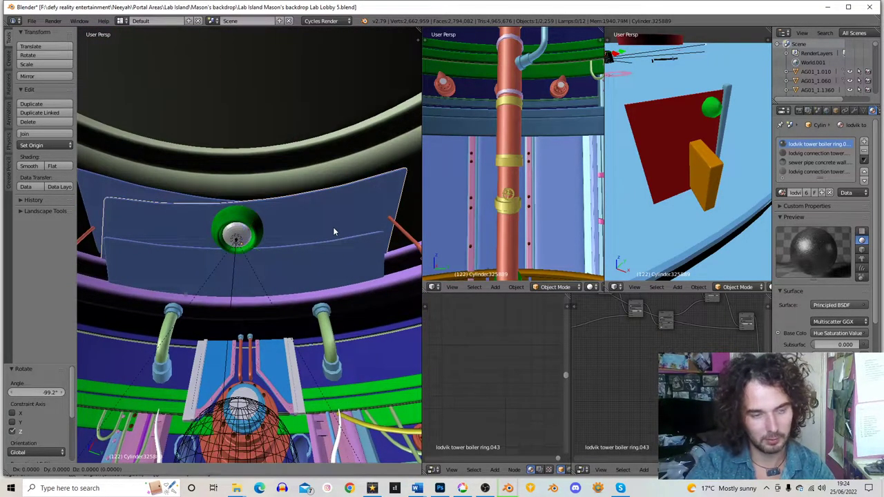
key("z")
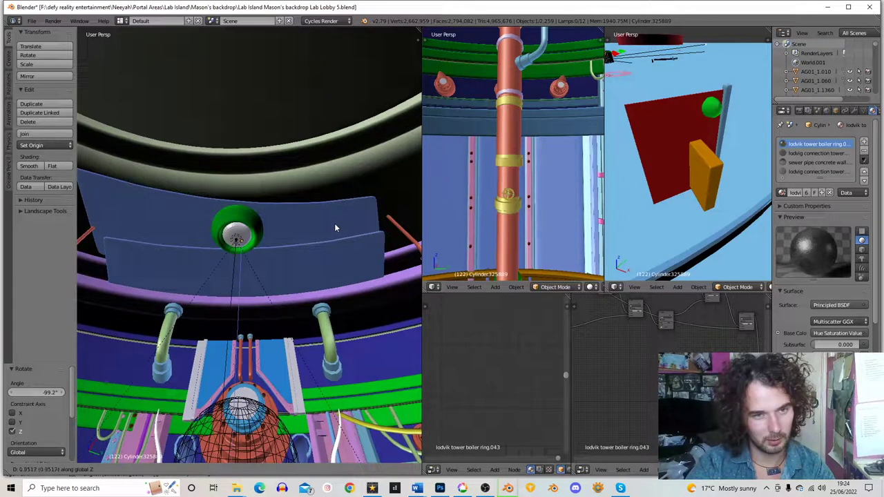
left_click(334, 224)
middle_click_drag(324, 237, 362, 218)
key("r")
key("z")
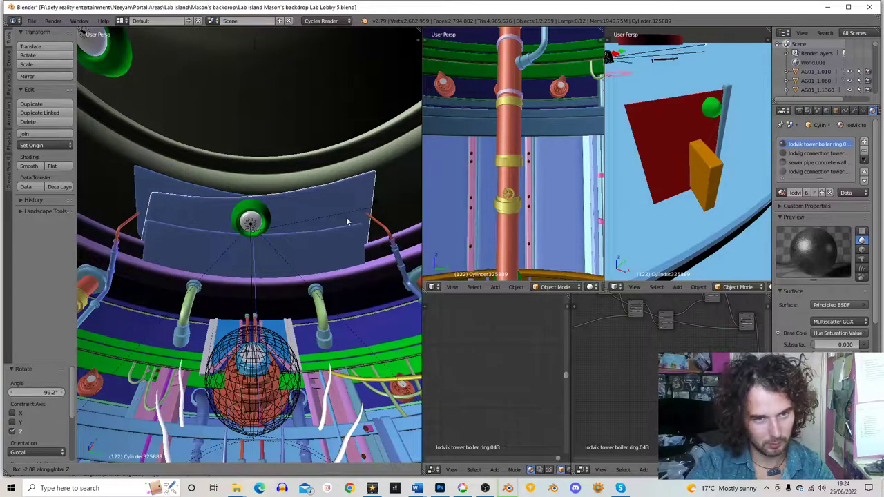
left_click(346, 216)
middle_click_drag(265, 232, 259, 195)
scroll(259, 196, "up", 2)
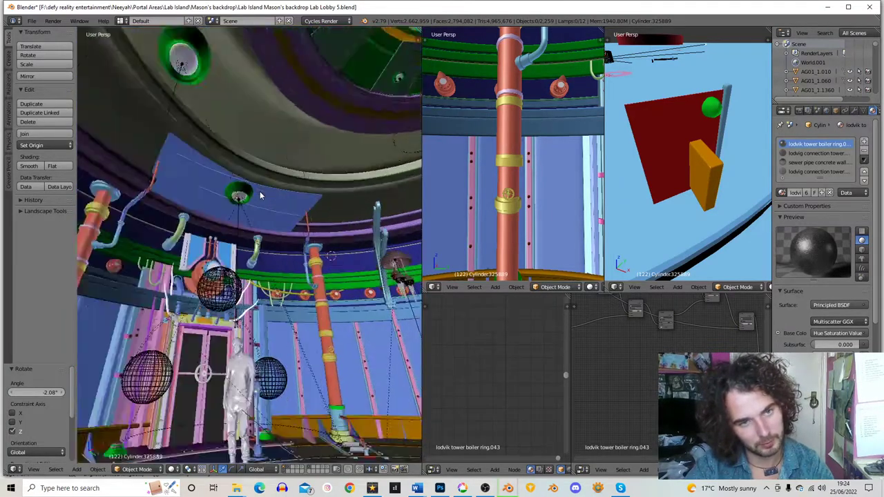
scroll(262, 196, "up", 3)
right_click(178, 150)
middle_click_drag(177, 151, 284, 158)
key("r")
key("z")
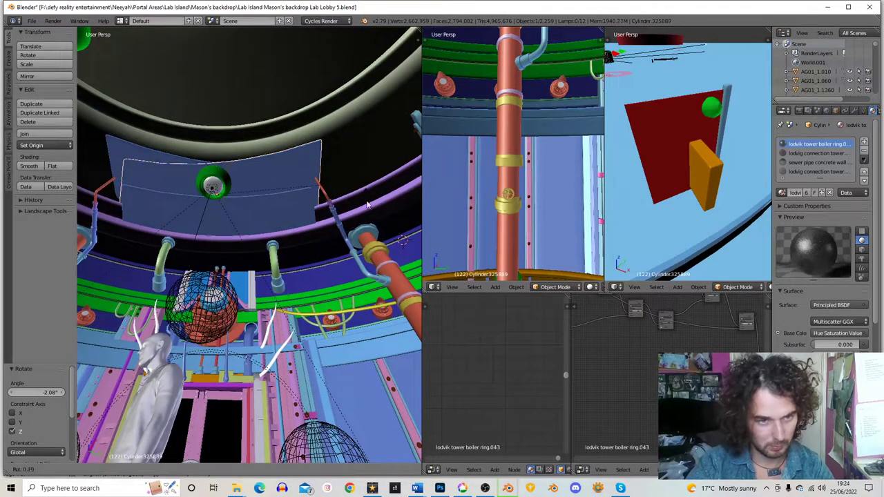
left_click(331, 205)
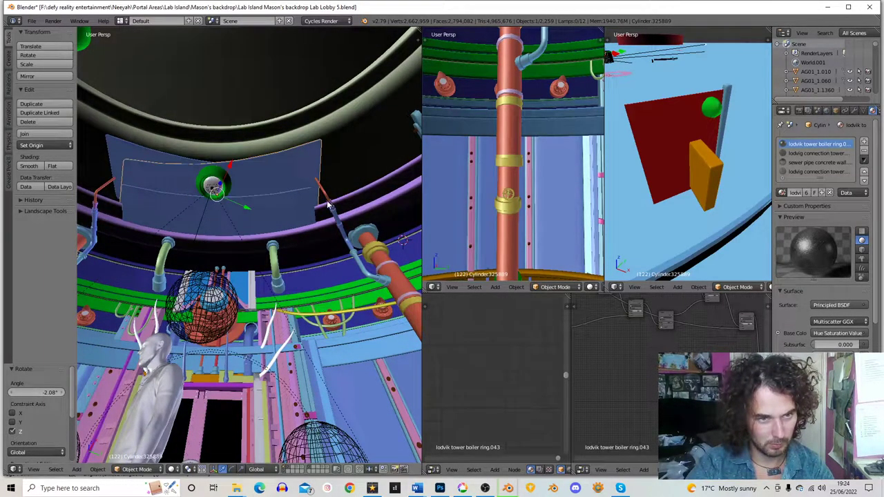
Delete the mirrored panel copy and check the render running in the other Blender window
key("x")
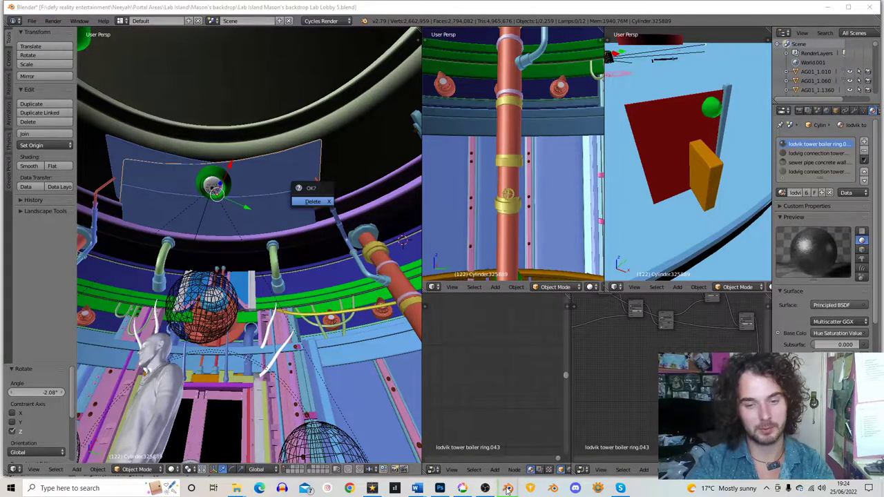
mouse_move(508, 489)
left_click(394, 452)
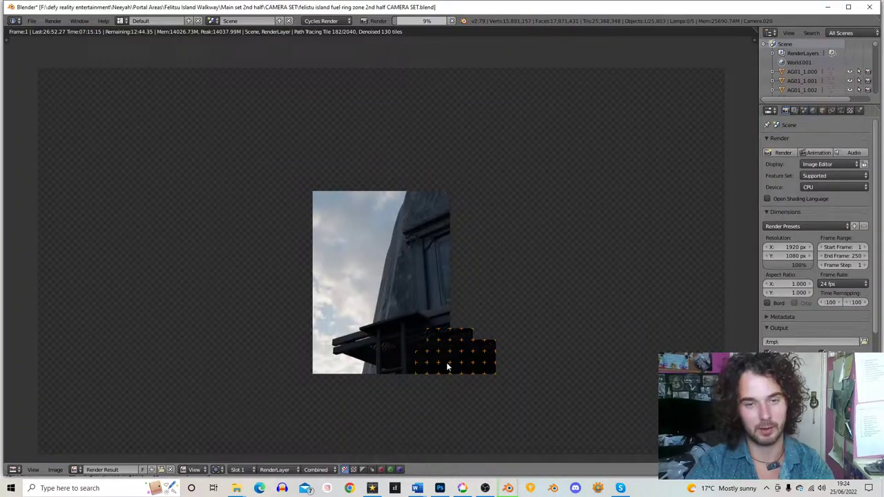
middle_click_drag(438, 314, 427, 290)
scroll(425, 271, "down", 1)
scroll(427, 290, "up", 1)
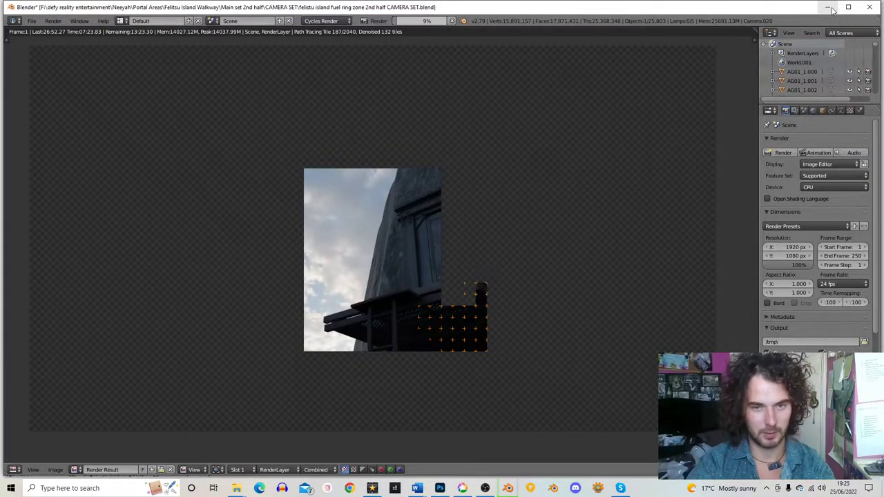
left_click(828, 8)
Delete the remaining upper ceiling panel so only the lower one stays, and glance at the render in the other Blender window
middle_click_drag(262, 306, 279, 274)
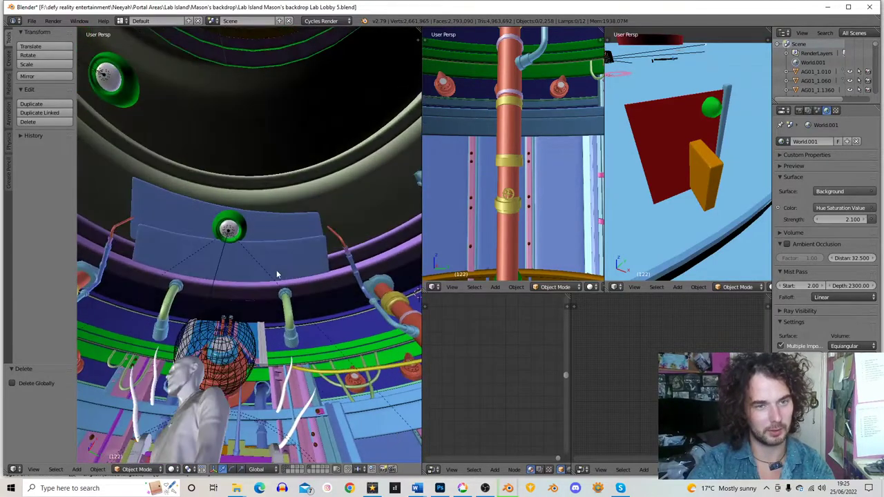
right_click(286, 231)
scroll(332, 248, "up", 2)
key("x")
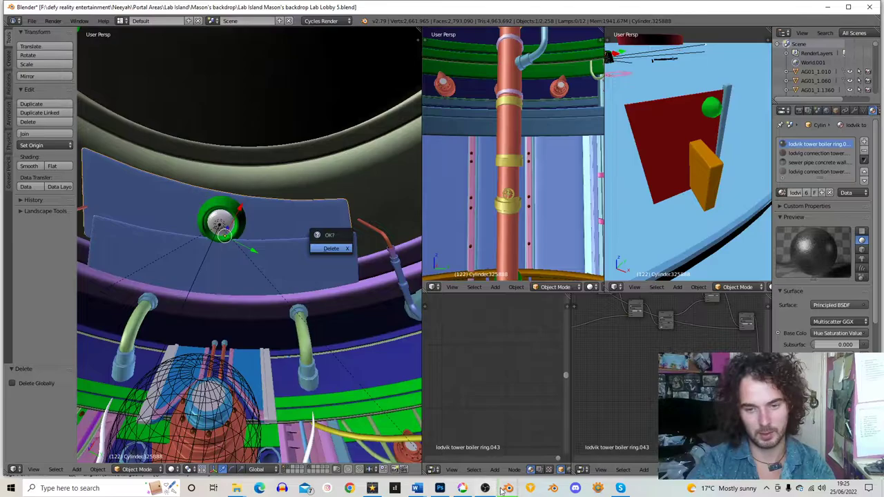
mouse_move(508, 488)
left_click(407, 449)
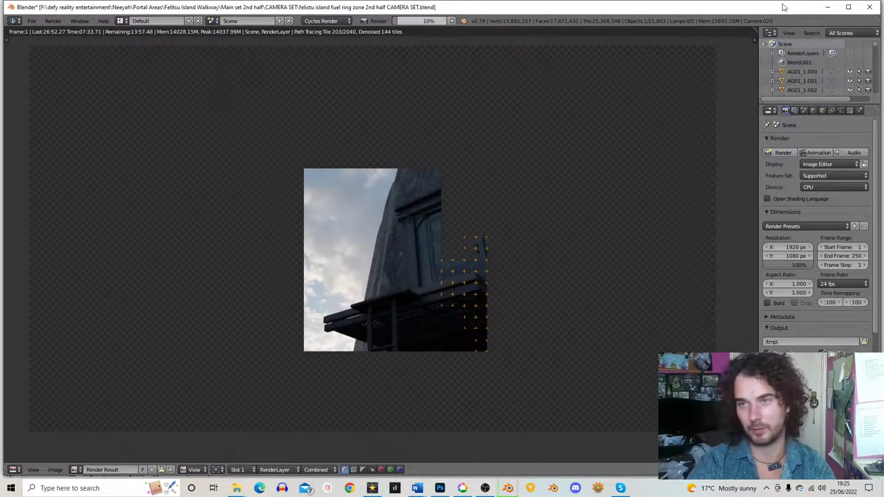
left_click(830, 8)
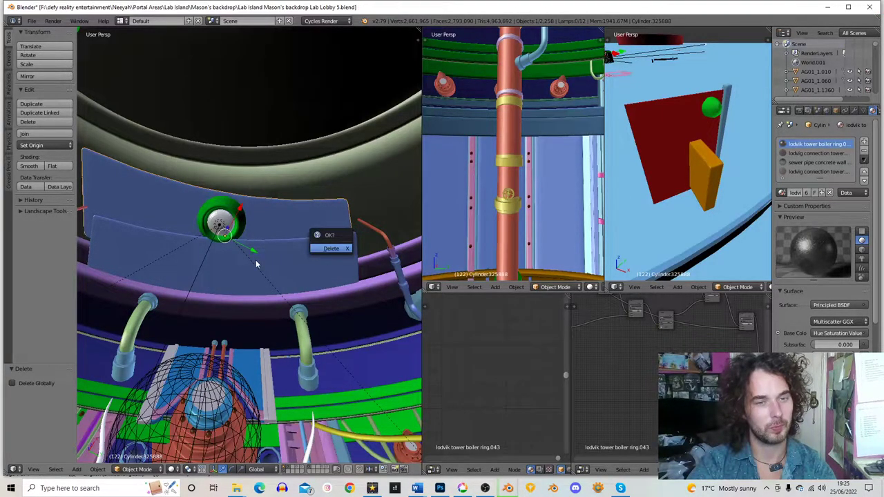
scroll(286, 273, "down", 2)
mouse_move(290, 276)
middle_mouse_down()
mouse_move(294, 266)
mouse_move(270, 260)
mouse_move(281, 263)
middle_mouse_up()
scroll(250, 272, "up", 2)
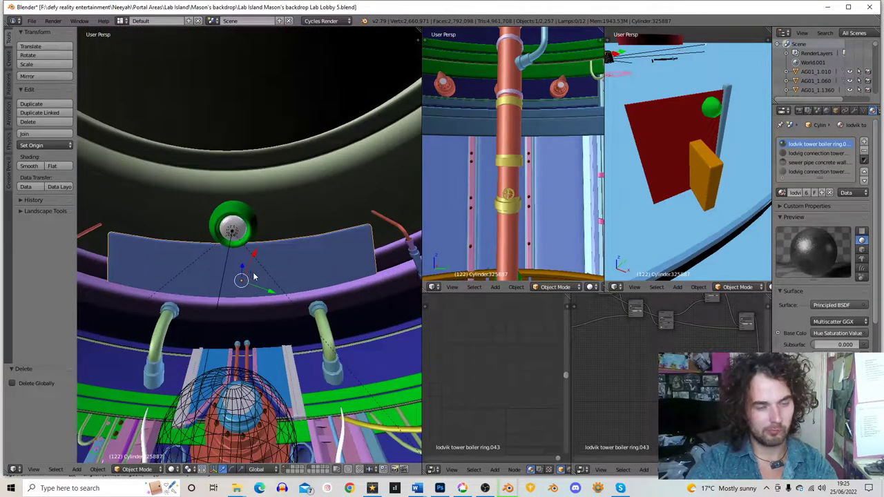
Add a mesh cube at the ceiling above the door, resize it and rotate it -22.9° around the global Z axis
key("shift+a")
mouse_move(252, 274)
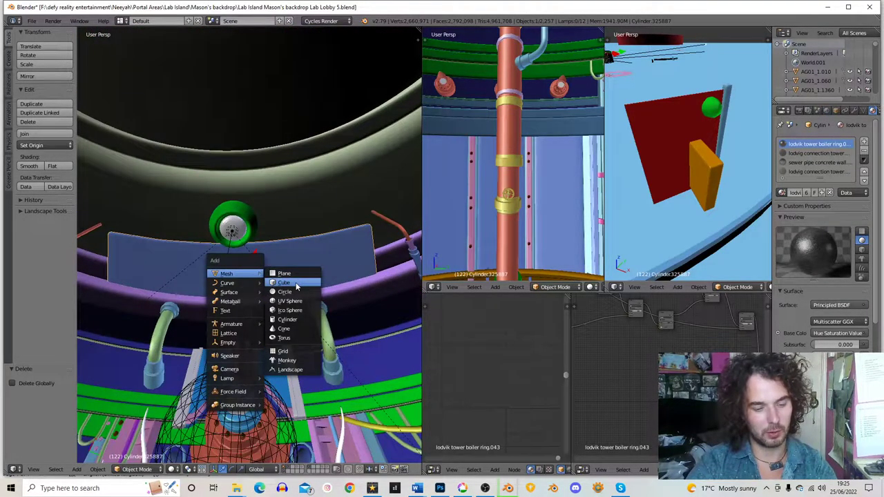
left_click(297, 284)
key("s")
left_click(362, 270)
key("r")
key("z")
left_click(327, 241)
middle_click_drag(328, 241, 281, 265)
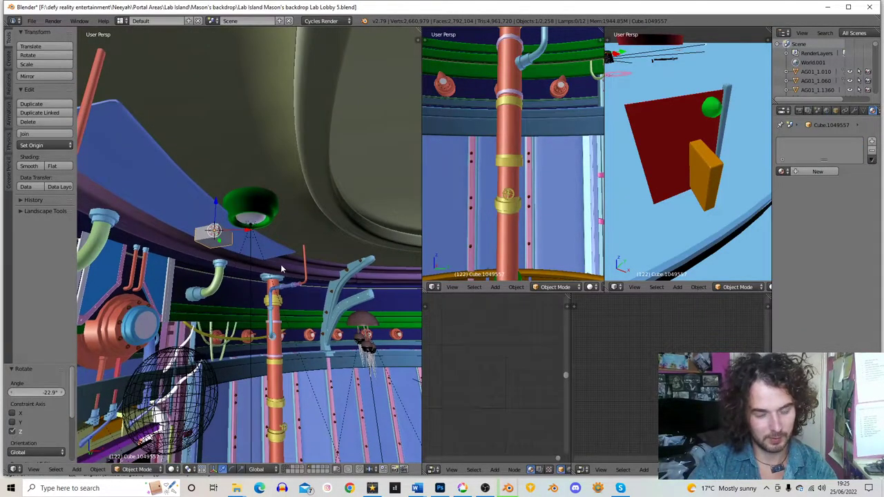
key("s")
key("y")
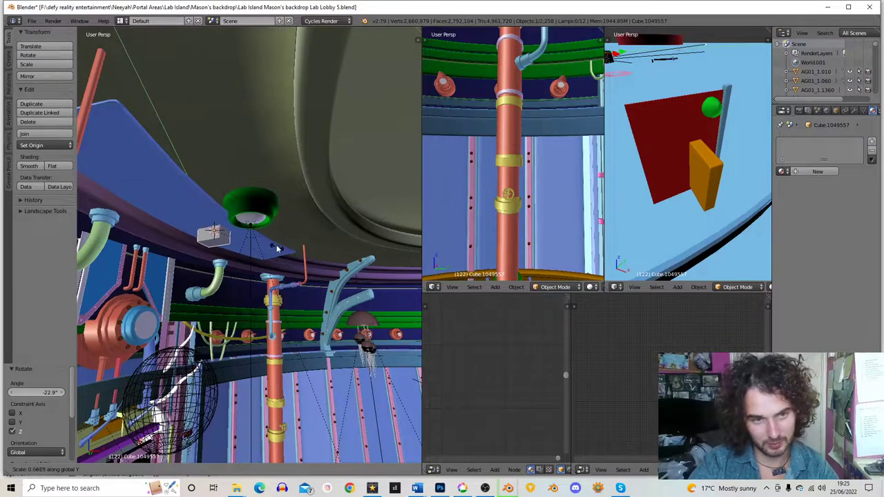
left_click(276, 250)
Switch to Photoshop and examine the whole lobby1 done.png image at 100% zoom as a ceiling reference, then return to Blender
left_click(440, 488)
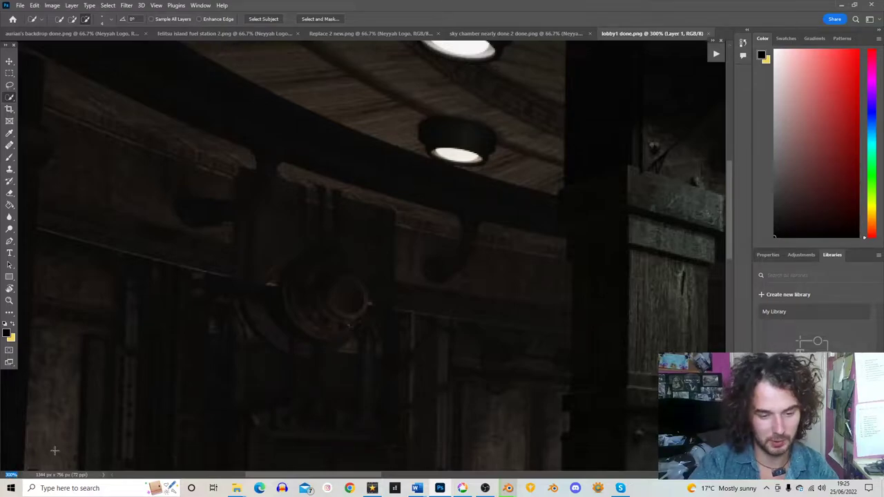
key("ctrl+minus")
key("ctrl+minus")
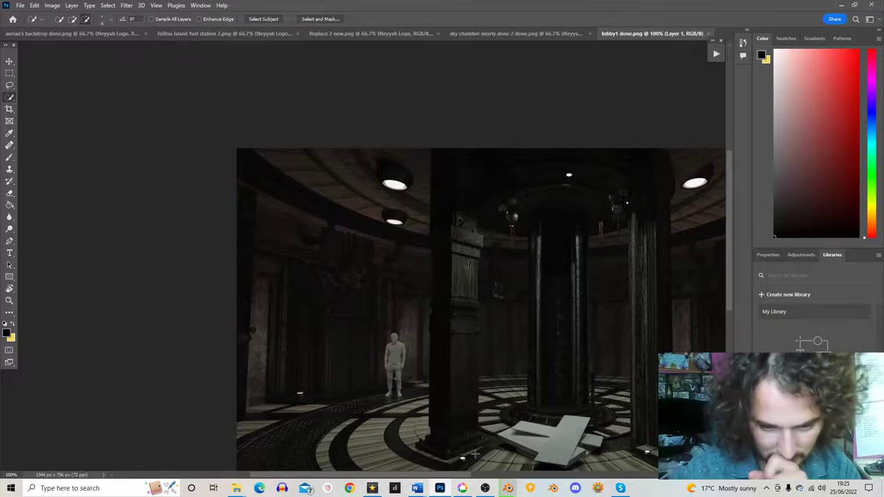
left_click(485, 488)
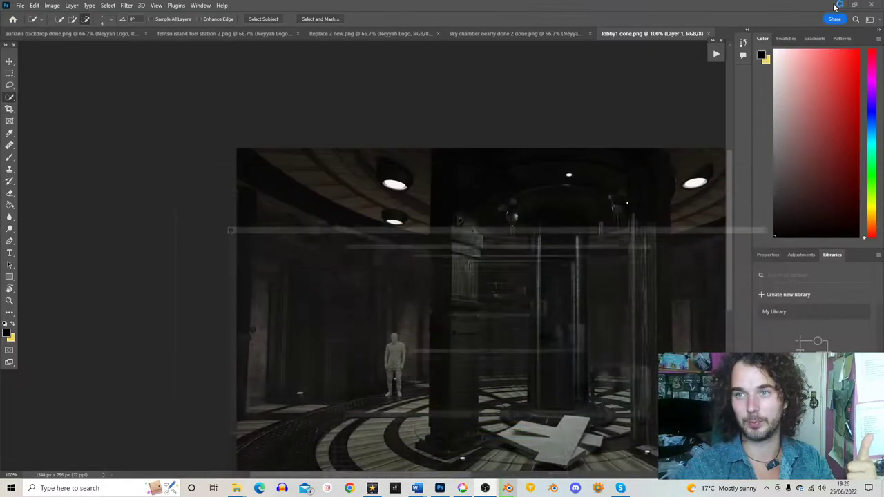
left_click(830, 5)
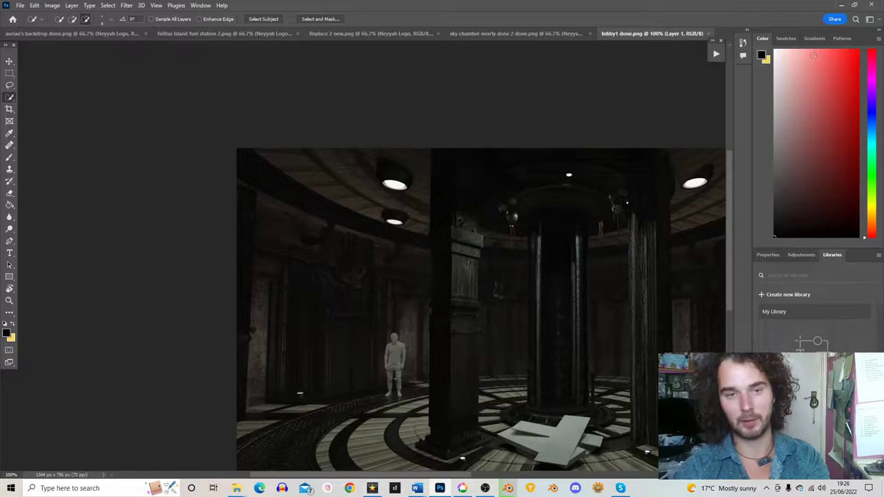
left_click(841, 5)
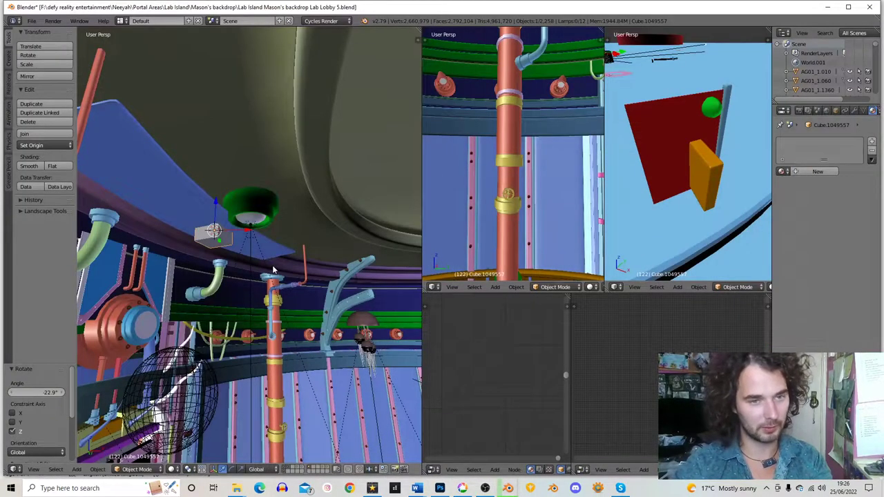
Move the cube along the global X and Y axes to sit on the ceiling panel beside the green lamp
middle_click_drag(272, 266, 230, 228)
key("KP_Decimal")
scroll(250, 210, "down", 7)
middle_click_drag(328, 290, 320, 239)
key("g")
key("x")
left_click(303, 240)
key("g")
key("y")
left_click(281, 235)
key("g")
key("x")
left_click(278, 244)
Scale the cube along the global Z axis
middle_click_drag(277, 245, 247, 228)
key("s")
key("z")
left_click(265, 255)
Extend the cube's end face 10.093 along X past the green ceiling lamp to form a long beam
key("Tab")
mouse_move(262, 263)
middle_mouse_down()
mouse_move(242, 256)
mouse_move(257, 270)
middle_mouse_up()
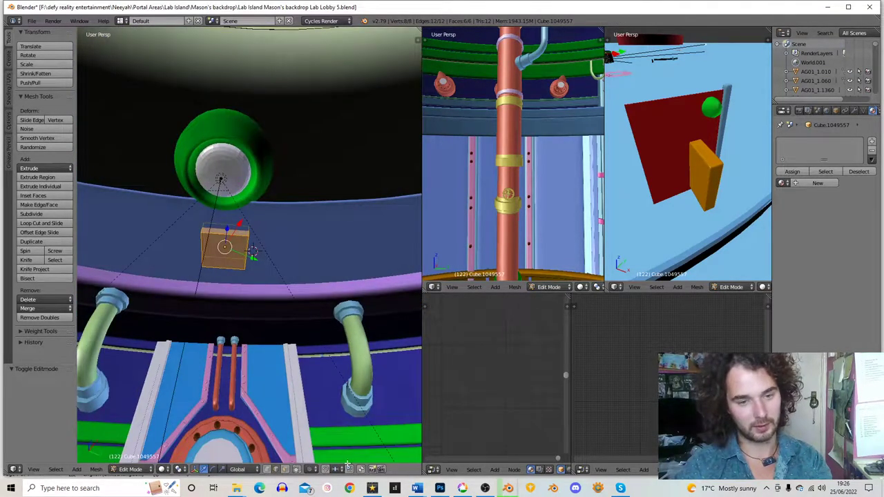
right_click(219, 228)
middle_click_drag(264, 248, 304, 264)
key("g")
key("y")
key("y")
key("x")
left_click(303, 124)
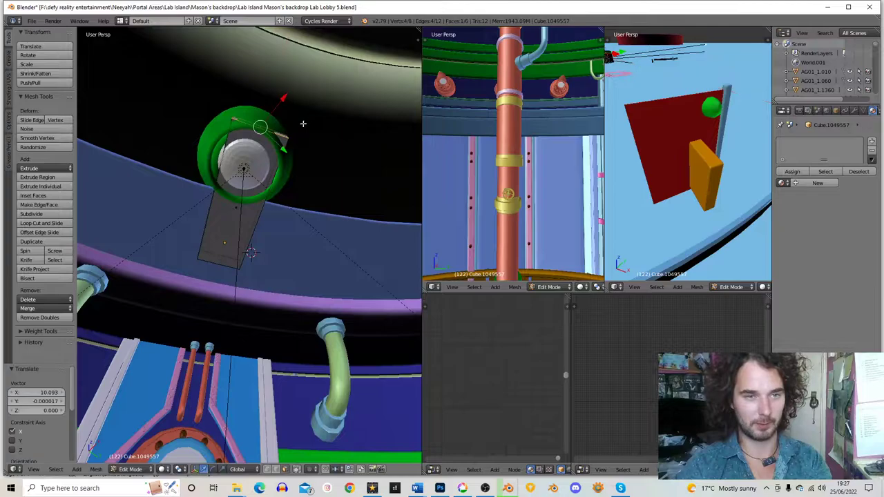
Stretch the beam to about 1.77 times its length along its local X axis
key("Tab")
middle_click_drag(287, 228, 281, 193)
key("s")
key("x")
key("x")
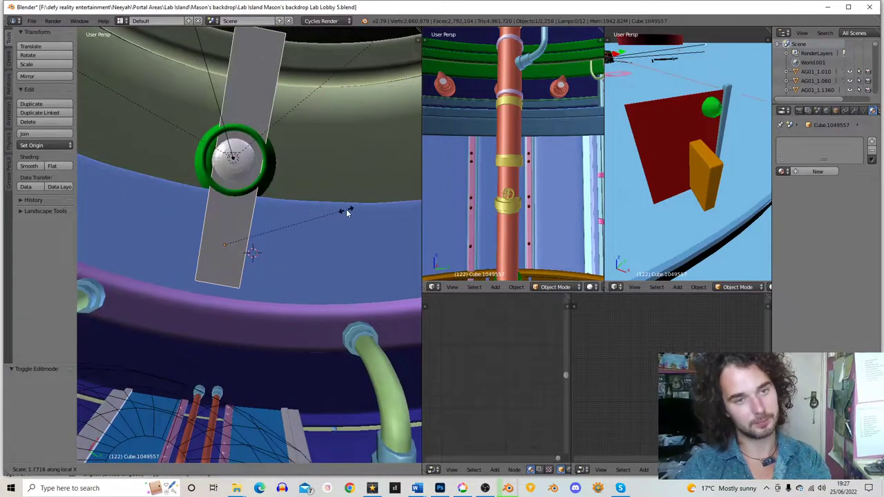
left_click(346, 212)
Move the beam -4.131 along its local X axis so its near end reaches the purple ceiling ring
middle_click_drag(346, 212, 312, 223)
key("g")
key("x")
key("x")
left_click(290, 249)
Widen the beam along its local Y axis so it extends past both sides of the green lamp
mouse_move(287, 250)
middle_mouse_down()
mouse_move(276, 198)
mouse_move(298, 263)
middle_mouse_up()
key("s")
key("Escape")
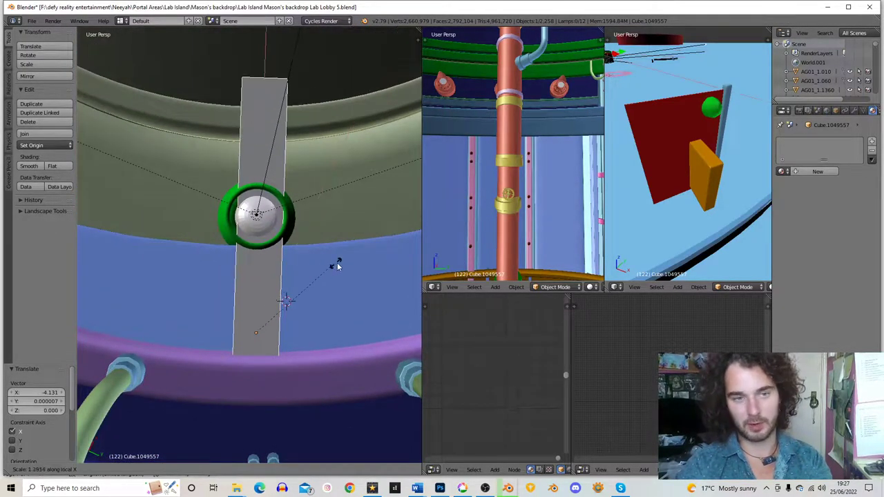
key("s")
key("y")
key("y")
left_click(195, 285)
Mark all of the beam's edges as seams and unwrap its whole mesh
middle_click_drag(195, 284, 274, 239)
key("Tab")
key("a")
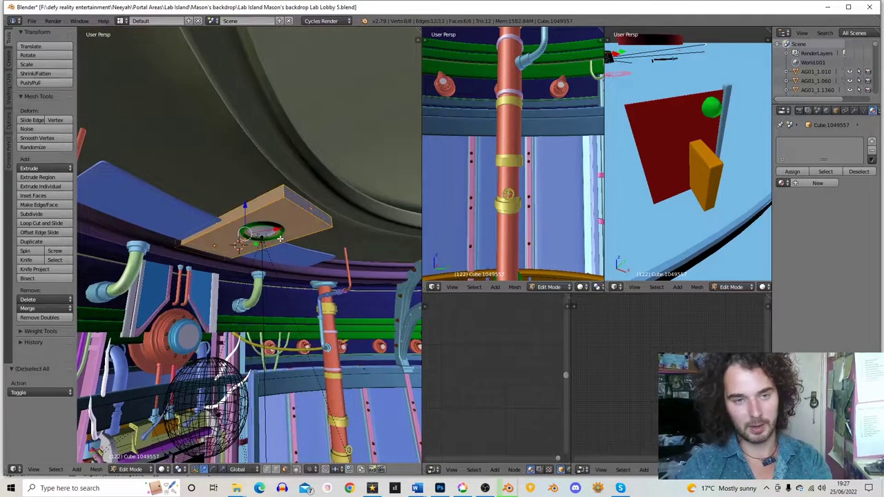
key("ctrl+e")
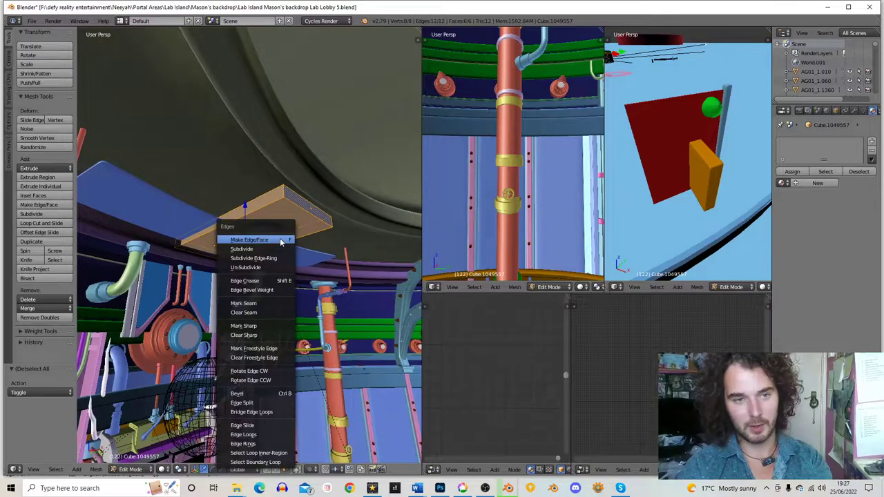
left_click(260, 304)
key("u")
left_click(303, 221)
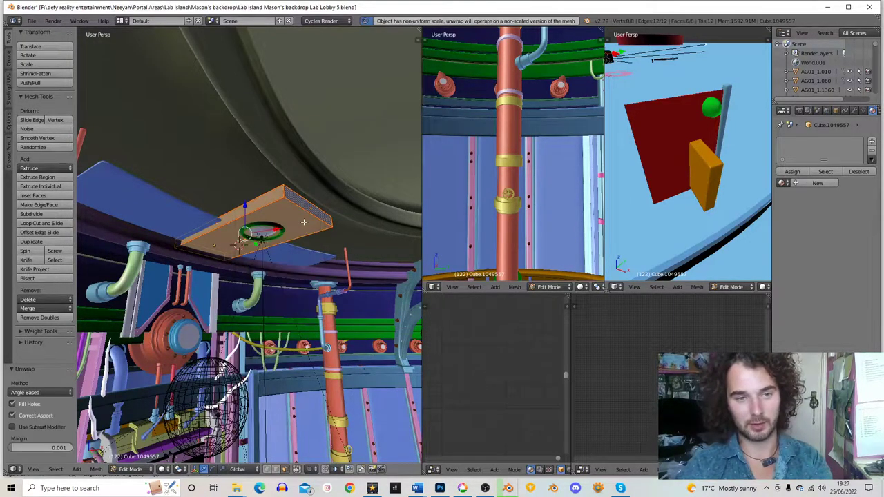
Add loop cuts around the beam's thickness, slid close to its upper and lower edges
scroll(302, 220, "up", 2)
left_click(334, 182, "alt")
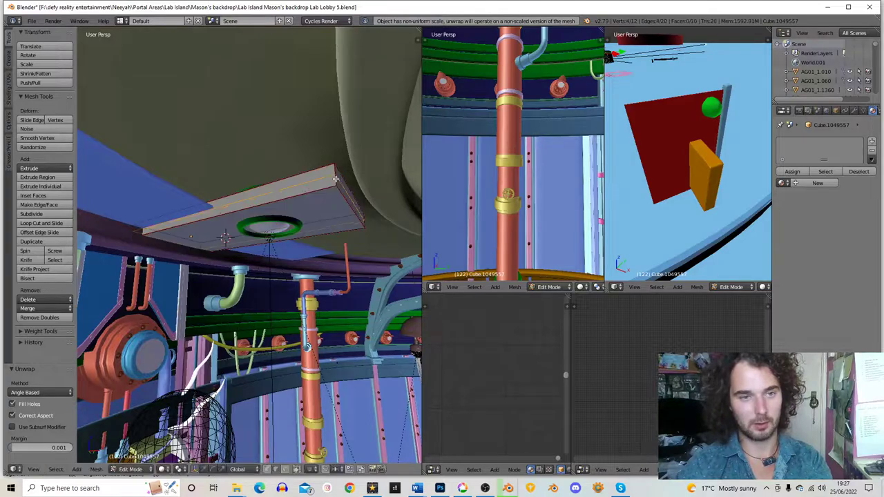
key("g")
key("g")
left_click(332, 187)
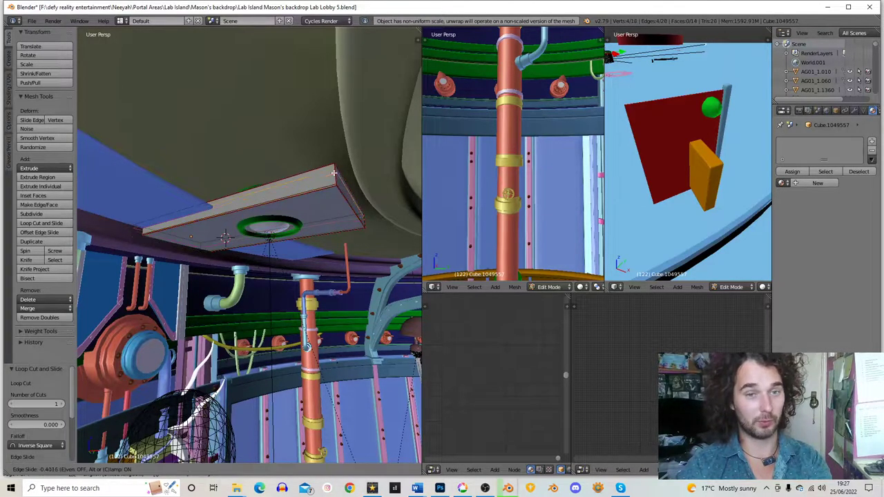
Add crosswise loop cuts to the beam, slid close to its two short ends
middle_click_drag(335, 172, 290, 182)
key("ctrl+r")
left_click(234, 196)
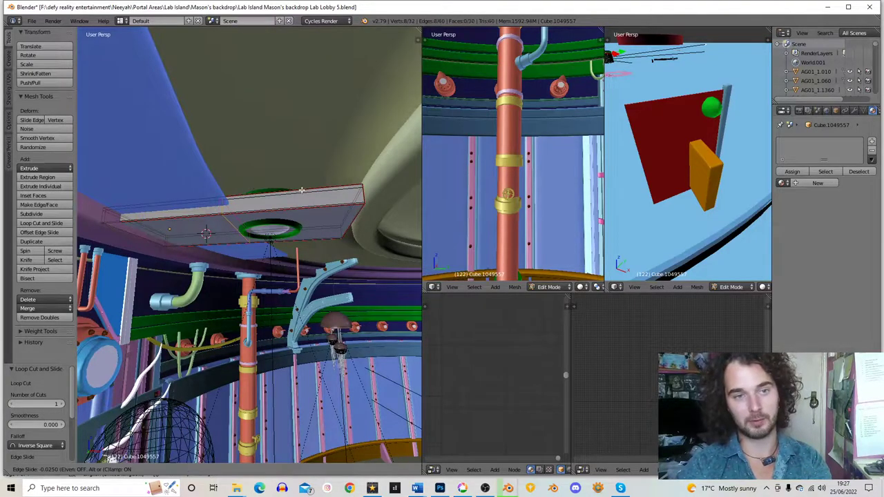
left_click(378, 193)
Add lengthwise loop cuts close to both long sides of the beam and return to Object Mode
middle_click_drag(377, 193, 282, 177)
key("ctrl+r")
left_click(240, 182)
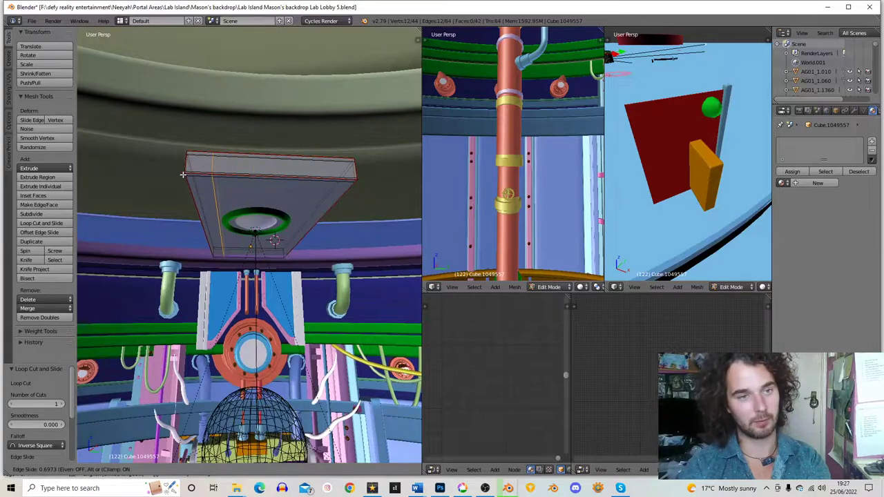
left_click(182, 172)
key("ctrl+r")
left_click(288, 169)
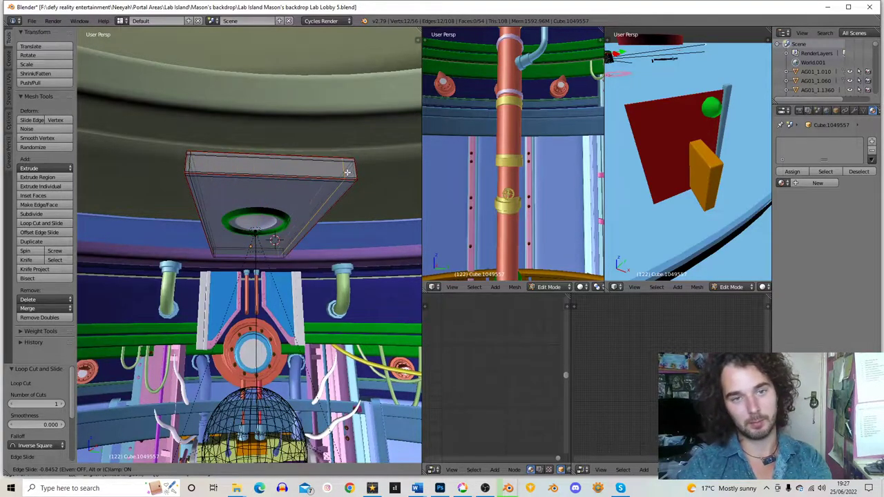
left_click(353, 174)
middle_click_drag(321, 188, 339, 183)
key("Tab")
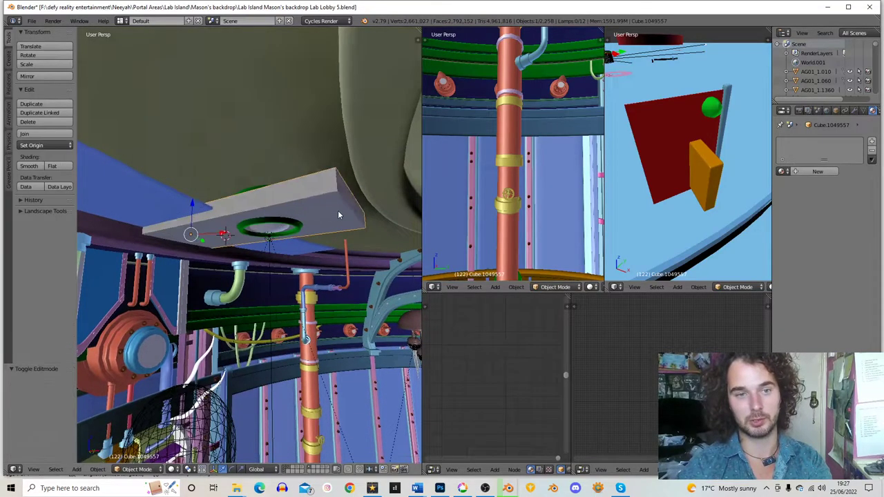
Thin the beam to 0.571 of its height along the global Z axis
middle_click_drag(338, 213, 357, 215)
key("s")
key("z")
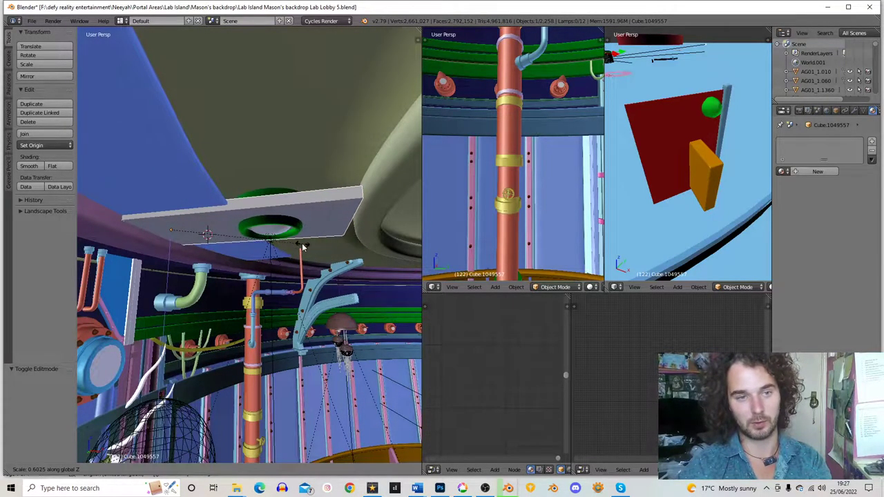
left_click(312, 247)
key("c")
middle_click_drag(312, 247, 285, 188)
middle_click(244, 249)
right_click(245, 249)
right_click(286, 185)
scroll(319, 177, "up", 2)
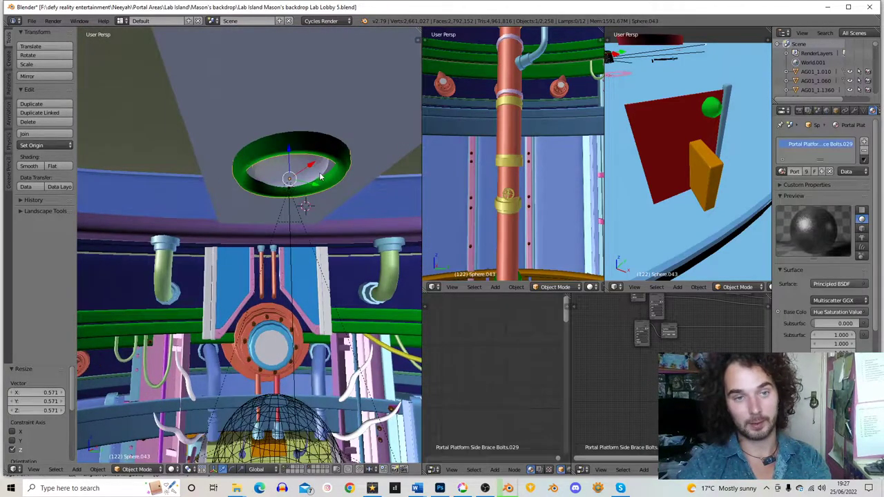
right_click(323, 181)
middle_click_drag(323, 181, 291, 178)
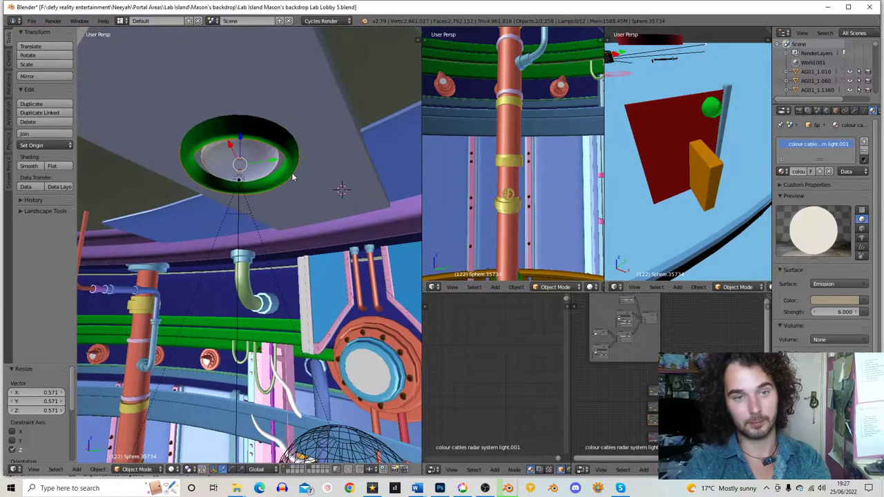
right_click(238, 178)
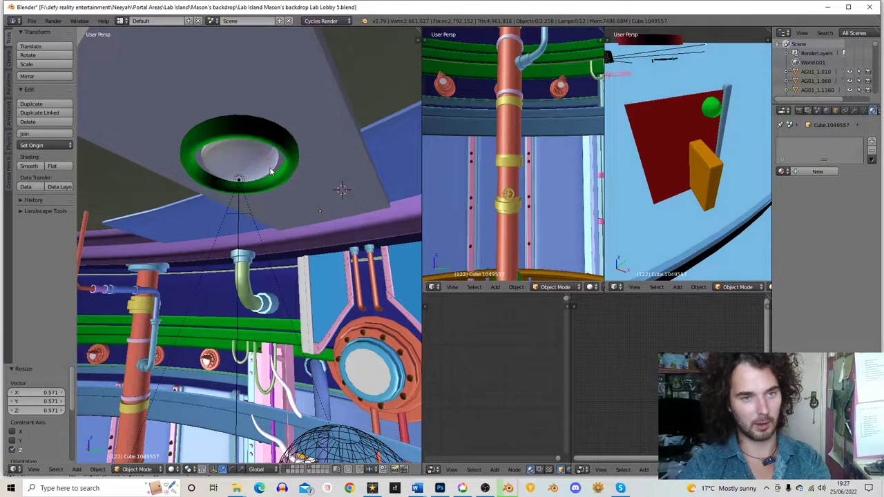
Move the green ceiling lamp housing, its inner sphere and its spot light together -1.796 along the global Z axis
right_click(249, 171)
scroll(270, 171, "up", 2)
right_click(235, 146)
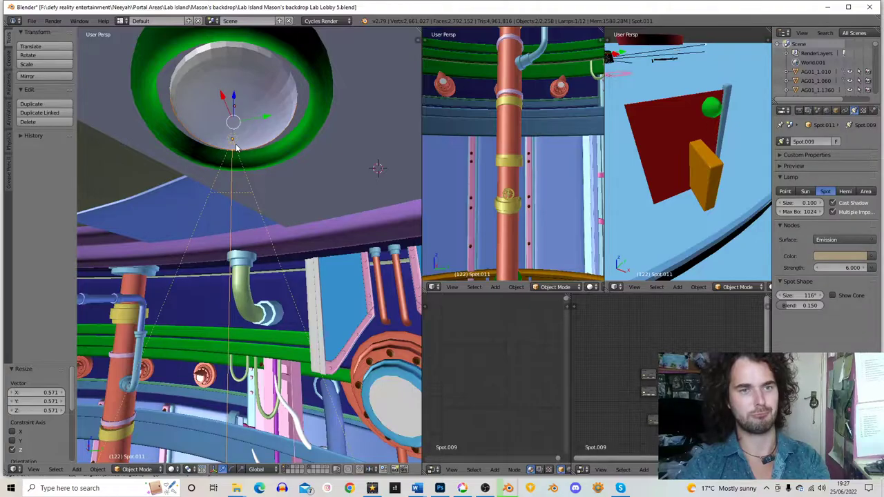
right_click(277, 155)
key("g")
key("z")
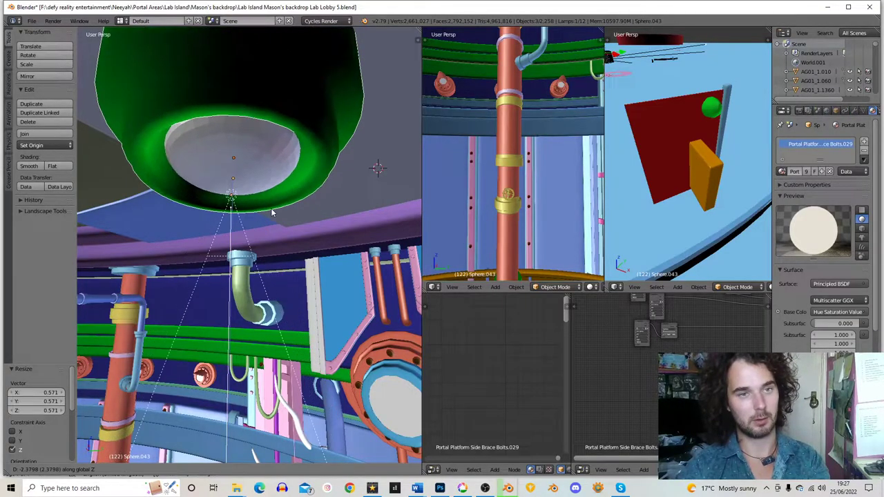
left_click(274, 197)
scroll(274, 207, "down", 8)
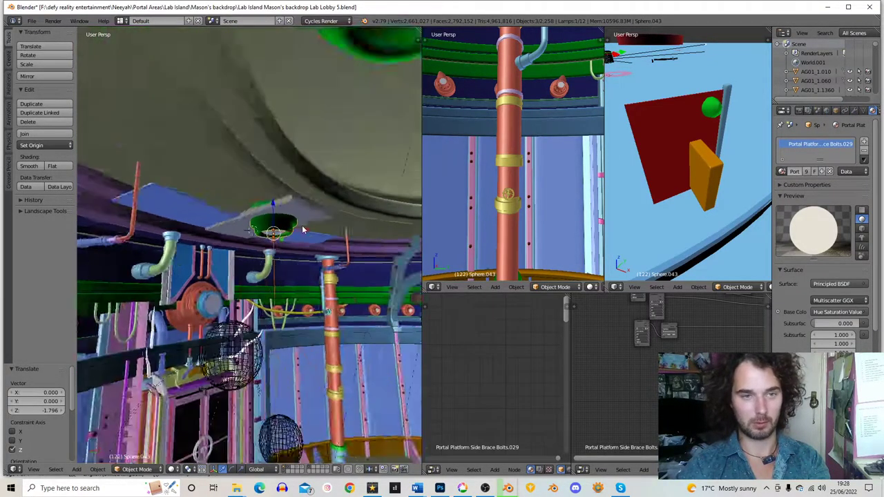
middle_click_drag(279, 237, 251, 211)
scroll(228, 221, "down", 4)
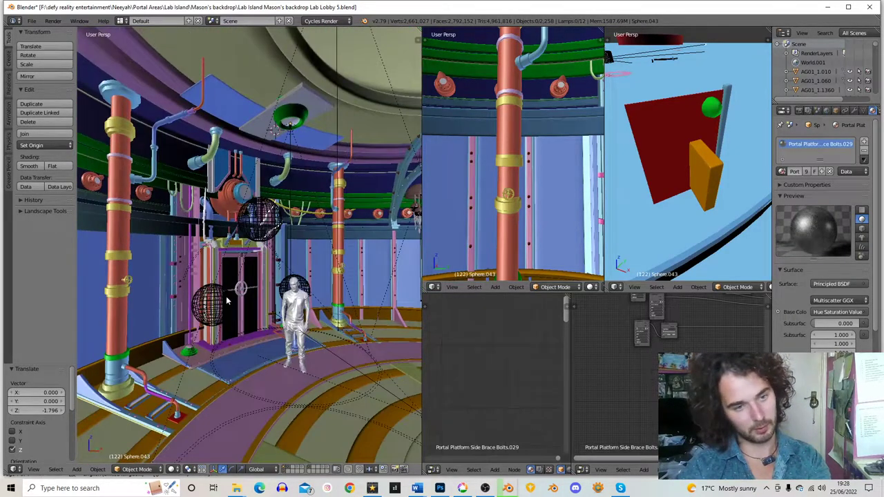
middle_click_drag(259, 247, 259, 264, "shift")
scroll(260, 263, "up", 2)
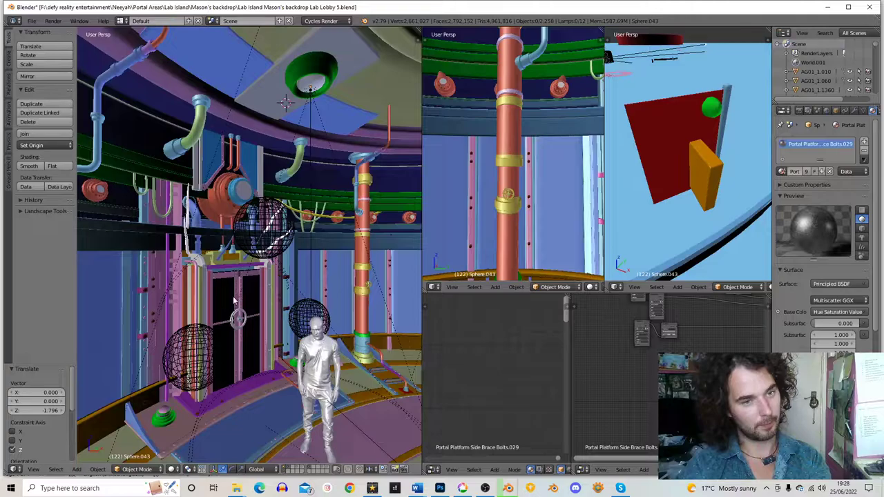
Duplicate the blue triangular side brace of the door platform and raise the copy about 40 units along Z
scroll(238, 277, "up", 1)
middle_click_drag(181, 240, 222, 289)
scroll(222, 289, "down", 2)
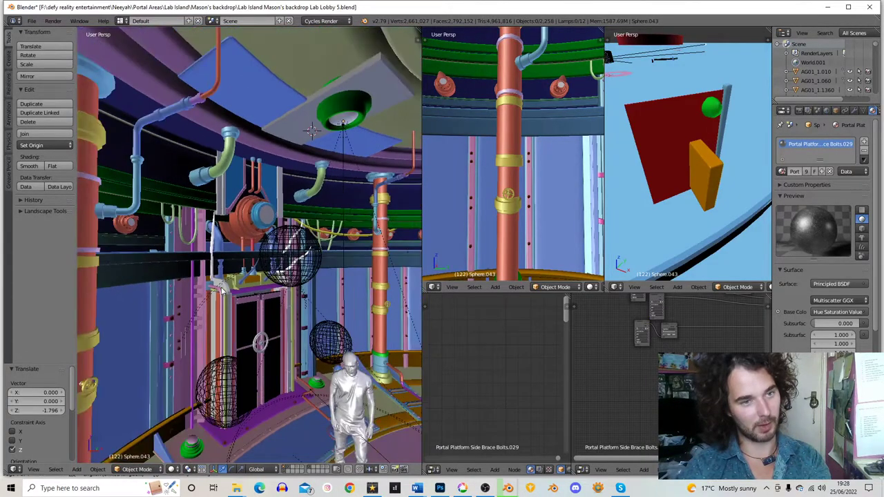
middle_click_drag(258, 328, 265, 235, "shift")
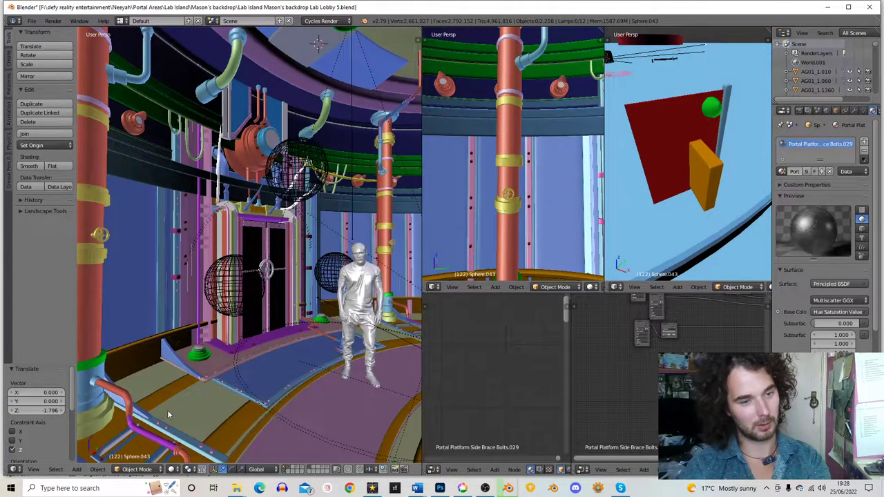
right_click(178, 365)
middle_click_drag(178, 364, 203, 395)
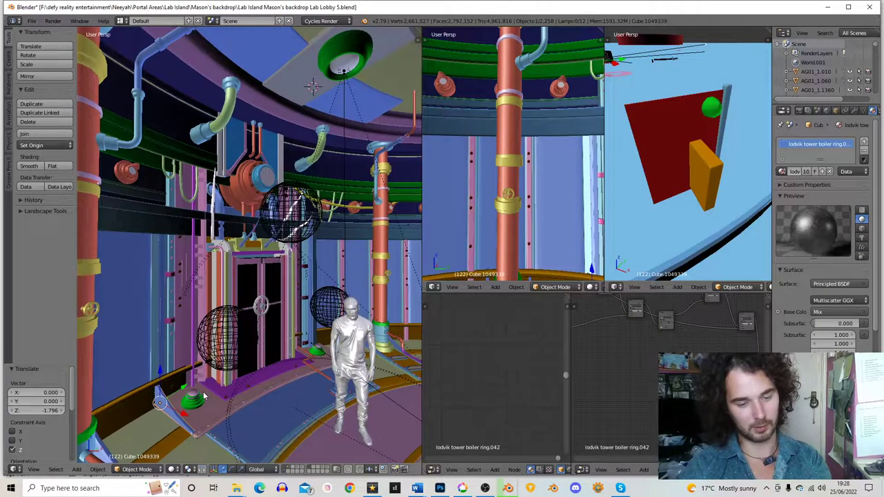
key("shift+d")
key("z")
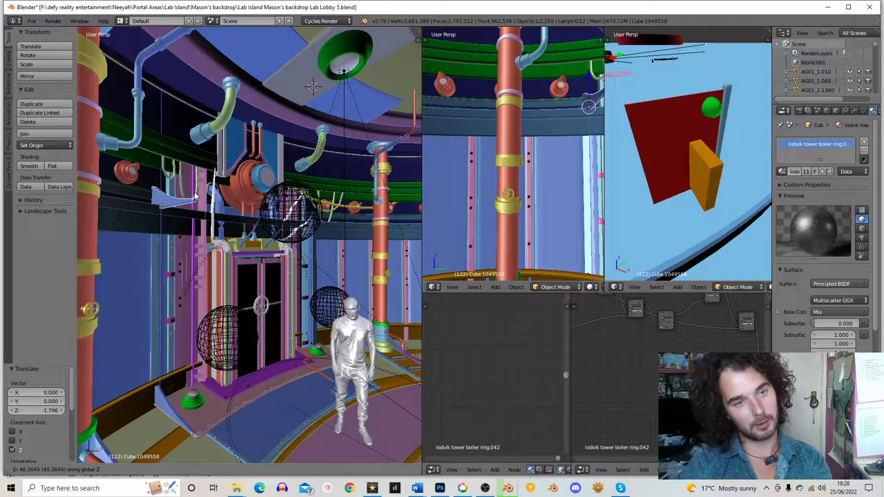
left_click(221, 217)
Move the brace copy in front of the panel above the door, by about 18.1, 10.7 and 17.1 units in X, Y and Z
key("g")
right_click(202, 202)
scroll(203, 202, "up", 2)
middle_click_drag(203, 202, 236, 208)
key("t")
middle_click_drag(144, 245, 174, 274)
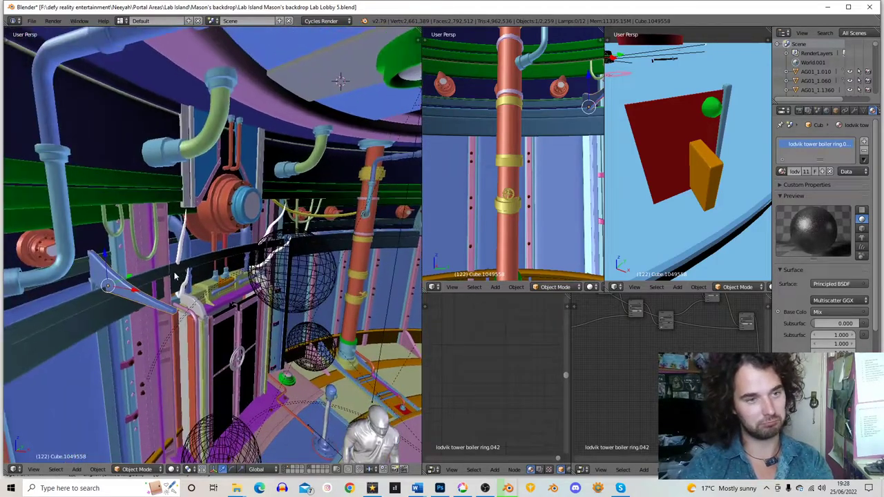
key("g")
left_click(307, 136)
middle_click_drag(306, 137, 290, 198)
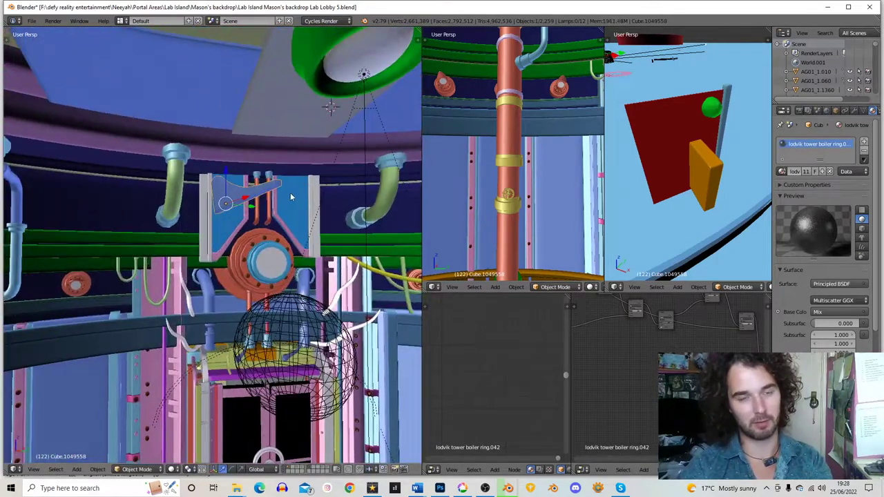
Mirror the brace copy on the Z axis and raise it along Z towards the ceiling
key("t")
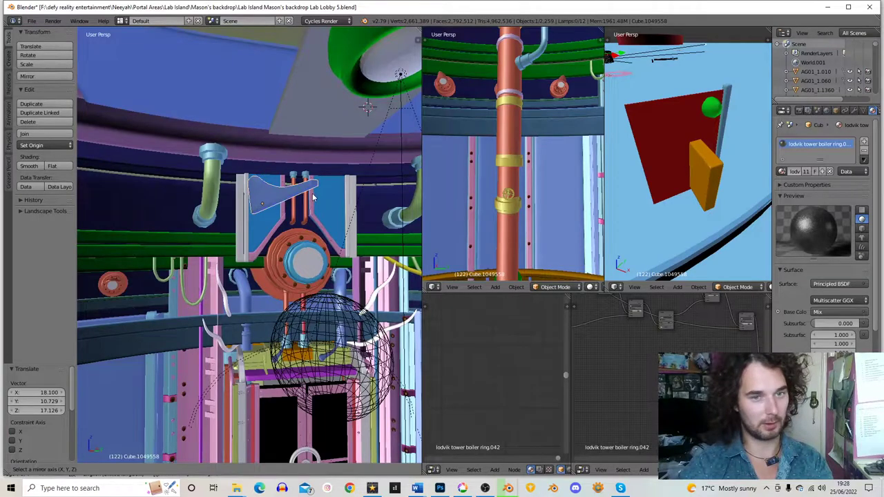
key("ctrl+m")
key("z")
left_click(332, 224)
key("g")
key("z")
left_click(325, 161)
Rotate the brace about Z and reposition it beside the grey ceiling light panel, with a final turn of about -2.5°
middle_click_drag(325, 161, 356, 282)
key("r")
key("z")
left_click(310, 172)
key("g")
left_click(297, 196)
key("r")
key("z")
left_click(282, 240)
Stretch the brace along its local Z axis and enlarge it uniformly by about 1.53
key("s")
key("z")
key("z")
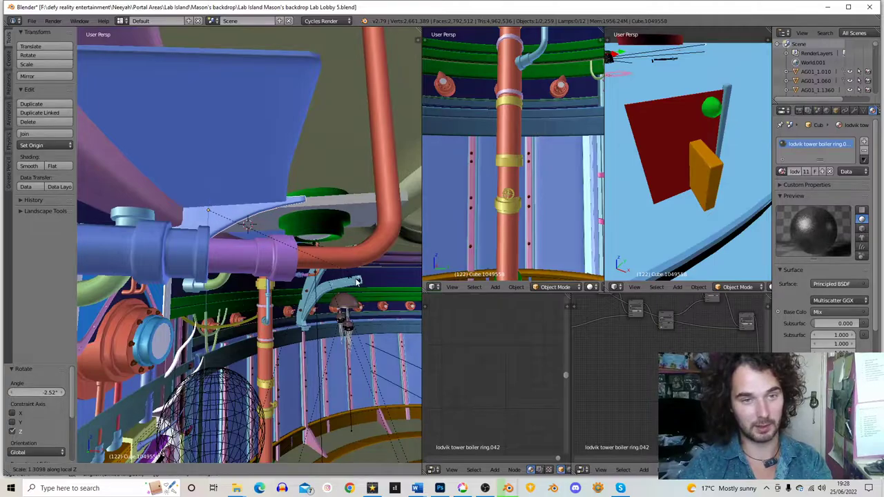
left_click(318, 242)
middle_click_drag(318, 242, 263, 192)
key("s")
left_click(296, 243)
Rotate the brace to follow the grey panel's edge and shift it about 0.08, -0.77 and 0.47 units in X, Y and Z
key("r")
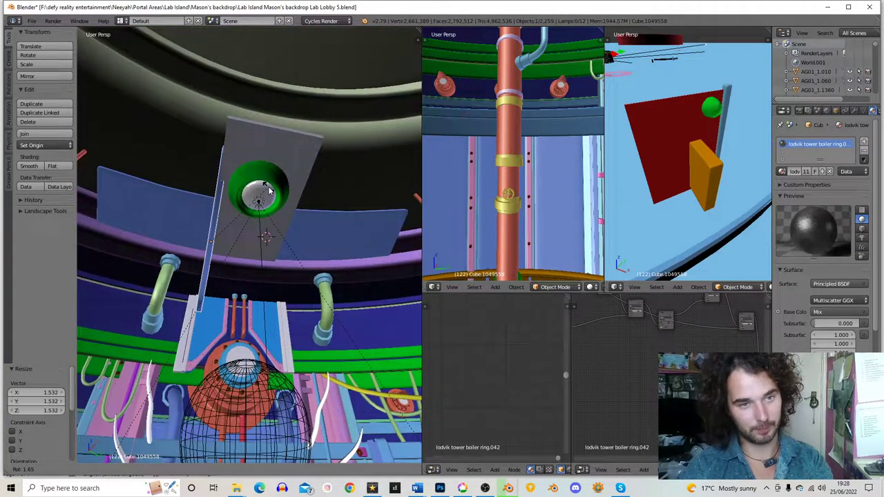
left_click(263, 192)
key("g")
left_click(260, 194)
middle_click_drag(261, 194, 278, 250)
key("c")
middle_click(198, 272)
right_click(199, 270)
Scale the ceiling light's glowing disc, green housing and spot lamp together to about 0.835
right_click(290, 206)
key("KP_Decimal")
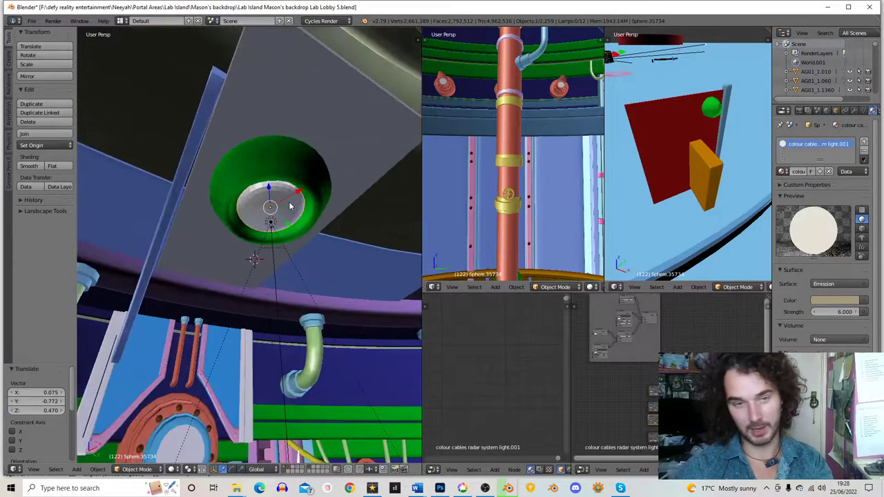
scroll(428, 158, "down", 2)
scroll(290, 221, "down", 7)
middle_click_drag(258, 268, 261, 230)
key("g")
right_click(288, 251)
right_click(290, 251, "shift")
scroll(279, 257, "down", 2)
scroll(263, 280, "up", 3)
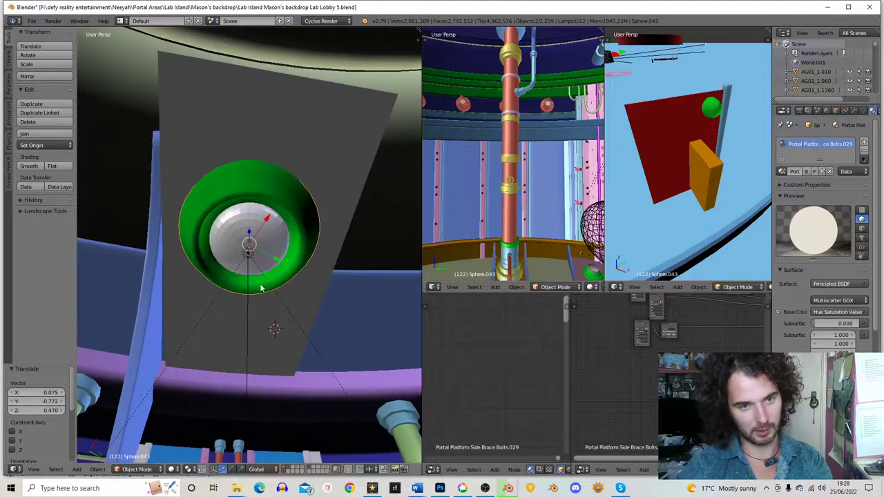
right_click(265, 277, "shift")
key("g")
right_click(312, 452)
middle_click_drag(290, 352, 311, 284)
key("s")
left_click(299, 276)
scroll(290, 269, "down", 2)
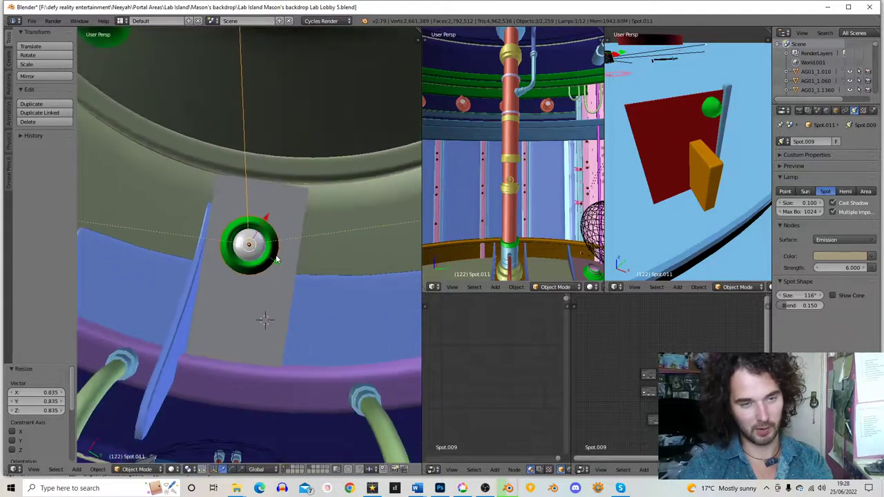
Shift the ceiling light along the grey panel, about -0.07 units in Y and finally about 0.43 in X
key("g")
key("x")
left_click(288, 262)
key("g")
key("y")
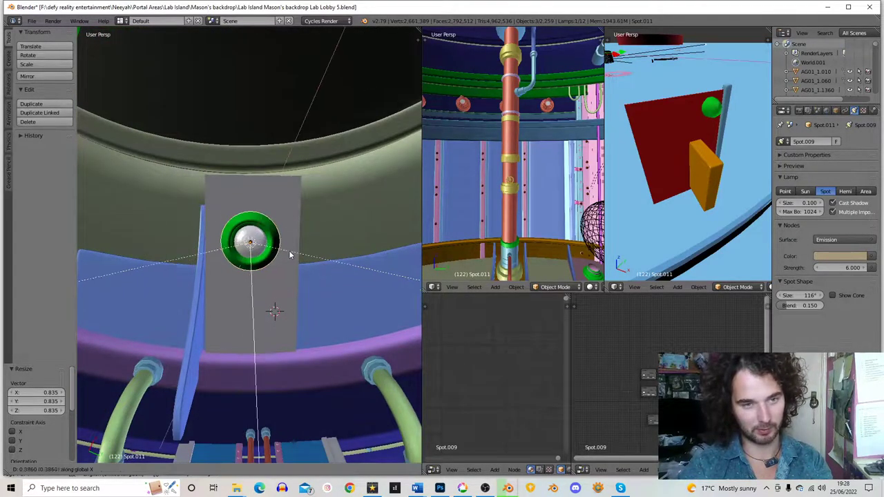
key("x")
left_click(290, 253)
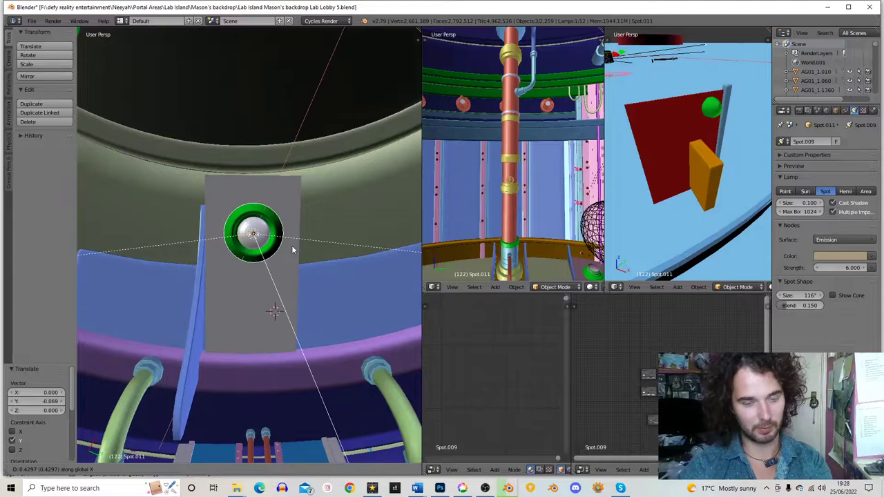
Switch to Photoshop and examine the ceiling lights across the lobby1 done.png render
left_click(441, 488)
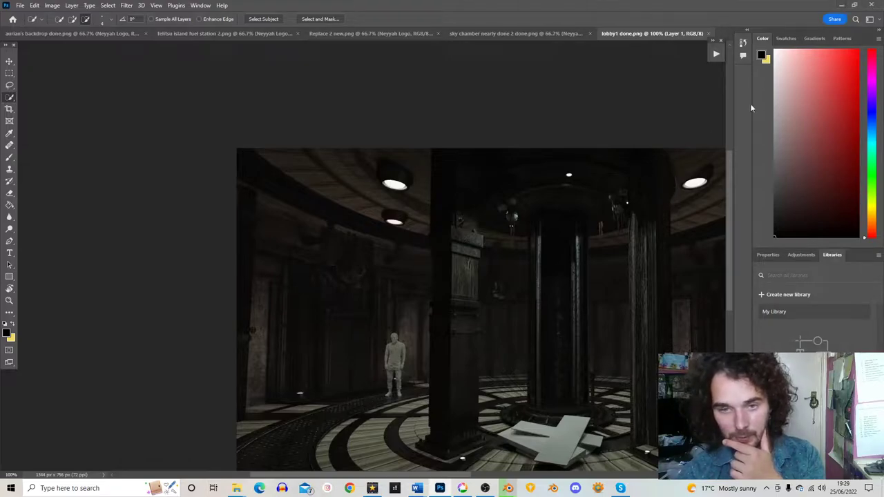
left_click_drag(371, 476, 490, 475)
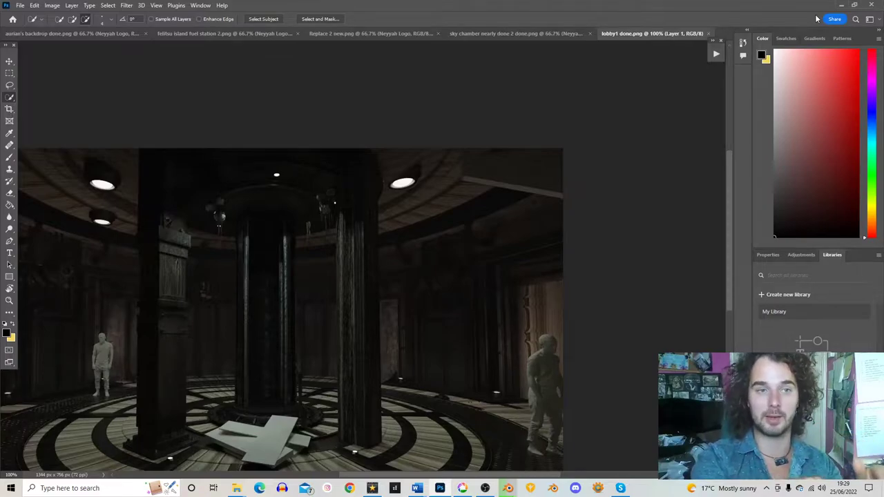
left_click(853, 6)
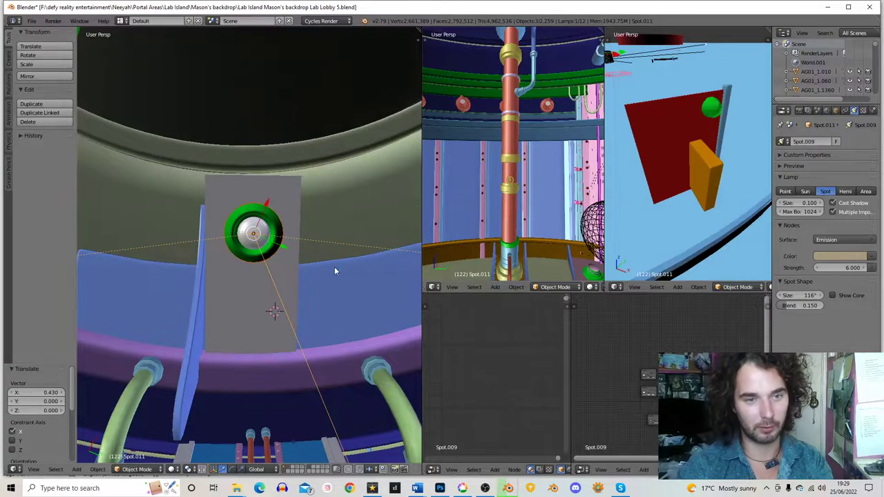
Scale the ceiling light in Blender to about 0.91 and readjust it along X and Y, ending with about 0.48 in X
key("s")
left_click(328, 262)
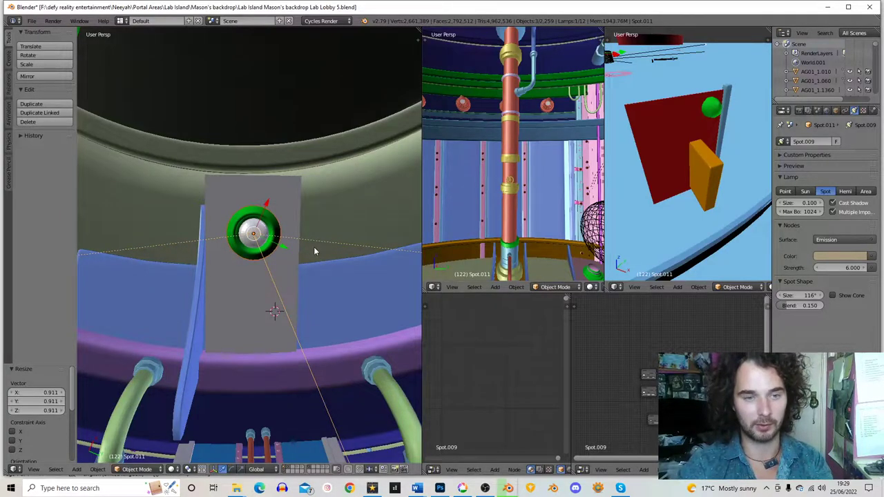
key("g")
key("x")
left_click(313, 251)
key("g")
key("y")
left_click(312, 247)
key("g")
key("x")
left_click(311, 246)
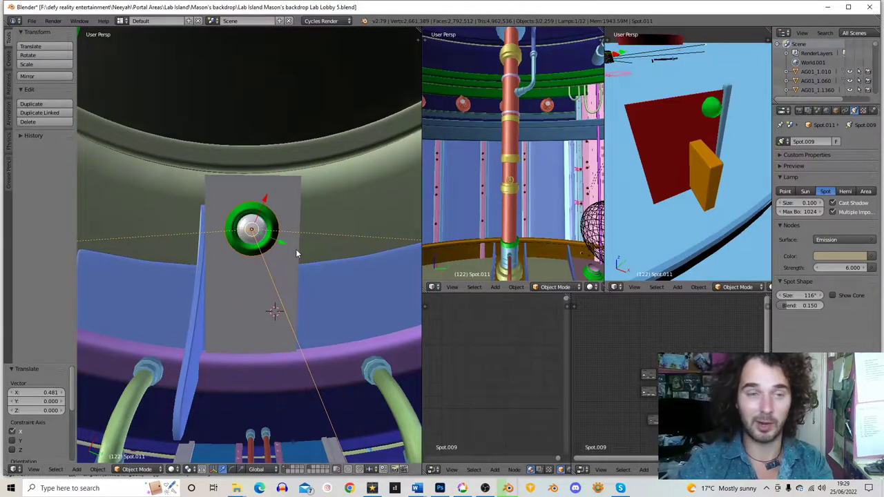
Duplicate the ceiling light about 3.3 units along Y on the grey panel and nudge the copy about 0.57 further
key("shift+d")
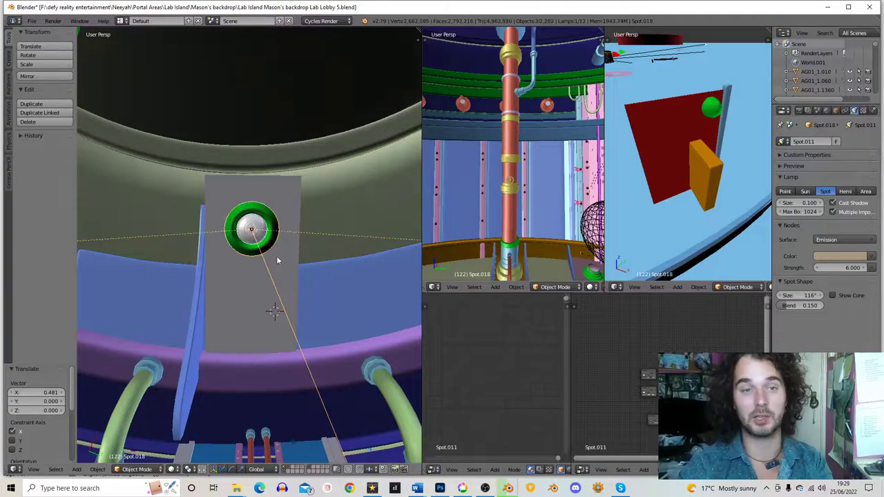
key("y")
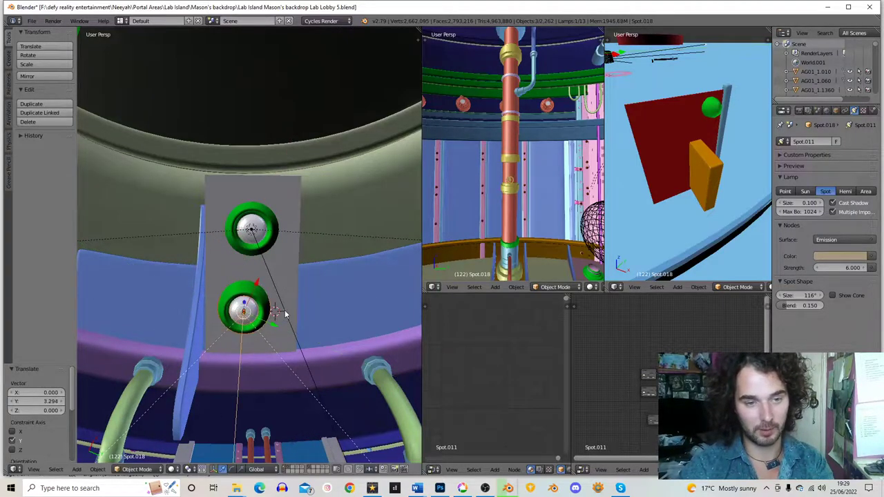
left_click(300, 315)
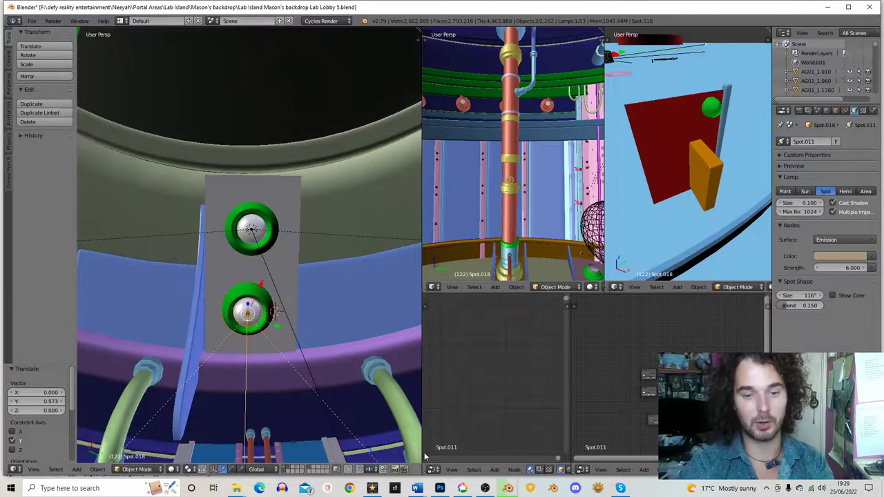
Switch to Photoshop at full window size and show the end of the recorded actions list for lobby1 done.png
left_click(440, 488)
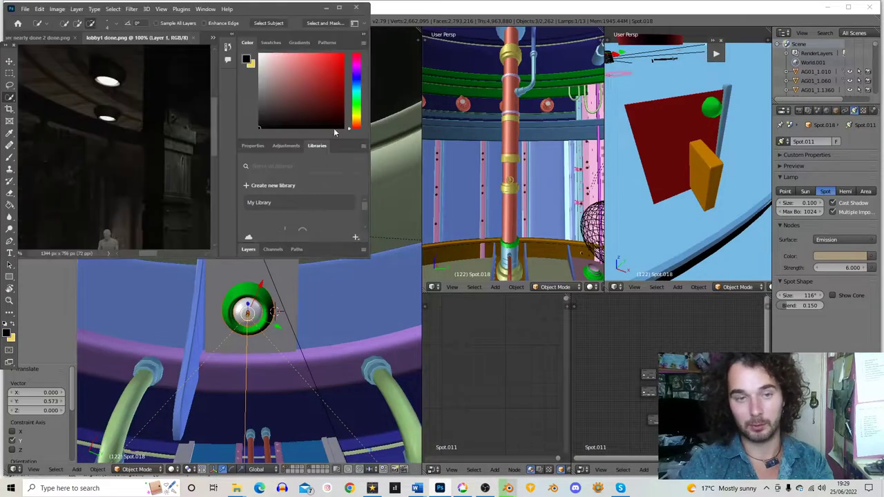
left_click(341, 9)
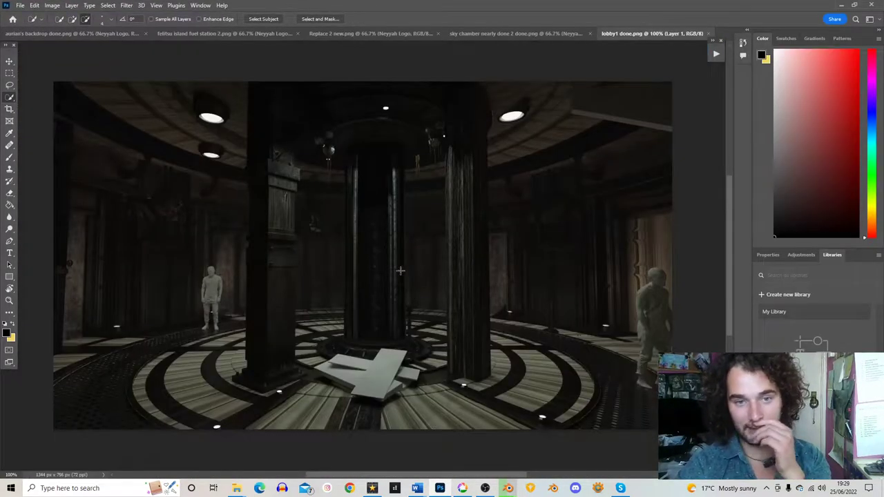
left_click(715, 54)
left_click_drag(702, 82, 702, 394)
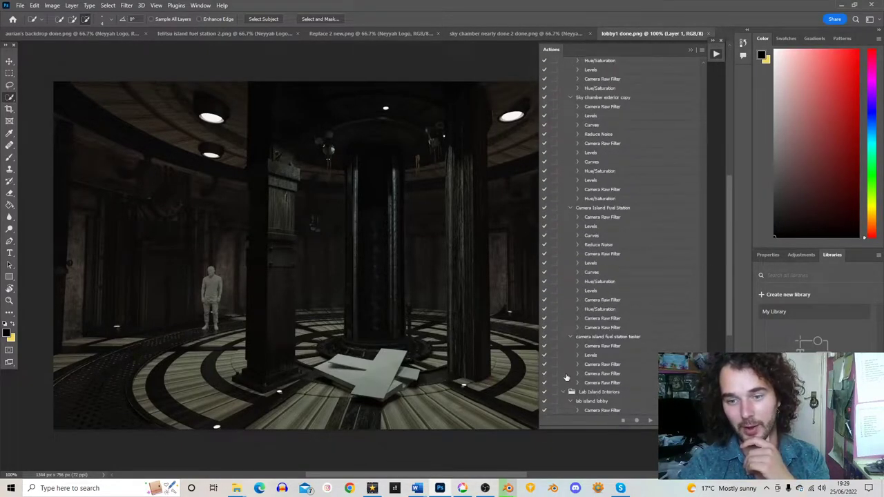
Look through the recorded actions and select "lab island lobby" in the Lab Island Interiors set
left_click(602, 410)
left_click_drag(702, 401, 700, 328)
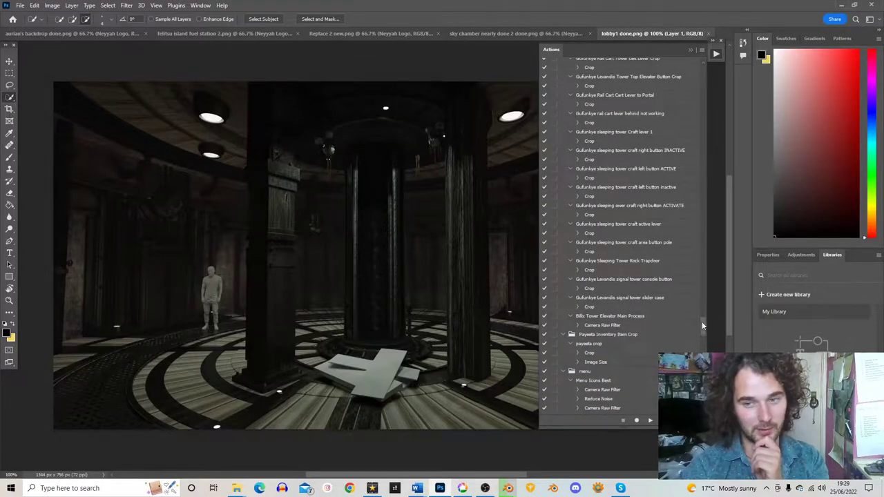
scroll(594, 258, "up", 4)
left_click_drag(703, 323, 703, 395)
left_click(585, 384)
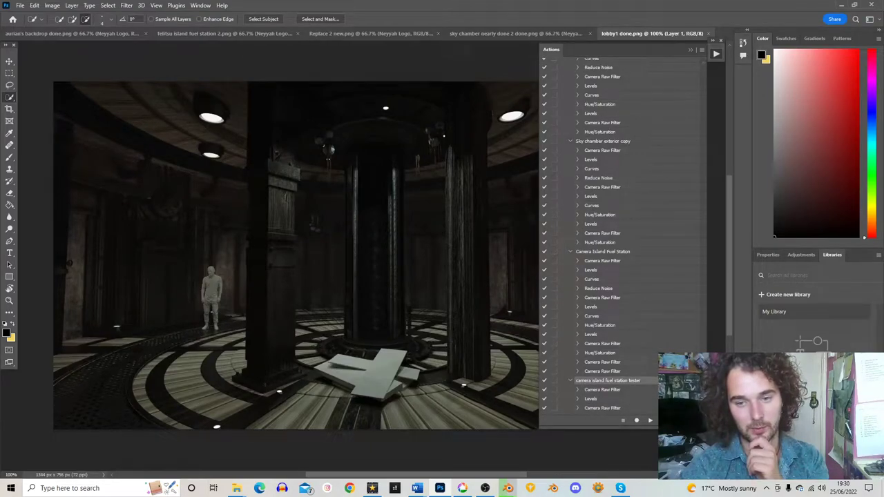
scroll(643, 407, "down", 3)
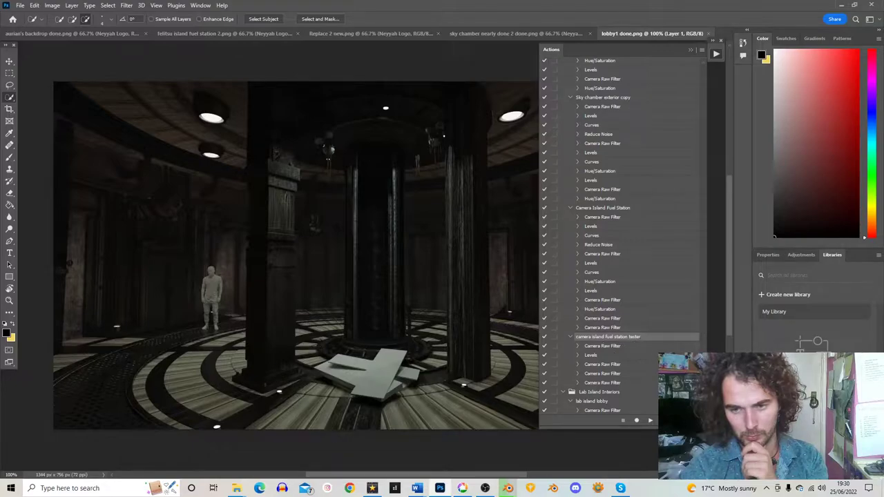
left_click(598, 401)
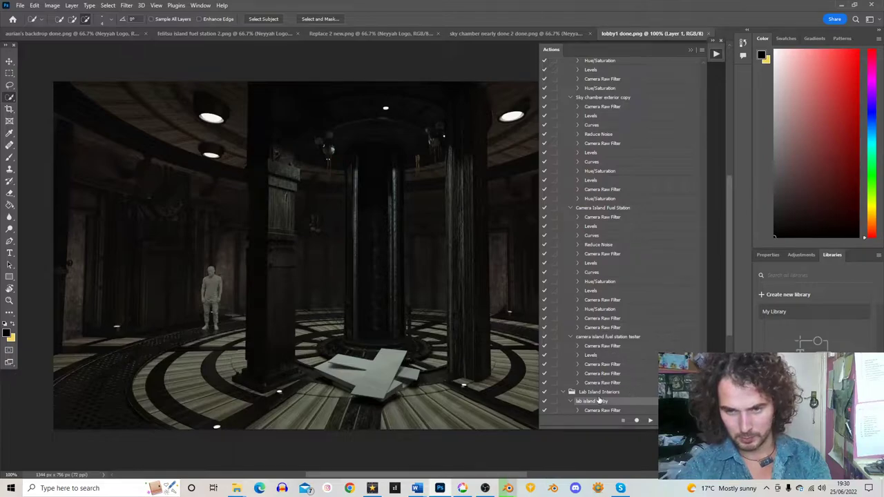
left_click(126, 5)
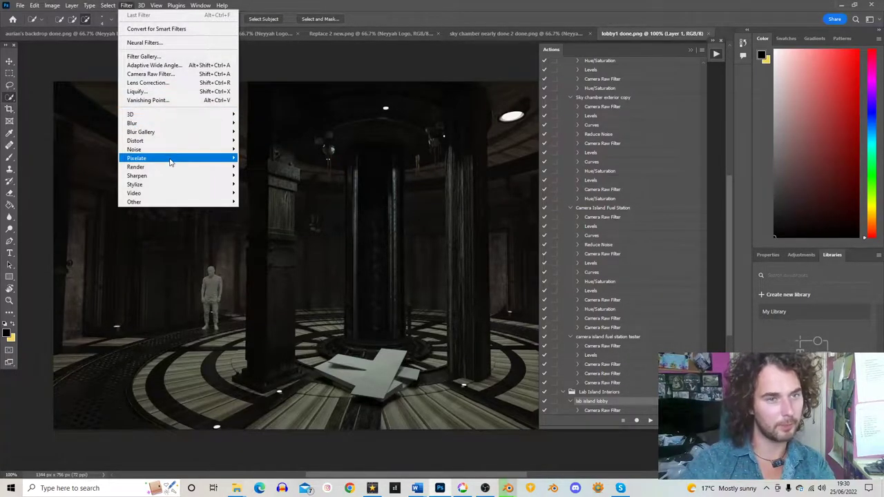
mouse_move(168, 151)
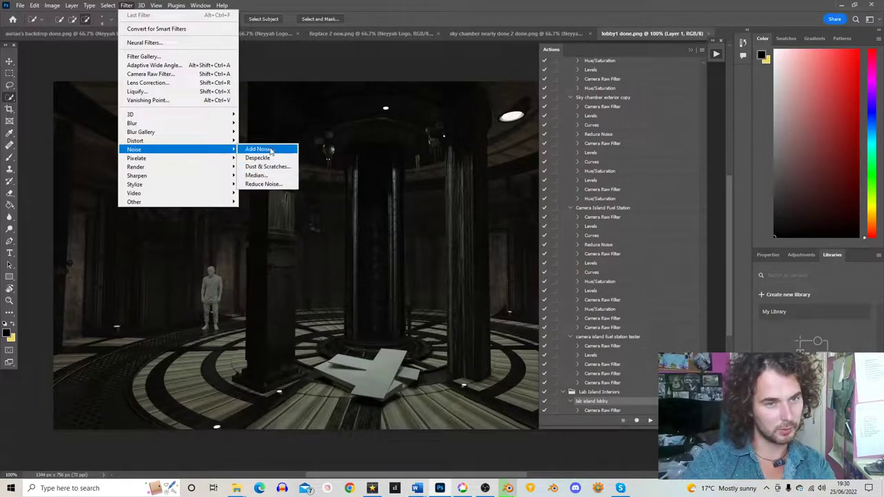
left_click(262, 185)
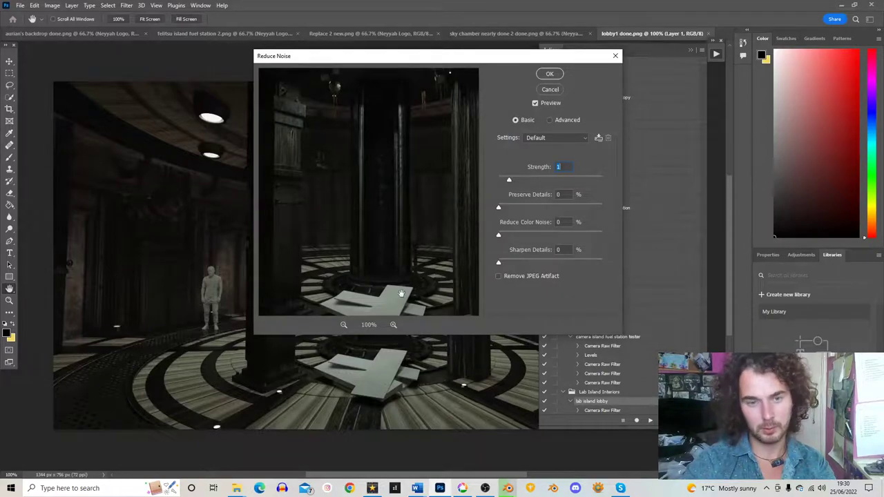
left_click(551, 90)
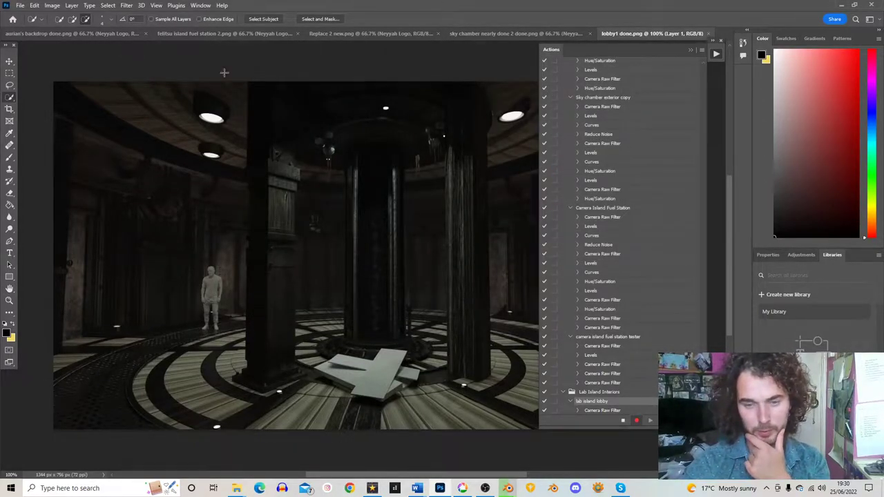
Apply Reduce Noise at strength 1 with the other amounts at 0% while recording the lab island lobby action, and stop recording
left_click(54, 6)
mouse_move(75, 35)
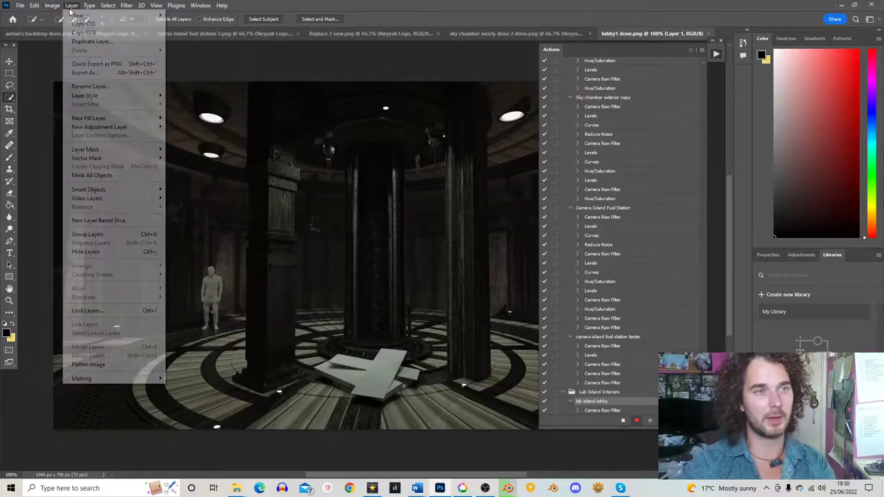
left_click(127, 4)
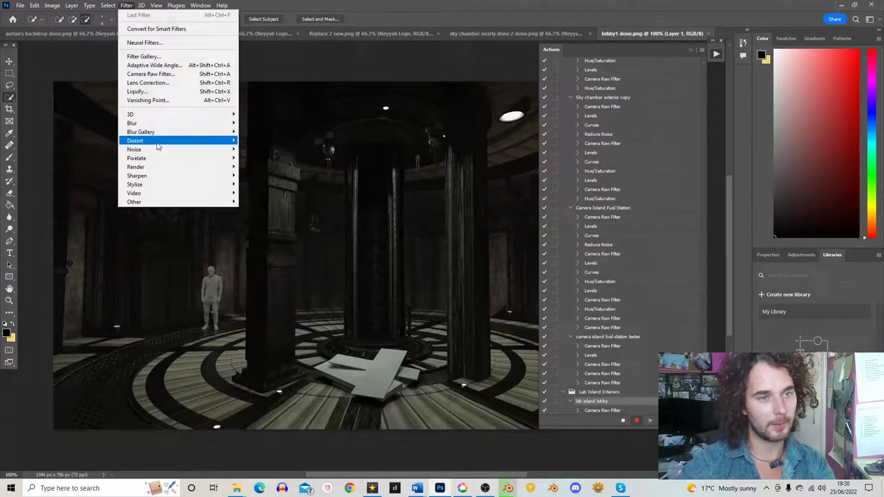
mouse_move(153, 169)
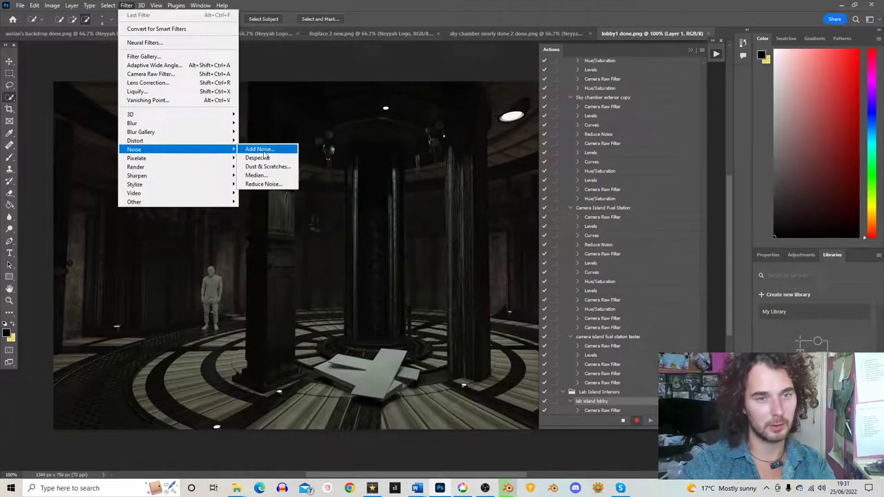
left_click(265, 184)
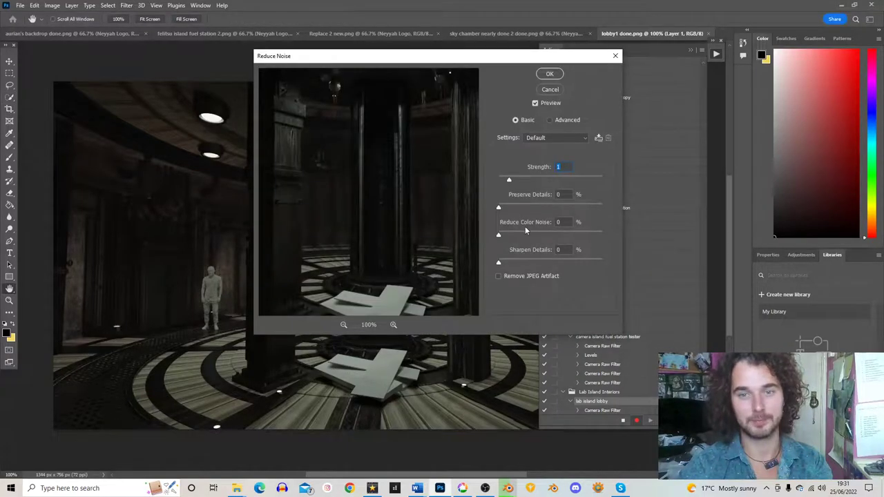
left_click(551, 70)
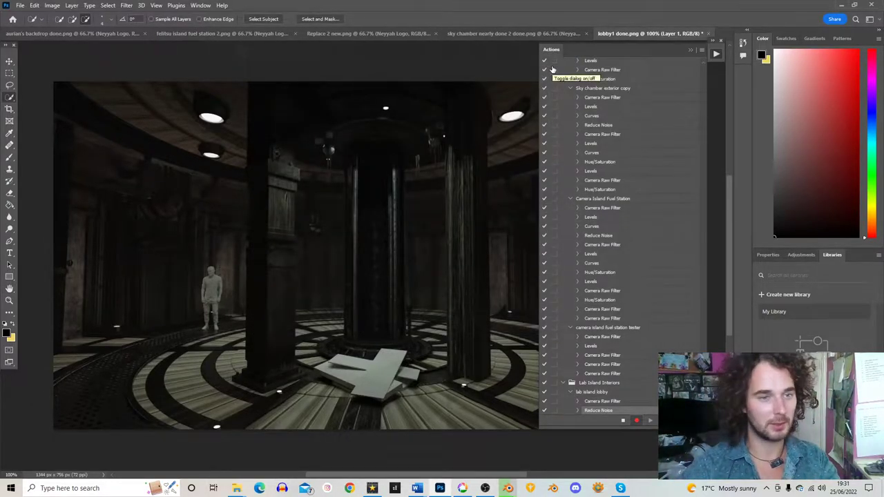
left_click(623, 421)
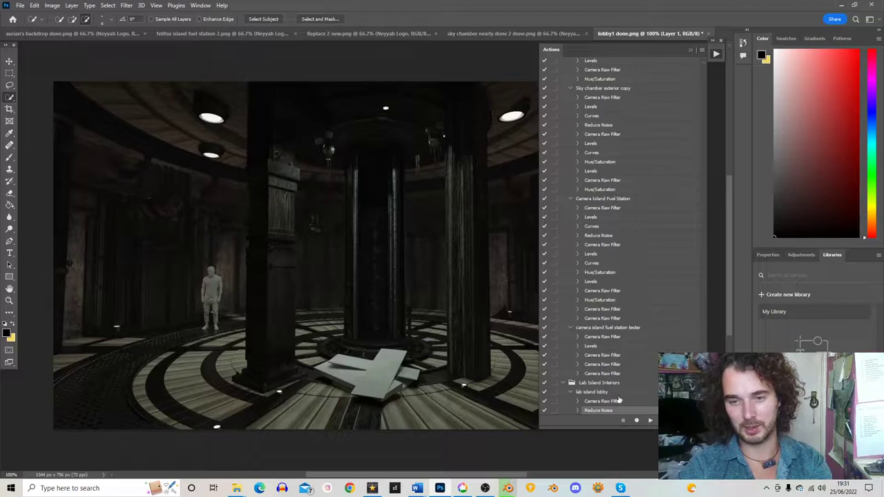
Duplicate the recorded Reduce Noise step, move the copy below Levels in the camera island fuel station tester action, and collapse the actions list
left_click(701, 50)
left_click(728, 85)
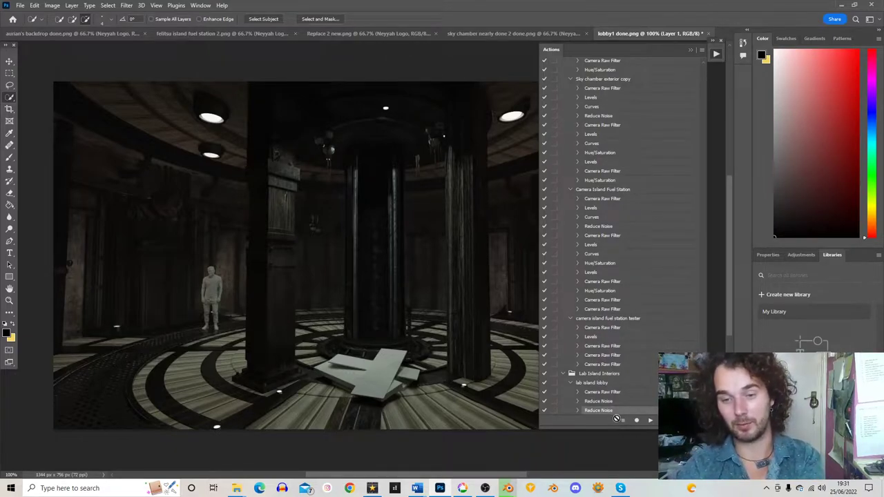
left_click_drag(607, 415, 606, 346)
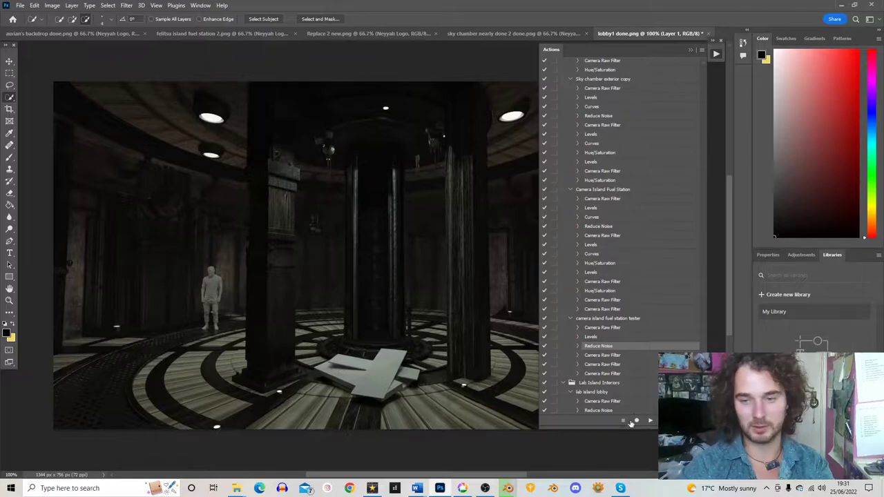
left_click(718, 54)
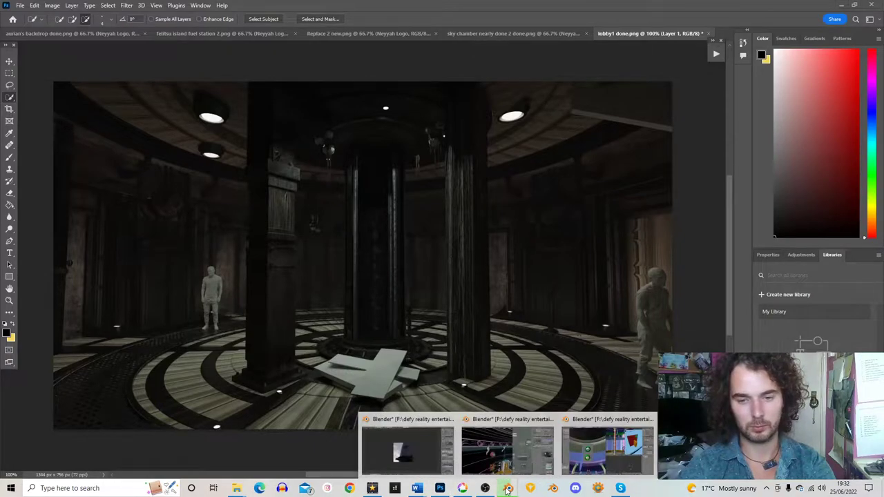
Switch to Blender to check the felistu island fuel ring render, and return to the Lab Island Lab Lobby 5 file
left_click(410, 446)
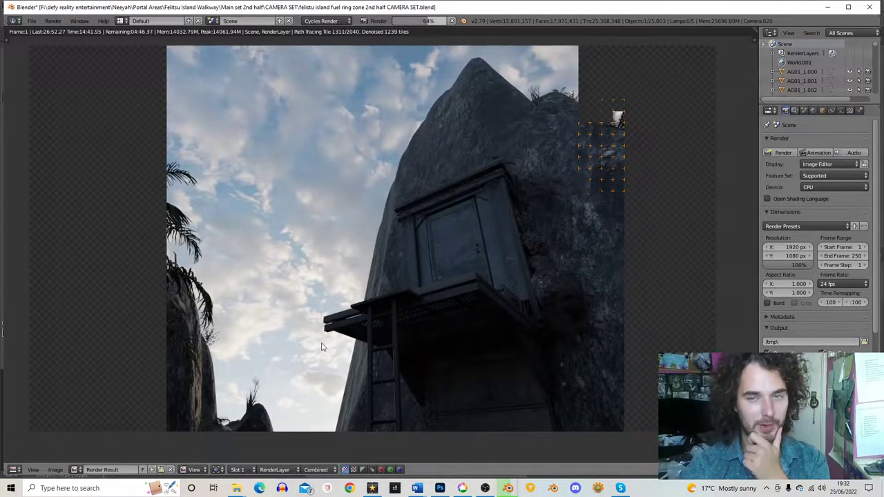
left_click(827, 7)
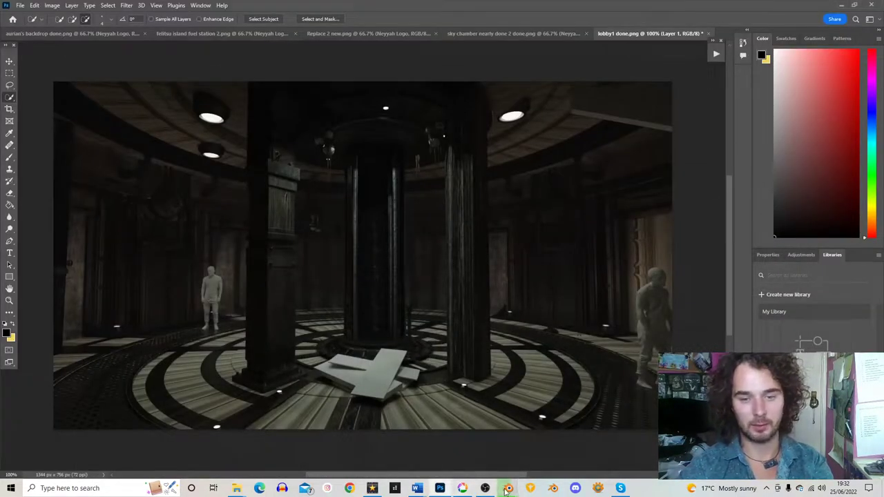
mouse_move(507, 488)
left_click(606, 445)
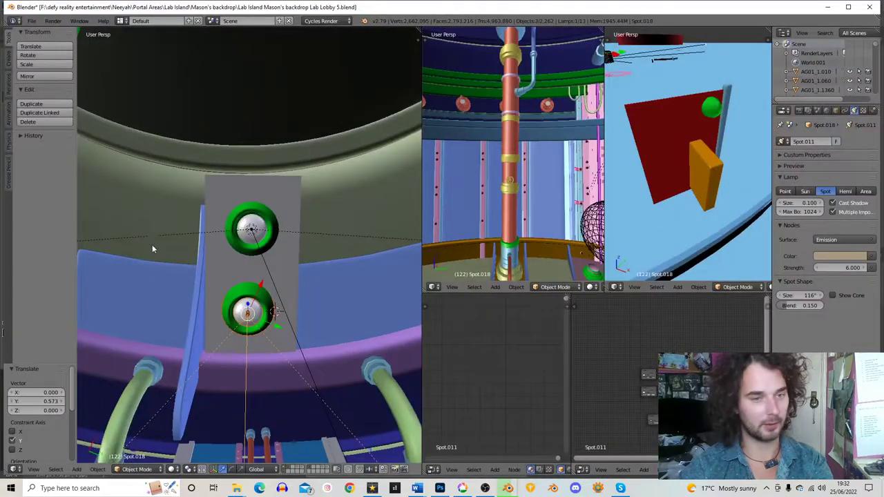
Scale the duplicated ceiling light to about 0.4 and raise it about 1.64 along Z toward the grey panel
key("KP_Decimal")
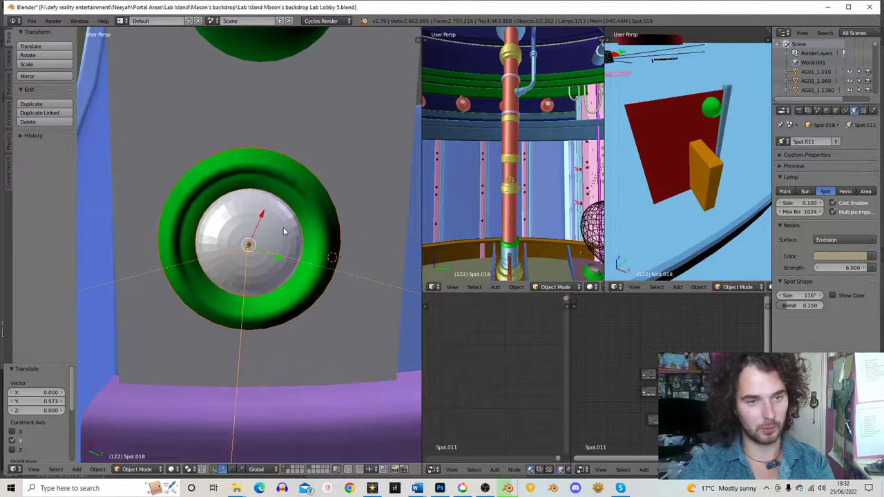
key("s")
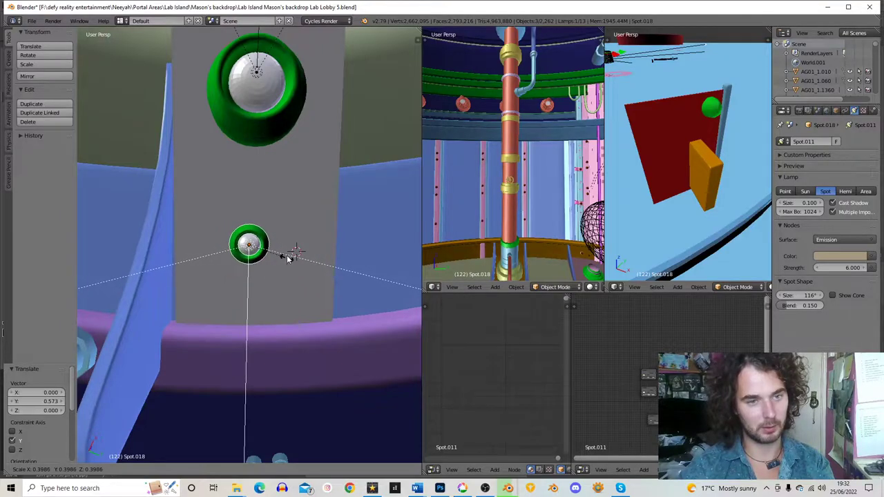
left_click(288, 257)
scroll(266, 239, "down", 7)
middle_click_drag(263, 235, 307, 269)
key("z")
key("z")
key("g")
key("z")
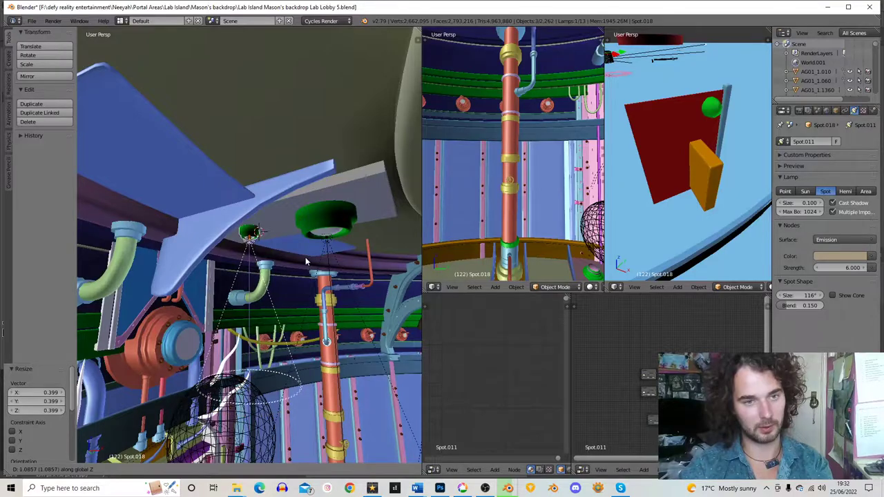
left_click(306, 257)
middle_click_drag(306, 258, 291, 229)
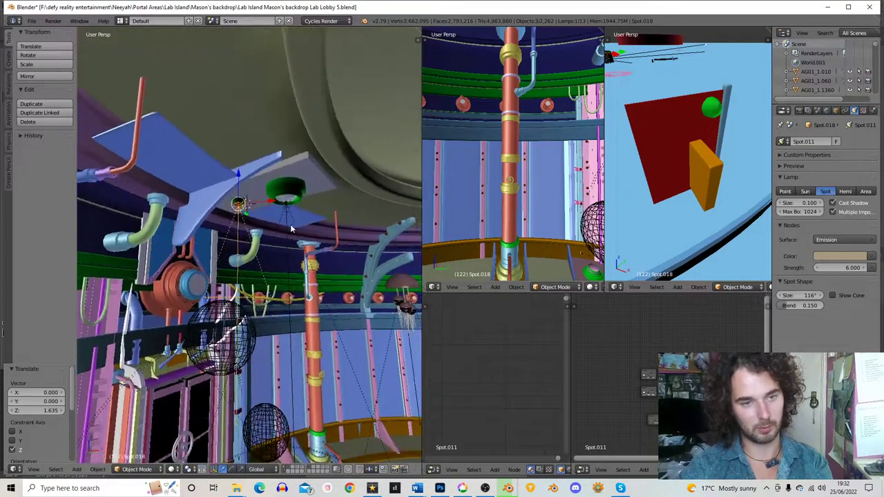
Duplicate the wireframe light sphere in front of the doorway and move the copy up about 16.3 along Z
middle_click_drag(274, 282, 279, 314)
right_click(239, 309)
key("shift+d")
key("z")
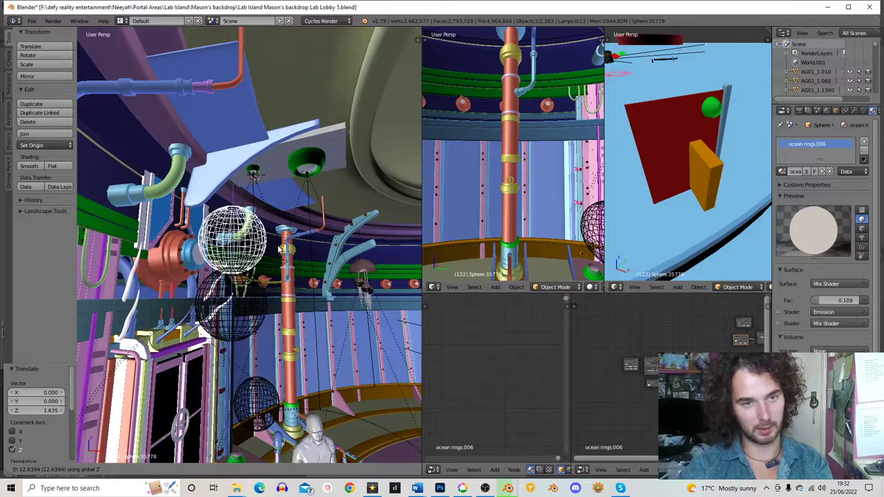
left_click(270, 250)
scroll(290, 237, "up", 3)
middle_click_drag(280, 279, 223, 354)
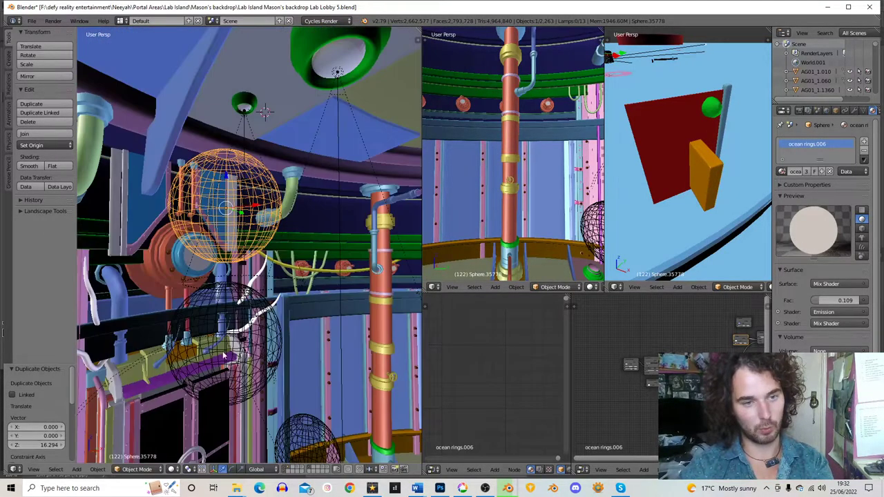
Rescale the copied sphere and place it under the small ceiling light, with a final shift of about -0.34 X, -1.16 Y and 0.53 Z
key("s")
left_click(276, 215)
middle_click_drag(277, 215, 289, 199)
key("g")
left_click(355, 186)
middle_click_drag(355, 187, 326, 200)
key("g")
left_click(267, 182)
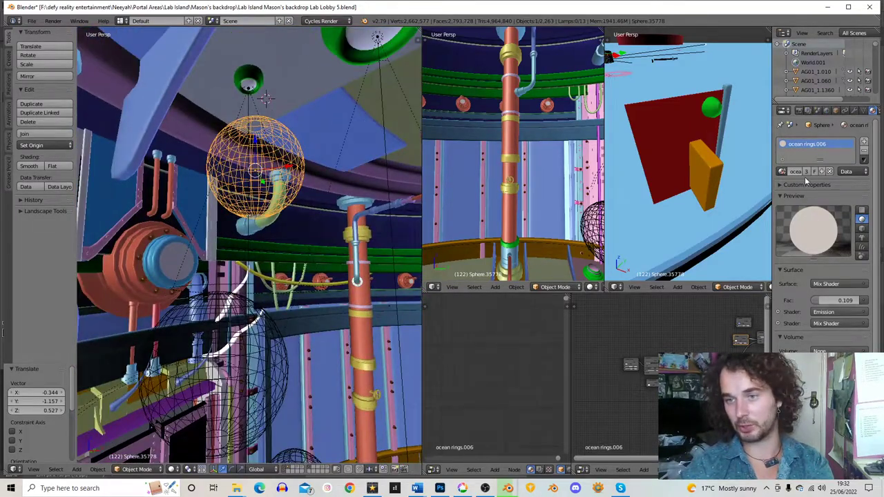
Examine the copied sphere's ocean rings.006 emission nodes and strength, and its object transform and display settings
scroll(537, 388, "up", 1)
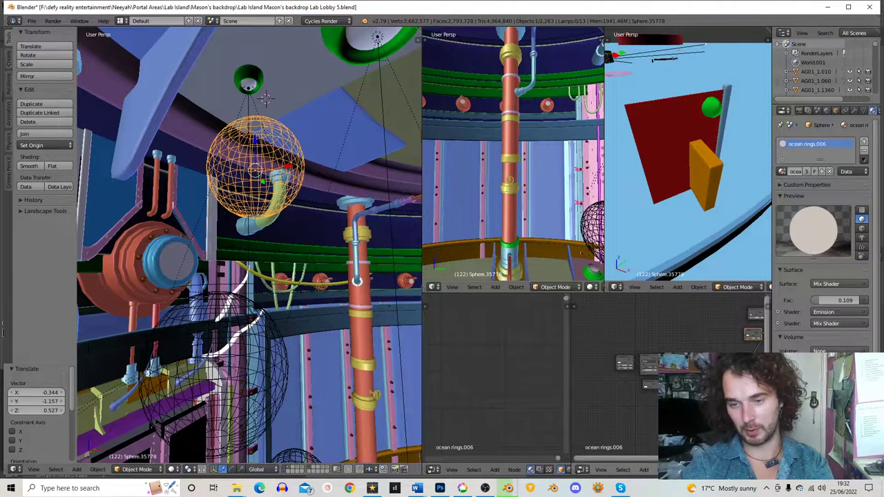
key("KP_Decimal")
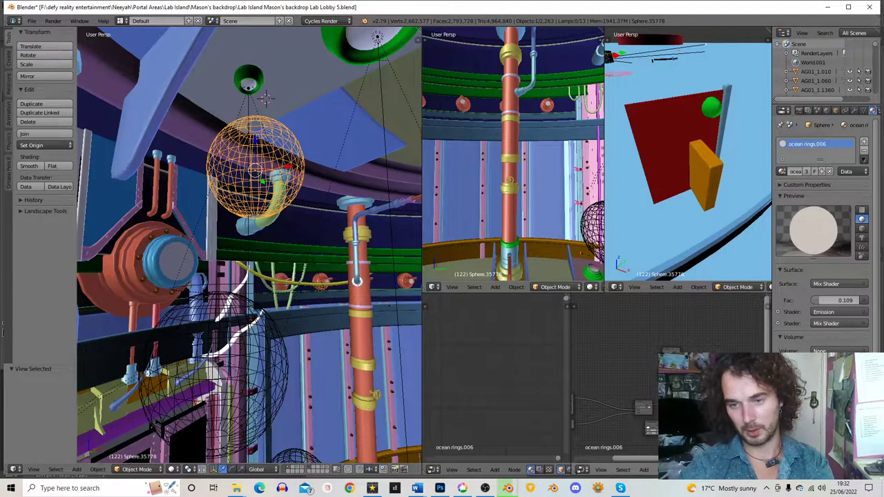
scroll(667, 381, "up", 10)
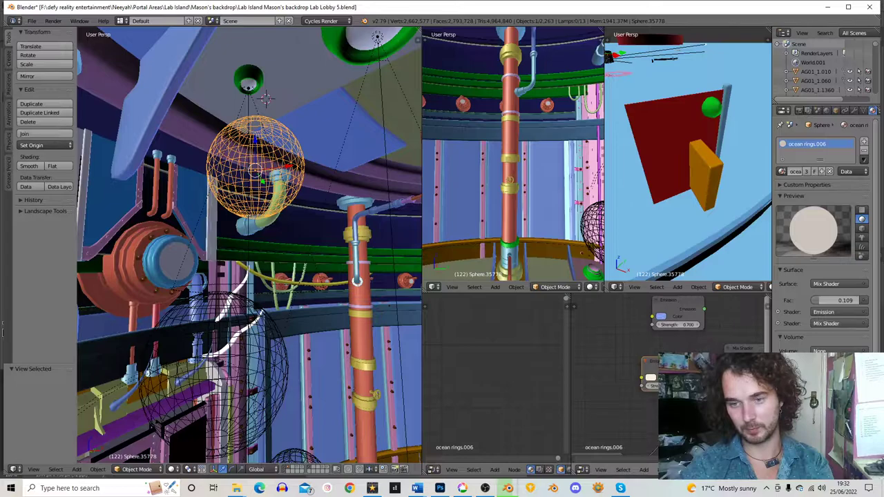
scroll(691, 356, "up", 3)
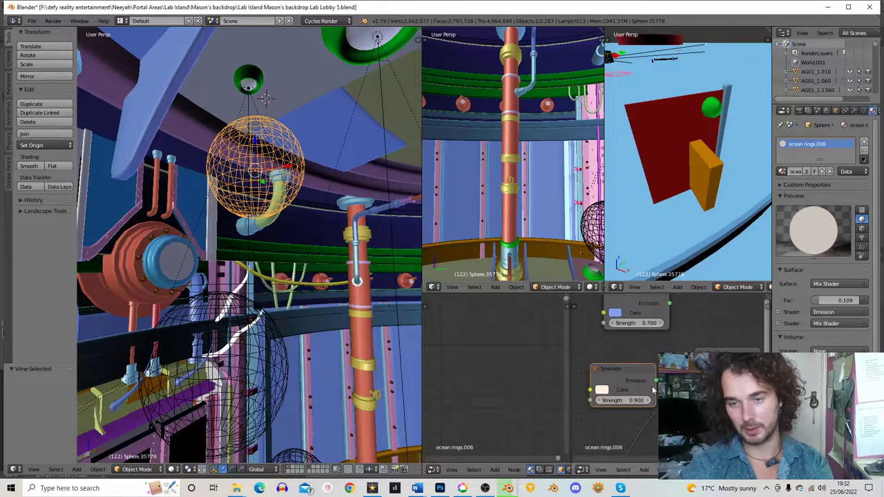
middle_click_drag(653, 413, 628, 413)
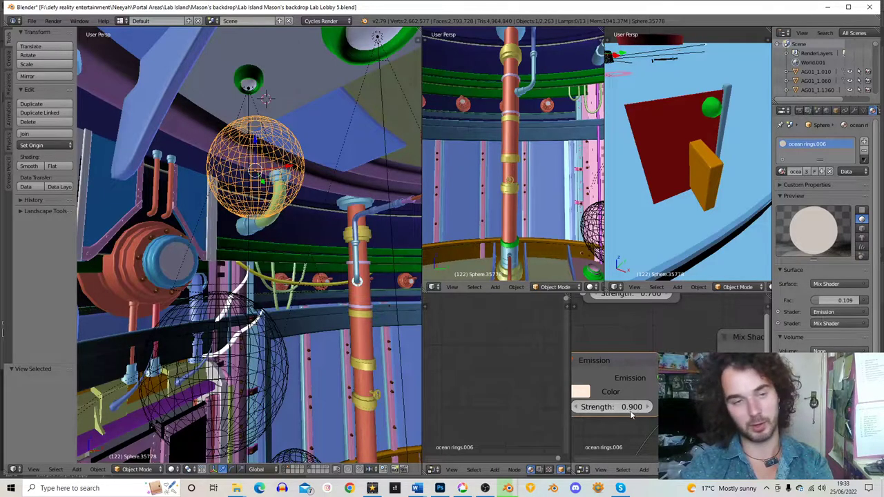
scroll(630, 413, "down", 5)
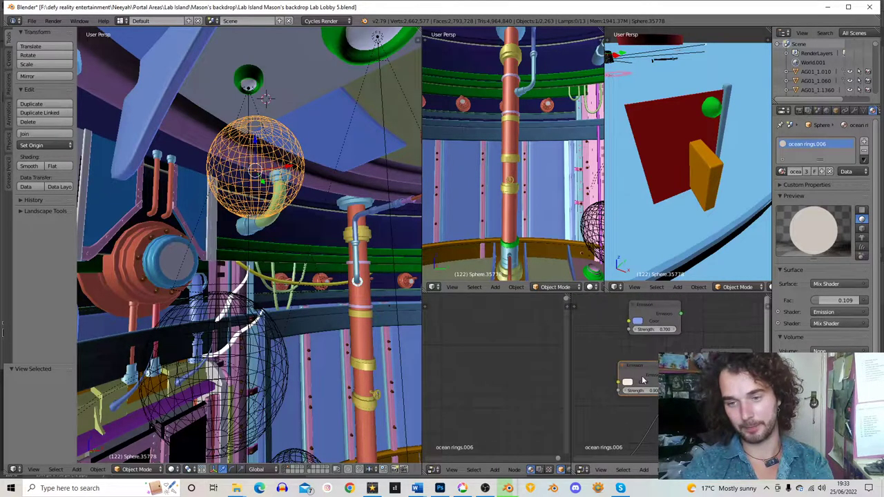
scroll(641, 384, "down", 3)
middle_click_drag(623, 384, 698, 370)
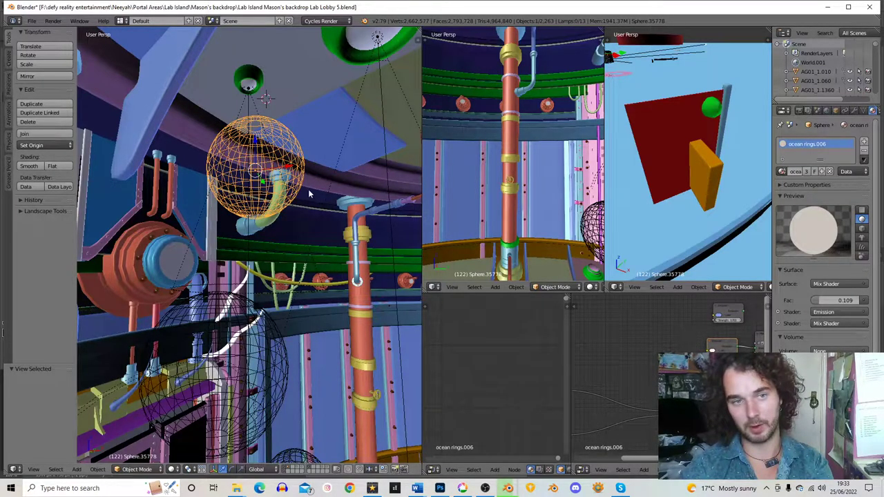
left_click(835, 112)
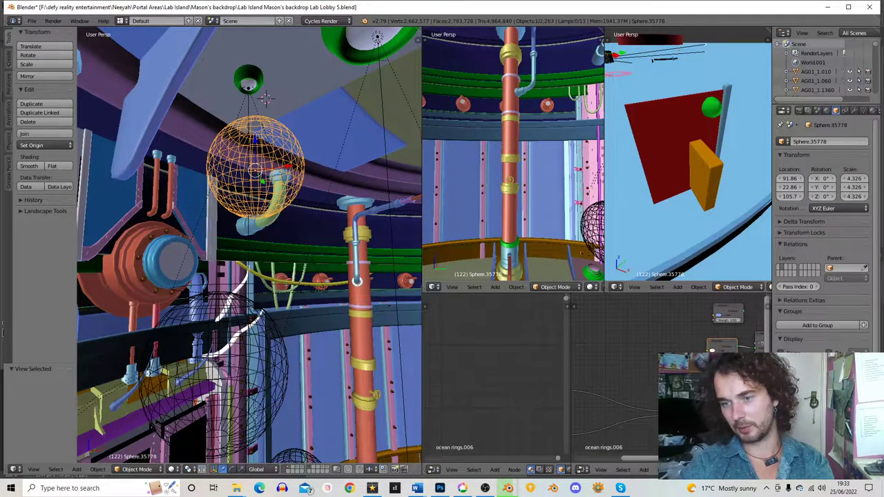
scroll(822, 234, "down", 3)
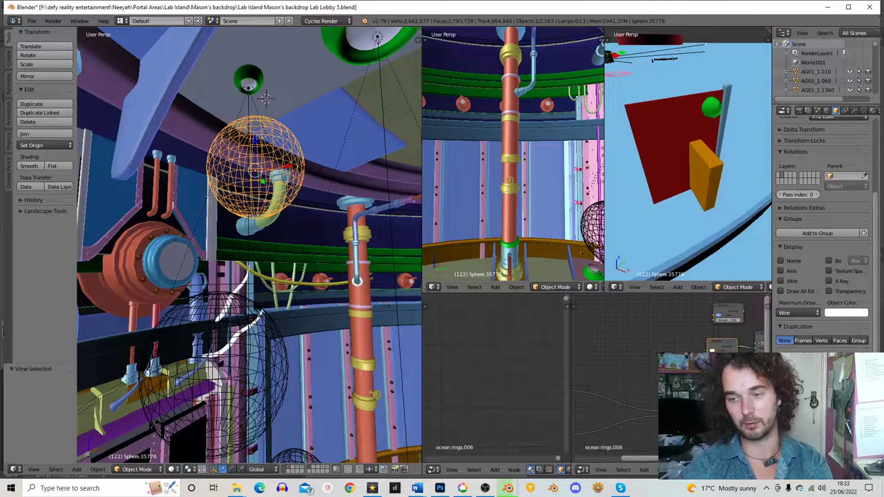
Rescale the sphere under the small ceiling light again and shift it about -1.06 in X and 0.26 in Y
middle_click_drag(232, 156, 312, 185)
key("s")
left_click(351, 198)
key("g")
left_click(337, 199)
scroll(336, 200, "down", 4)
Switch to Photoshop to check lobby1 done.png, return to Blender and examine the ceiling lights and sphere from several angles
left_click(440, 488)
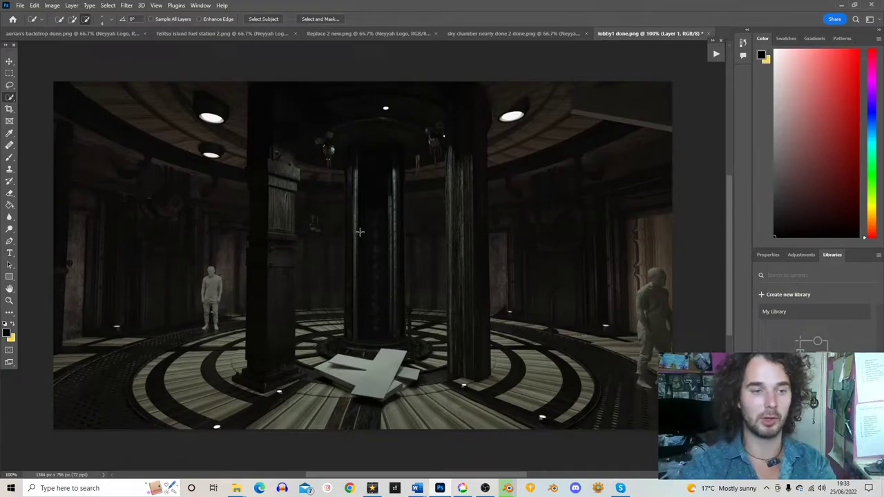
left_click(840, 6)
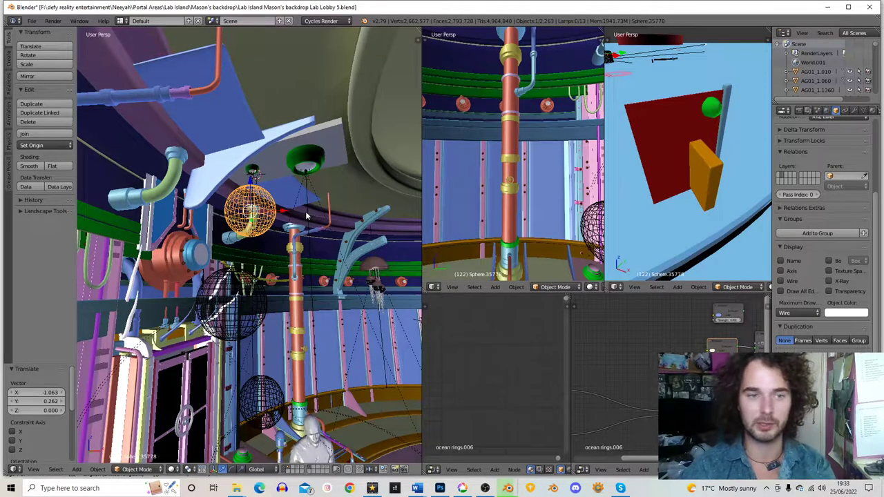
middle_click_drag(306, 223, 289, 226)
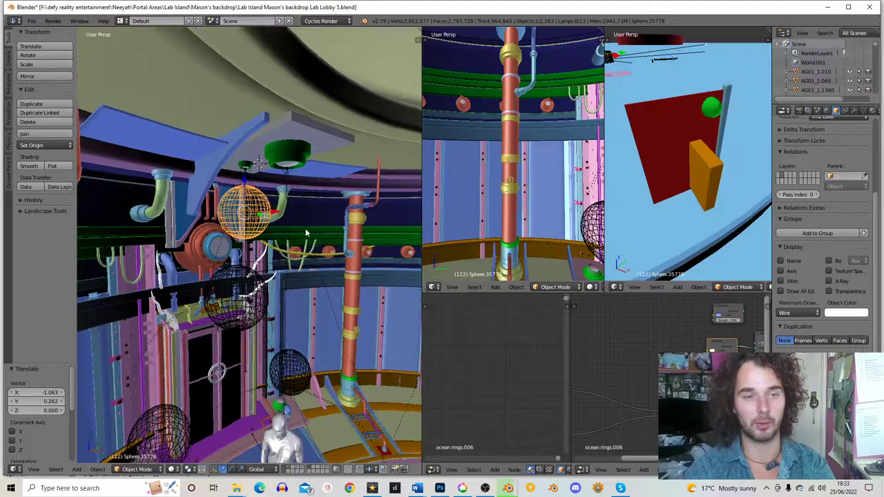
scroll(306, 233, "up", 5)
scroll(327, 231, "down", 5)
middle_click_drag(327, 232, 319, 280)
Switch to the felistu island fuel ring file and examine its render in progress around the cliffside door and platform
left_click(513, 493)
mouse_move(513, 491)
left_click(497, 447)
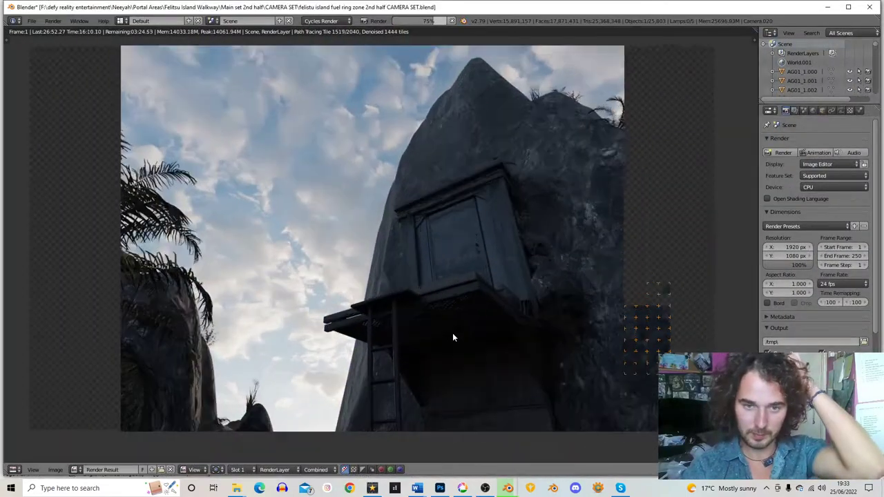
scroll(452, 337, "up", 1)
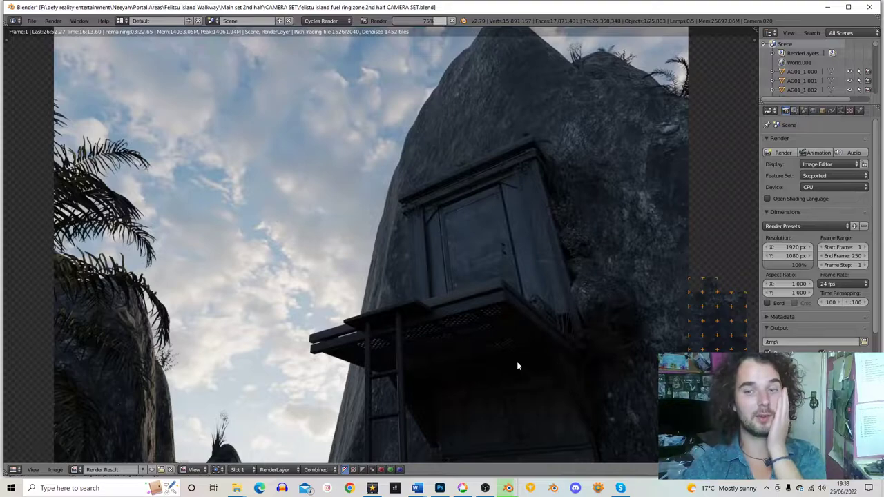
scroll(516, 359, "down", 1)
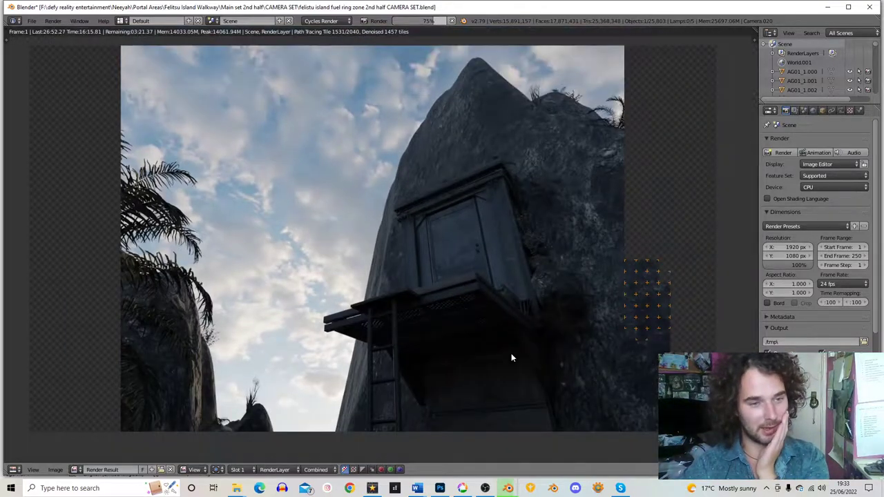
scroll(489, 353, "up", 1)
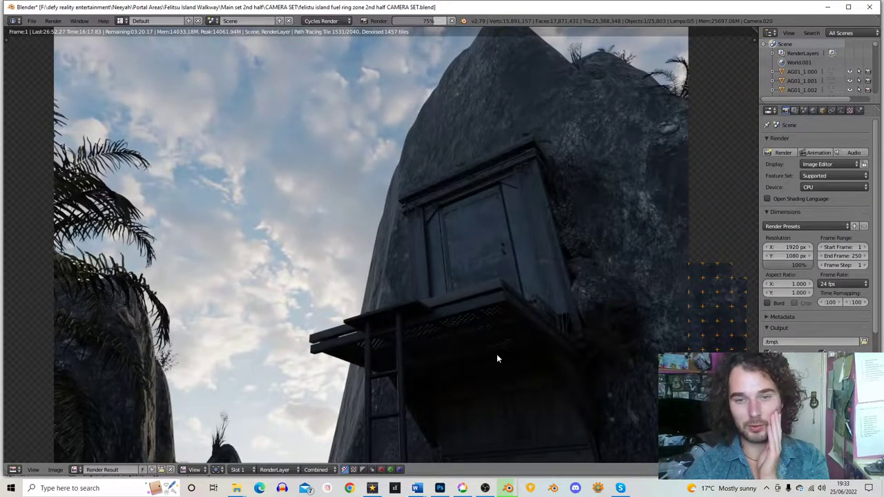
Switch to XnConvert and open the WebP write settings from its output options
scroll(496, 353, "down", 2)
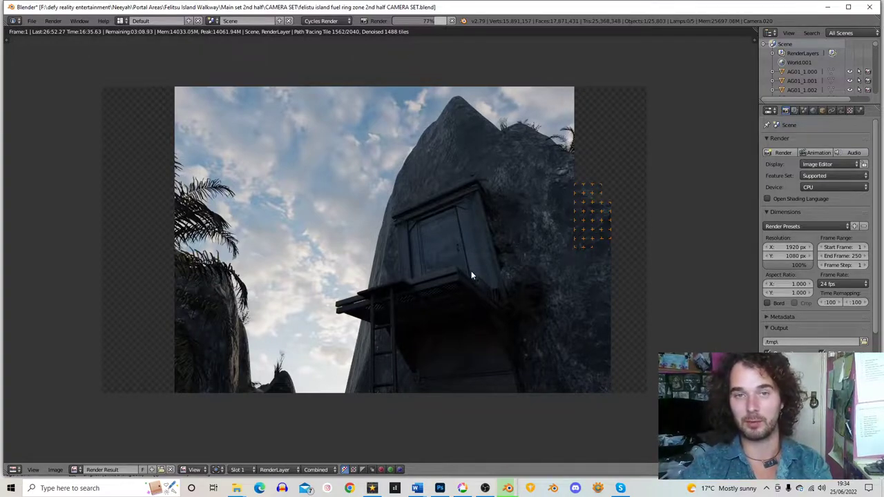
left_click(600, 490)
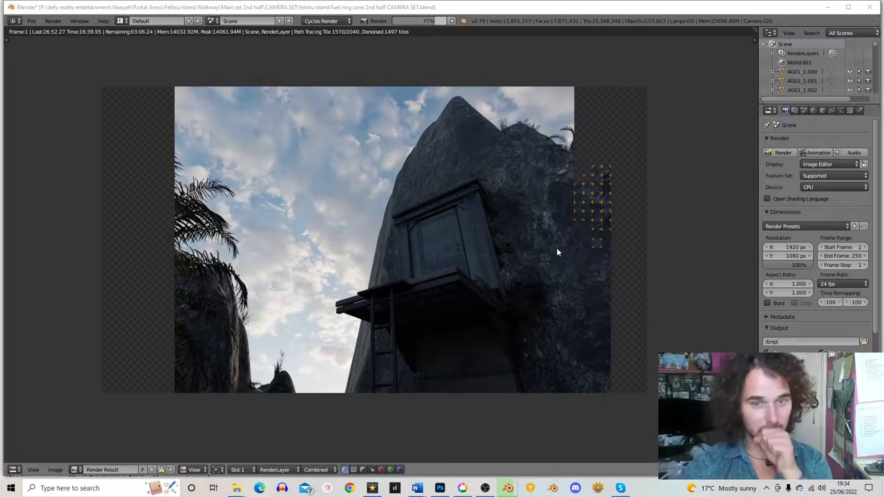
left_click(598, 491)
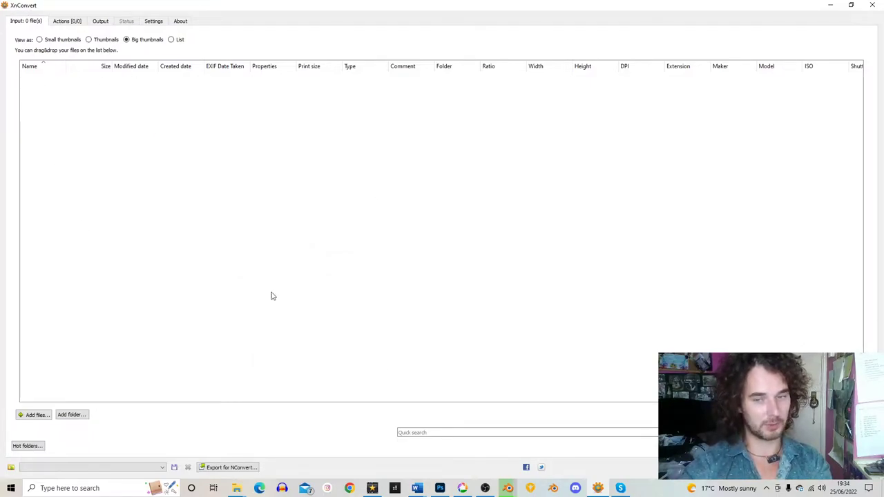
left_click(100, 21)
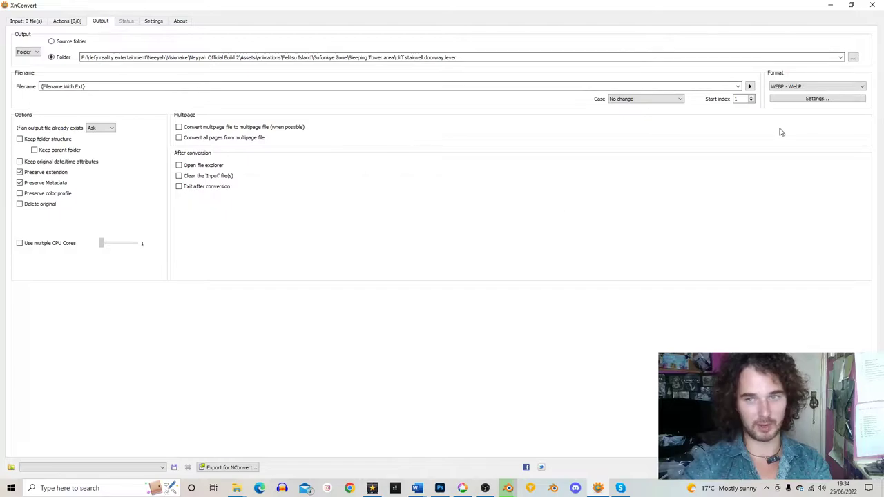
left_click(26, 22)
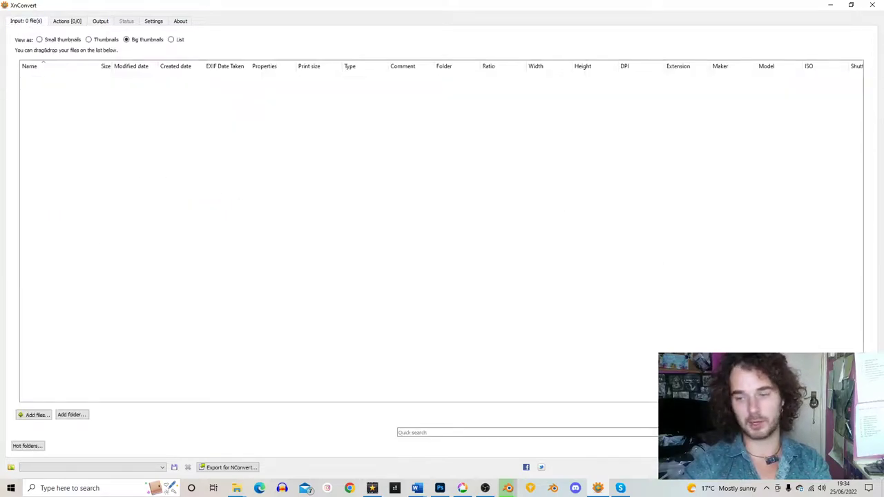
left_click(107, 22)
left_click(806, 99)
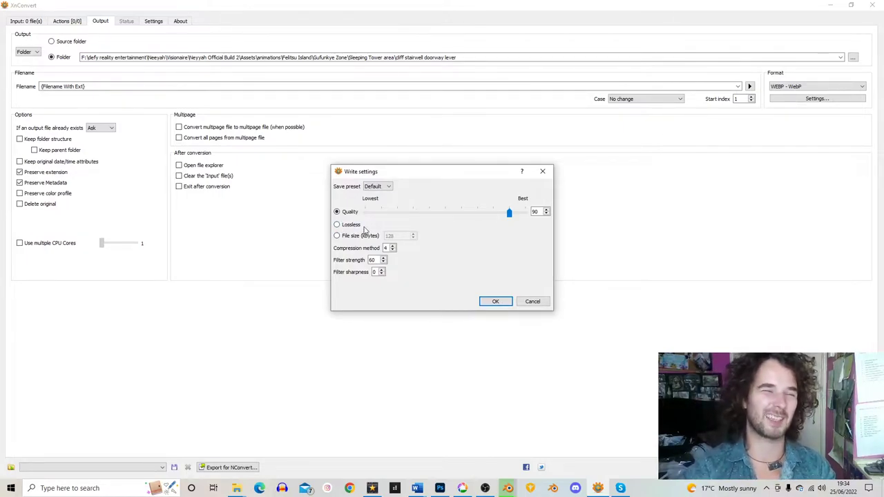
Try WebP quality values of 100, 90 and 80 in the write settings, and cancel the dialog
mouse_move(509, 214)
left_mouse_down()
mouse_move(535, 213)
mouse_move(525, 216)
left_mouse_up()
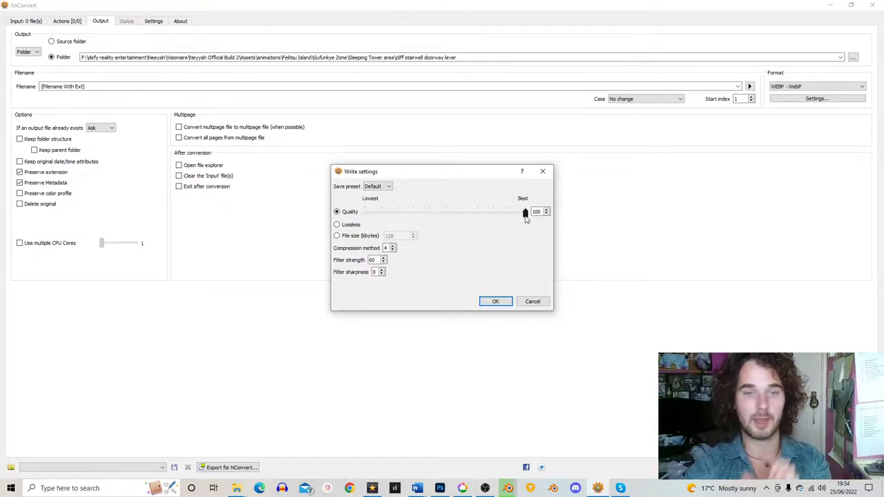
left_click_drag(524, 216, 509, 216)
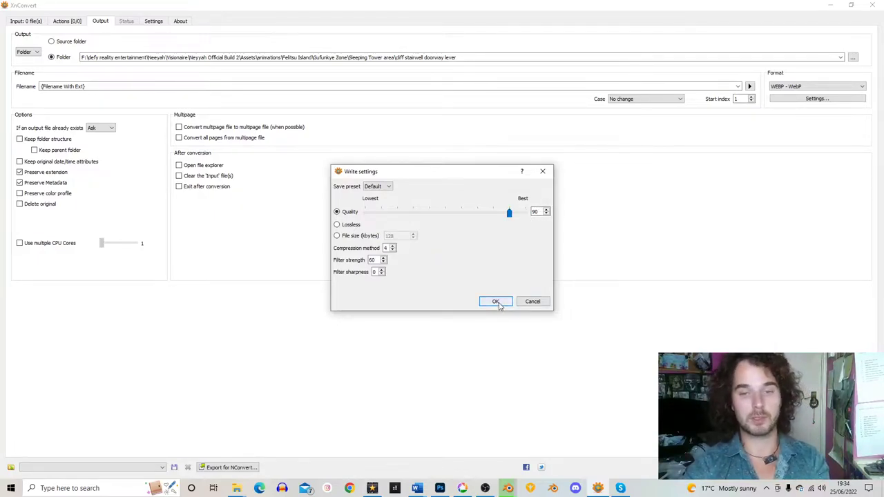
left_click_drag(508, 213, 495, 214)
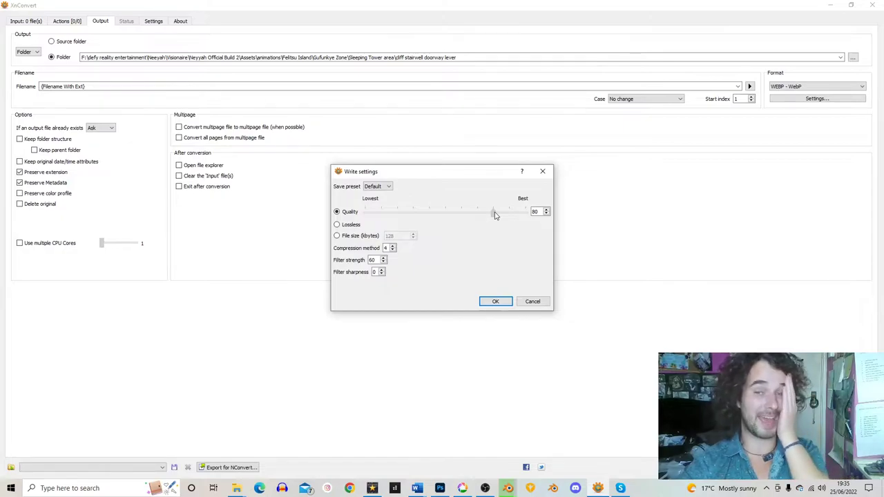
mouse_move(494, 216)
left_mouse_down()
mouse_move(503, 214)
mouse_move(463, 216)
mouse_move(510, 218)
left_mouse_up()
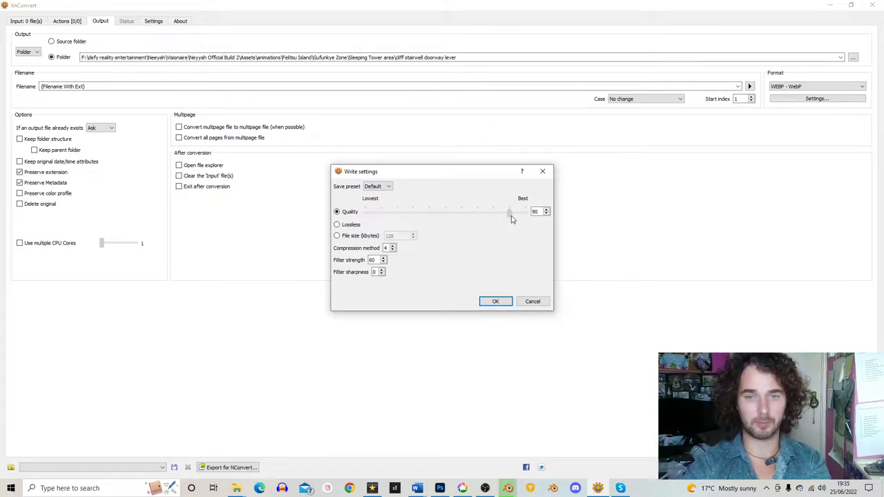
left_click(506, 216)
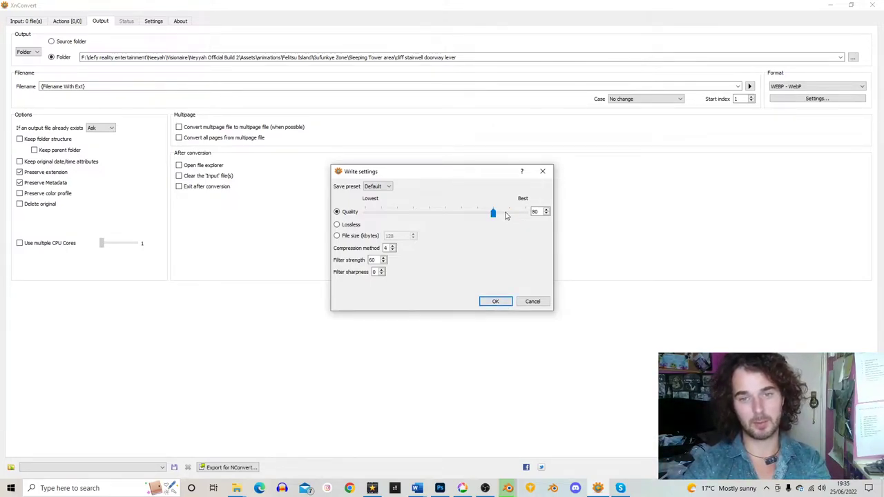
left_click_drag(496, 216, 511, 218)
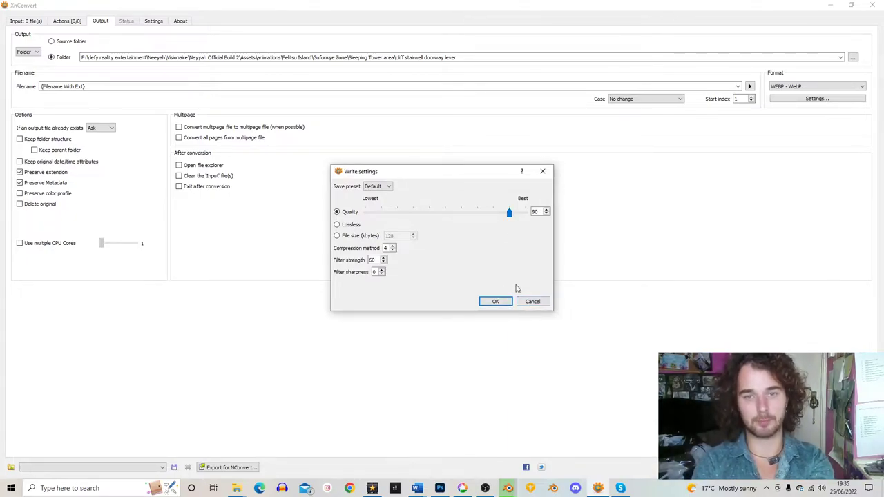
left_click(522, 302)
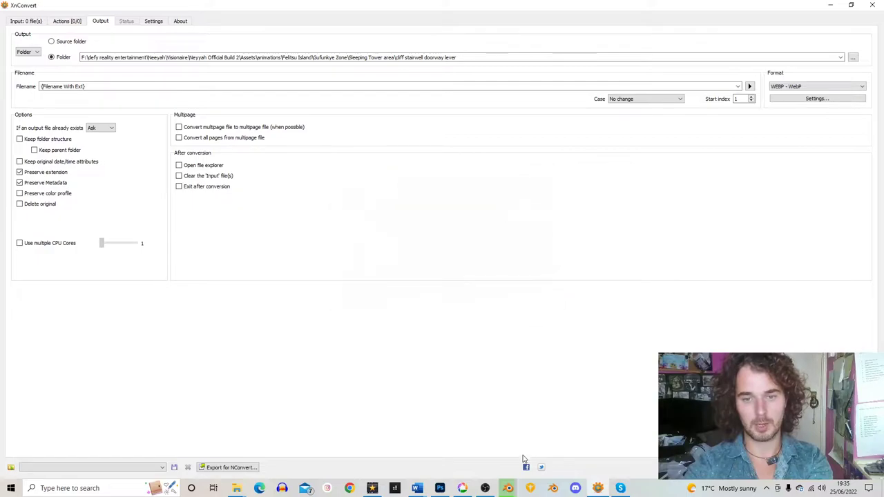
Check the recording in OBS and switch to the Lab Island Mason's backdrop Lab Lobby 5 file in Blender
left_click(485, 488)
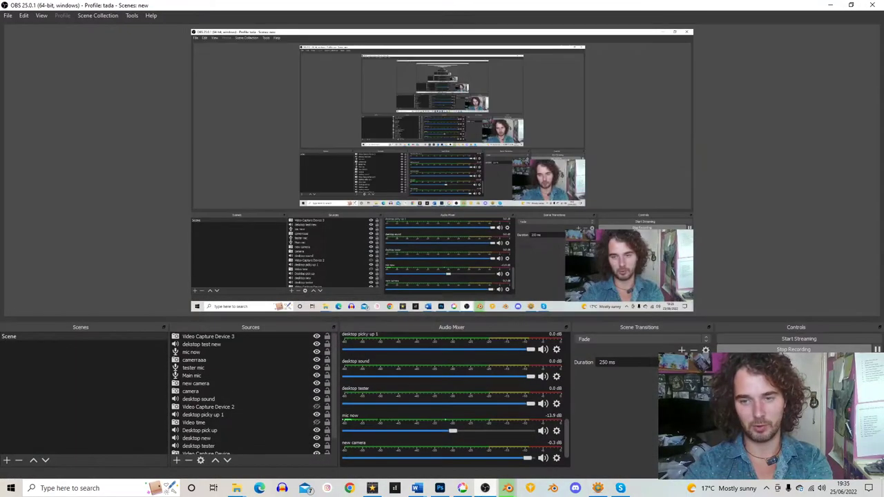
left_click(830, 7)
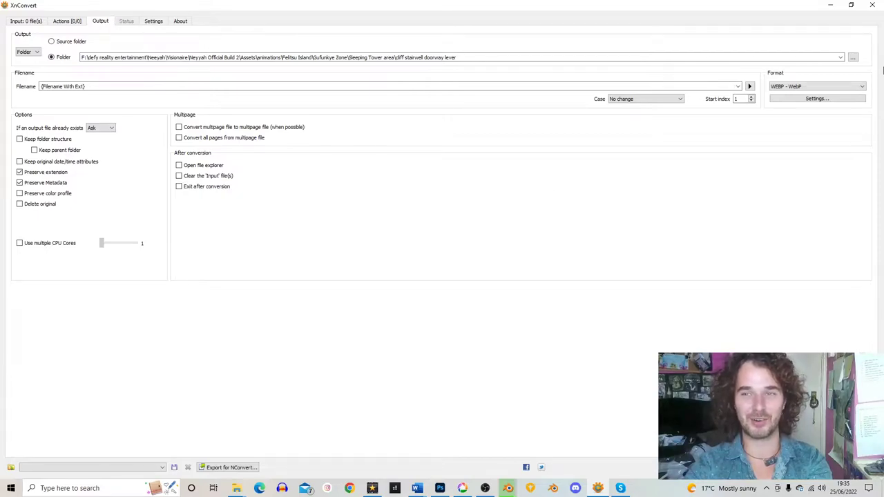
left_click(832, 7)
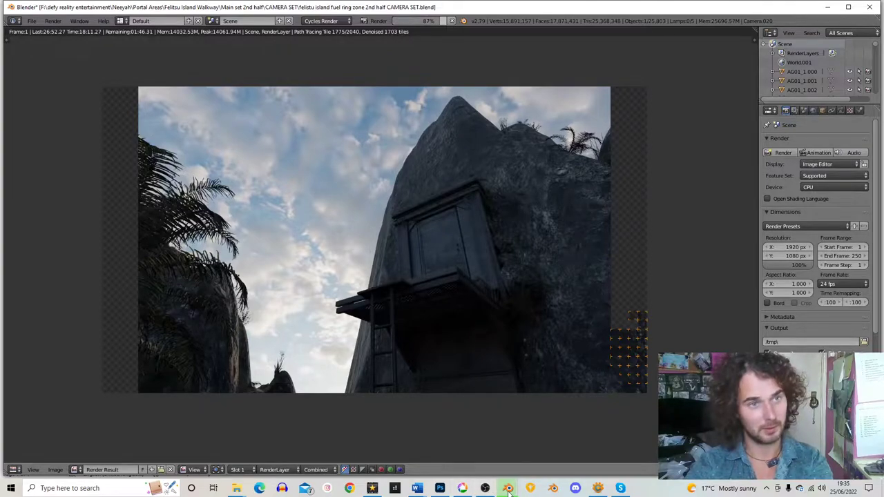
mouse_move(508, 492)
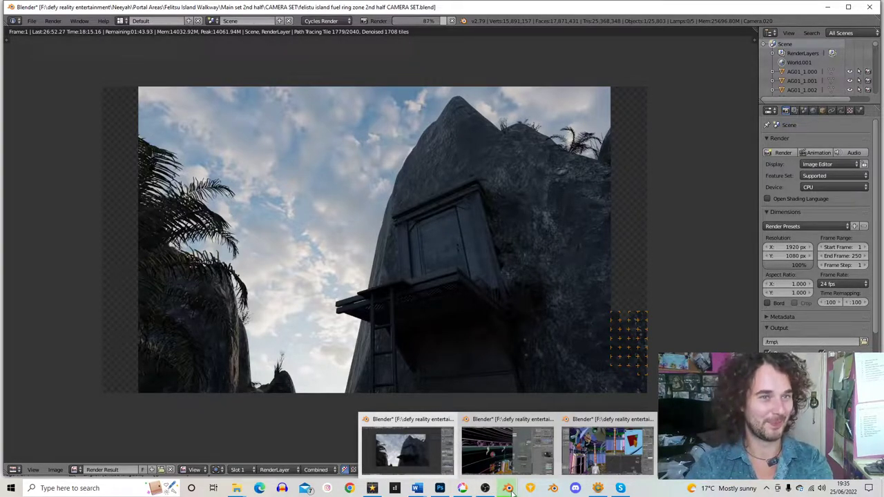
left_click(595, 459)
Place a linked duplicate of the tall brace on the light plate's opposite side, moving it about 12.94 then -5.52 in X and 12.63 in Y
middle_click_drag(314, 195, 243, 194)
right_click(221, 166)
key("g")
key("x")
left_click(349, 188)
middle_click_drag(350, 188, 291, 131)
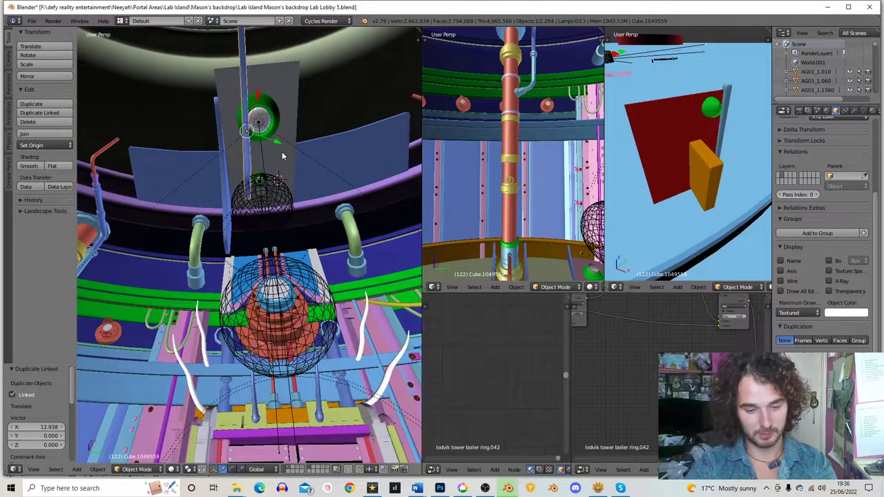
key("g")
key("y")
left_click(351, 194)
key("g")
key("x")
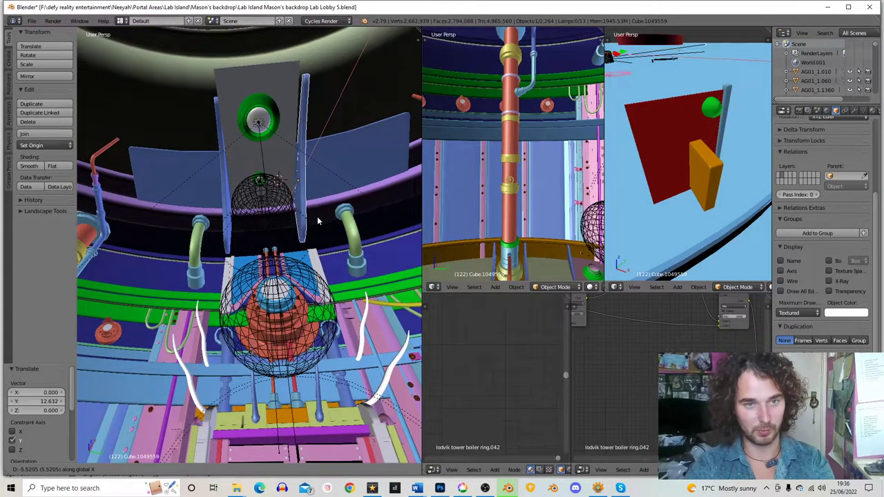
left_click(319, 224)
Reposition the curved panel behind the light plate in Z and about -0.67 in Y, and rotate it about the Z axis
middle_click_drag(319, 225, 292, 220)
right_click(277, 210)
left_click_drag(314, 234, 310, 225)
middle_click_drag(310, 225, 301, 200)
key("g")
key("z")
left_click(306, 205)
key("g")
key("y")
left_click(303, 205)
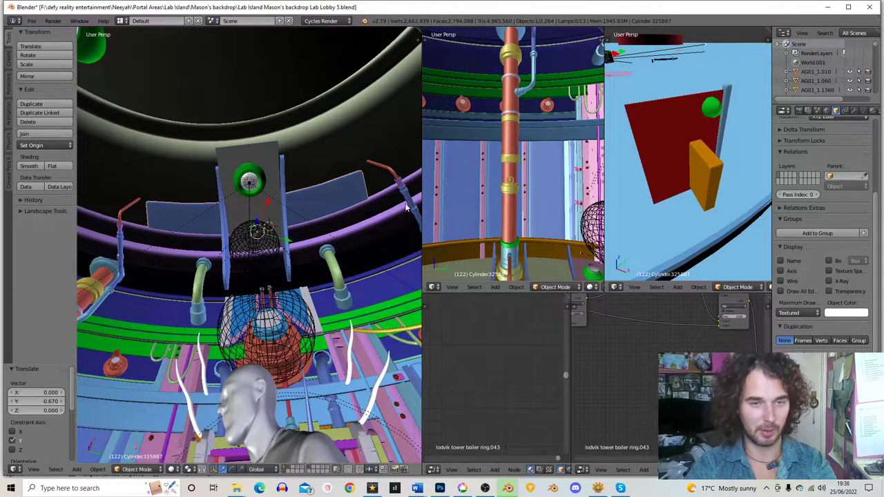
key("r")
key("z")
left_click(387, 210)
Duplicate the curved panel about -0.93 in Z and shift the copy about 2.59 in X
middle_click_drag(387, 210, 307, 200)
key("shift+d")
key("z")
left_click(322, 246)
scroll(318, 210, "up", 2)
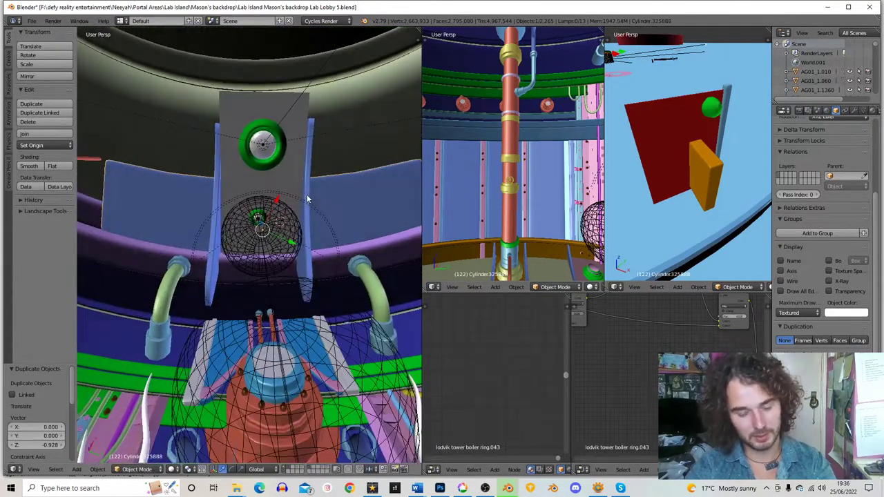
key("g")
key("x")
left_click(303, 220)
Shift the copied curved panel about -5.56 in X and scale it up by about 1.154
key("g")
right_click(298, 224)
key("g")
right_click(297, 241)
key("g")
key("x")
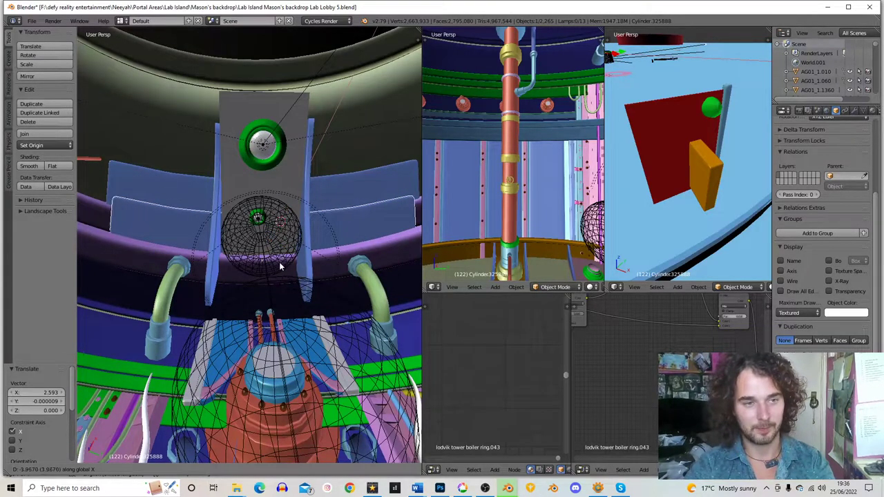
left_click(281, 264)
scroll(280, 265, "down", 4)
middle_click_drag(331, 245, 347, 261)
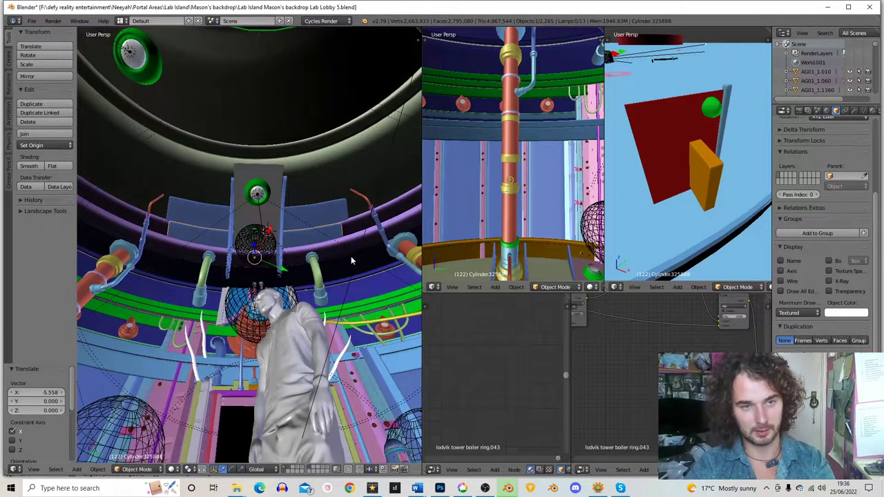
key("s")
left_click(360, 259)
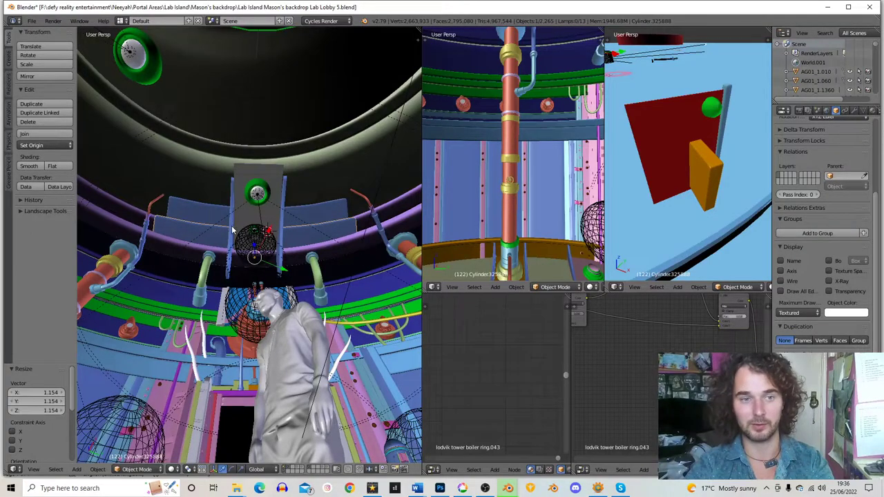
middle_click_drag(359, 259, 290, 276)
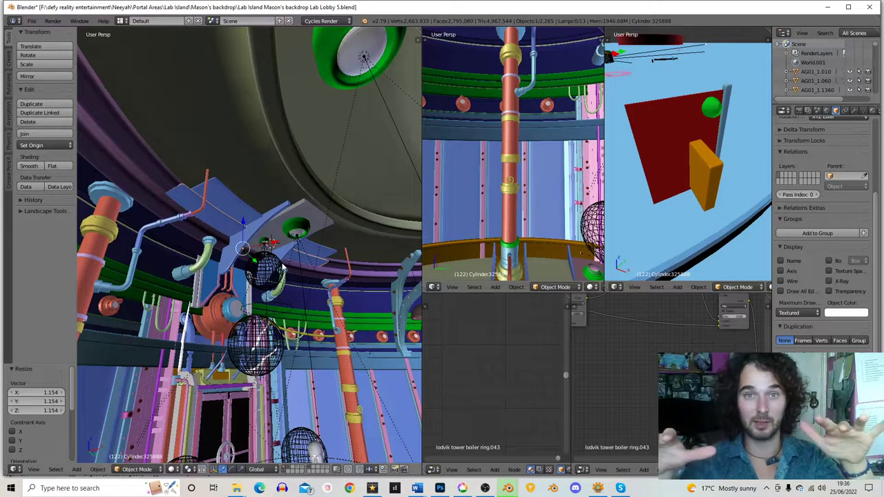
middle_click_drag(282, 269, 268, 258)
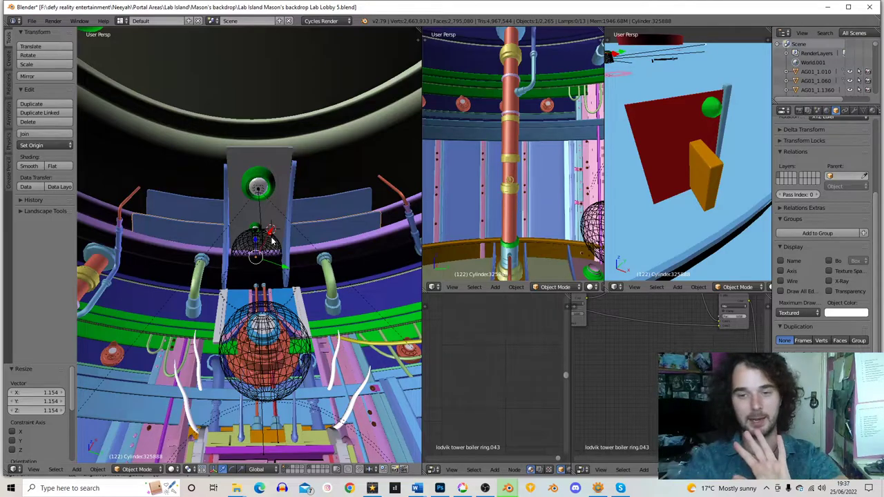
Replace the material node view with the UV/Image Editor, select the lower curved panel's whole mesh in Edit Mode and try enlarging its UVs
left_click(581, 469)
left_click(613, 399)
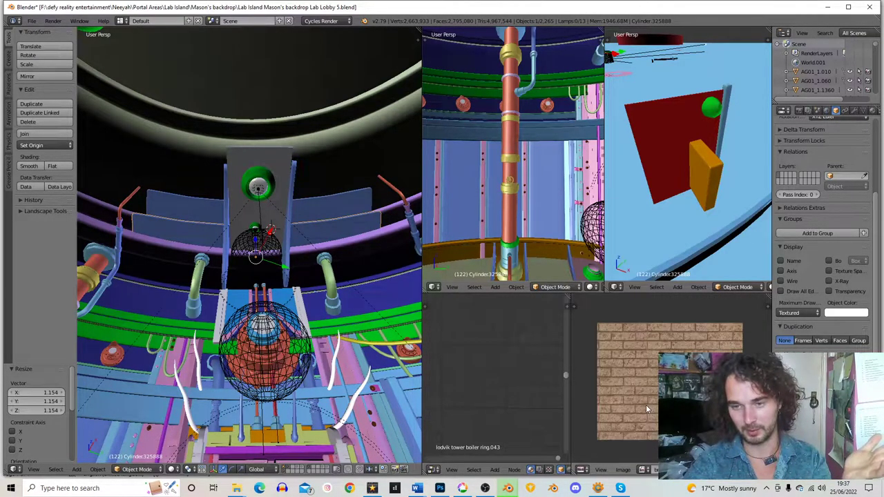
key("Tab")
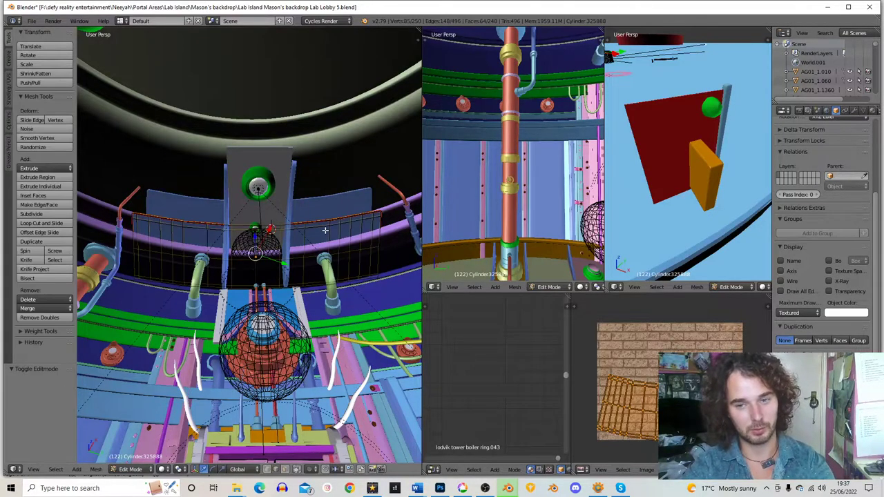
key("a")
scroll(666, 373, "up", 3)
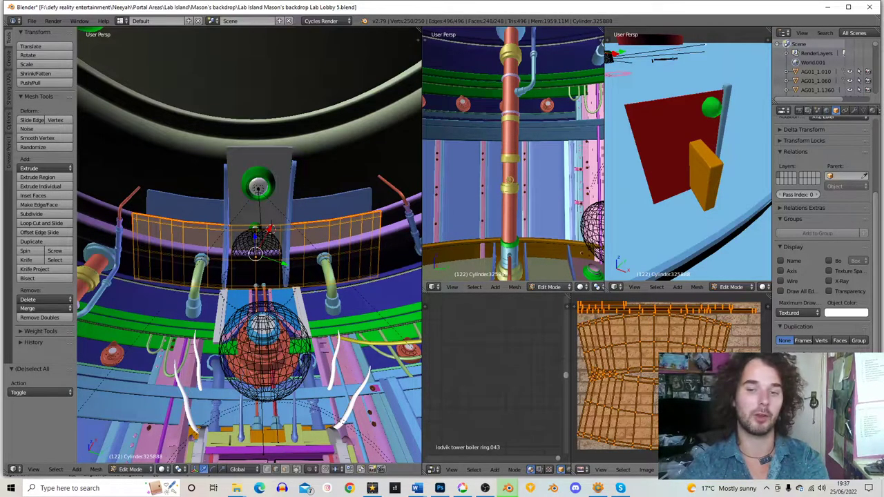
key("s")
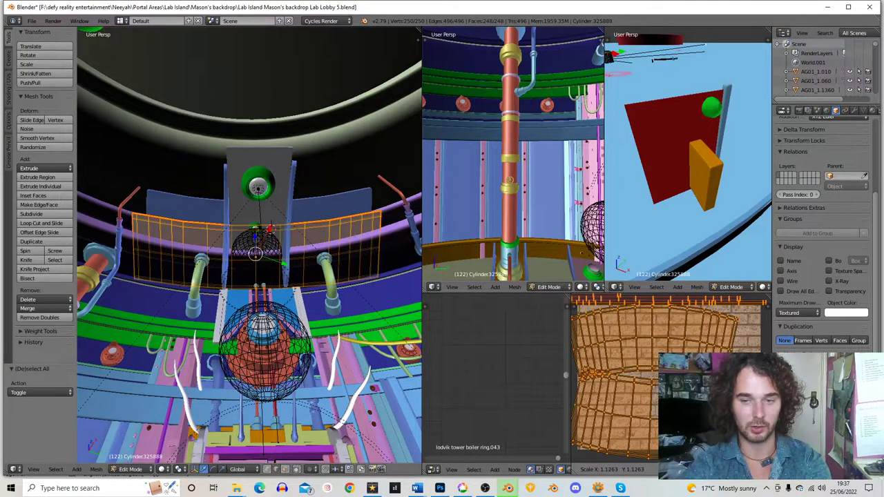
key("Return")
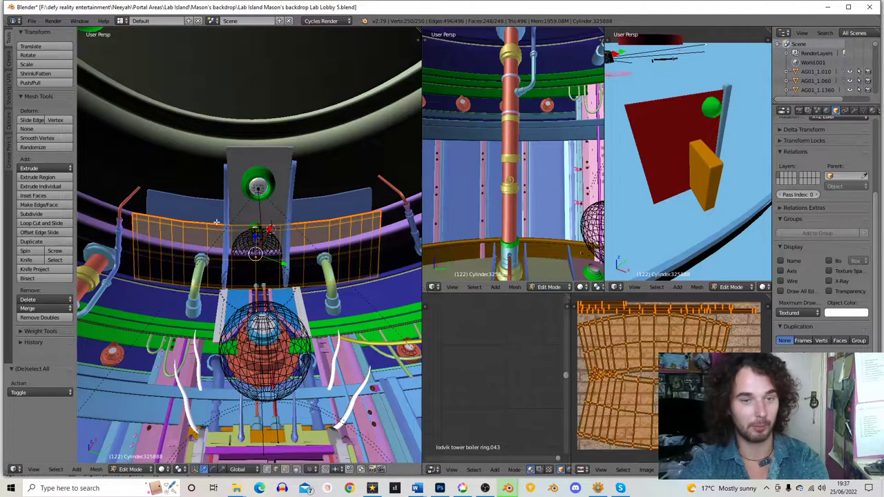
Select a single face of the lower curved panel in Edit Mode and limit selection to visible geometry
key("Tab")
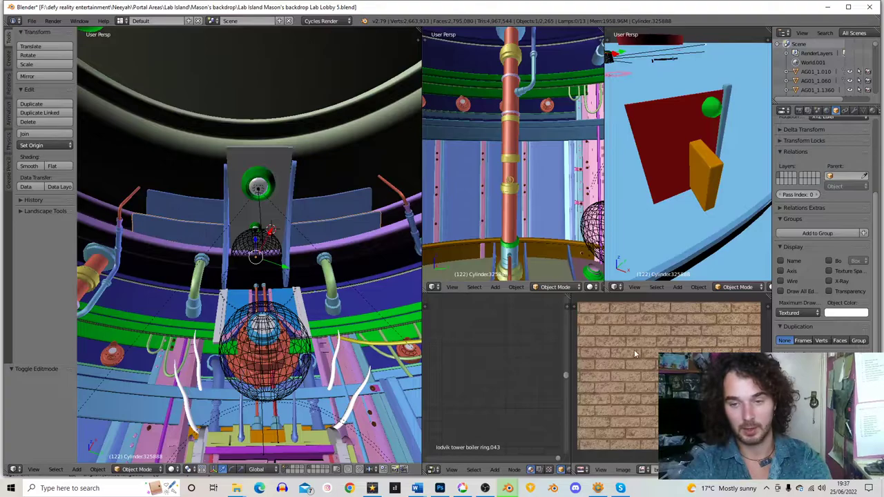
key("Tab")
key("Tab")
middle_click_drag(270, 228, 301, 226)
key("Tab")
scroll(302, 225, "up", 5)
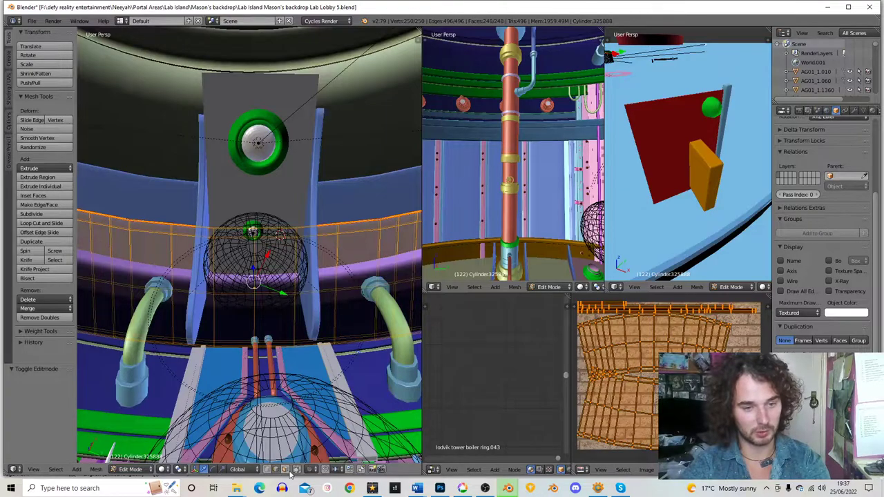
right_click(353, 260)
left_click(298, 470)
Circle-select all front-facing faces of the lower curved panel on both sides of the central plate
middle_click_drag(323, 379, 308, 314)
scroll(277, 304, "down", 2)
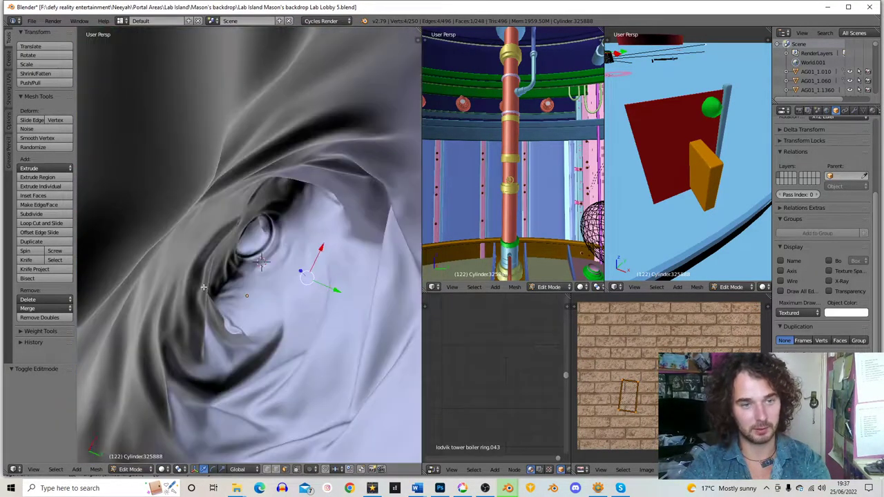
scroll(175, 274, "up", 2)
middle_click_drag(177, 277, 276, 235, "shift")
scroll(209, 286, "down", 2)
scroll(244, 262, "down", 1)
scroll(237, 270, "up", 1)
scroll(240, 255, "up", 1)
scroll(259, 231, "up", 1)
scroll(258, 231, "down", 6)
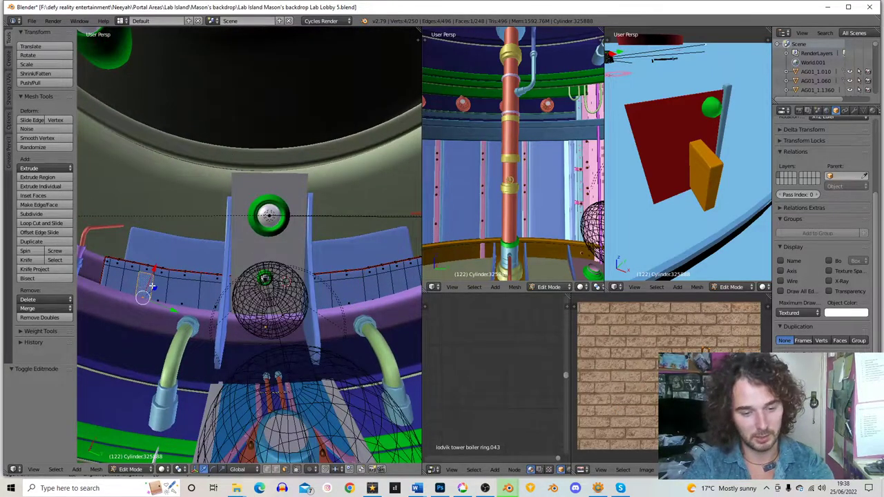
key("t")
middle_click_drag(184, 281, 169, 272)
key("c")
mouse_move(93, 264)
left_mouse_down()
mouse_move(125, 274)
mouse_move(331, 277)
left_mouse_up()
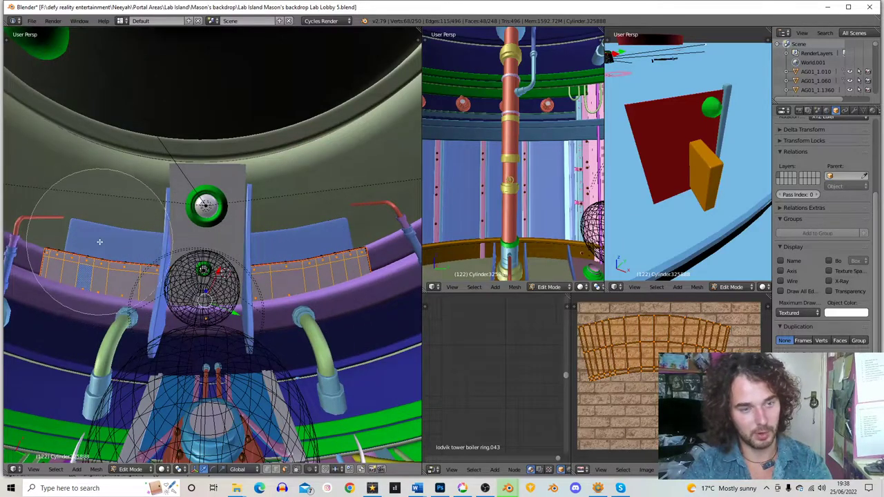
right_click(99, 241)
Unwrap the selected faces of the lower curved panel and stretch their UVs along Y over the brick texture
key("u")
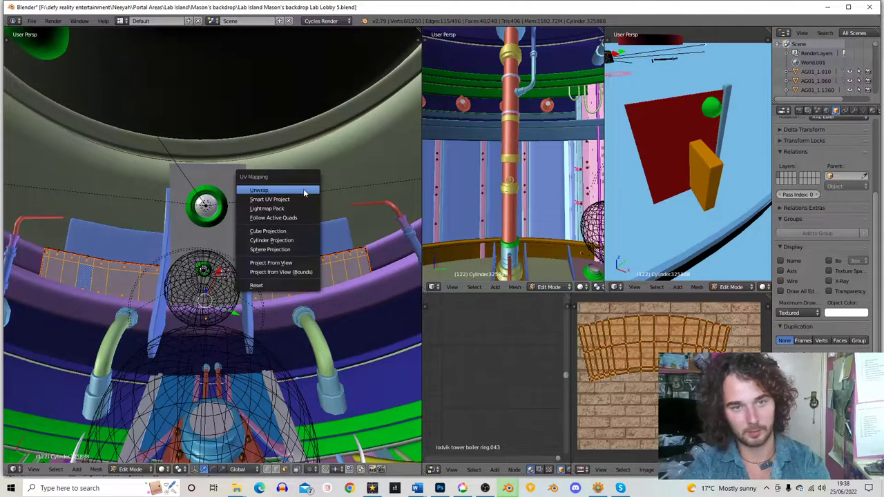
left_click(304, 193)
key("g")
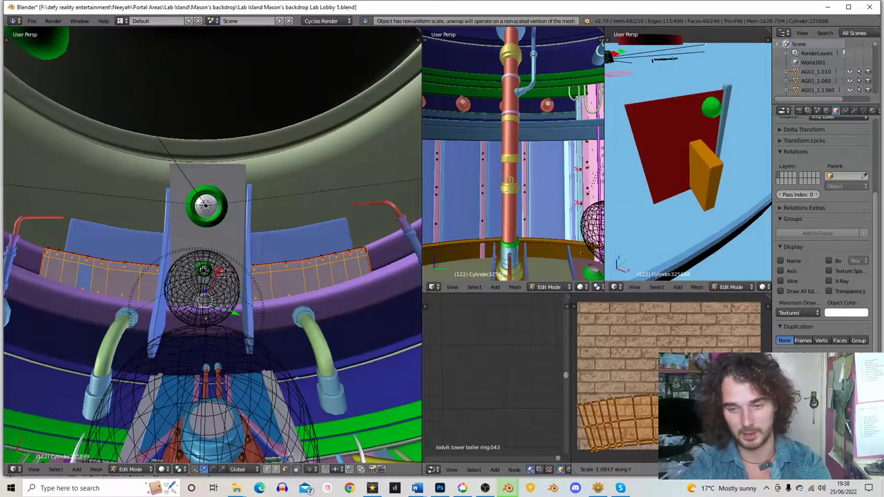
key("y")
key("Return")
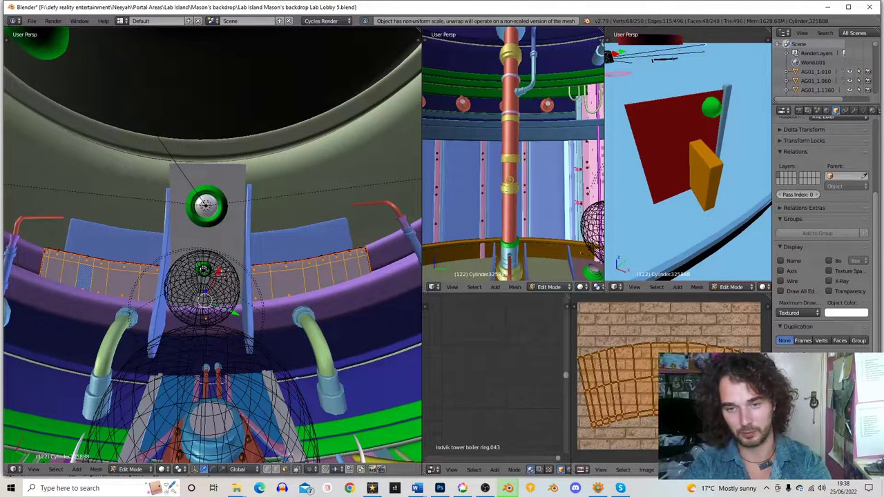
key("s")
key("y")
key("Return")
Scale the curved panel's UVs along X by about 1.12 and then by about 0.82
key("s")
key("x")
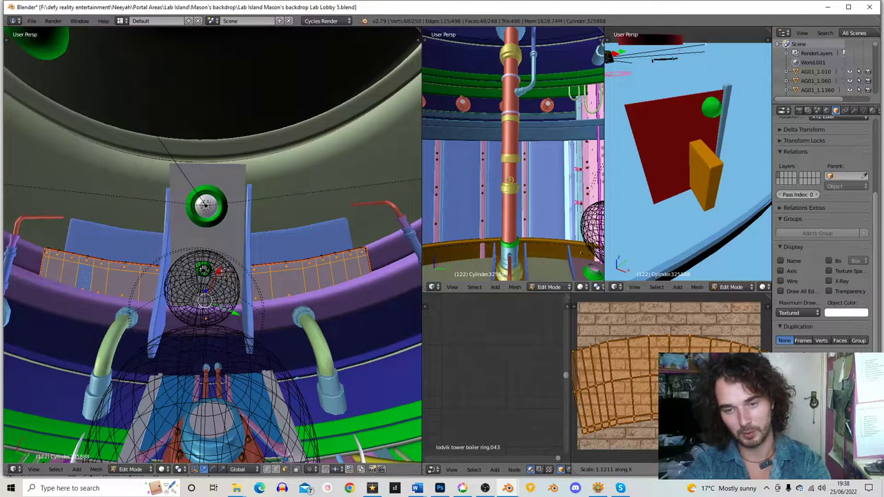
key("Return")
scroll(671, 378, "down", 4)
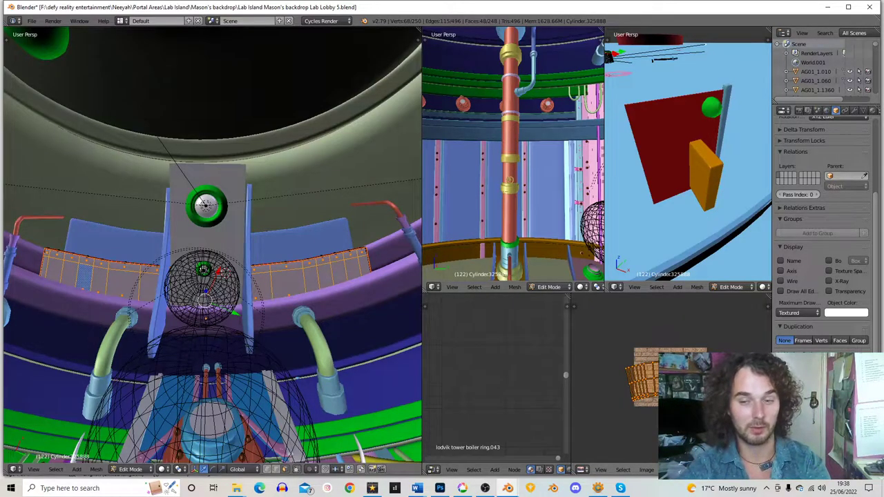
scroll(670, 376, "up", 2)
key("s")
key("x")
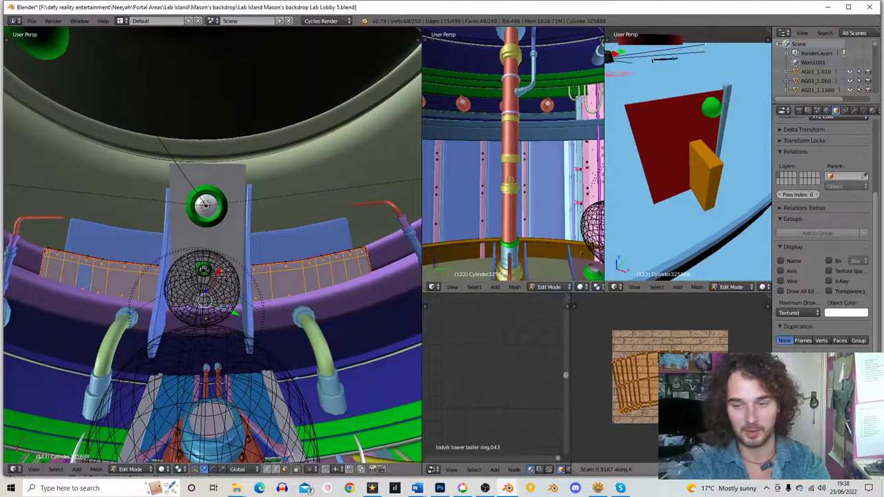
key("Return")
Return the curved panel to Object Mode and save over the existing Lab Island Mason's backdrop Lab Lobby 5.blend file
key("Tab")
middle_click_drag(317, 323, 290, 308)
middle_click_drag(226, 315, 207, 302)
key("ctrl+s")
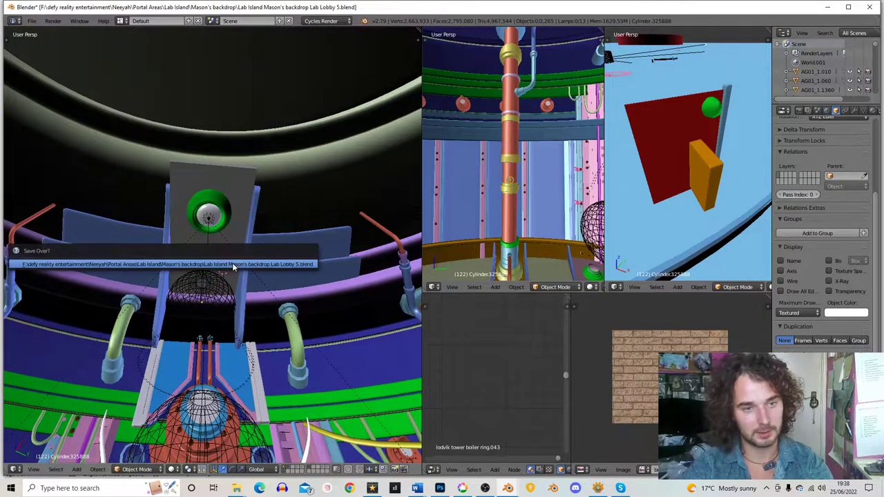
Switch to the Felitsu fuel ring zone Blender window and save its render as felitsu station 2nd half area 3a look up.png
mouse_move(508, 489)
left_click(399, 456)
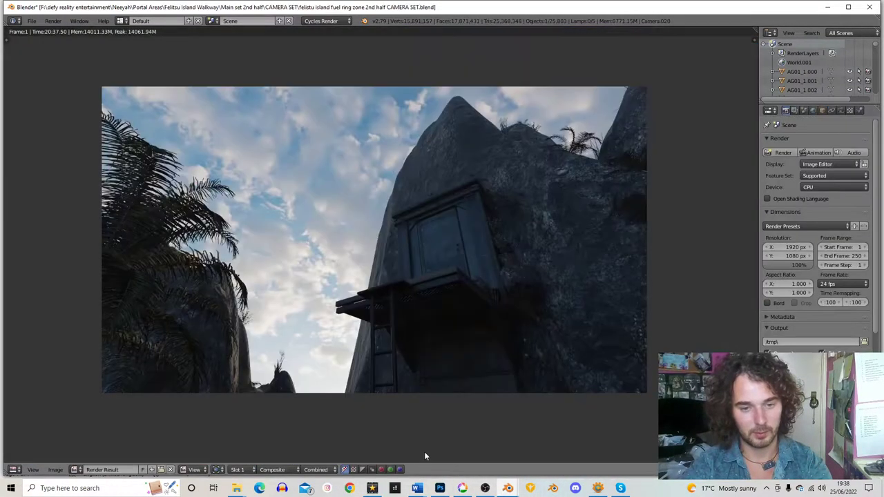
key("F3")
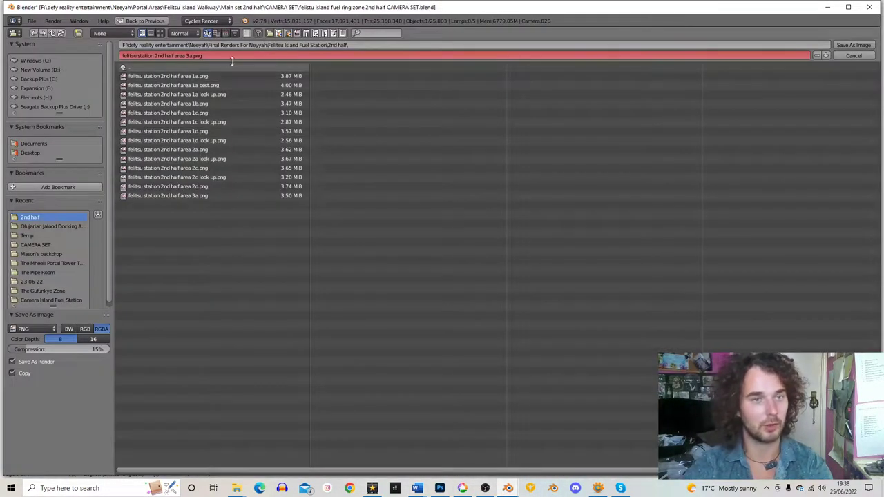
left_click(192, 56)
left_click(192, 57)
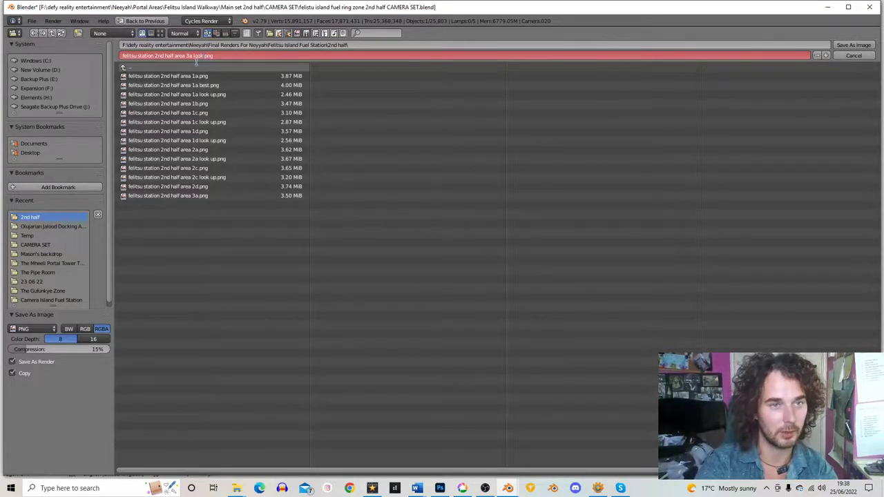
key("Return")
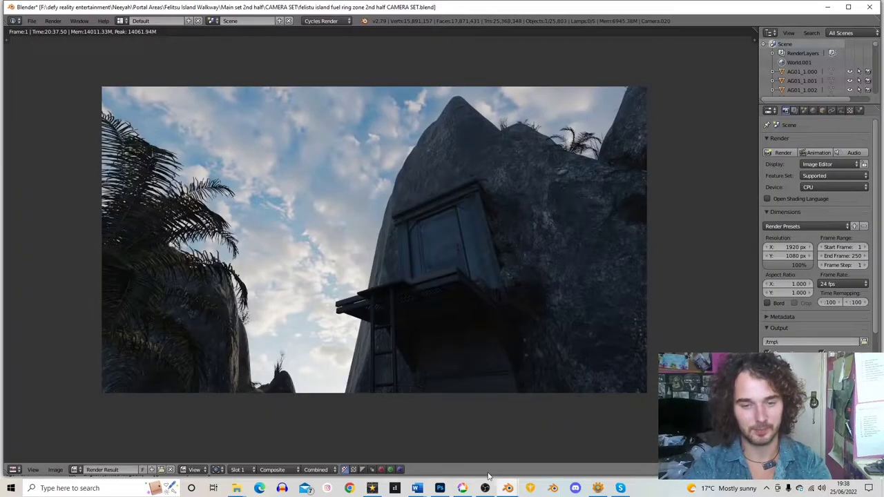
Switch to Photoshop and open felitsu station 2nd half area 3a look up.png from the Felitsu Island Fuel Station 2nd half renders folder
left_click(440, 488)
left_click(21, 6)
left_click(35, 25)
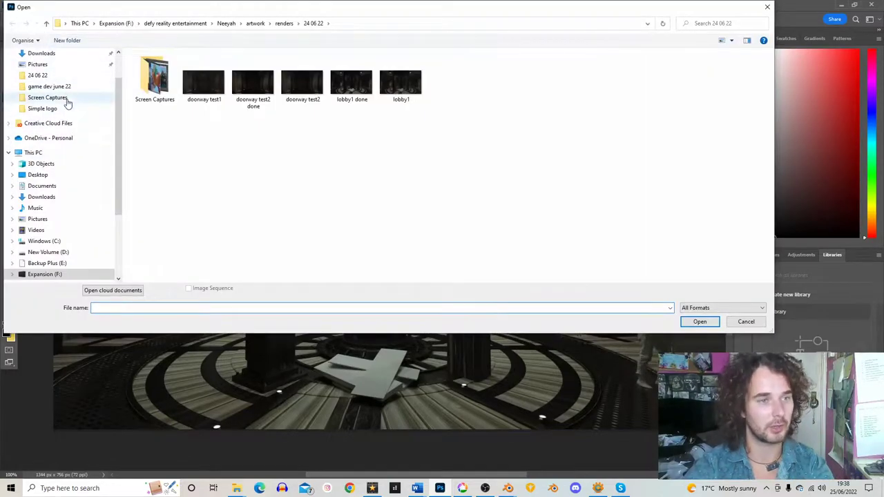
left_click(62, 86)
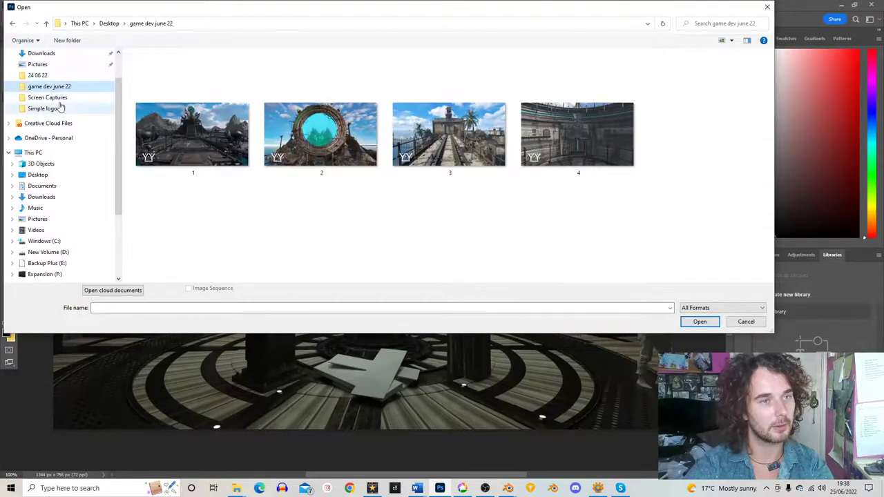
left_click(55, 97)
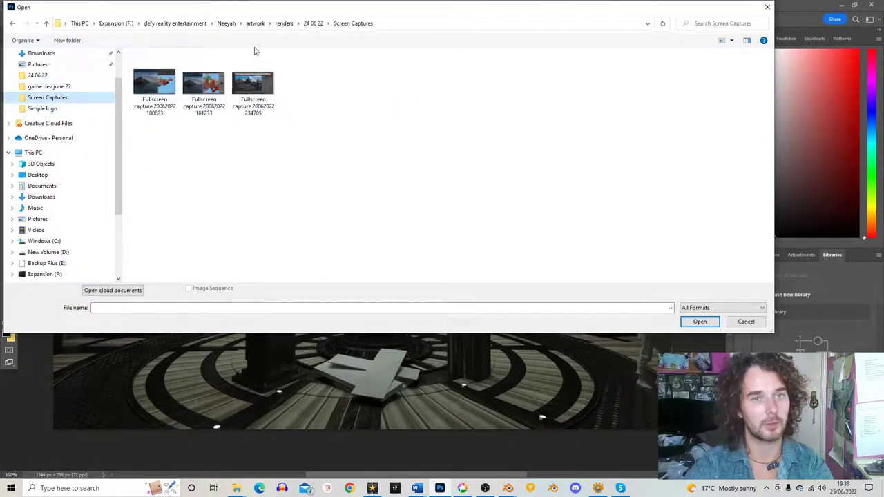
left_click(228, 24)
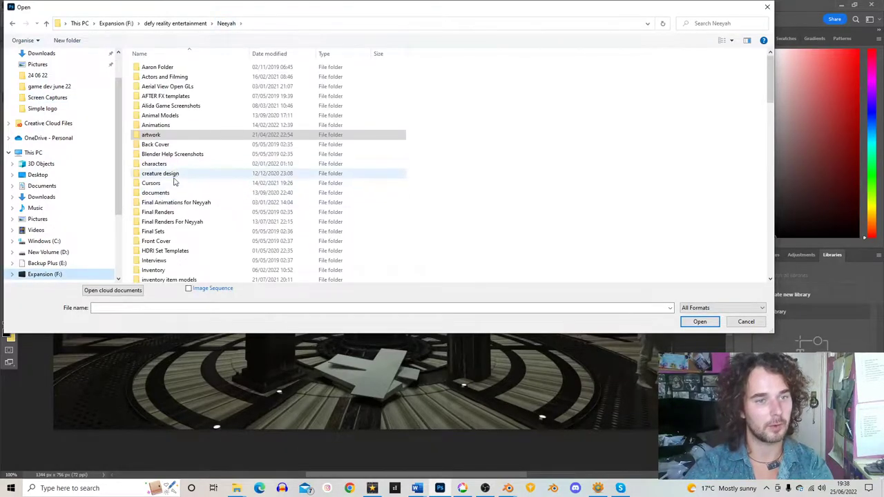
double_click(177, 222)
double_click(168, 77)
left_click(165, 69)
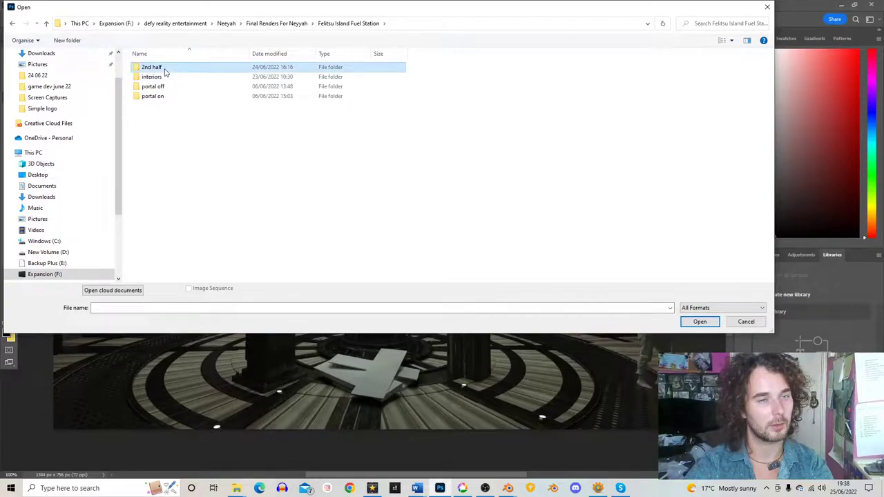
double_click(165, 69)
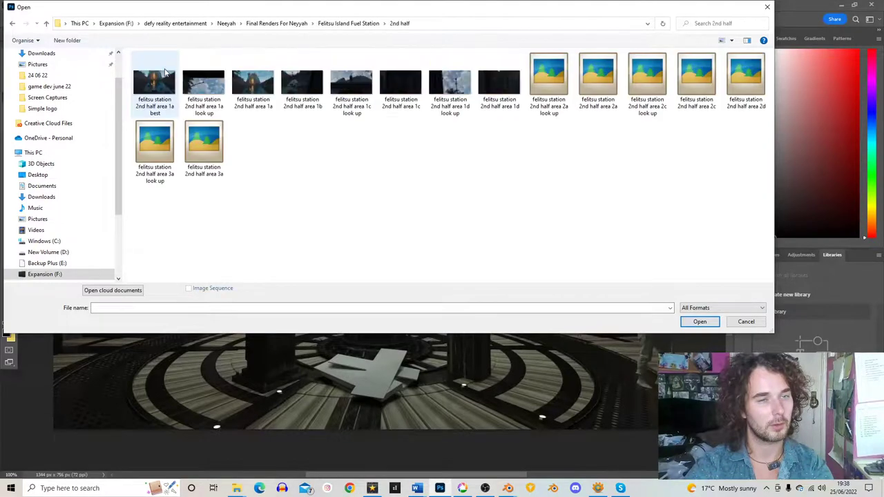
double_click(169, 157)
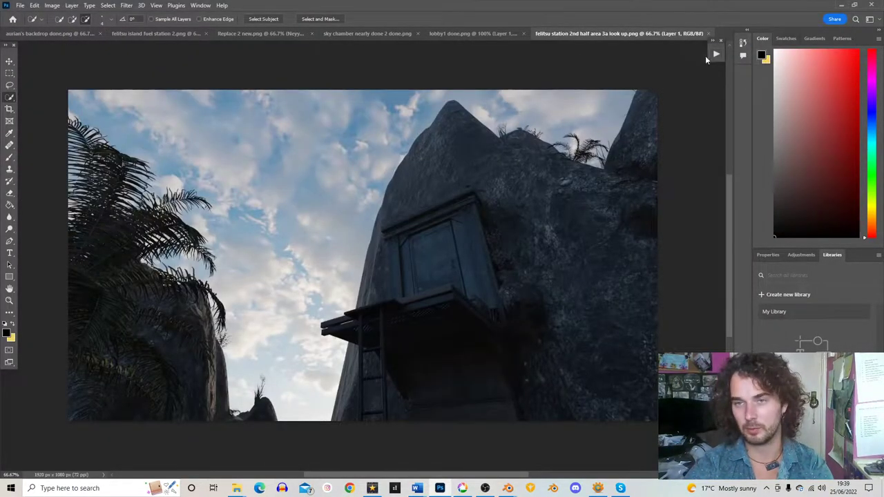
Find the recorded action Felitsu Island Walkway Exterior new and run it on the open render
left_click(716, 55)
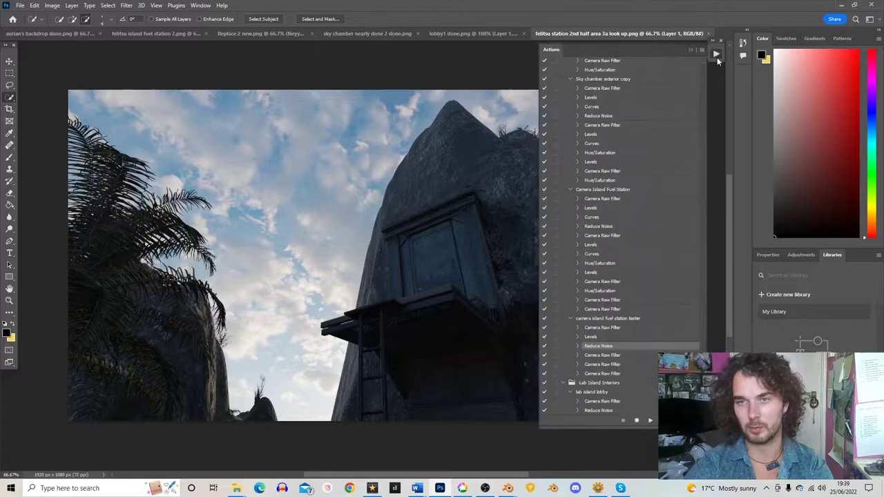
left_click(641, 319)
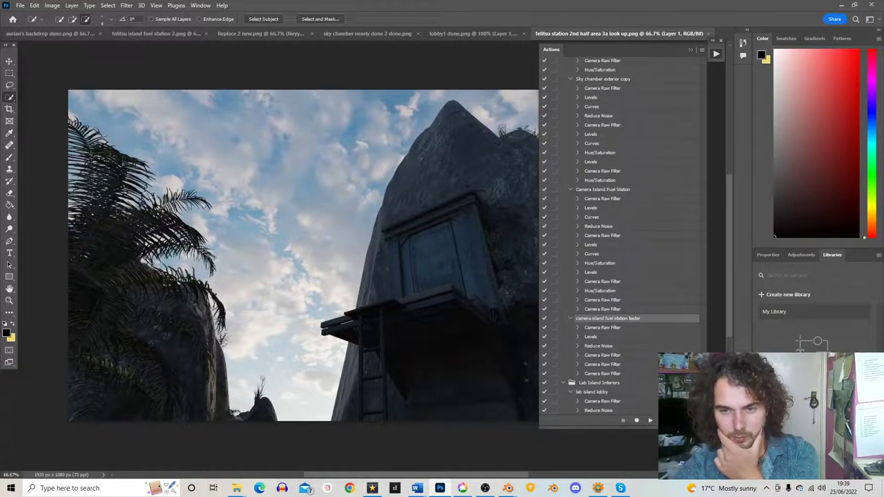
scroll(622, 235, "up", 2)
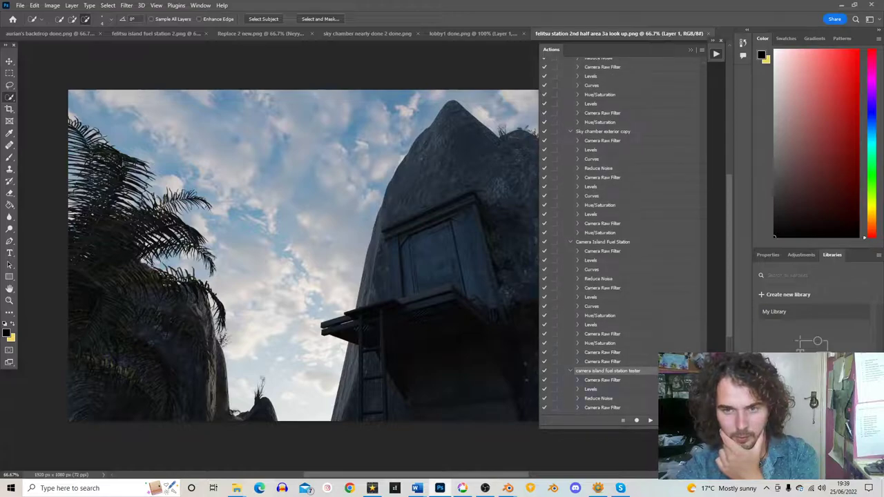
scroll(621, 247, "up", 3)
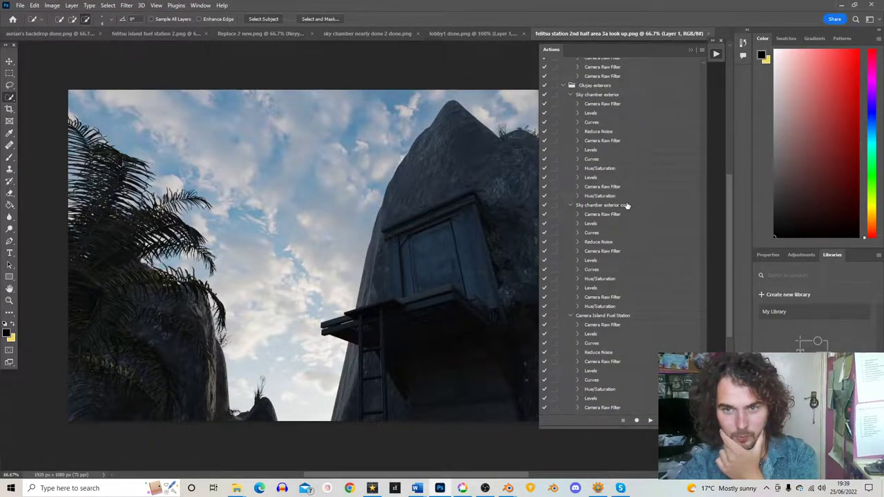
scroll(610, 321, "down", 5)
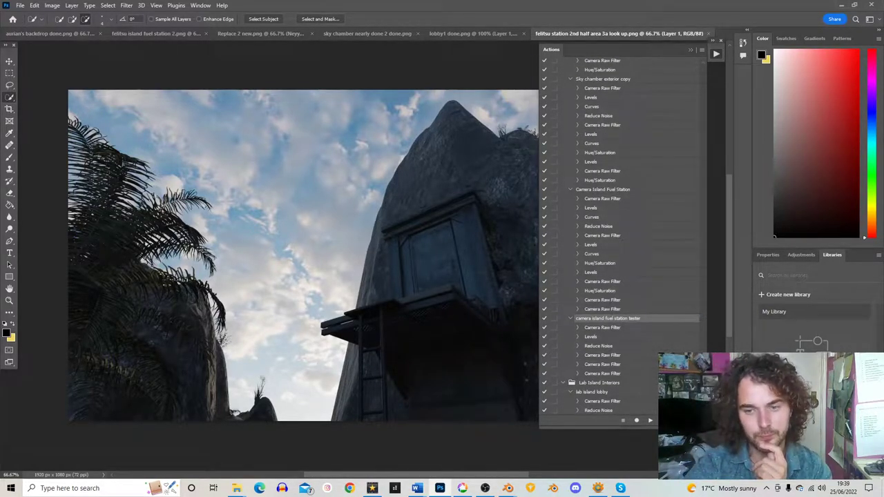
scroll(611, 321, "up", 12)
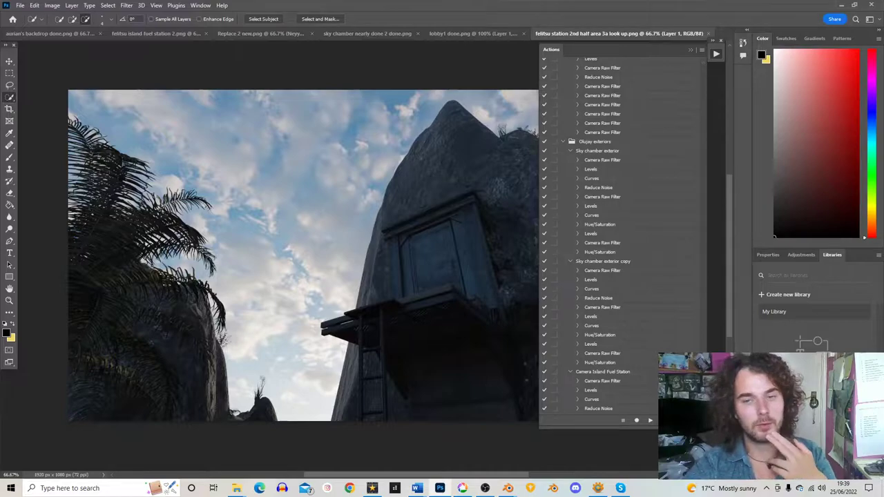
scroll(610, 321, "up", 1)
scroll(611, 321, "up", 1)
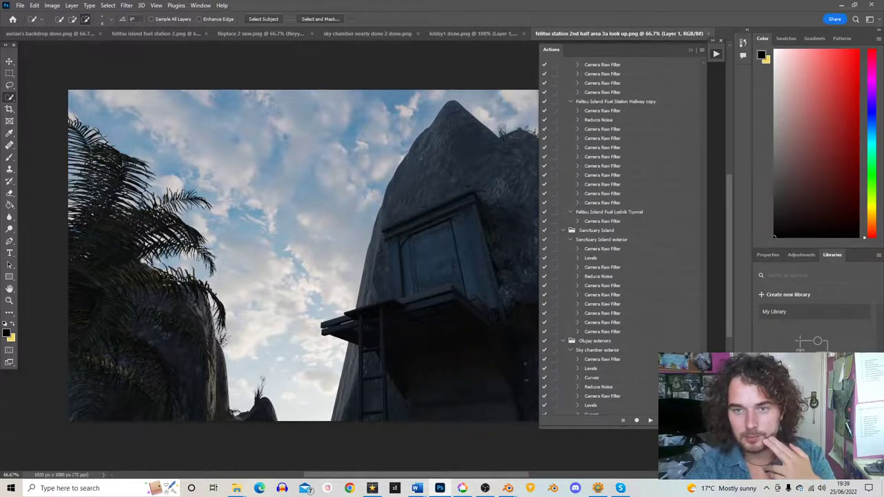
scroll(649, 145, "up", 6)
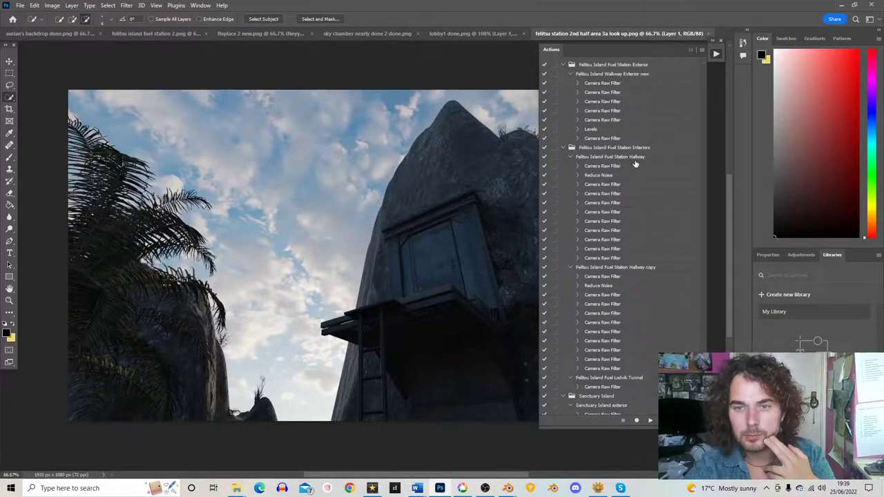
scroll(642, 166, "up", 1)
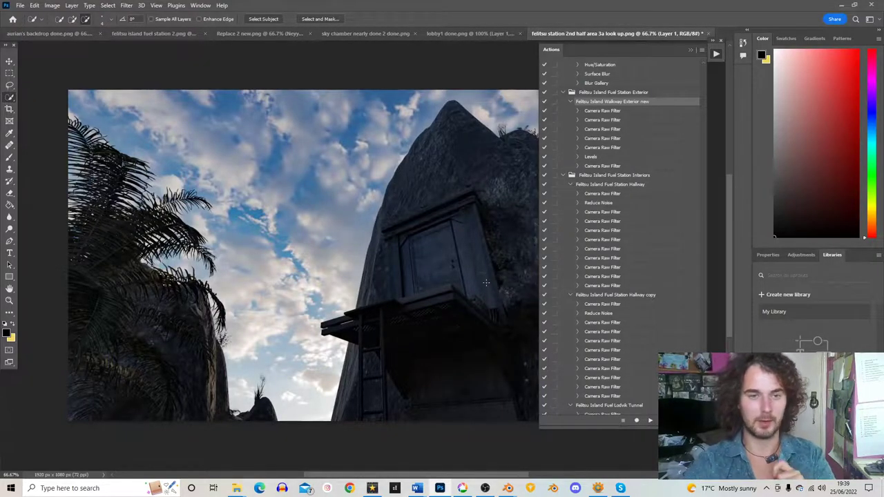
left_click(716, 54)
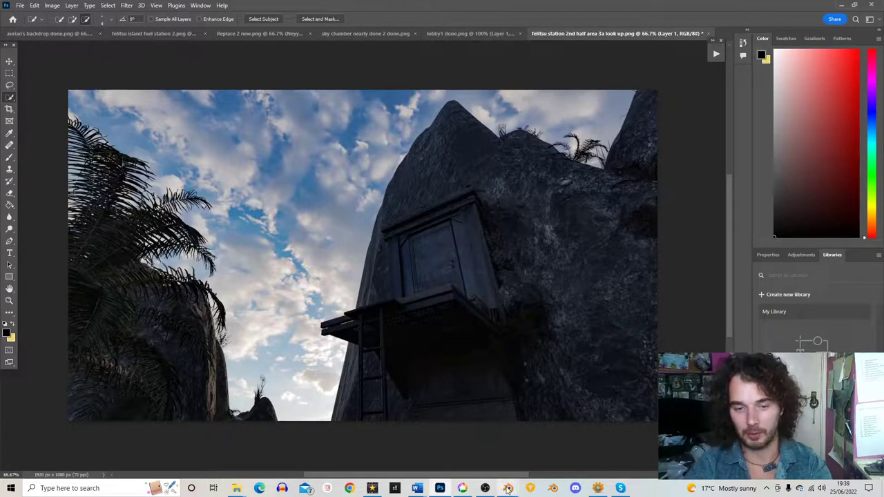
Switch to the Lab Lobby 5 Blender window and select the flat ceiling plate behind the round green-rimmed light
mouse_move(507, 488)
left_click(430, 442)
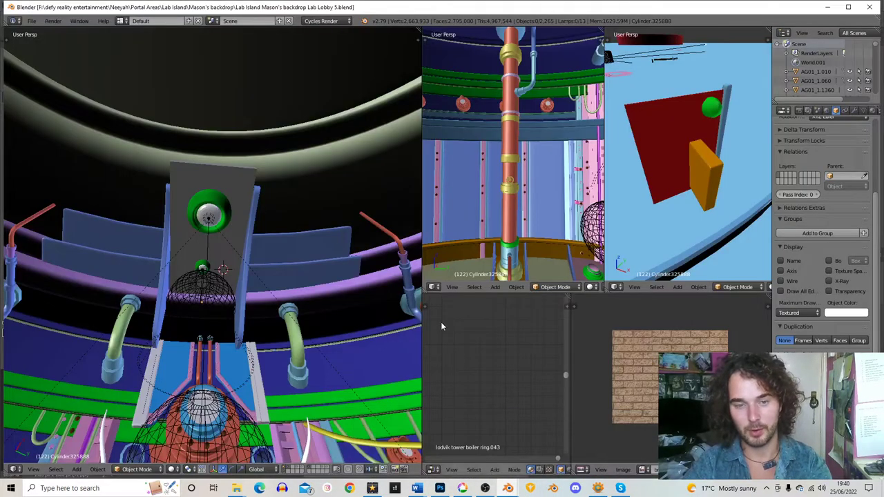
scroll(258, 268, "up", 1)
middle_click_drag(257, 268, 253, 263)
right_click(249, 185)
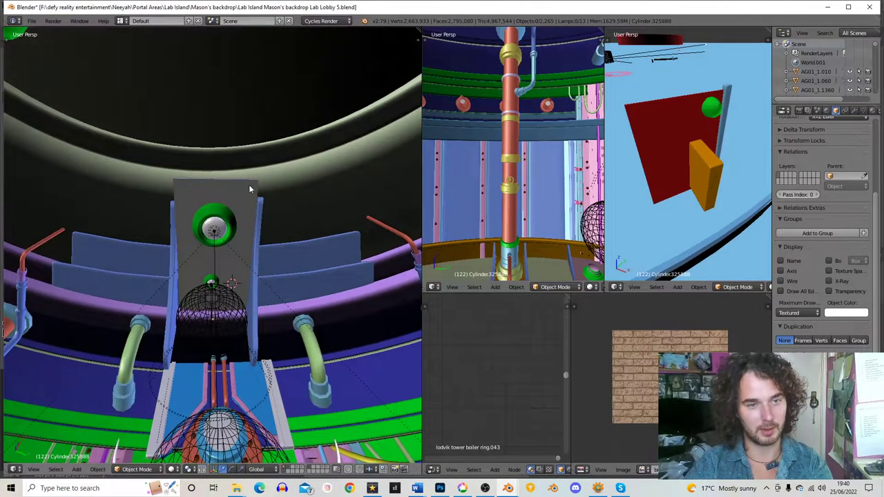
Inspect the ceiling plate's whole mesh in Edit Mode and return it to Object Mode
middle_click_drag(249, 184, 251, 212)
key("Tab")
key("a")
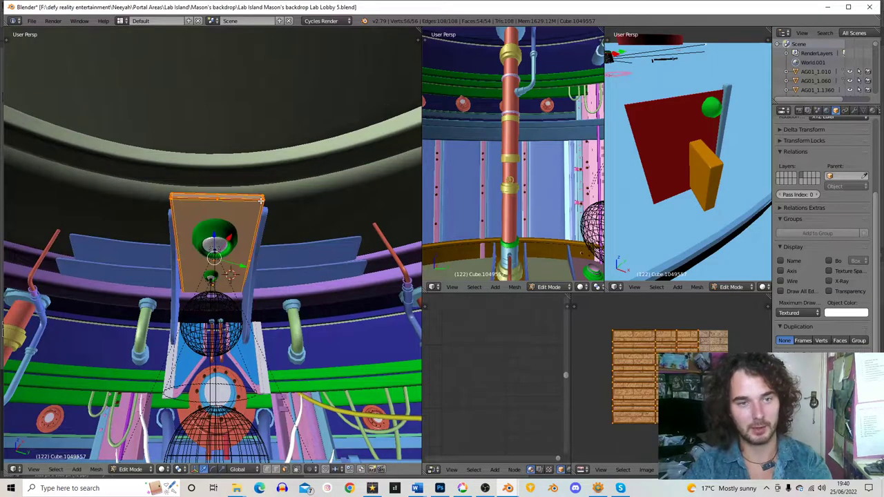
key("a")
middle_click_drag(271, 209, 266, 323)
scroll(254, 198, "up", 2)
key("a")
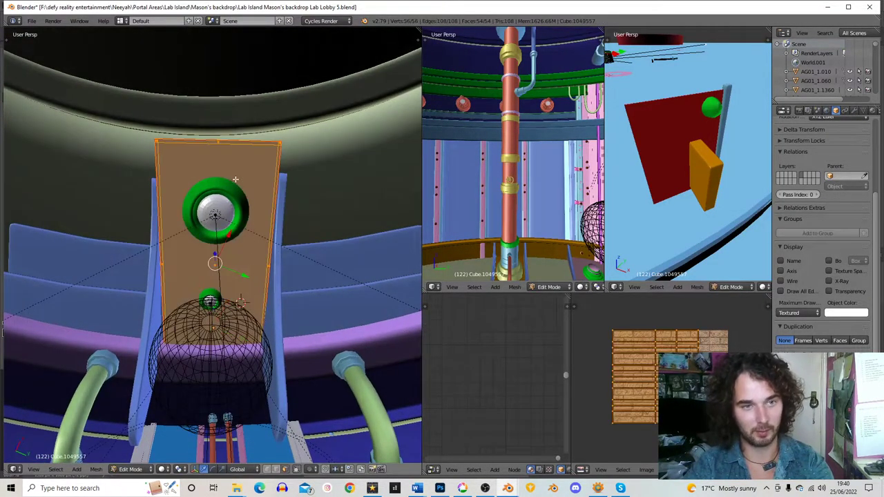
key("Tab")
Add a Subdivision Surface modifier to the ceiling plate and save over the existing Lab Island Mason's backdrop Lab Lobby 5.blend file
left_click(854, 111)
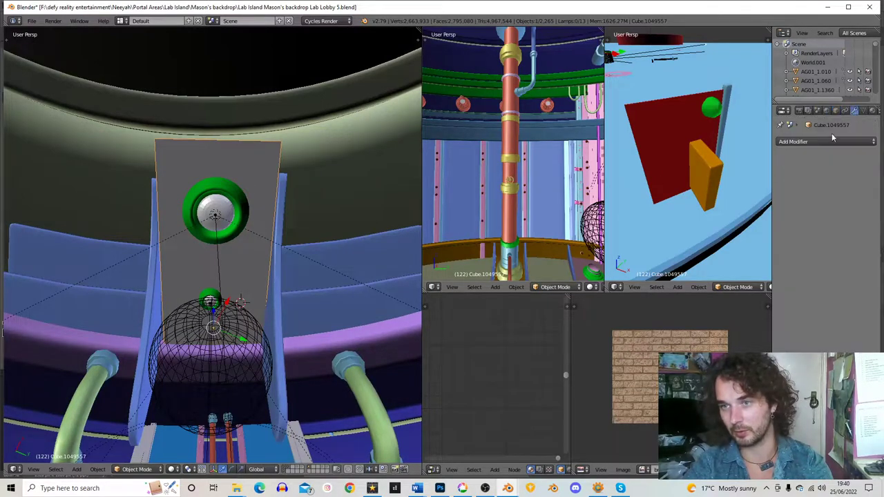
left_click(836, 140)
left_click(700, 298)
middle_click_drag(235, 293, 233, 236)
key("ctrl+s")
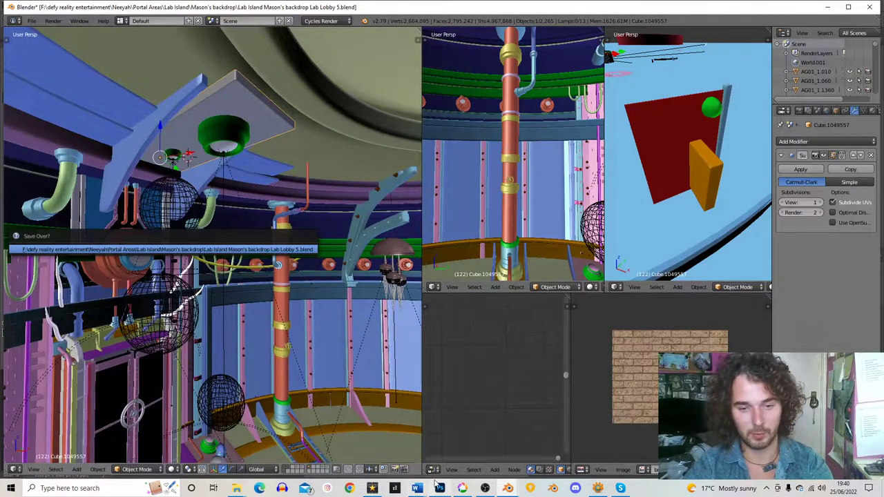
Set the large 3D viewport to Rendered shading to preview the ceiling plate and its lights
mouse_move(500, 489)
left_click(594, 459)
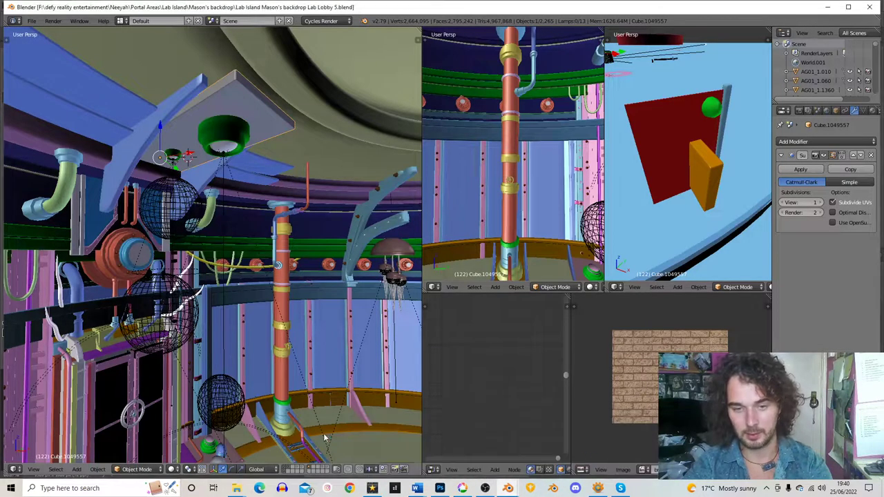
left_click(173, 469)
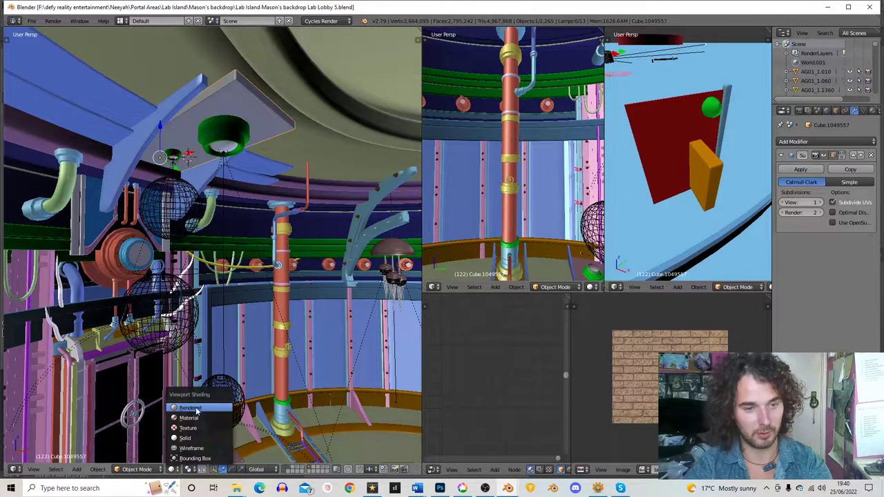
left_click(193, 408)
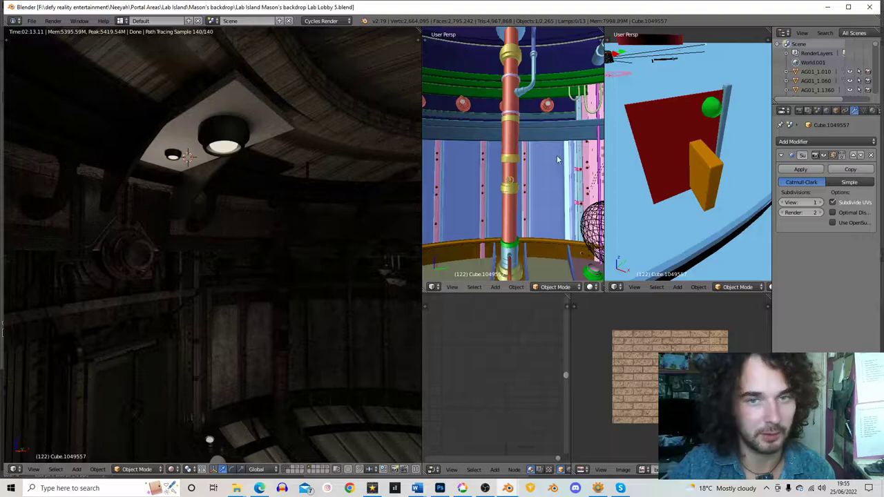
Select the curved white horn outside the lobby and add the neighbouring pink swirl ornament to the selection
scroll(653, 166, "down", 3)
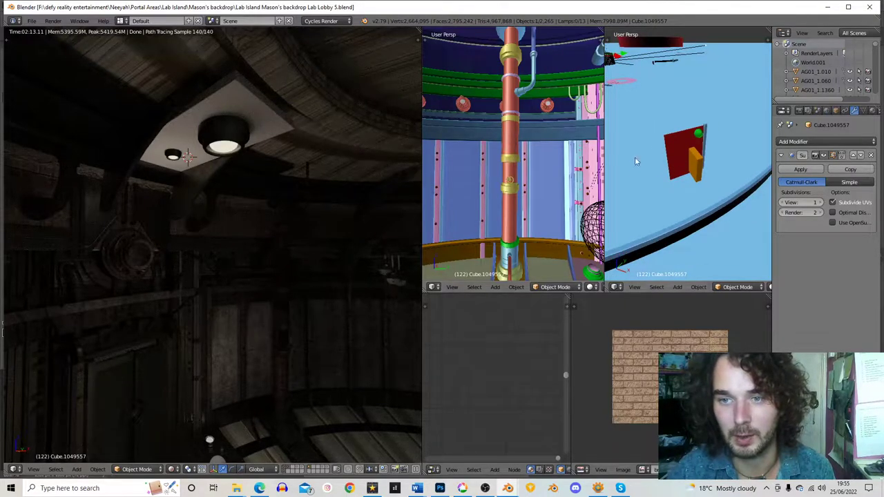
middle_click_drag(693, 162, 701, 133)
scroll(690, 138, "up", 3)
right_click(685, 138)
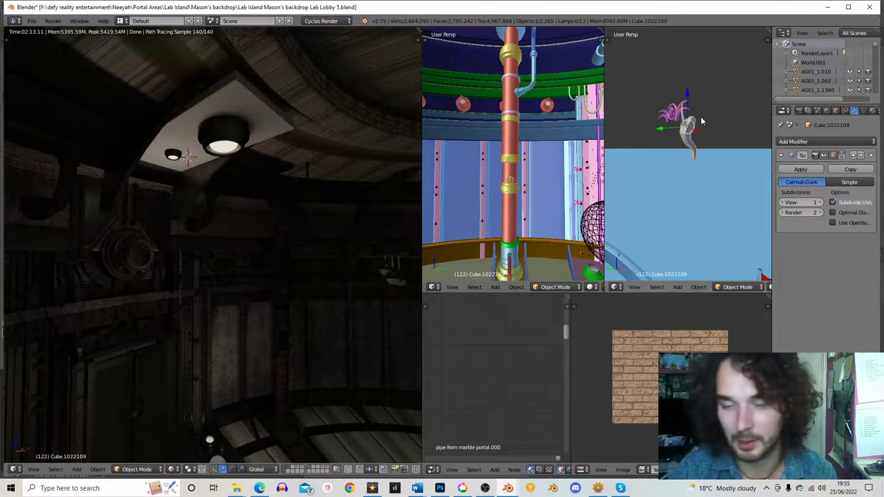
key("c")
left_click(680, 112)
right_click(679, 112)
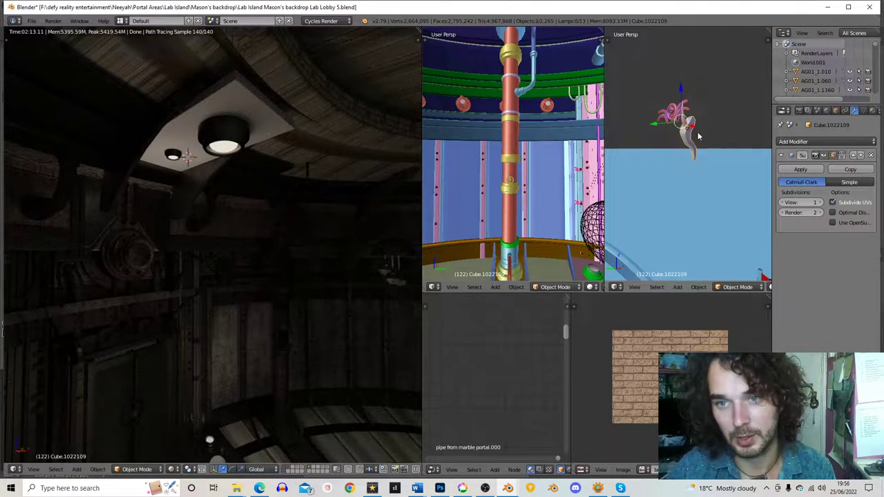
Widen the middle 3D viewport so that it shows more of the lobby wall, pipe and doorway
scroll(724, 130, "down", 3)
middle_click_drag(693, 127, 695, 158)
scroll(707, 158, "up", 2)
scroll(695, 158, "up", 1)
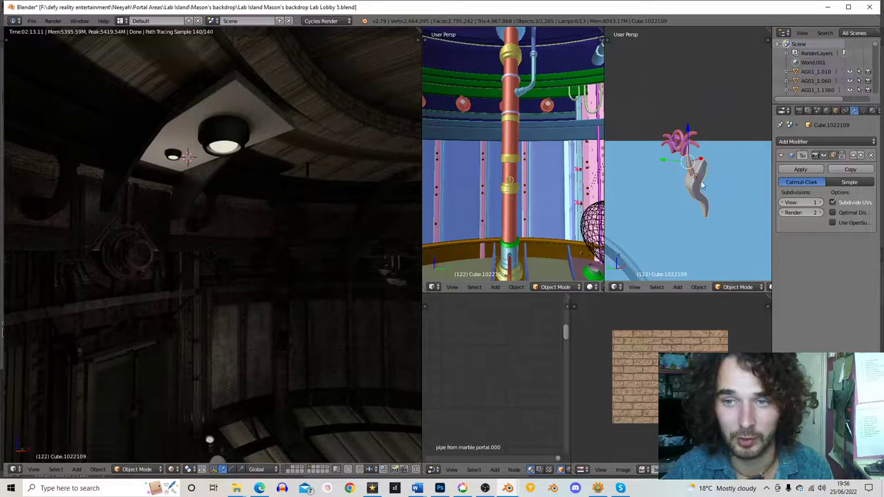
middle_click_drag(503, 179, 507, 189)
scroll(507, 188, "down", 2)
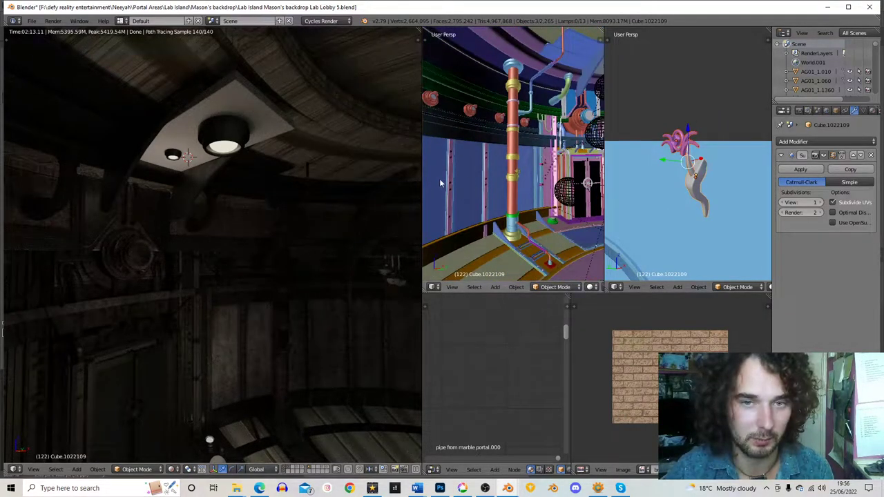
left_click_drag(423, 176, 331, 176)
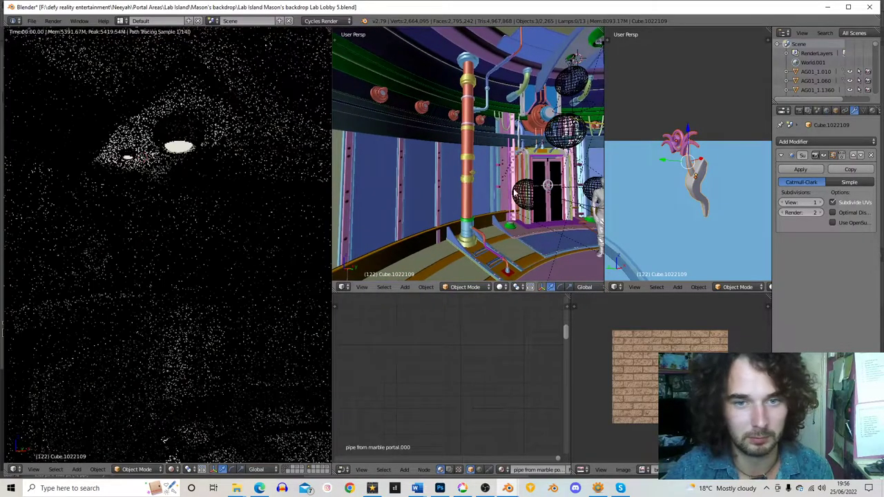
Move the selected horn and swirl ornaments along the X axis towards the lobby building
middle_click_drag(743, 157, 686, 191)
scroll(701, 159, "down", 10)
scroll(701, 160, "down", 3)
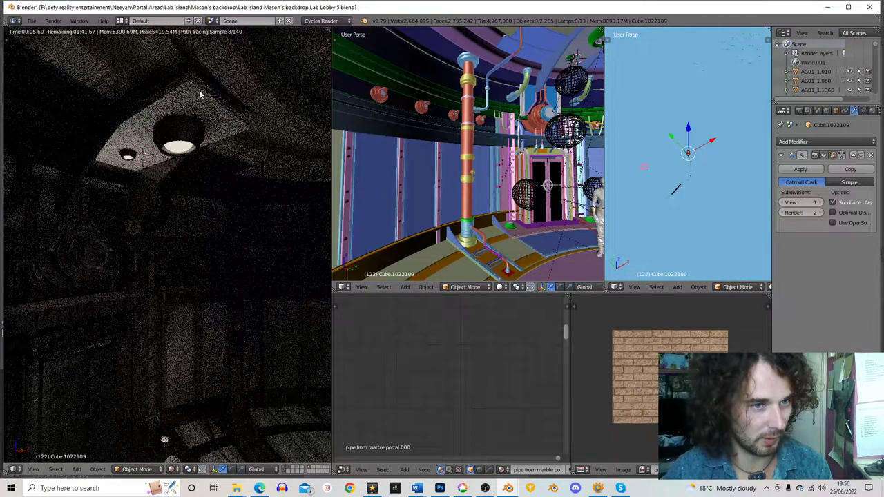
middle_click_drag(692, 153, 747, 188)
scroll(715, 162, "down", 4)
scroll(745, 182, "down", 2)
key("g")
key("x")
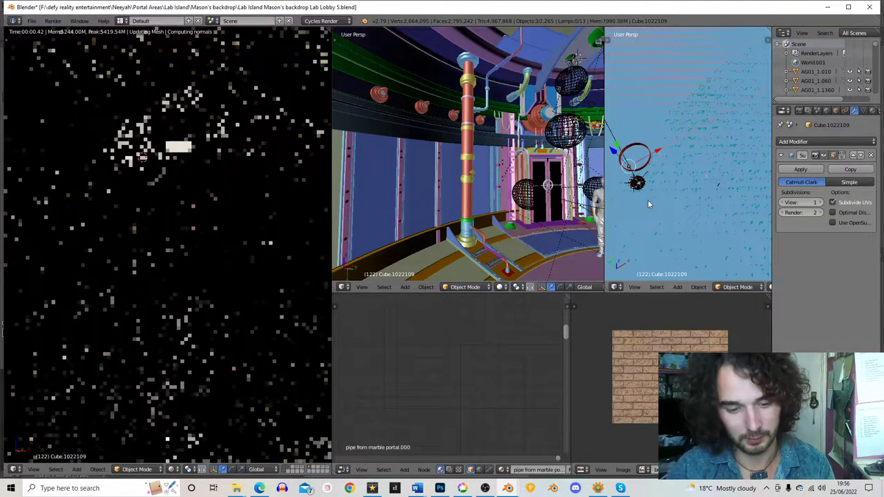
right_click(674, 211)
Bring the selected ornaments over to the lobby and frame the view on its interior
scroll(690, 201, "down", 8)
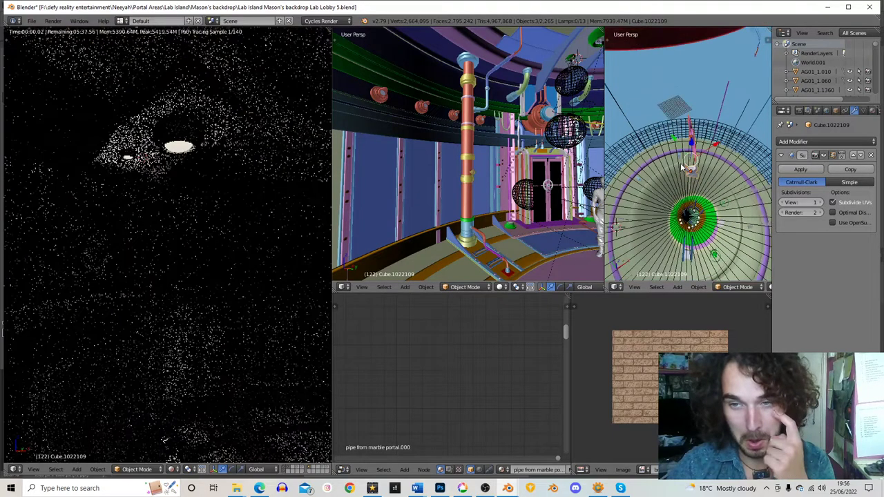
middle_click_drag(708, 207, 693, 147)
left_click(686, 218)
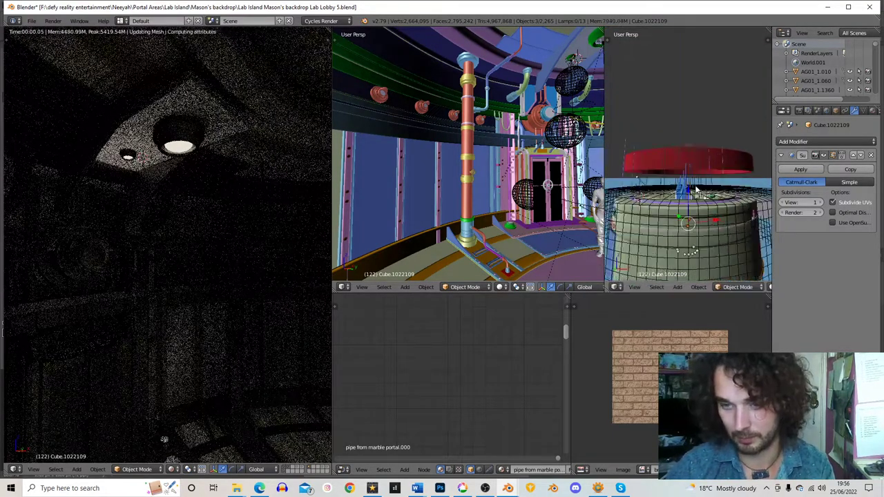
key("KP_Decimal")
scroll(693, 144, "down", 6)
scroll(683, 163, "down", 4)
middle_click_drag(682, 163, 743, 177)
scroll(743, 179, "down", 2)
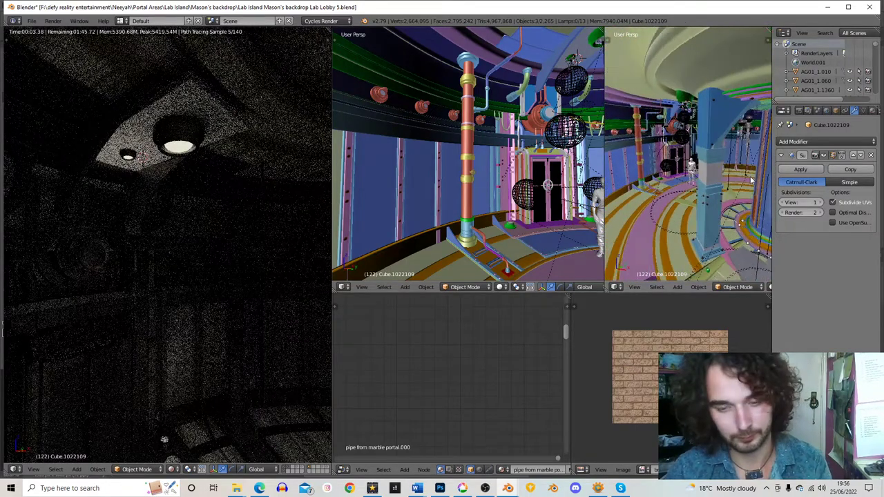
Rotate the horn and swirl ornaments about the global Z axis and move them beside the tall orange wall pipe
left_click(671, 149)
key("r")
key("z")
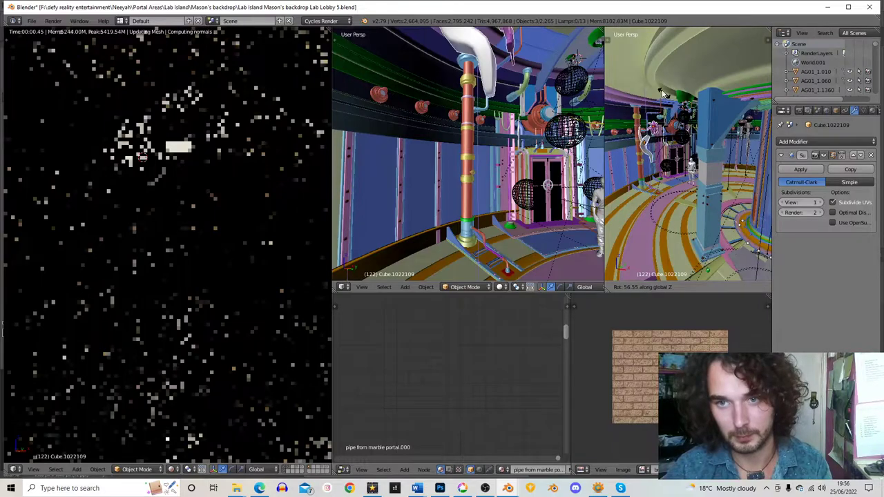
left_click(611, 141)
scroll(611, 141, "up", 3)
middle_click_drag(711, 141, 624, 135)
key("g")
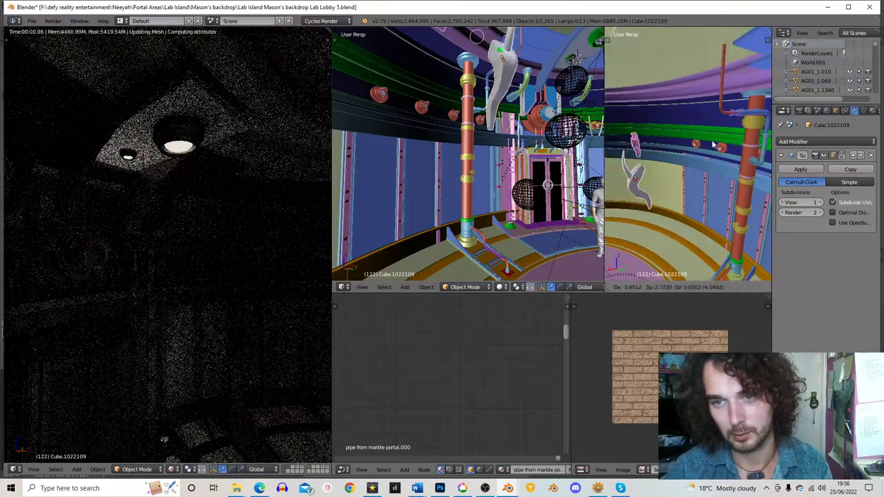
left_click(745, 134)
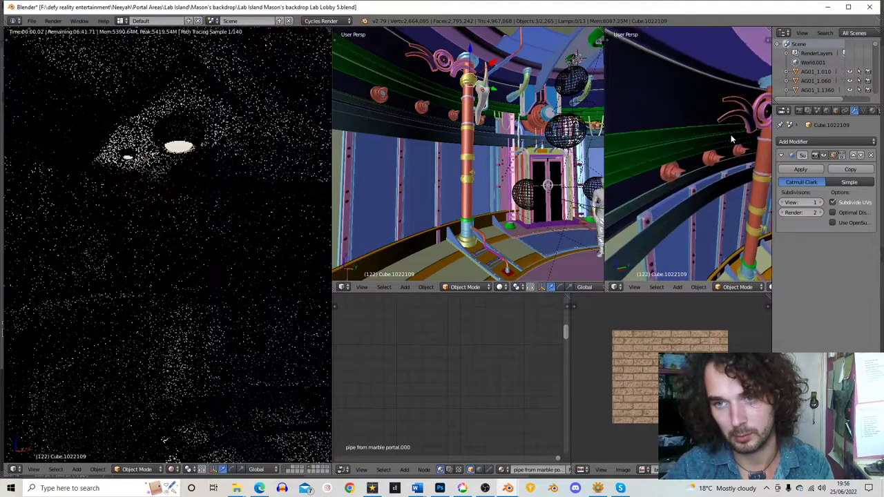
Move the ornaments to the wall beside the orange pipe and rotate them about global Z to follow the wall's curve
key("g")
left_click(689, 148)
scroll(689, 148, "up", 3)
middle_click_drag(691, 151, 607, 174)
key("r")
key("z")
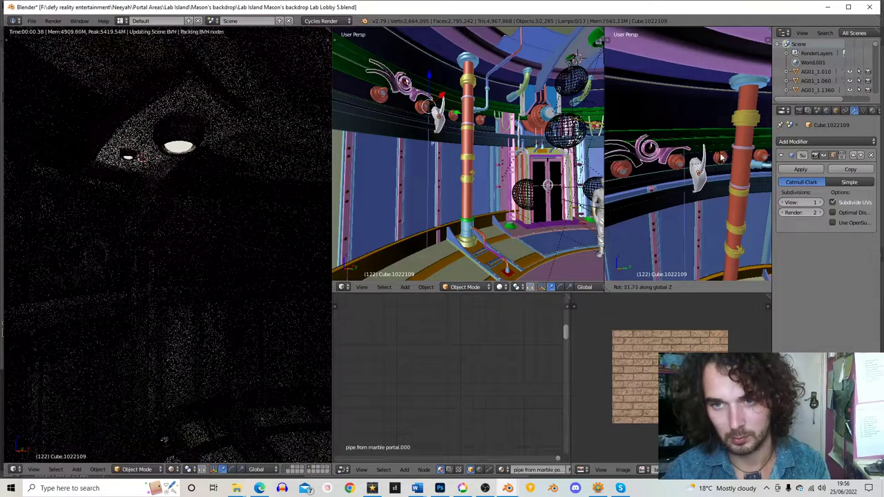
left_click(723, 175)
middle_click_drag(723, 175, 664, 173)
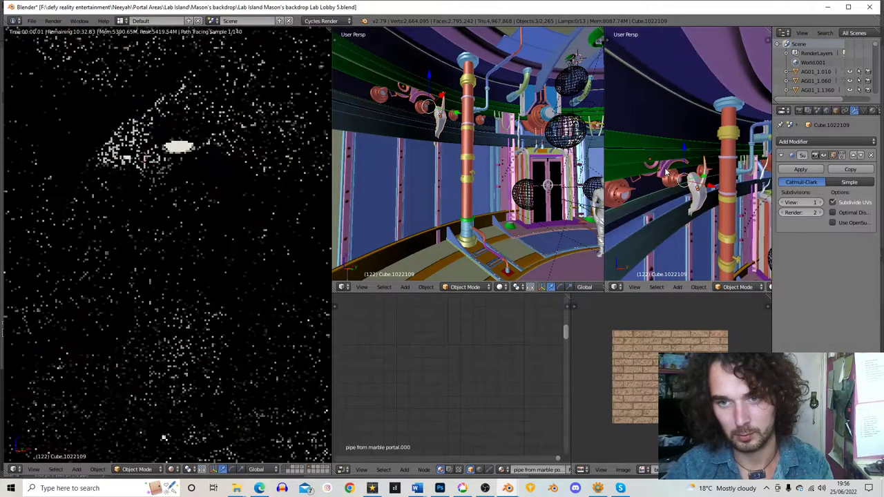
Raise the horn and swirl ornaments so the swirl sits on the wall above the row of red lamps
key("g")
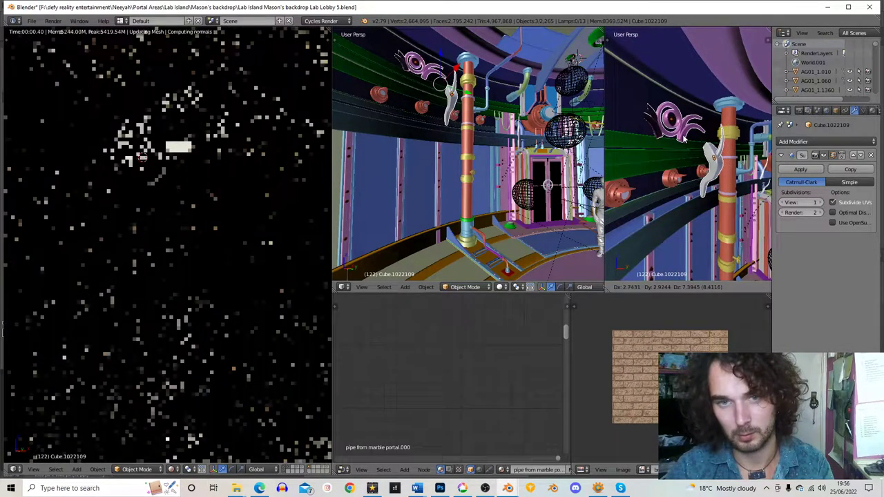
left_click(703, 143)
middle_click_drag(703, 143, 741, 162)
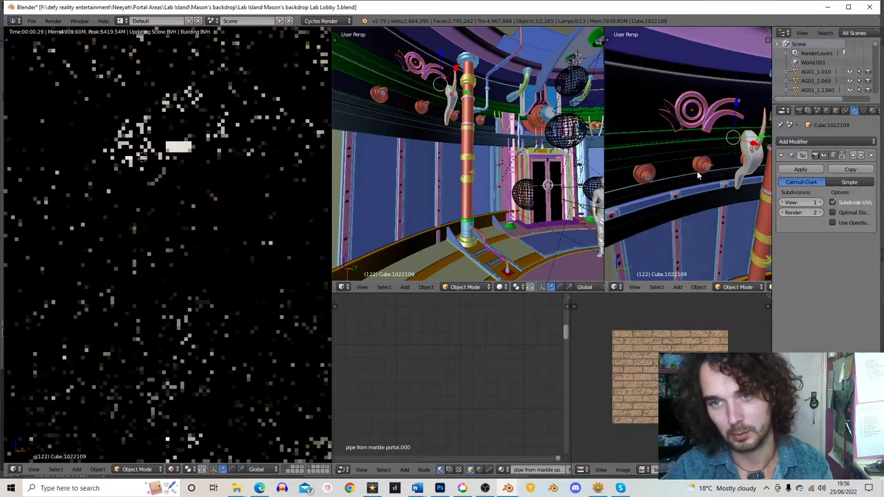
scroll(742, 160, "up", 3)
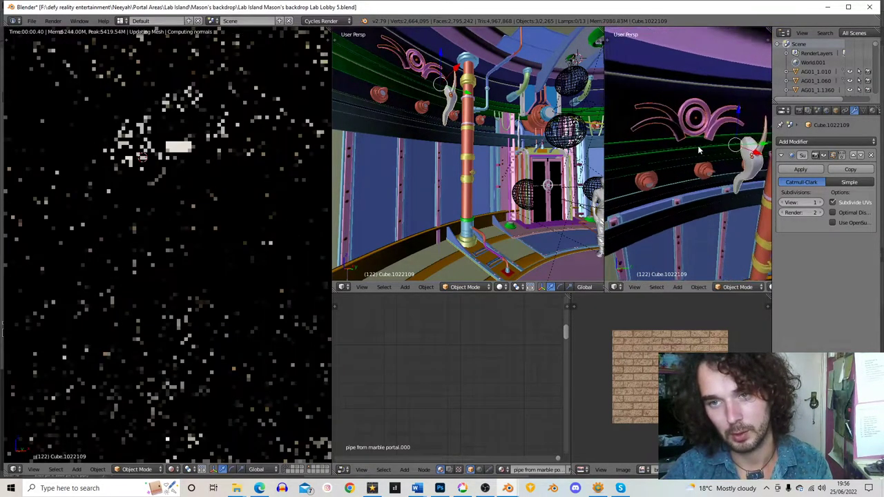
scroll(746, 158, "down", 3)
Shift the ornaments horizontally against the curved wall and fine-tune their alignment with its surface
key("g")
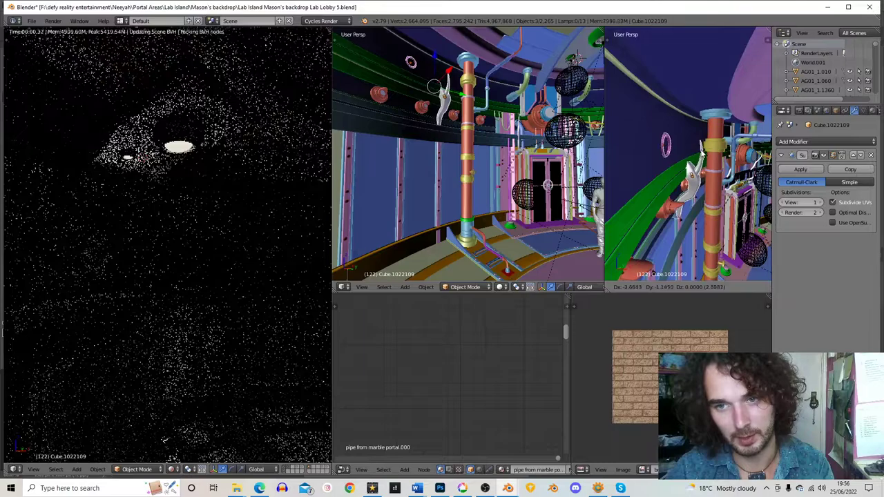
left_click(714, 154)
middle_click_drag(713, 154, 739, 127)
key("r")
key("z")
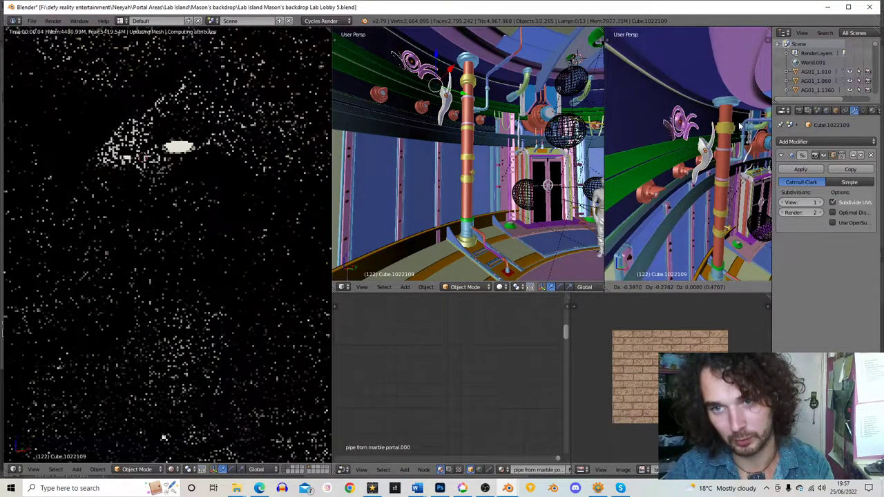
left_click(736, 165)
middle_click_drag(736, 165, 654, 176)
Select the two parts of the white horn ornament together, leaving out the pink swirl
right_click(683, 177)
scroll(684, 177, "up", 4)
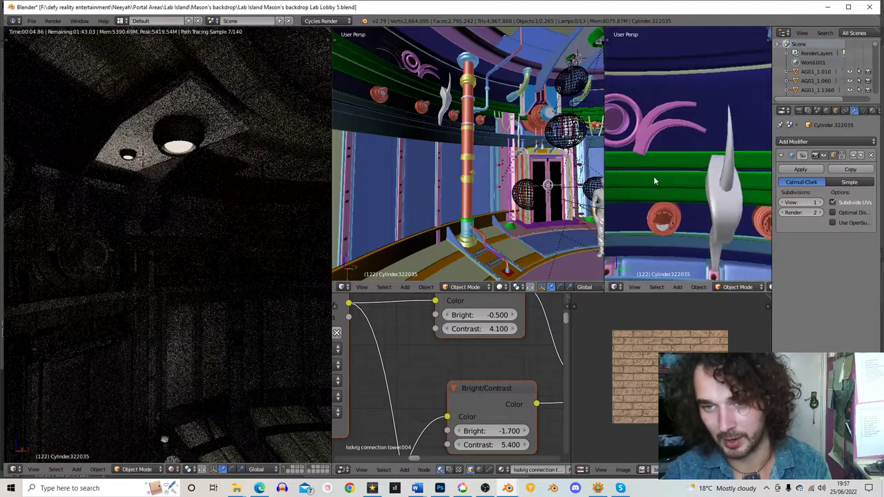
right_click(719, 182)
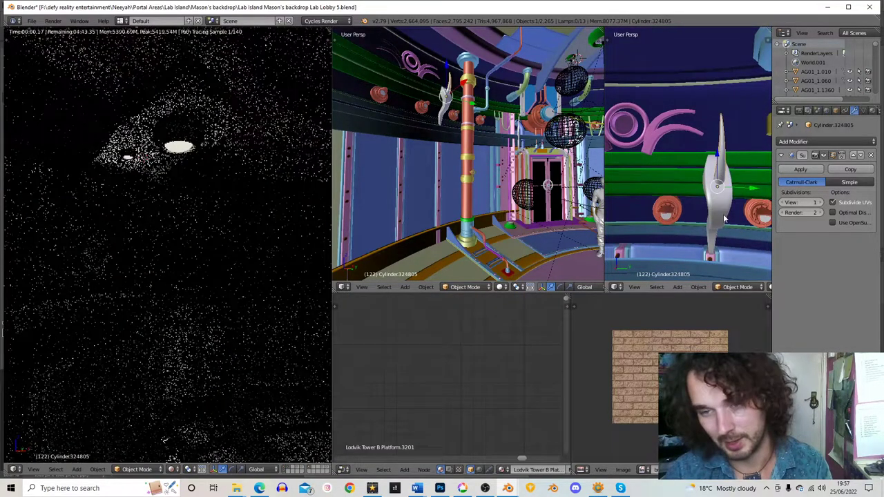
right_click(723, 216, "shift")
scroll(723, 216, "down", 3)
middle_click_drag(723, 217, 678, 194)
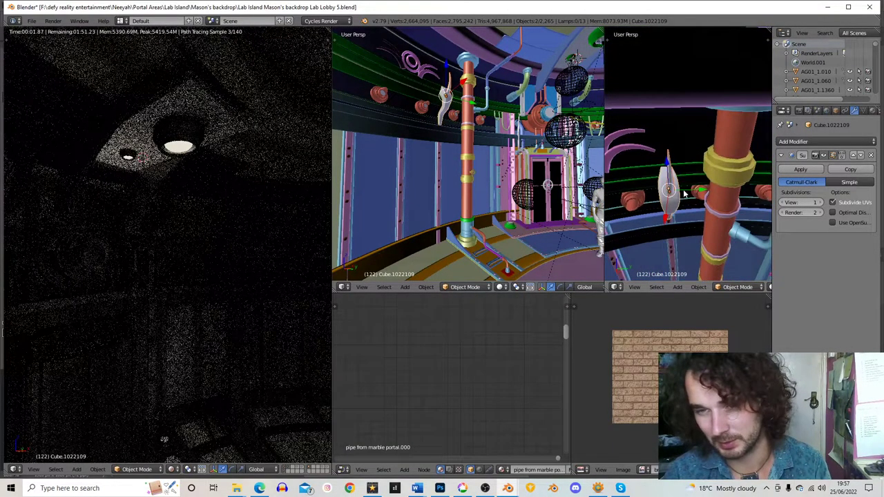
key("x")
right_click(677, 194)
key("Escape")
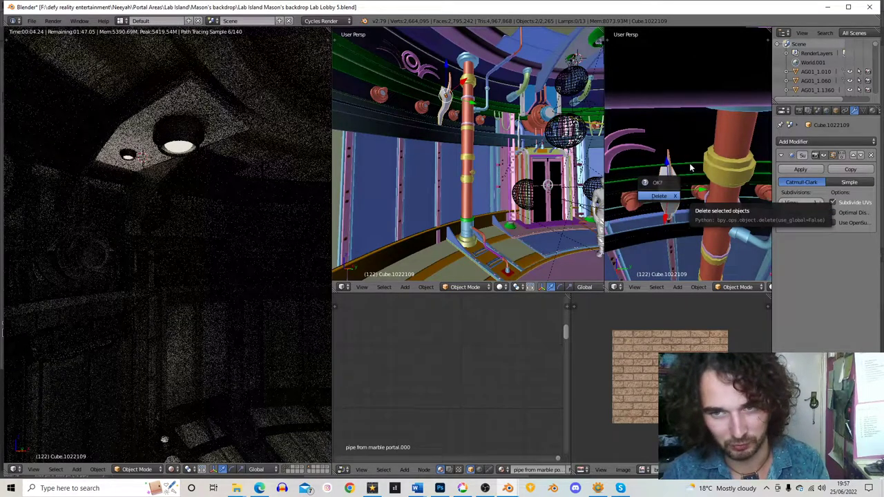
Move the white horn ornament along the curved wall, away from the orange pipe and past the red lamps
key("g")
key("y")
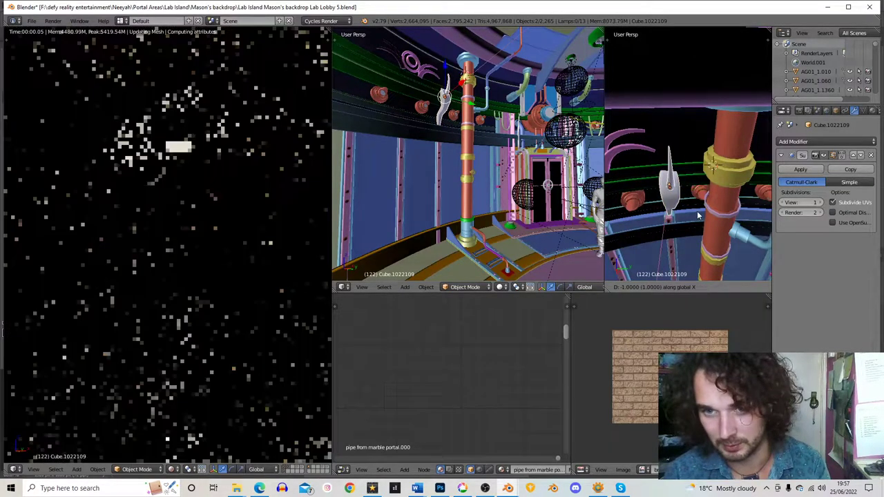
left_click(736, 217)
middle_click_drag(736, 217, 745, 172)
scroll(740, 163, "down", 4)
key("g")
key("y")
left_click(623, 167)
Bring the horn ornament against the wall band beyond the red lamps, adjusting its scale and rotation
middle_click_drag(623, 167, 704, 176)
key("g")
left_click(710, 192)
key("s")
left_click(661, 175)
key("r")
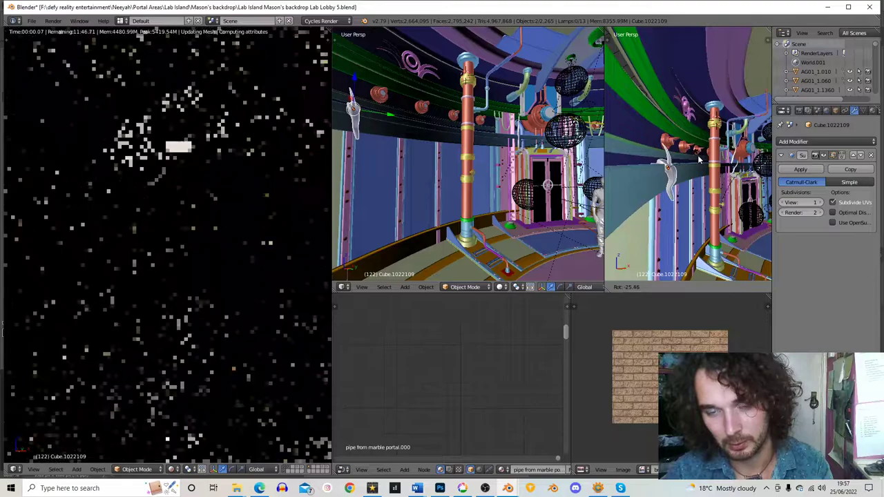
left_click(721, 188)
Place the horn ornament on the upper end of the pink wall strip and rotate it to line up with the strip
middle_click_drag(721, 188, 715, 158)
key("g")
left_click(690, 178)
key("r")
left_click(699, 177)
key("g")
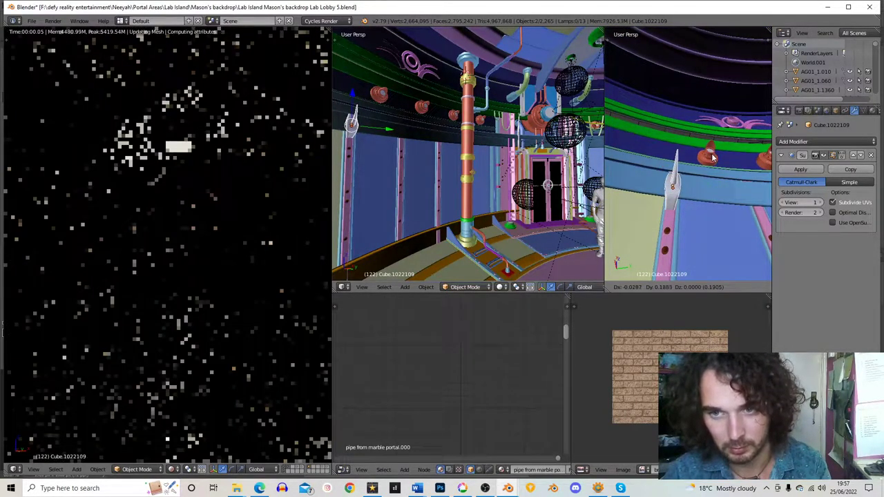
key("Escape")
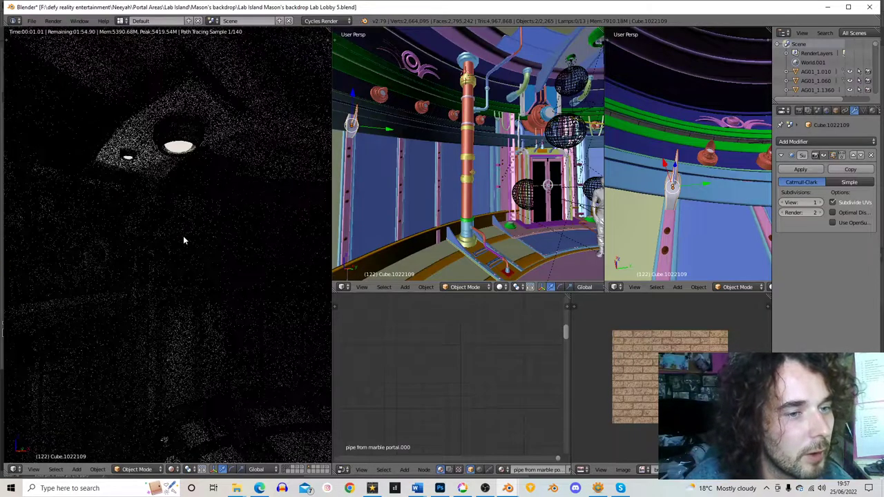
Examine the horn's fit on the pink wall strip and the swirl ornament above it in the solid and rendered views
scroll(177, 298, "down", 2)
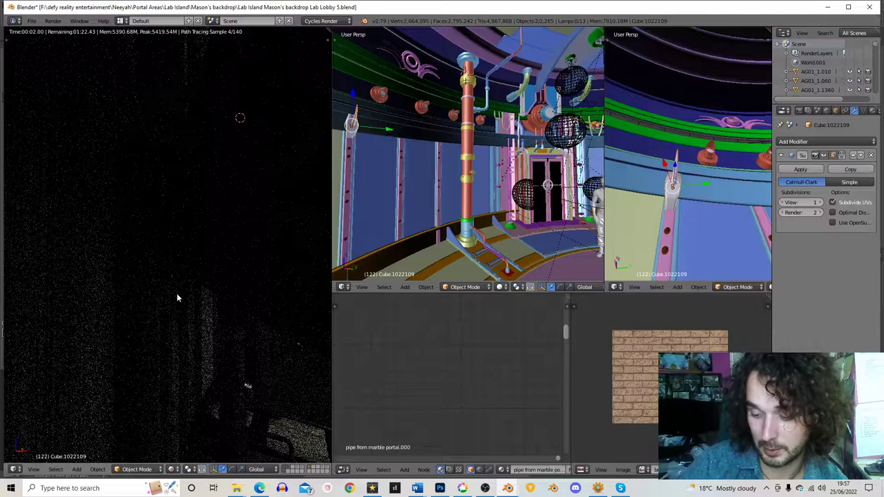
middle_click_drag(213, 326, 132, 290)
middle_click_drag(380, 146, 419, 154)
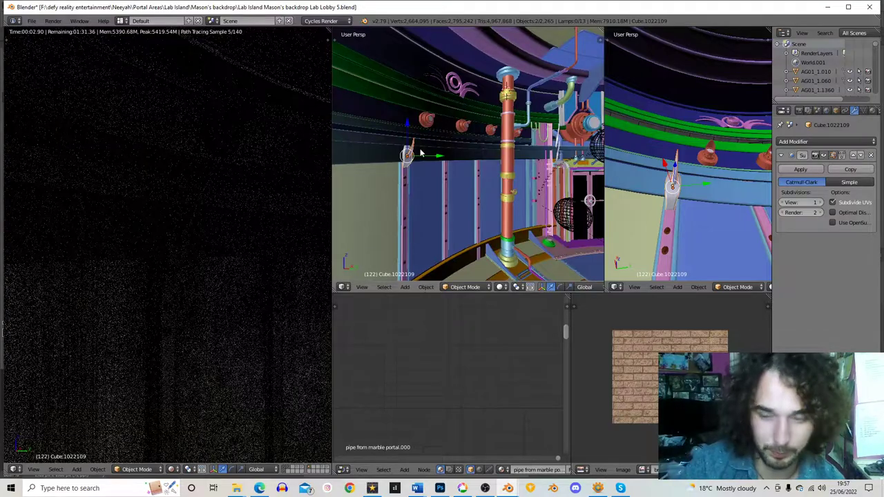
scroll(419, 153, "down", 10)
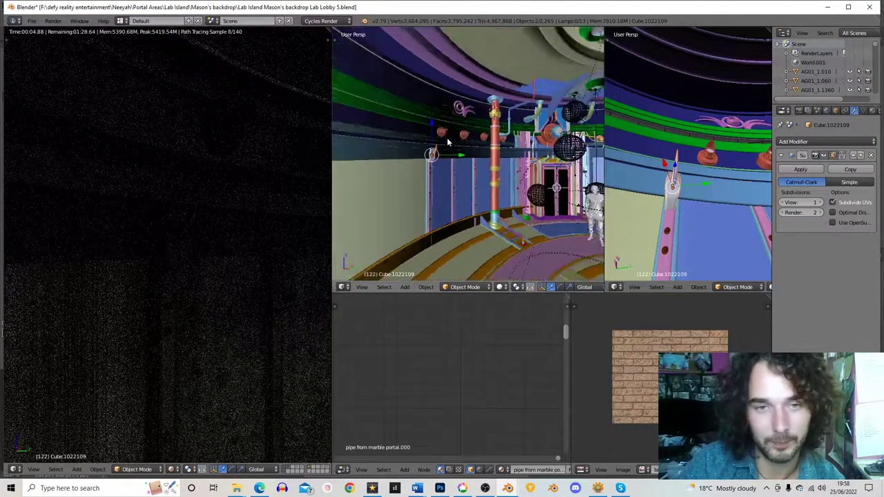
scroll(482, 174, "down", 5)
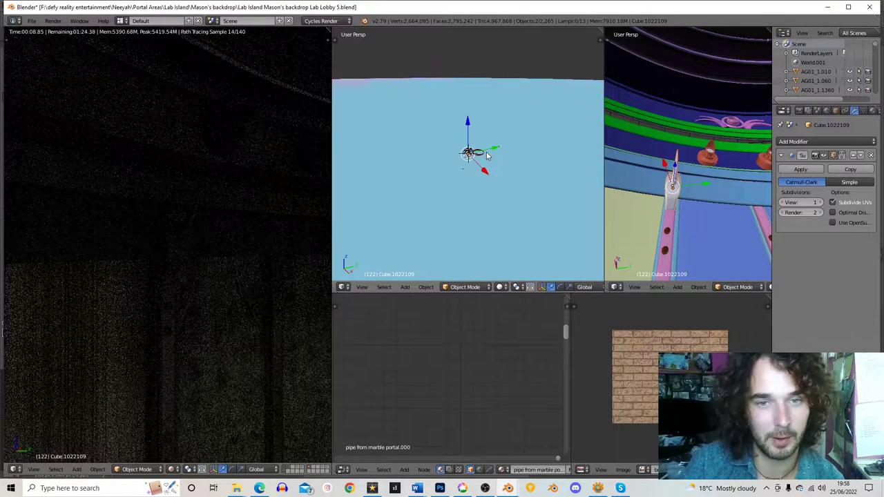
scroll(486, 155, "up", 8)
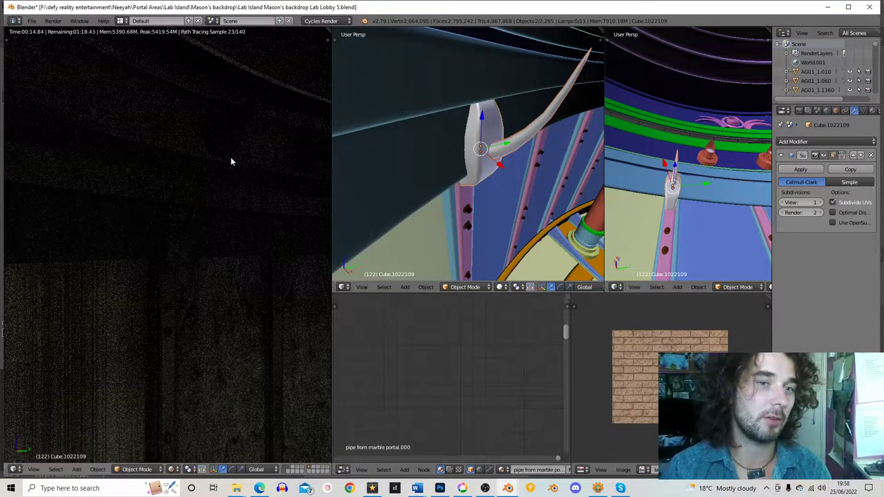
middle_click_drag(625, 199, 749, 167)
middle_click_drag(573, 165, 475, 164)
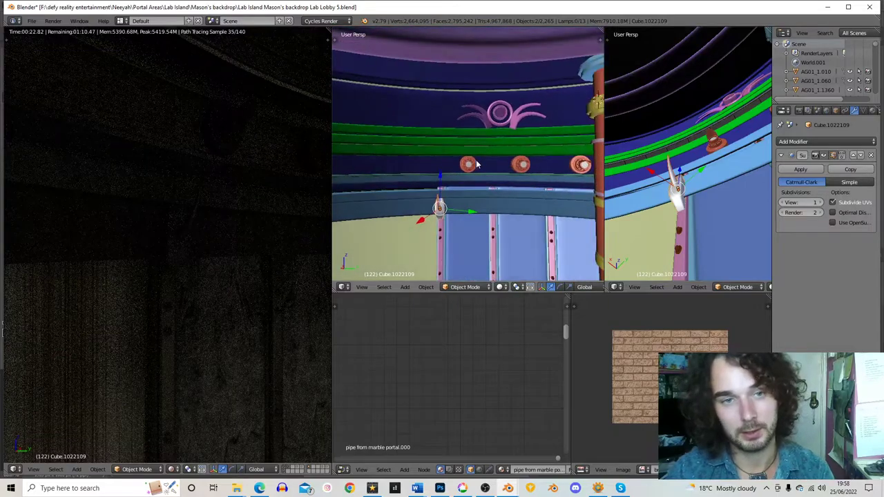
mouse_move(230, 155)
middle_mouse_down()
mouse_move(246, 157)
mouse_move(199, 202)
middle_mouse_up()
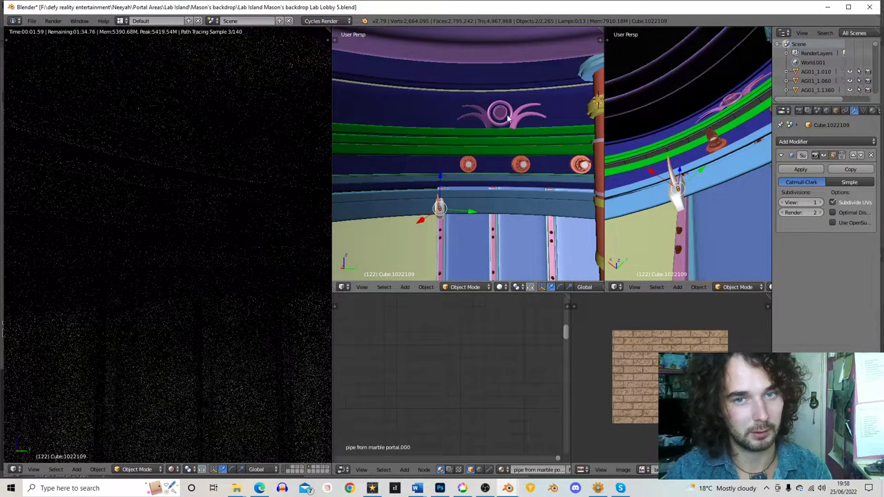
Duplicate the upper wireframe sphere above the door and place the copy in front of the pink swirl ornament
middle_click_drag(496, 120, 548, 138)
right_click(581, 179)
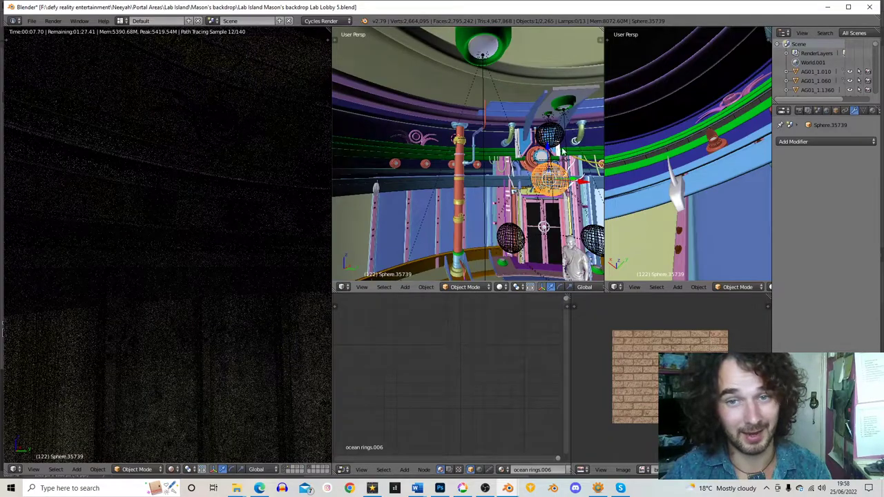
right_click(549, 135)
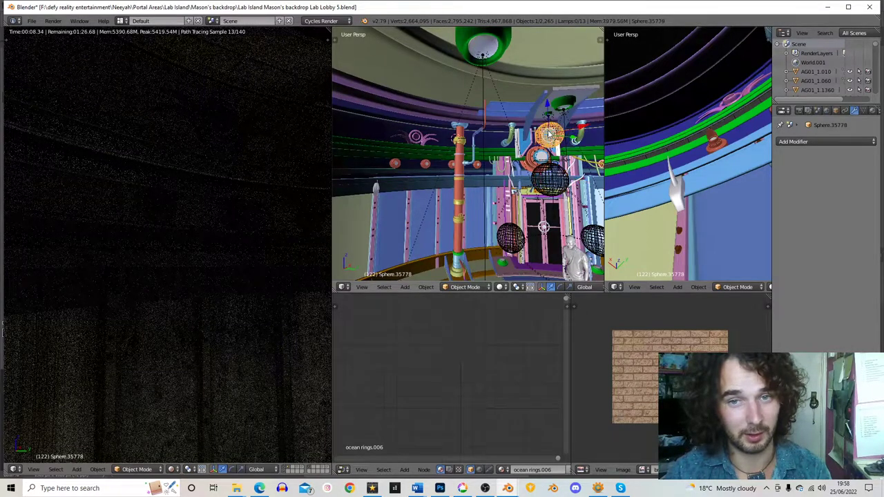
key("shift+d")
left_click(417, 139)
middle_click_drag(417, 140, 448, 141)
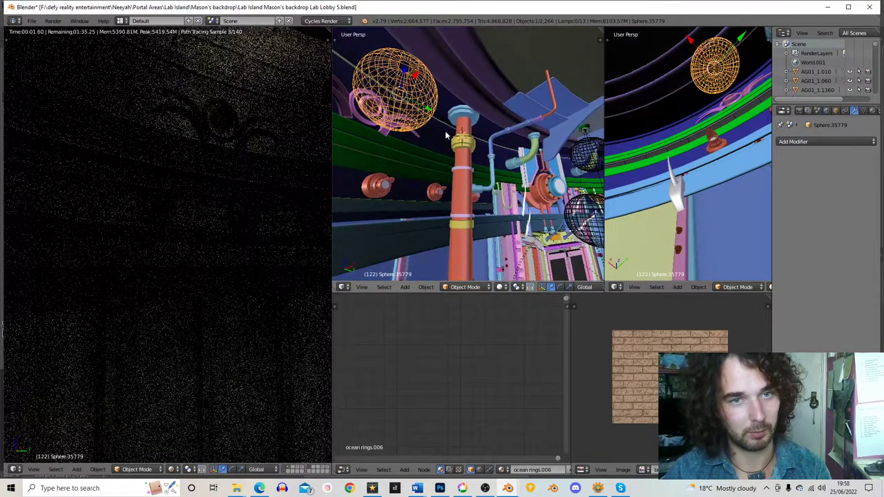
Give the duplicated sphere its own copy of the ocean rings.006 material and set its emission strength to 0.2
left_click(872, 110)
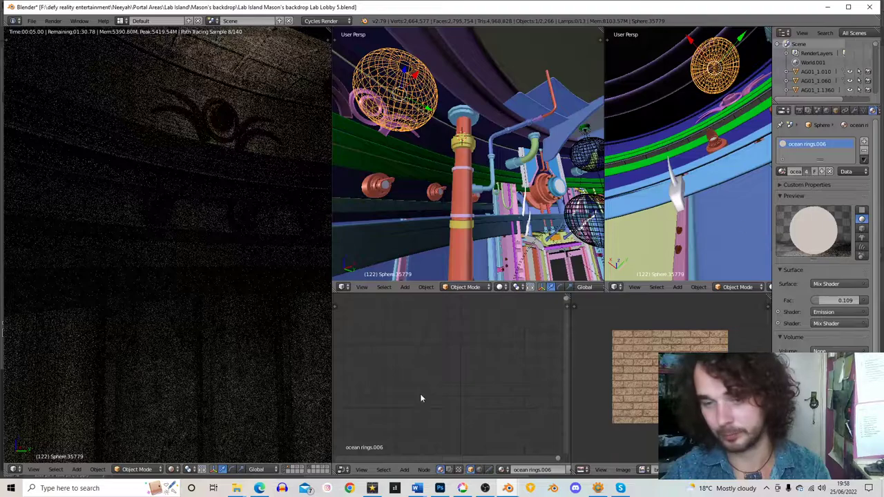
key("KP_Decimal")
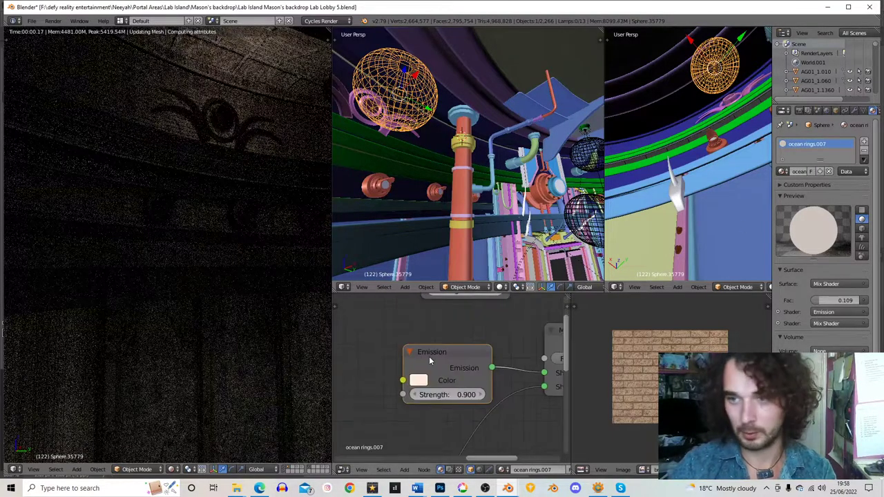
left_click(456, 392)
key("BackSpace")
type("0.3")
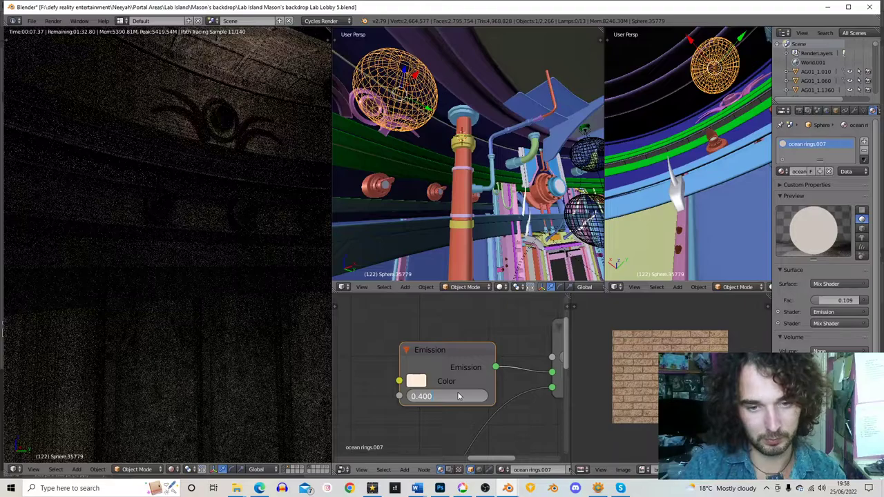
key("Return")
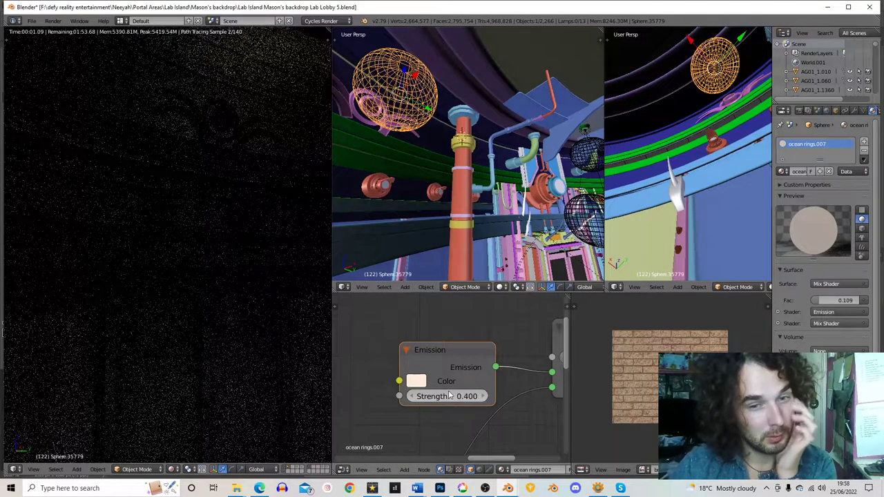
left_click(449, 396)
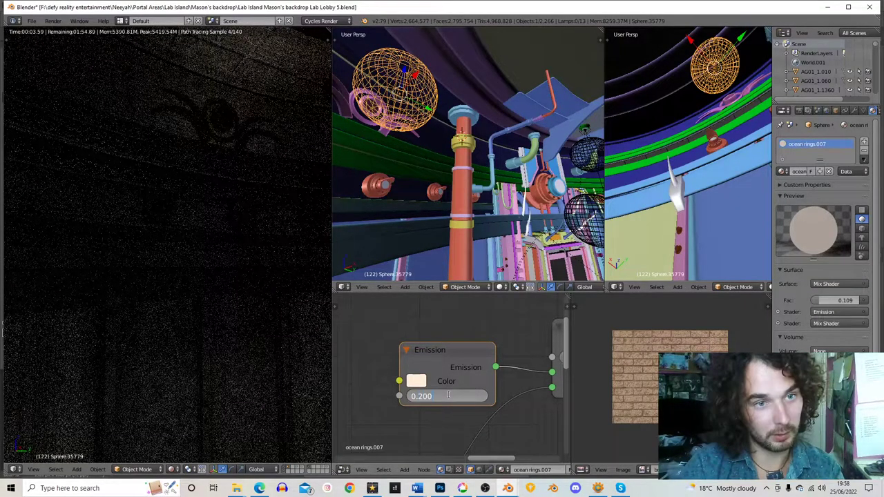
key("Return")
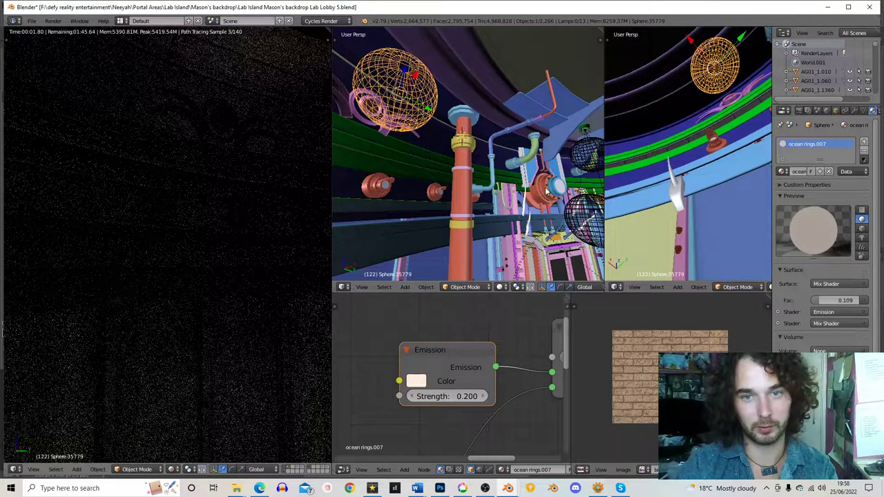
Warm the sphere's emission color to R 1.000, G 0.834, B 0.628 and check it in the rendered view
middle_click_drag(260, 184, 263, 243)
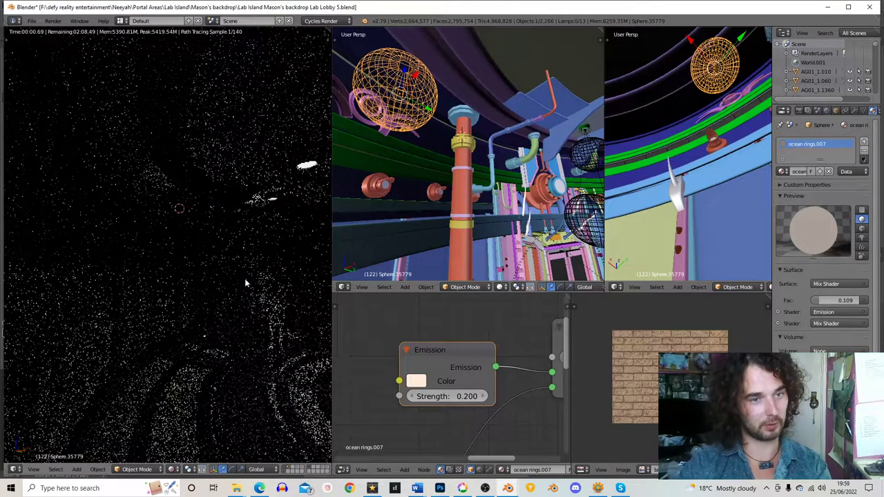
left_click(249, 179)
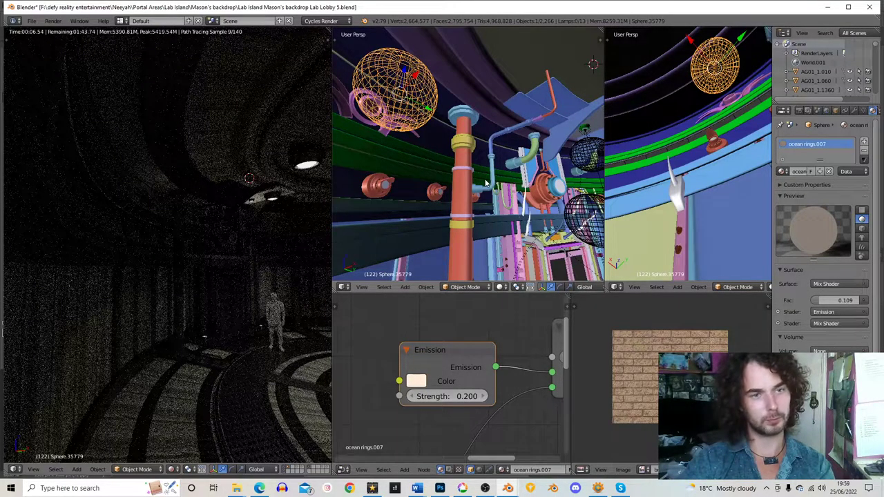
left_click(418, 382)
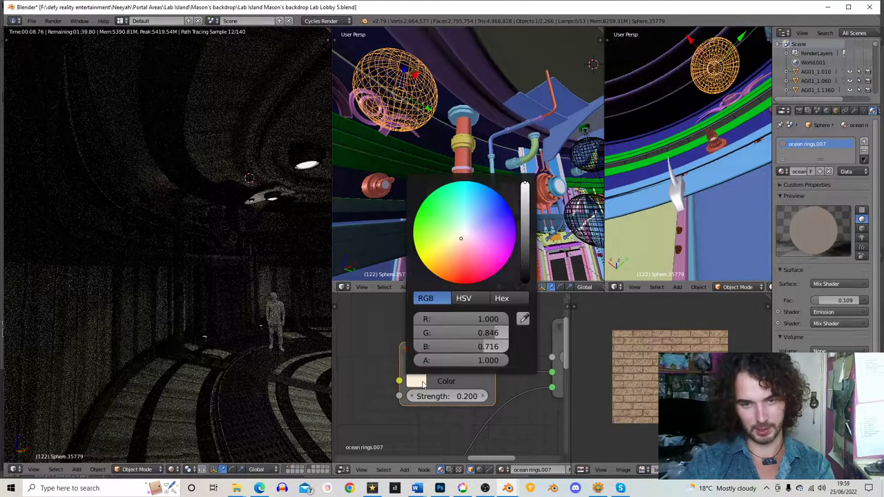
left_click(459, 243)
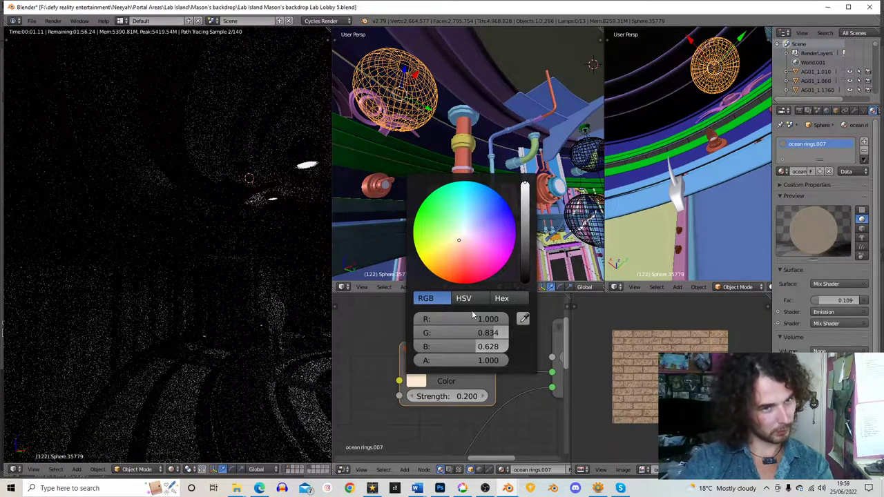
middle_click_drag(530, 157, 462, 184)
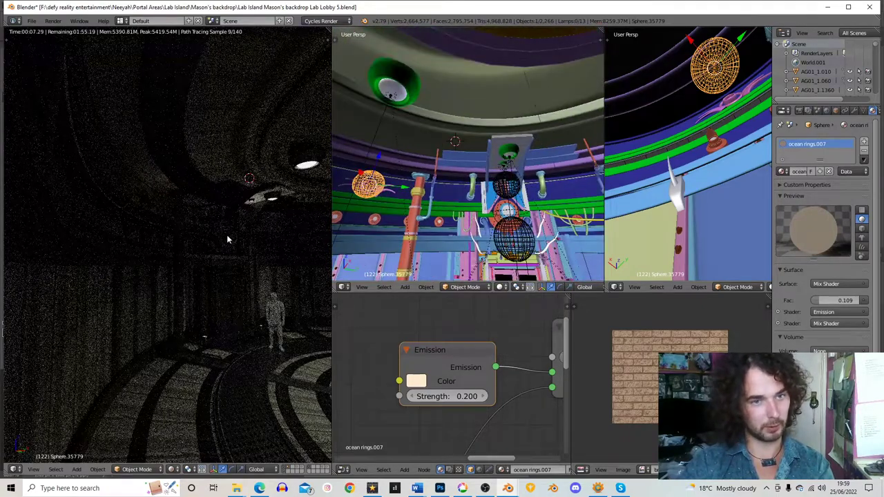
middle_click_drag(227, 235, 235, 234)
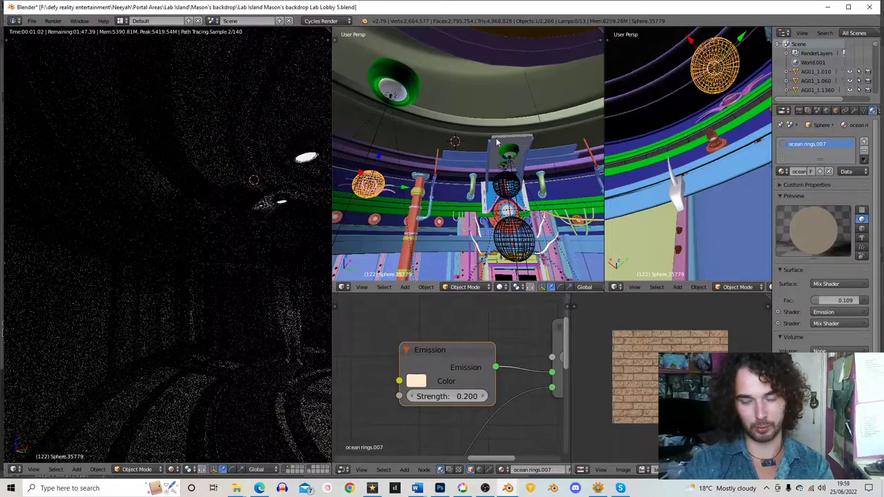
Inspect the green ceiling lamp above the door up close and select the ceiling panel that holds it
right_click(508, 149)
key("KP_Decimal")
key("KP_Decimal")
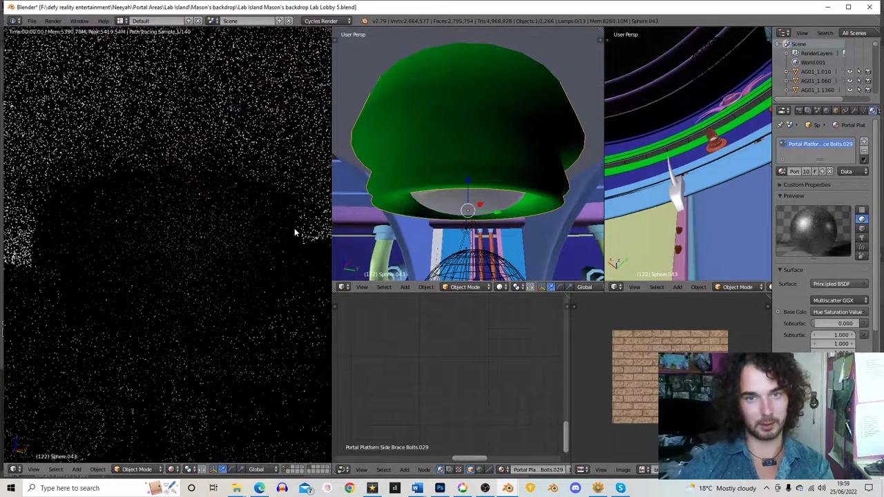
scroll(495, 148, "down", 3)
mouse_move(494, 147)
middle_mouse_down()
mouse_move(486, 165)
mouse_move(456, 138)
mouse_move(508, 103)
mouse_move(491, 150)
middle_mouse_up()
right_click(509, 102)
scroll(437, 188, "up", 2)
middle_click_drag(438, 188, 452, 147)
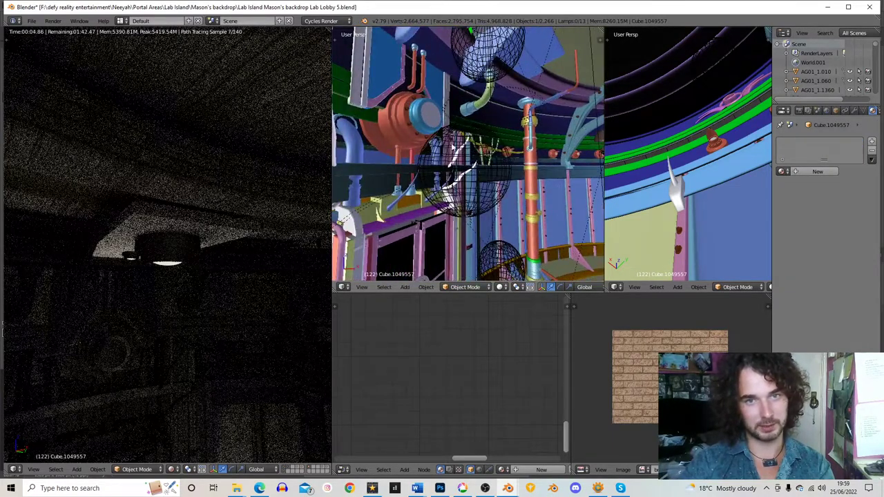
Pick the round orange wall fixture as a material source and reselect the ceiling panel that has no material
right_click(393, 125)
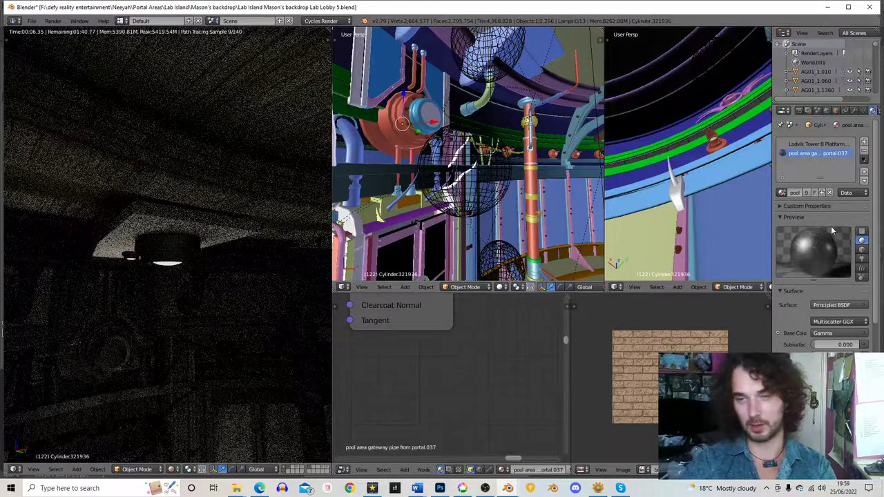
key("Return")
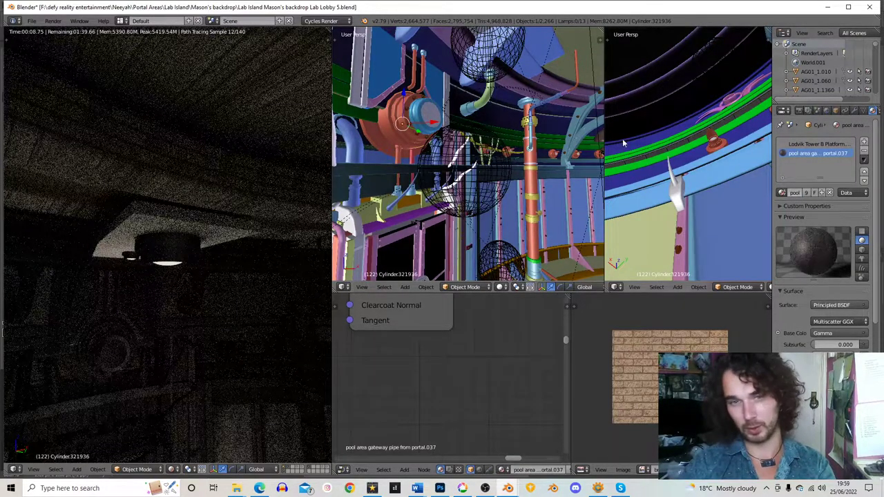
middle_click_drag(503, 68, 514, 136)
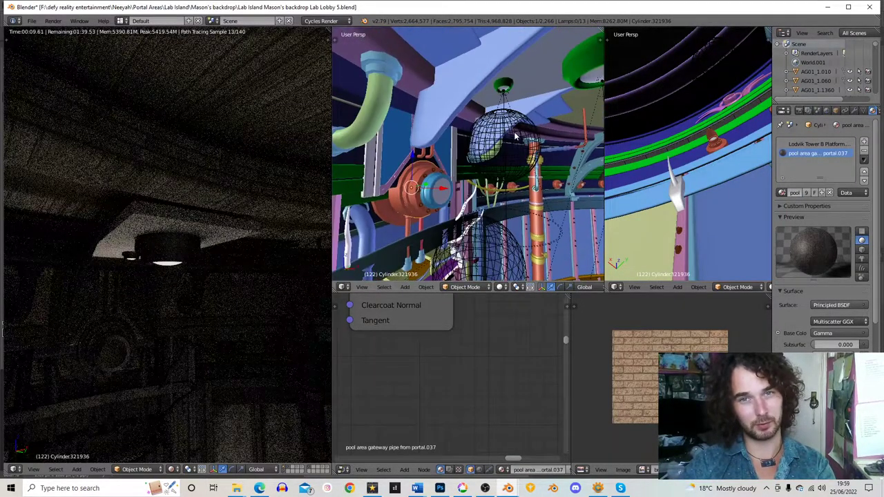
right_click(541, 65)
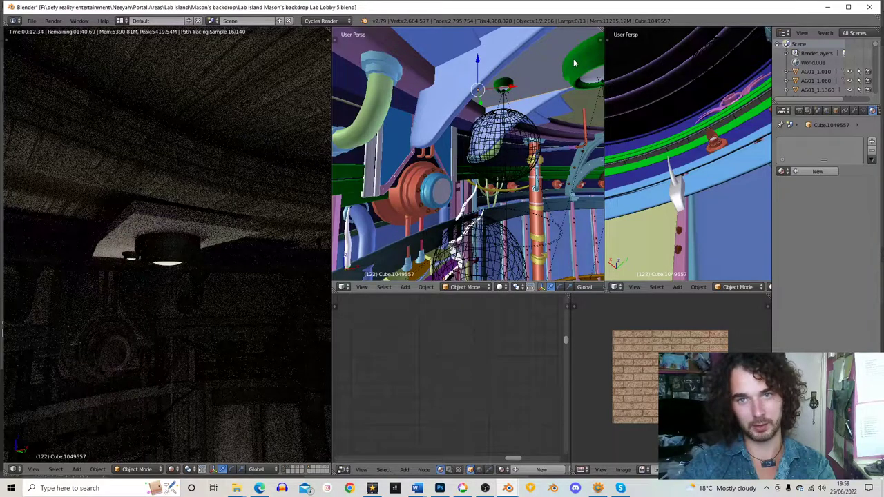
Assign the lamp housing's material, Portal Platform Side Brace Bolts.029, to the ceiling panel and check it in the rendered view
right_click(573, 64)
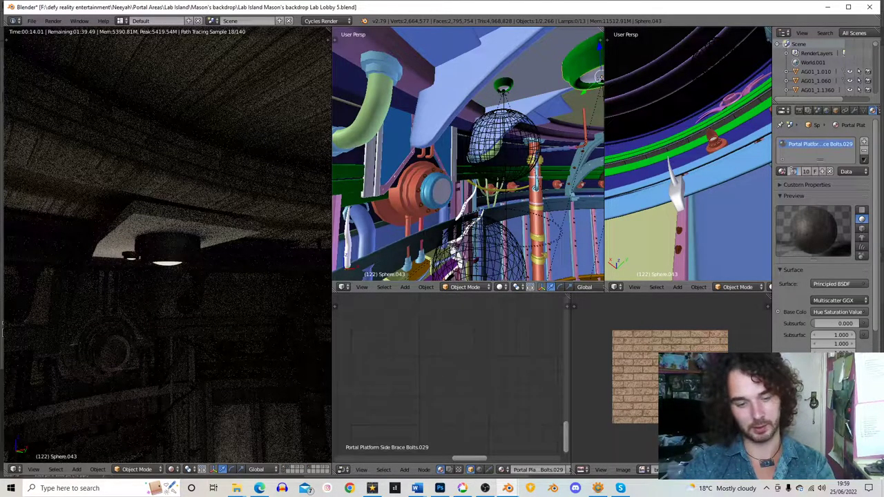
middle_click_drag(581, 99, 547, 55)
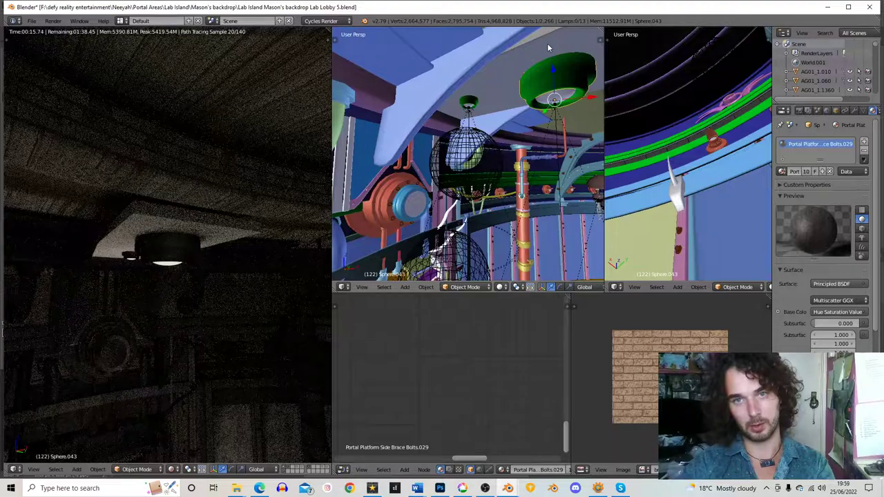
right_click(547, 42)
left_click(782, 171)
type("Portal Platform Side Brace Bolts.029")
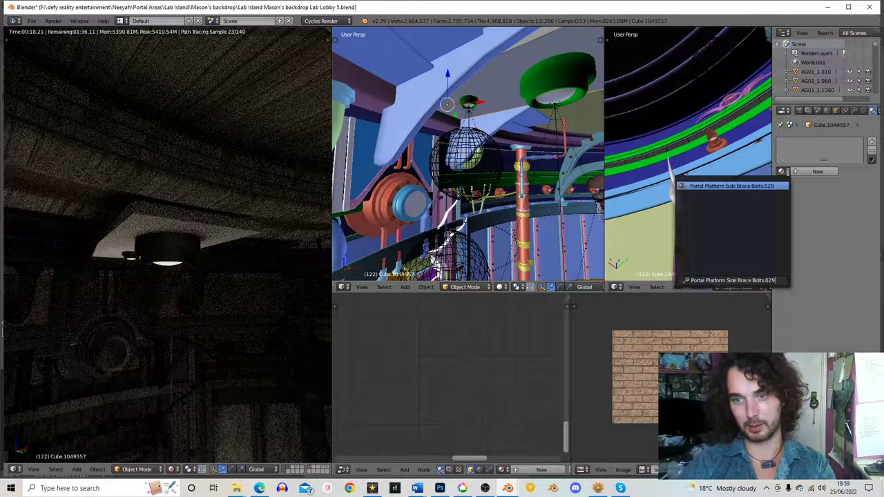
key("Return")
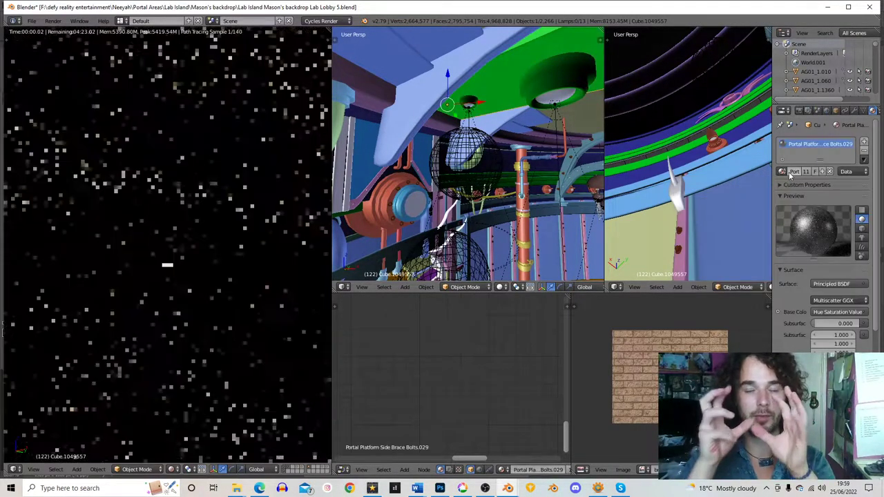
middle_click_drag(407, 156, 379, 166)
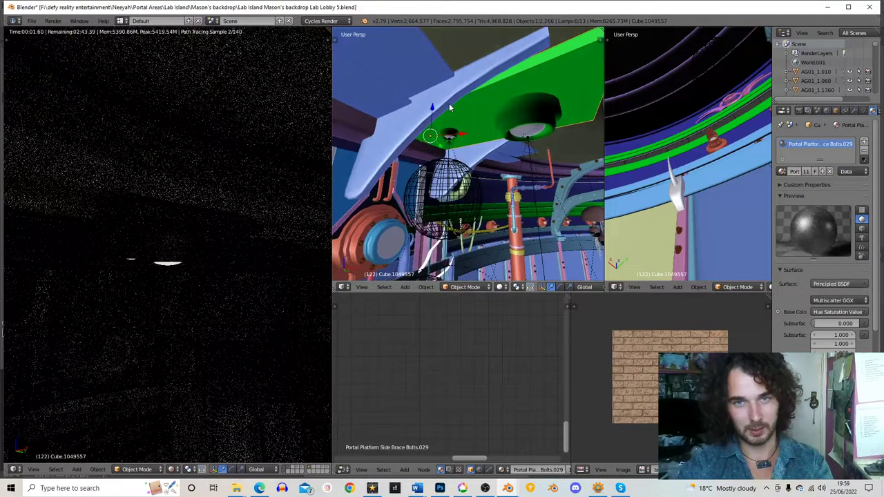
mouse_move(205, 277)
middle_mouse_down()
mouse_move(217, 262)
mouse_move(234, 295)
middle_mouse_up()
mouse_move(247, 239)
middle_mouse_down()
mouse_move(235, 259)
mouse_move(223, 220)
mouse_move(239, 232)
middle_mouse_up()
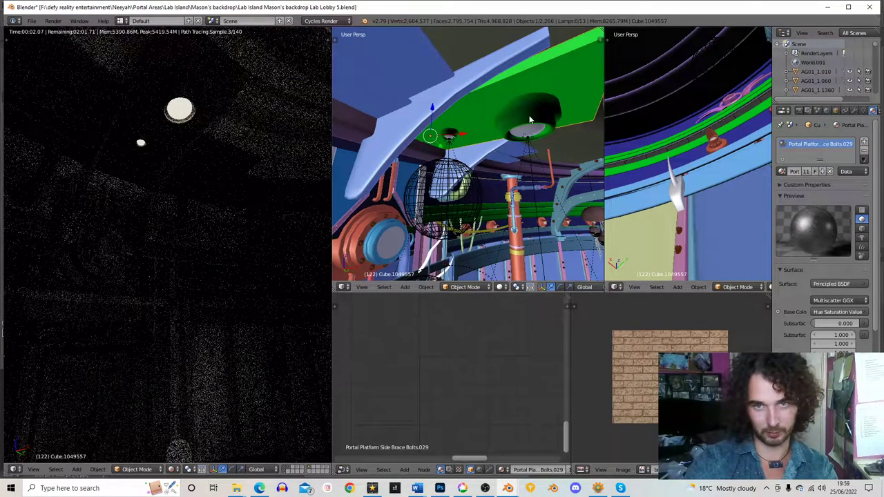
Select all parts of the tiered green lamp standing on the pink wall platform
middle_click_drag(514, 107, 473, 126)
key("a")
scroll(463, 143, "up", 8)
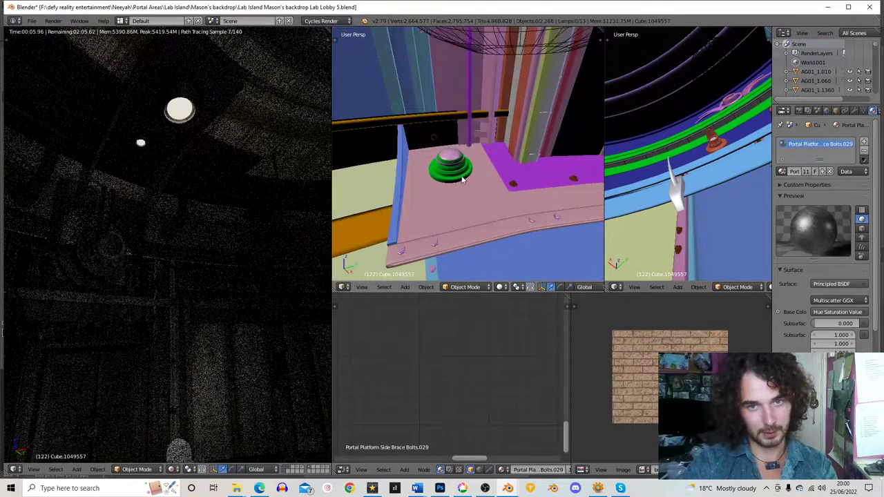
left_click(460, 169)
key("KP_Decimal")
middle_click_drag(459, 170, 501, 112)
scroll(461, 182, "down", 2)
left_click(470, 157)
right_click(469, 156)
scroll(467, 171, "down", 4)
key("g")
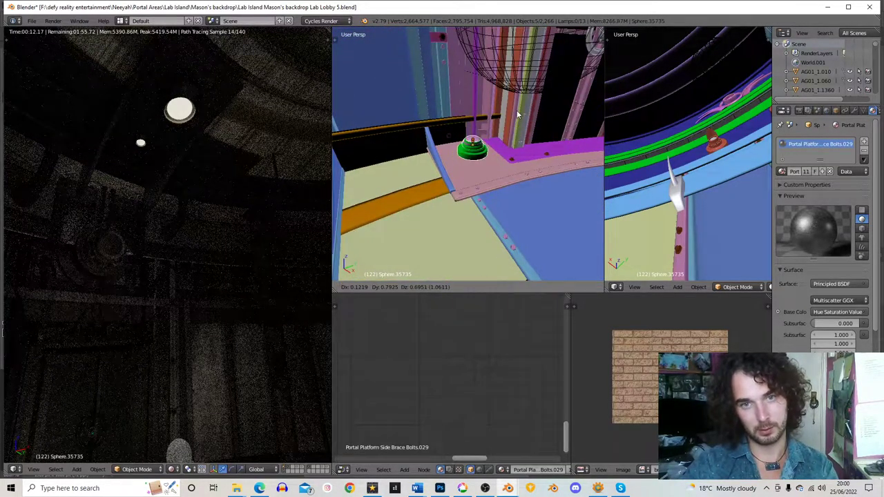
left_click(478, 149)
Duplicate the tiered lamp and place the copy just below the ceiling panel above the door
scroll(477, 149, "down", 6)
middle_click_drag(475, 153, 401, 230)
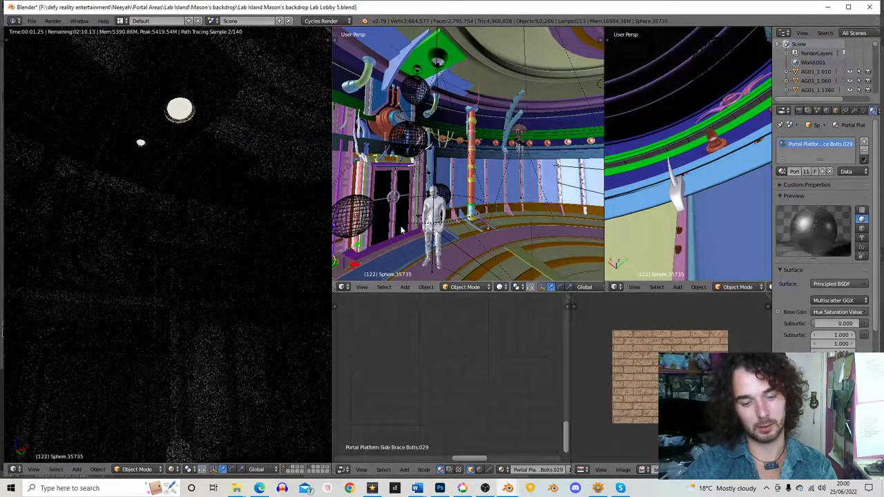
key("shift+d")
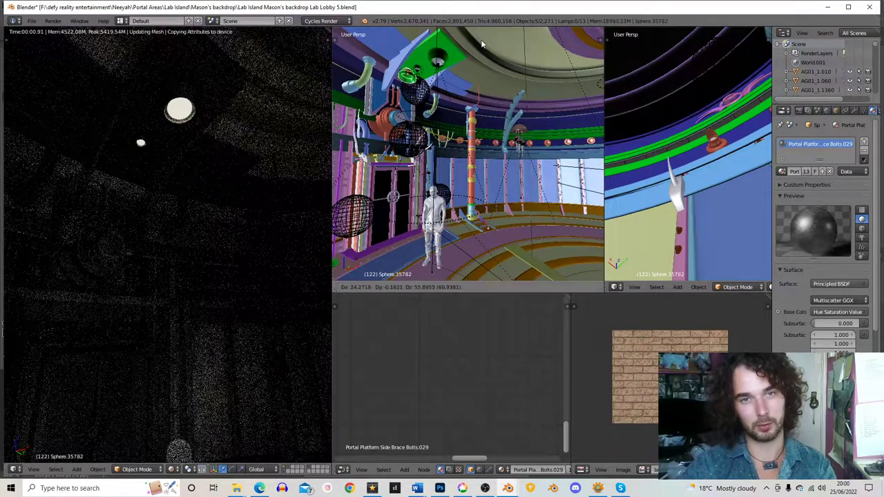
left_click(525, 274)
key("KP_Decimal")
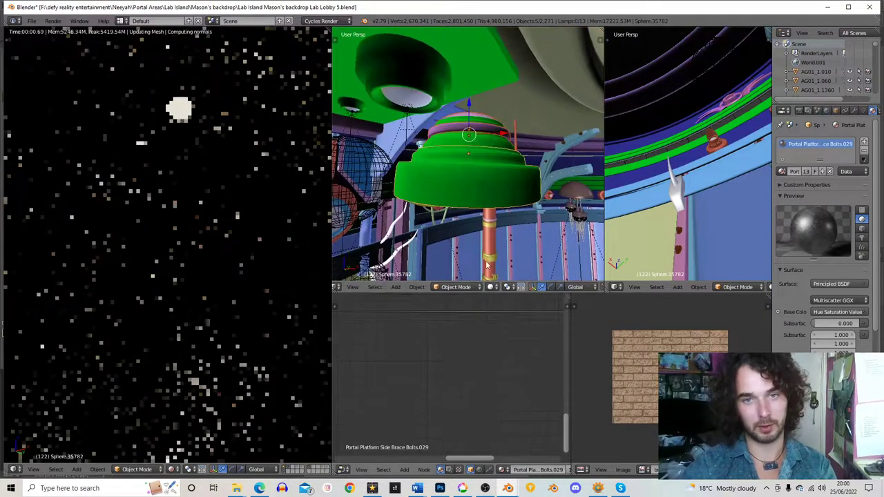
Rotate the lamp copy freehand from the side and front views to change its tilt
scroll(506, 139, "down", 4)
key("r")
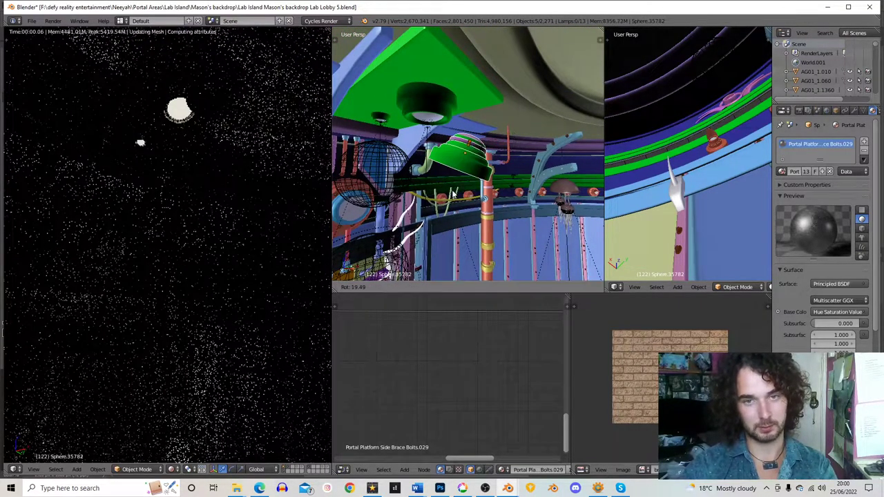
left_click(426, 147)
middle_click_drag(425, 147, 518, 131)
key("r")
left_click(513, 126)
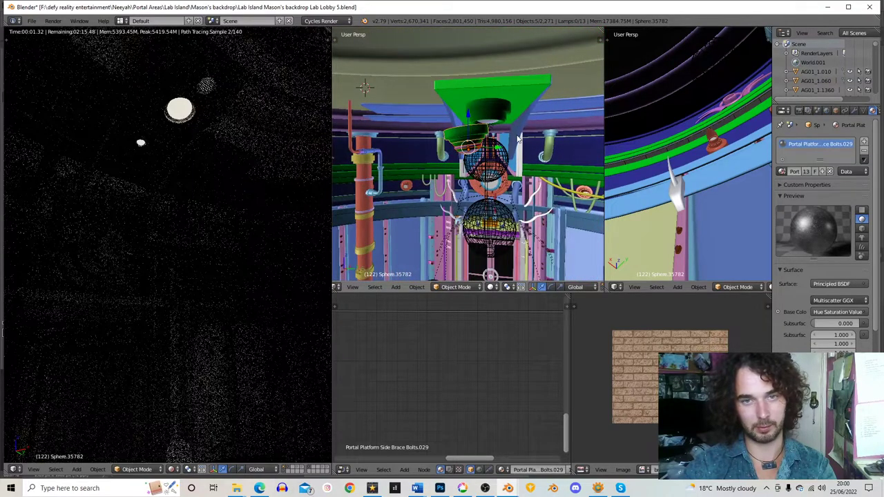
key("r")
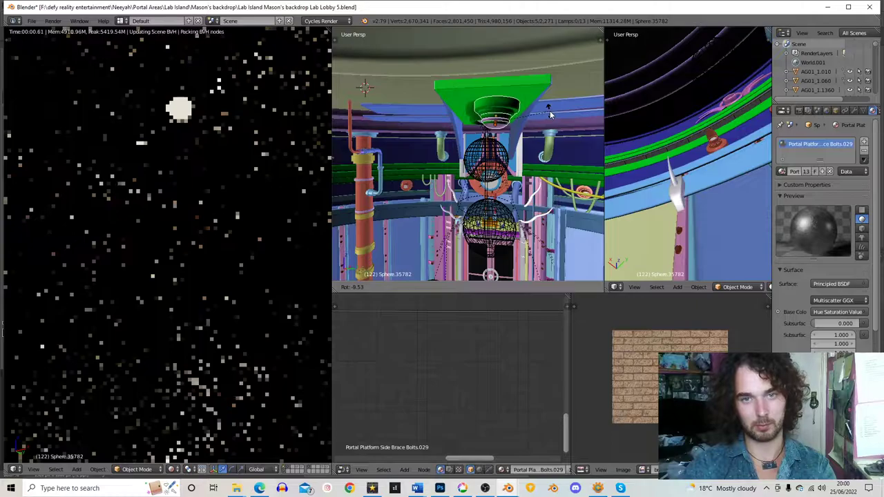
left_click(548, 111)
Flip the lamp copy by about 195 degrees so its wide base faces the ceiling, and straighten it from the side
middle_click_drag(474, 136, 525, 120)
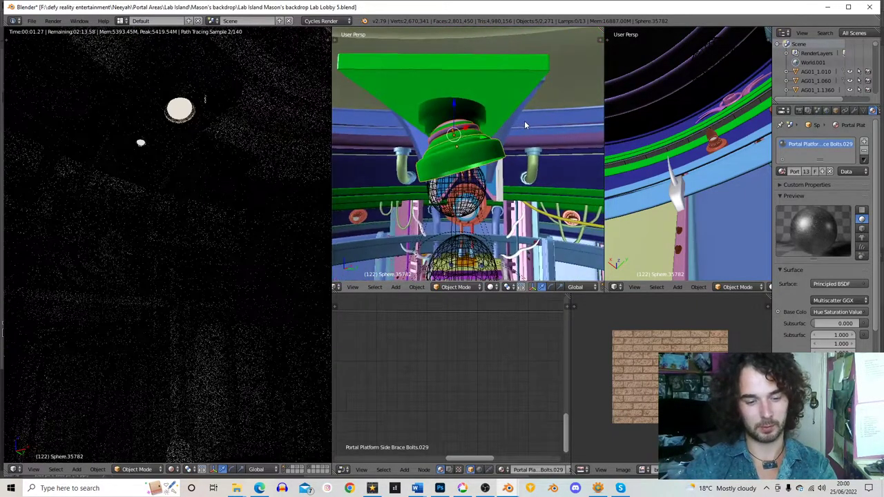
key("r")
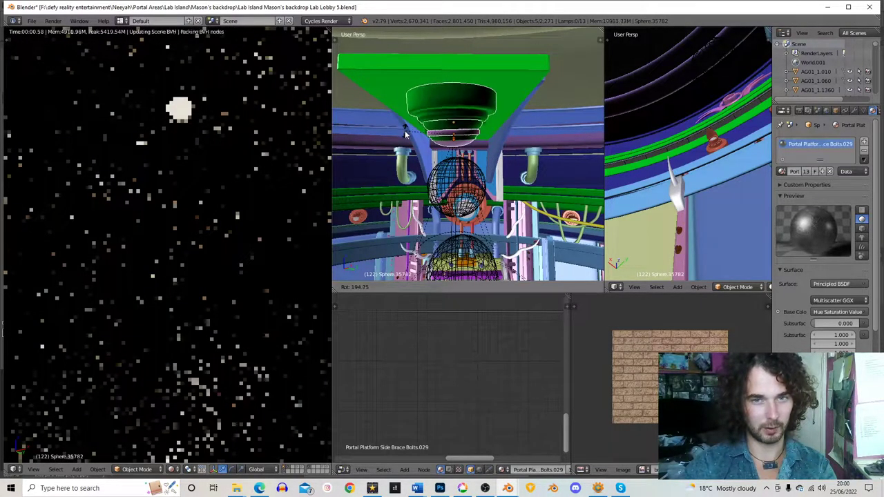
left_click(406, 135)
middle_click_drag(405, 136, 539, 129)
key("r")
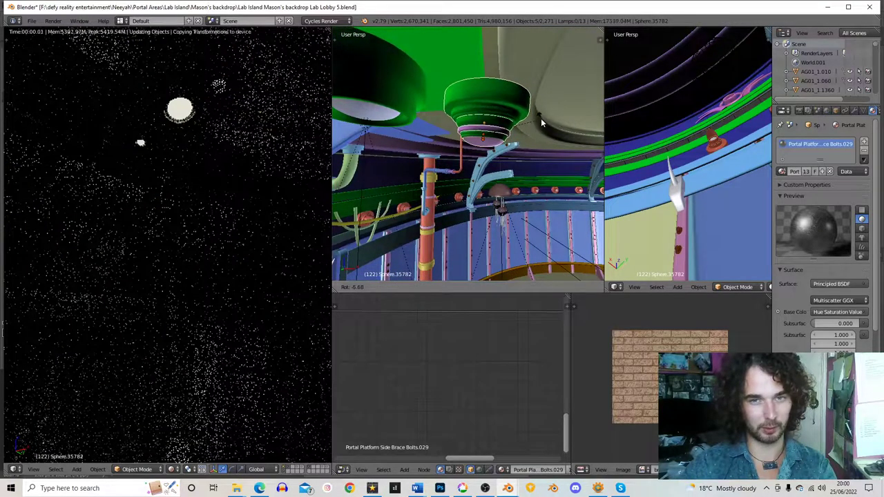
left_click(541, 115)
Delete the old round lamp housing from the ceiling panel, keeping its white light disc
scroll(511, 129, "down", 2)
key("a")
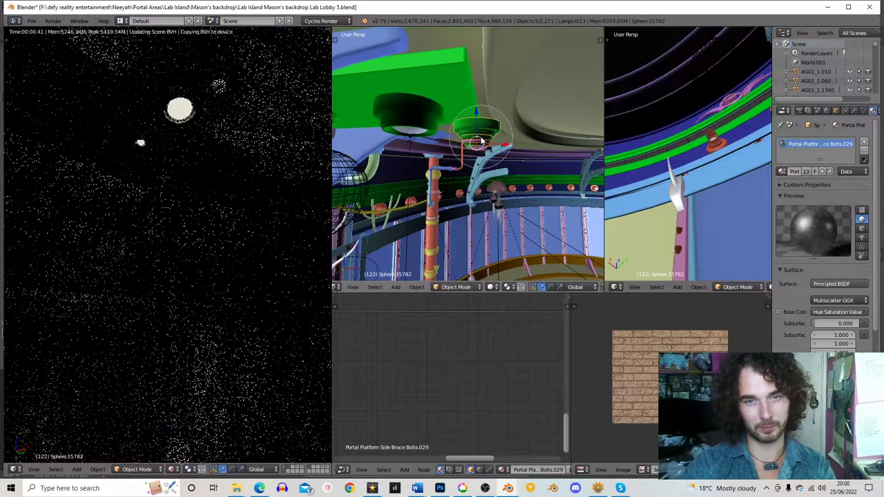
mouse_move(465, 139)
middle_mouse_down()
mouse_move(482, 141)
mouse_move(451, 128)
middle_mouse_up()
right_click(450, 137)
scroll(450, 138, "up", 3)
key("x")
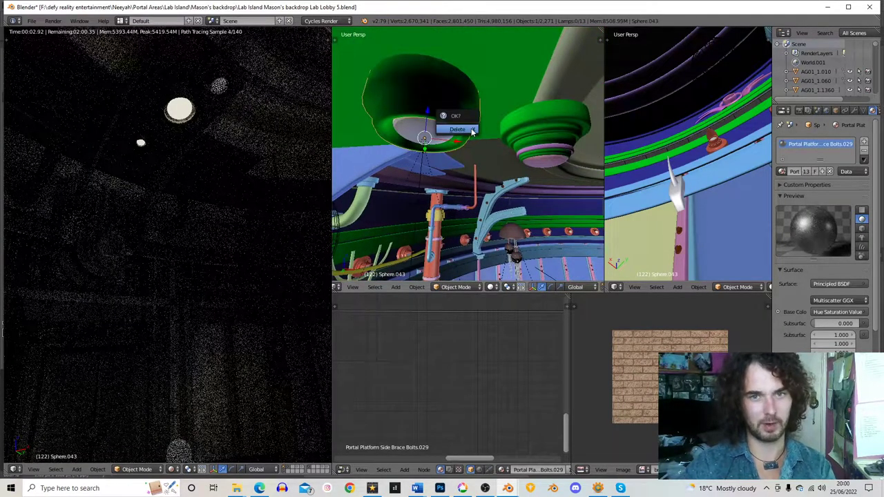
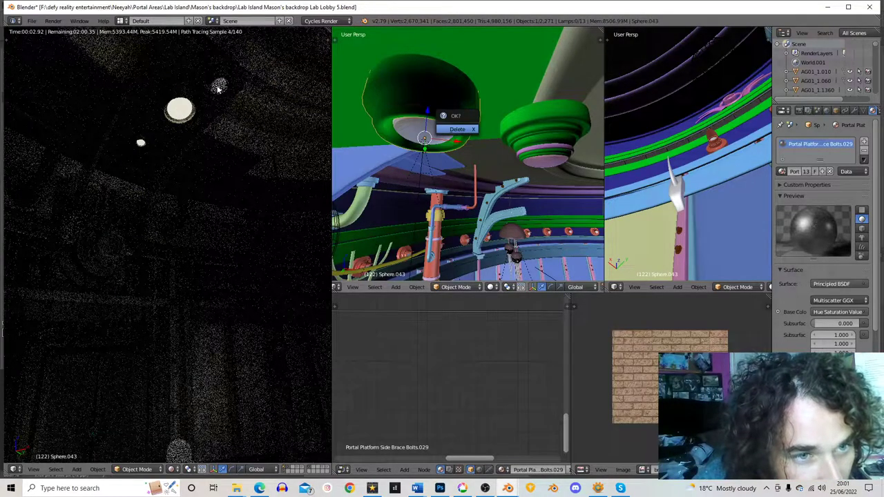
key("Return")
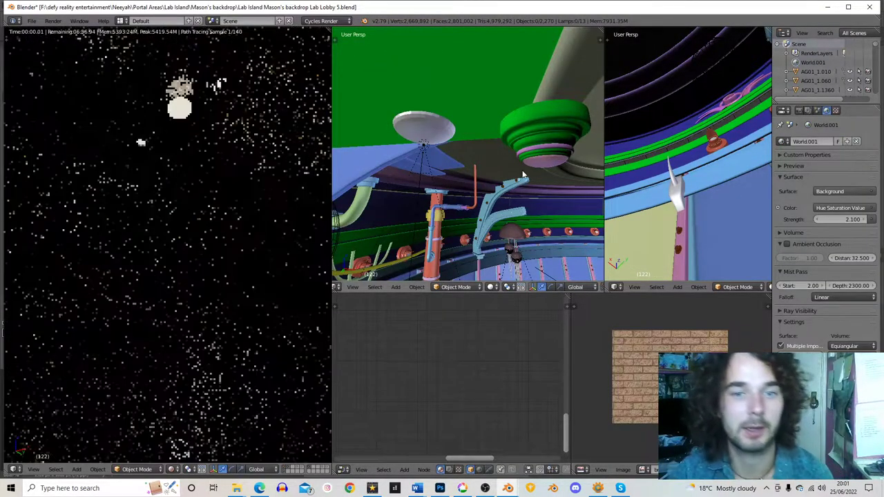
Select all parts of the flipped tiered lamp and inspect them in isolation
middle_click_drag(545, 140, 436, 108)
right_click(491, 90)
key("KP_Decimal")
scroll(491, 90, "down", 4)
right_click(435, 109, "shift")
right_click(483, 148, "shift")
right_click(488, 156, "shift")
right_click(493, 163, "shift")
middle_click_drag(493, 163, 501, 143)
scroll(489, 167, "down", 2)
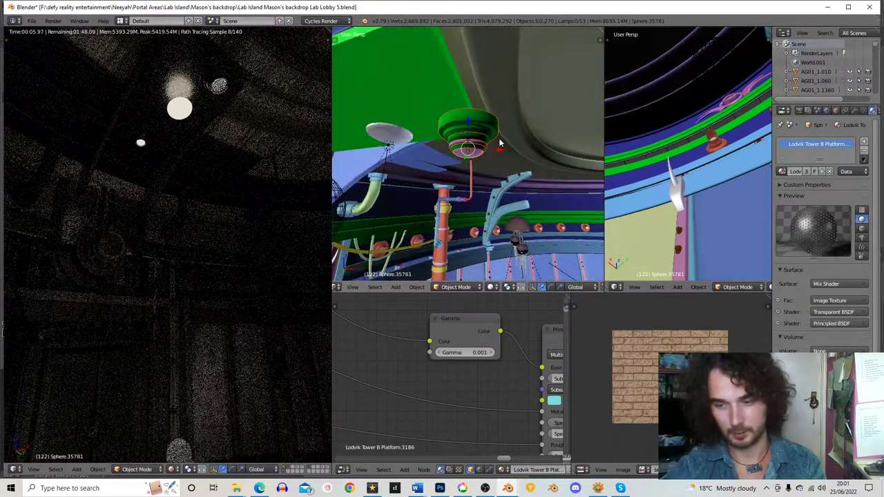
scroll(500, 143, "up", 3)
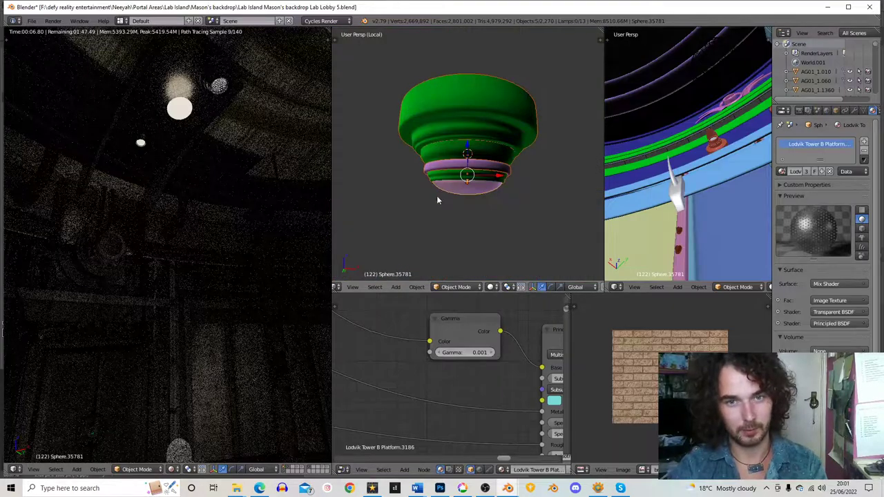
scroll(458, 159, "down", 2)
Move the tiered lamp against the ceiling panel, over the white light disc of the deleted housing
scroll(458, 158, "down", 6)
middle_click_drag(490, 168, 510, 169)
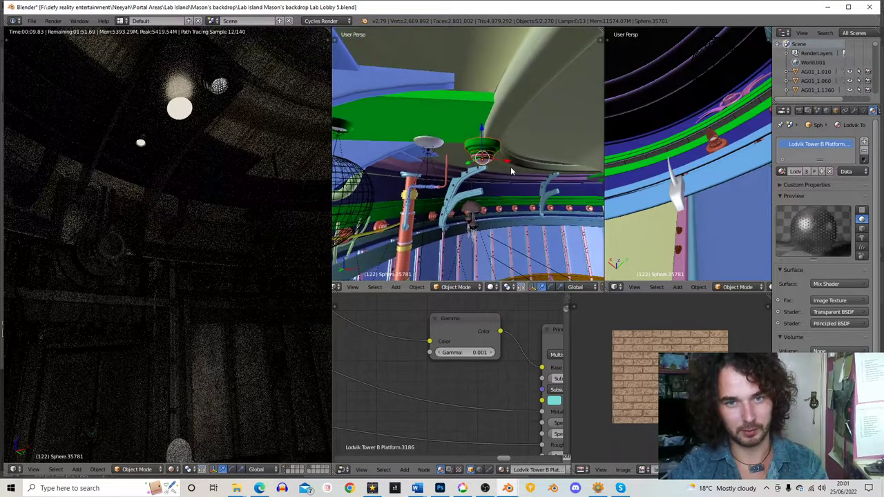
scroll(509, 168, "up", 2)
key("g")
left_click(449, 159)
middle_click_drag(449, 159, 484, 149)
key("r")
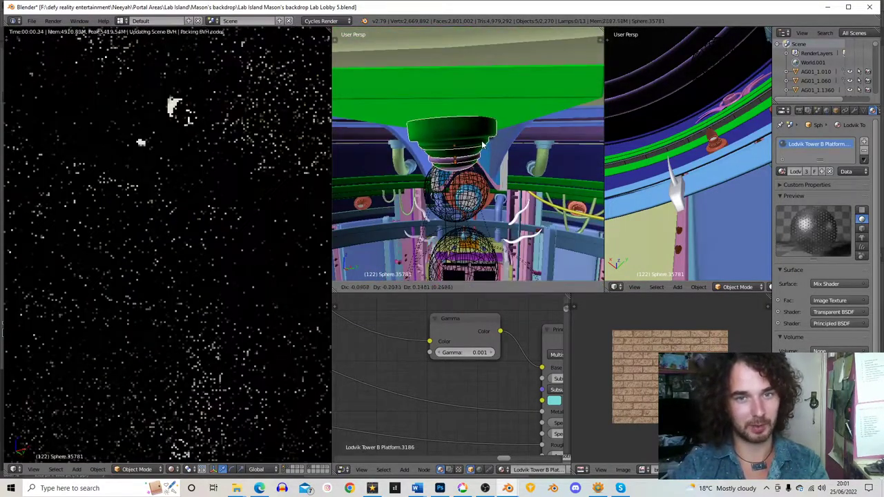
right_click(493, 152)
key("g")
left_click(479, 155)
middle_click_drag(480, 155, 515, 143)
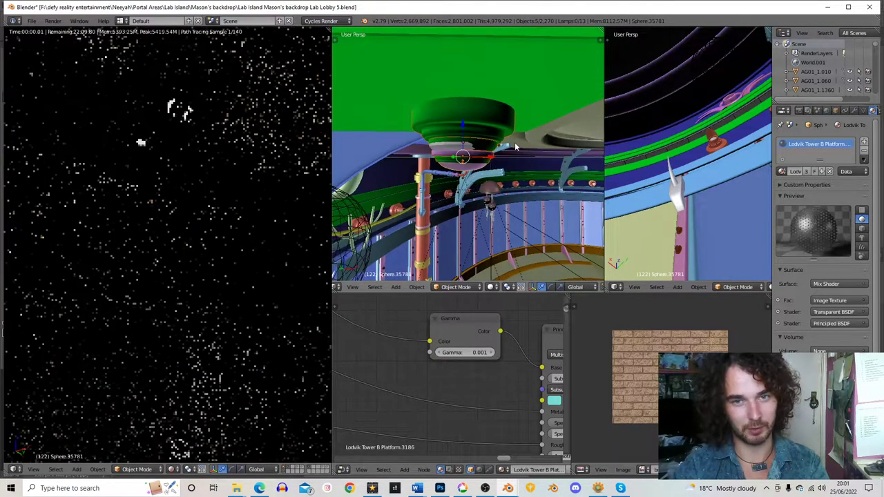
Scale the tiered lamp up slightly and view its fit on the panel from below
key("s")
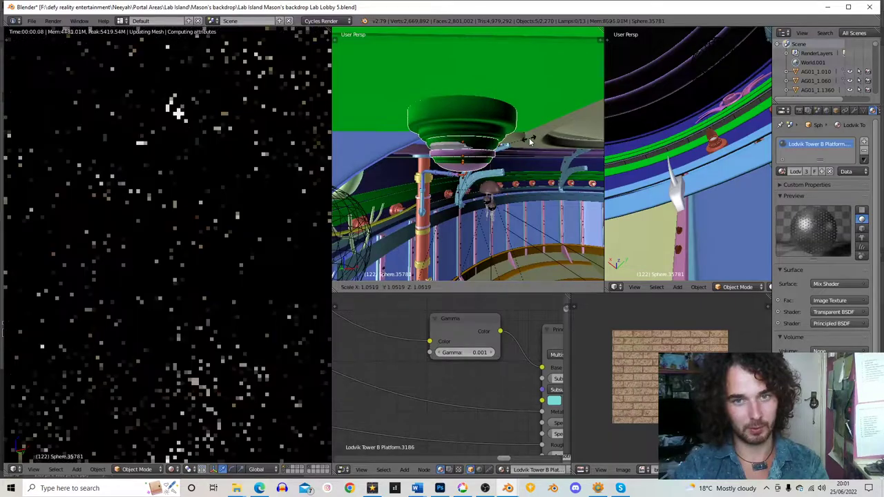
left_click(541, 140)
middle_click_drag(541, 140, 497, 71)
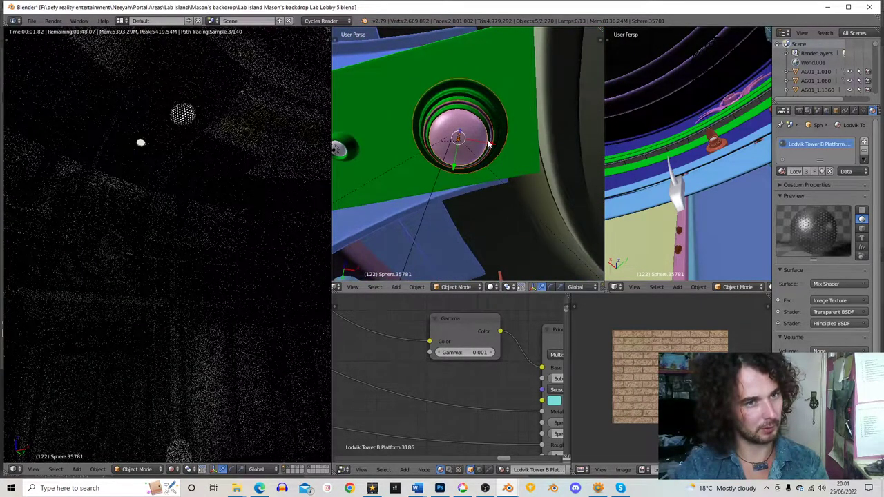
Move the tiered lamp sideways off the white light disc to the outer end of the ceiling panel
middle_click_drag(470, 144, 479, 188)
scroll(462, 159, "down", 3)
key("g")
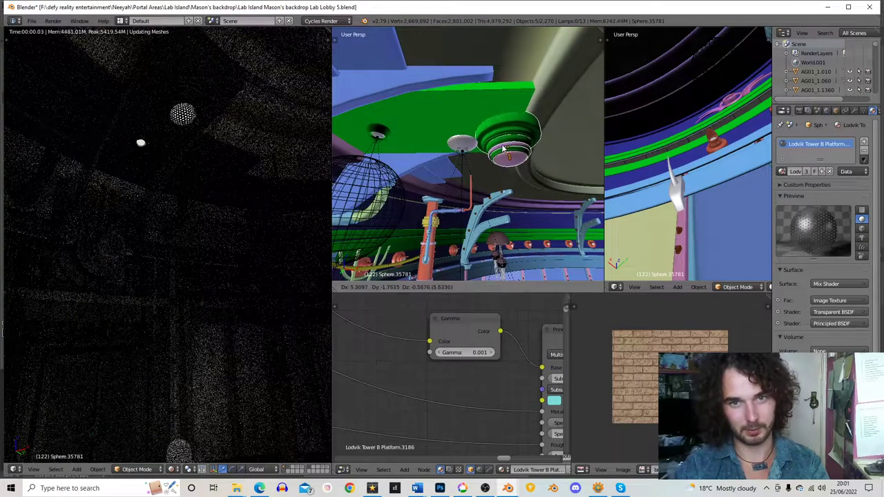
left_click(507, 159)
scroll(507, 160, "up", 4)
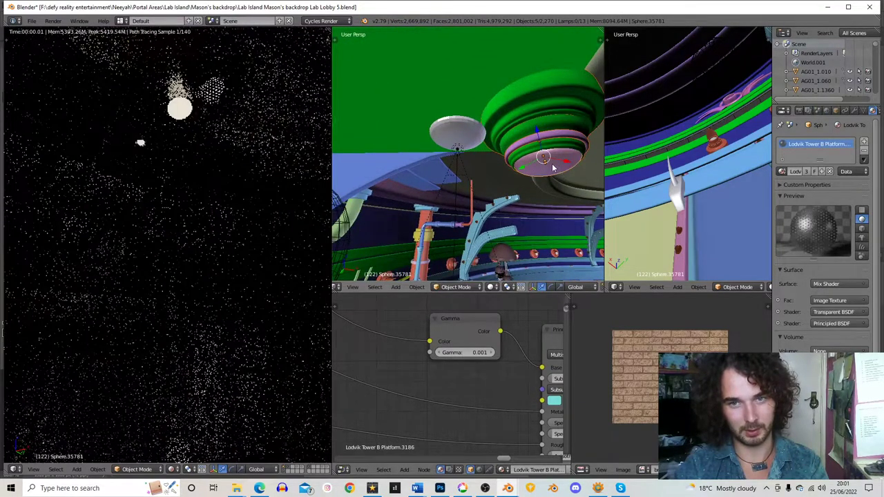
middle_click_drag(552, 165, 512, 157, "shift")
Pull the emissive disc out of the tiered lamp along the Z axis and delete it
right_click(498, 160)
key("g")
key("z")
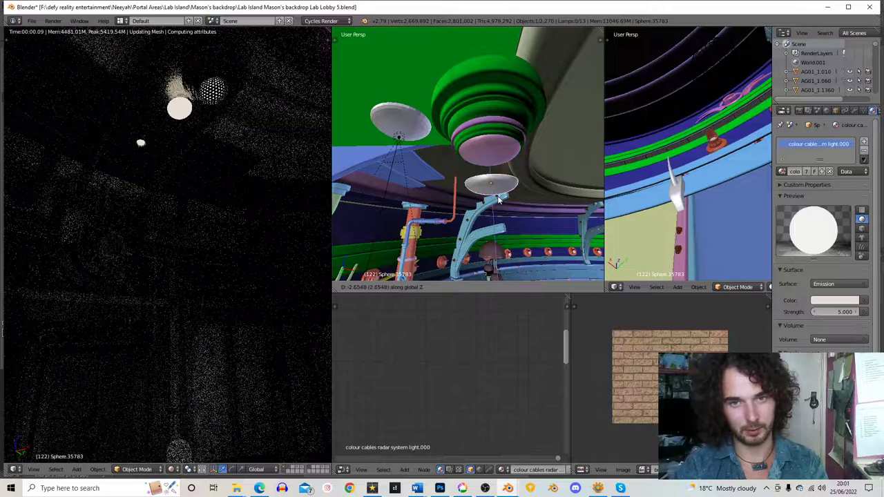
left_click(498, 199)
key("x")
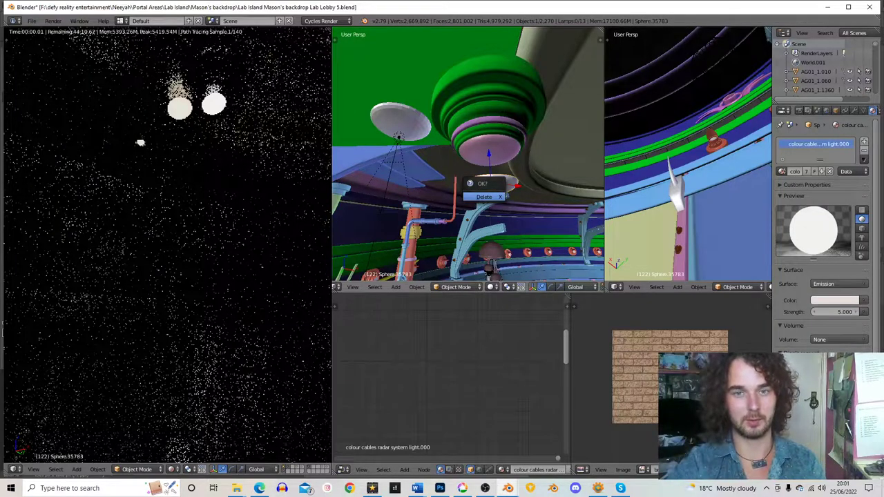
left_click(483, 197)
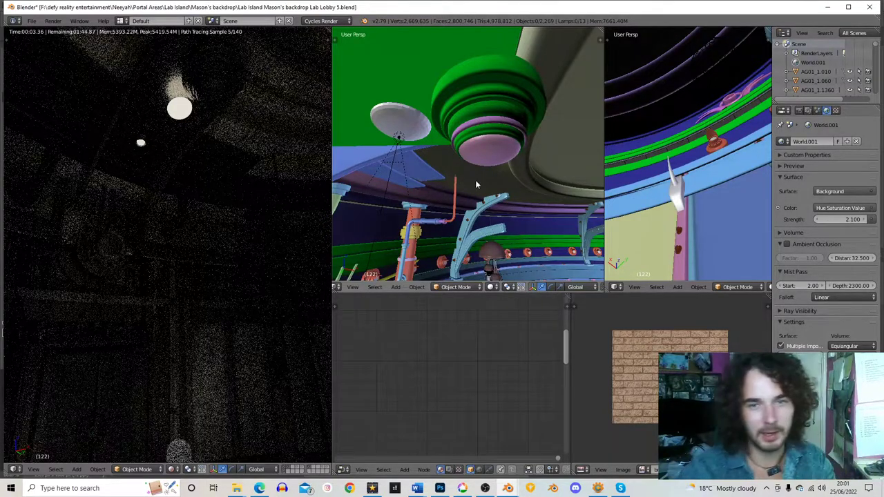
Select the tiered lamp's parts and move the lamp over the white light disc, shifting it about 1.05 units along the Z axis
middle_click_drag(488, 156, 485, 95)
middle_click_drag(490, 133, 490, 110)
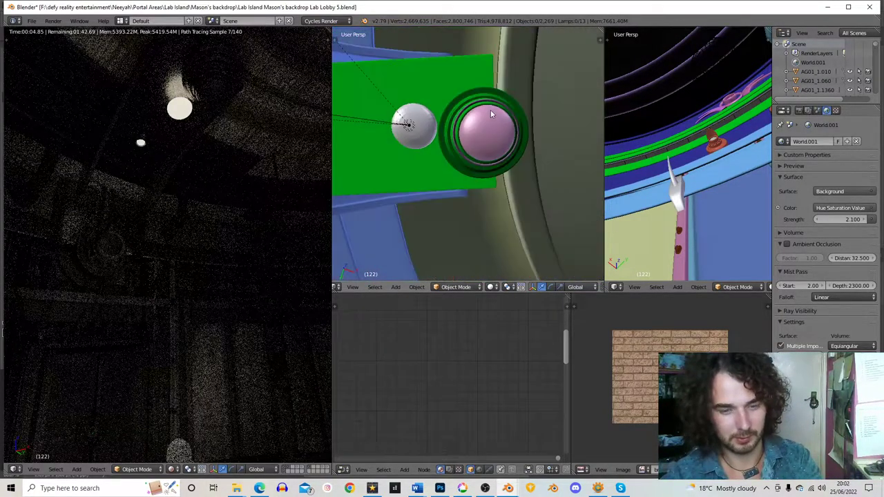
right_click(485, 128)
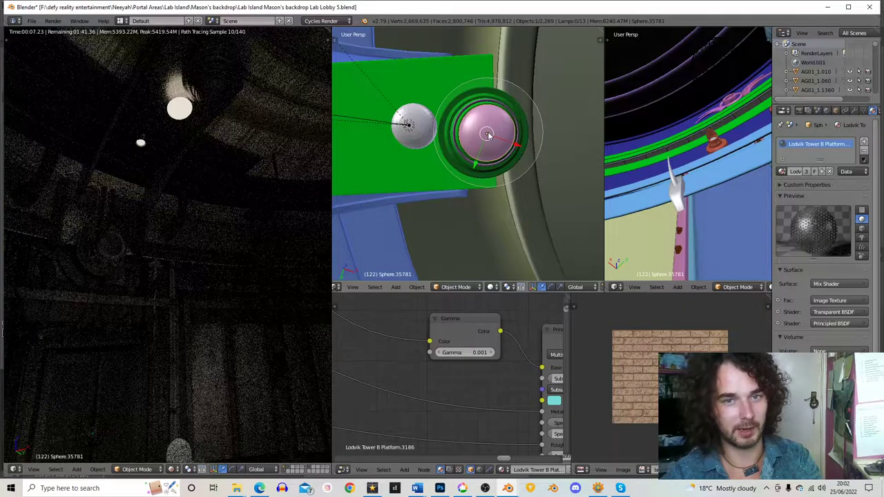
middle_click_drag(485, 135, 517, 163)
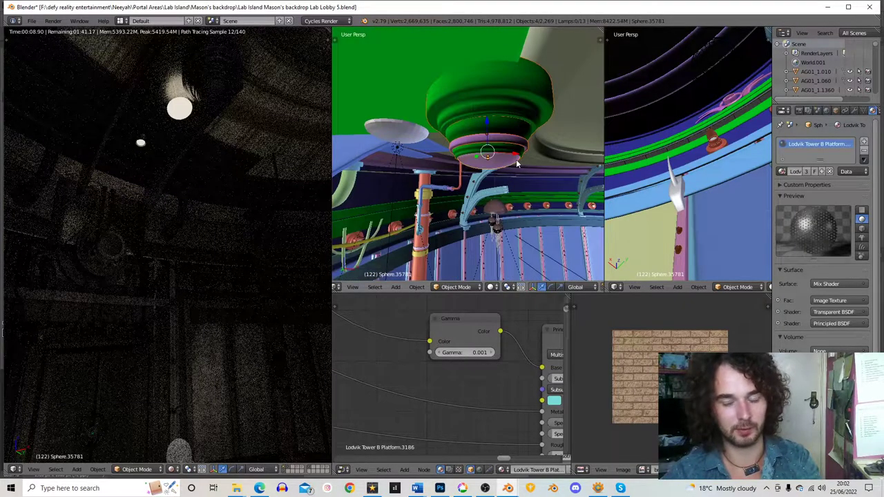
key("KP_Divide")
key("KP_Divide")
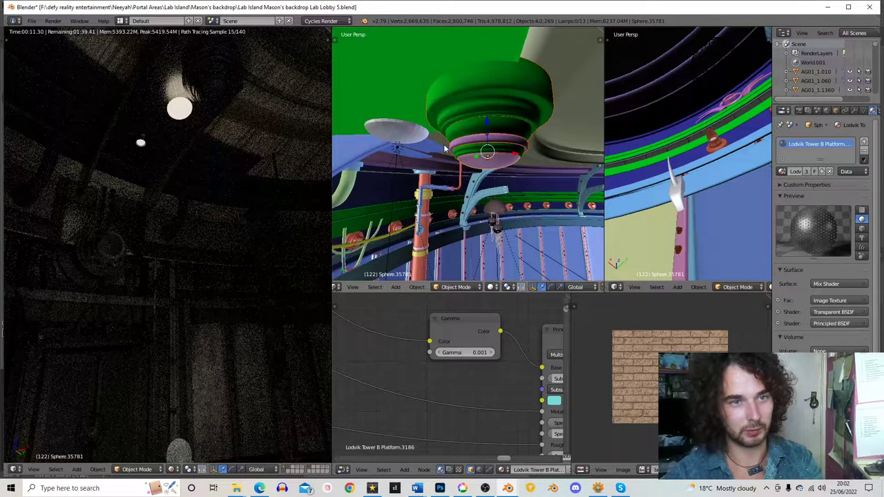
middle_click_drag(495, 134, 499, 175)
key("g")
key("z")
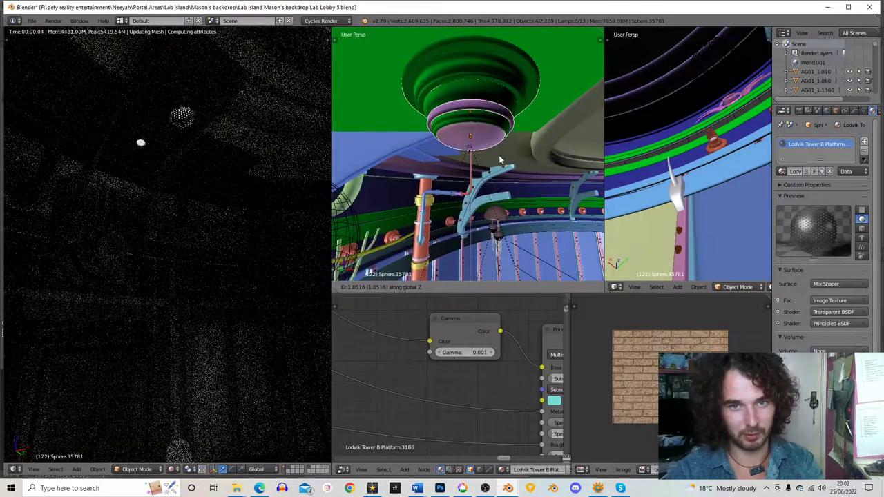
left_click(503, 142)
Nudge the tiered lamp horizontally around the light disc and adjust its height against the ceiling panel along the Z axis
middle_click_drag(504, 142, 490, 161)
key("g")
left_click(489, 157)
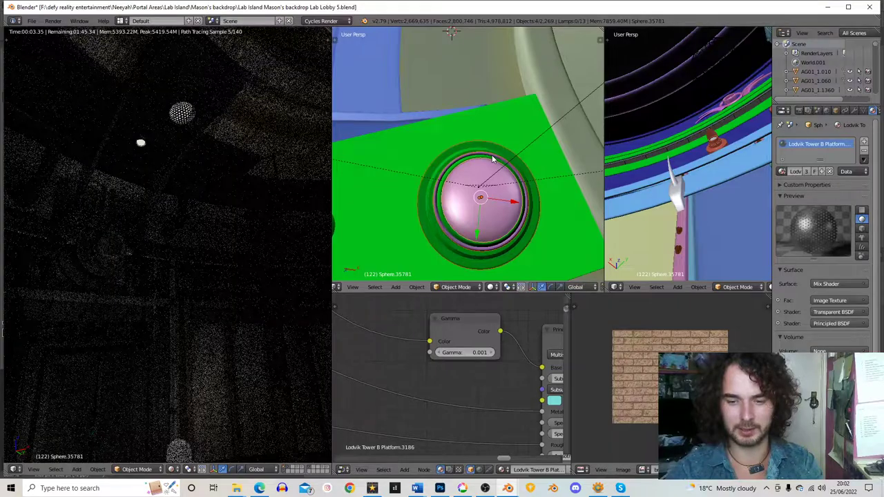
middle_click_drag(496, 156, 523, 131)
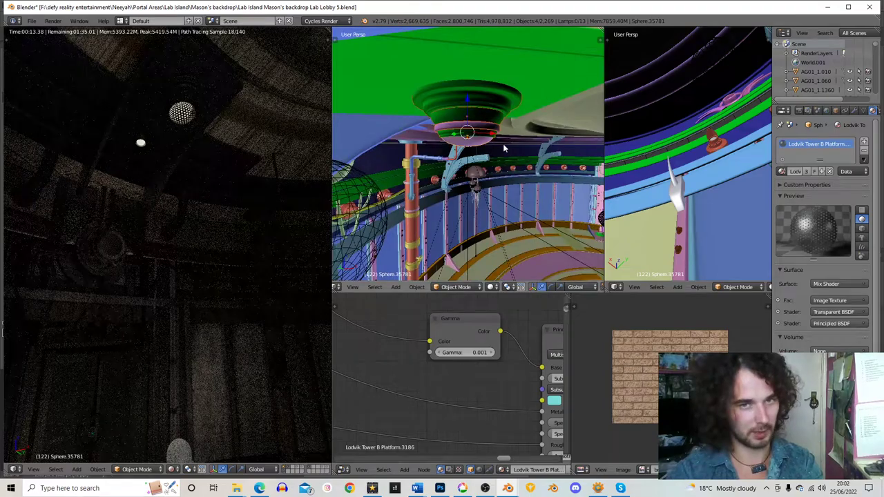
key("g")
key("z")
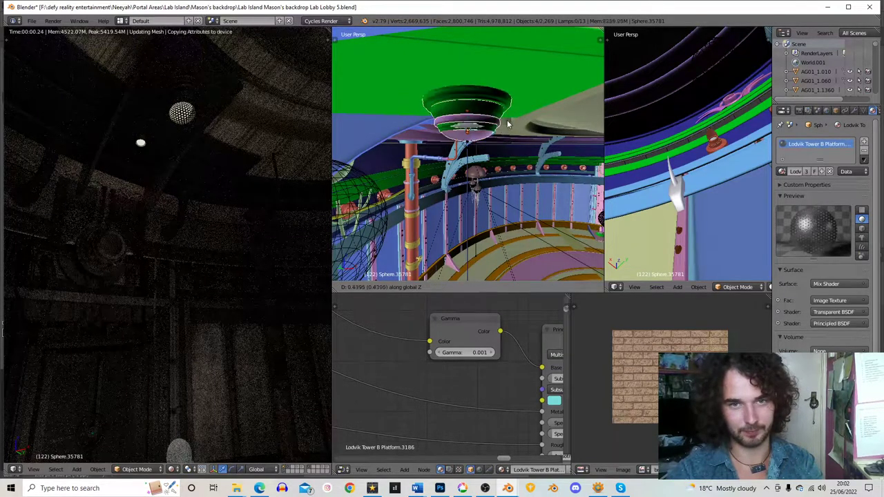
left_click(509, 143)
Fine-tune the tiered lamp's horizontal centring over the spot light and its seating against the ceiling panel
middle_click_drag(508, 157, 499, 110)
scroll(503, 153, "up", 1)
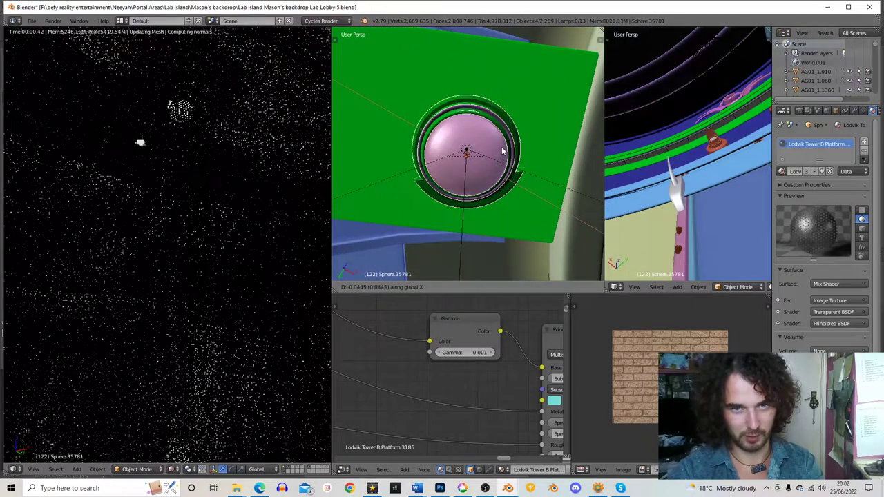
key("g")
key("y")
left_click(502, 148)
middle_click_drag(502, 144, 506, 186)
scroll(499, 105, "down", 2)
key("g")
left_click(500, 107)
middle_click_drag(501, 107, 474, 186)
scroll(473, 189, "up", 3)
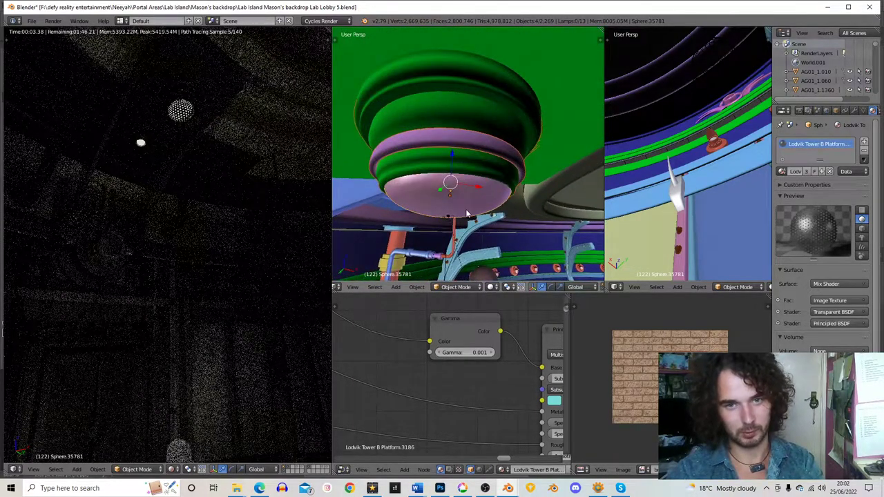
Examine the tiered lamp in wireframe and solid view for the light disc hidden behind its perforated dome
right_click(466, 209)
right_click(465, 209)
middle_click_drag(466, 199, 489, 165)
key("z")
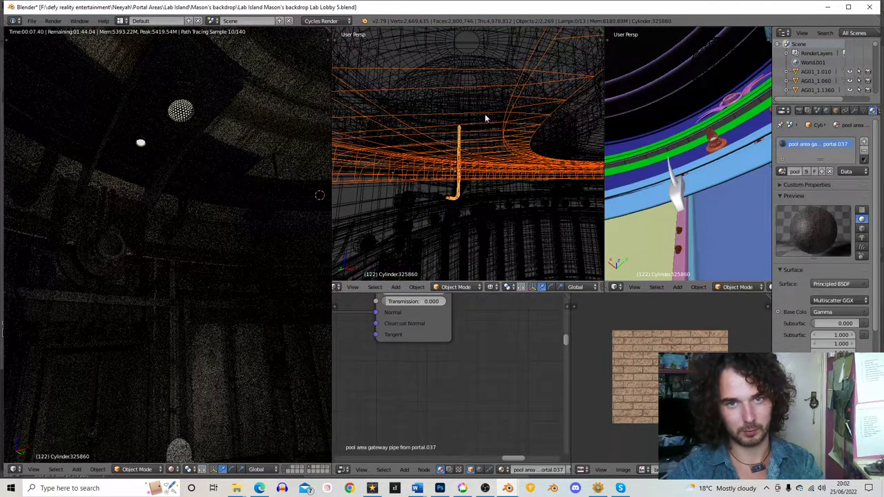
right_click(482, 102)
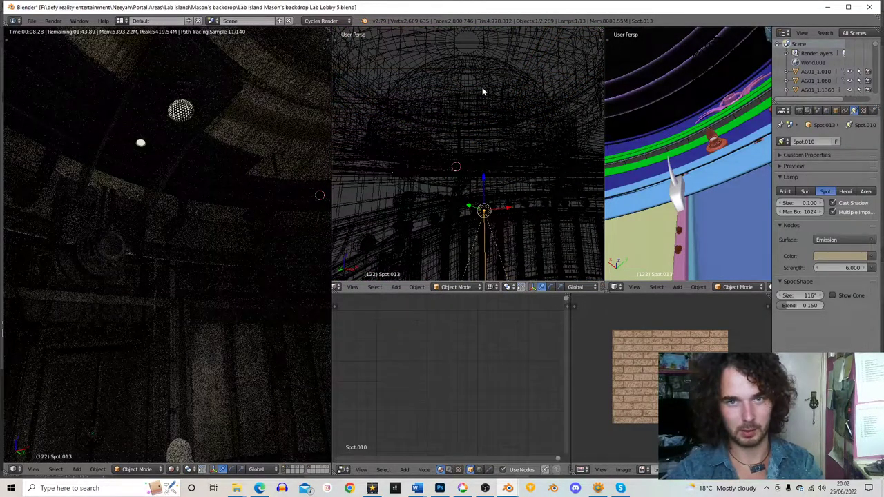
right_click(476, 80)
right_click(475, 81)
key("z")
middle_click_drag(494, 143, 502, 118)
scroll(494, 109, "up", 2)
scroll(502, 119, "down", 4)
right_click(515, 154)
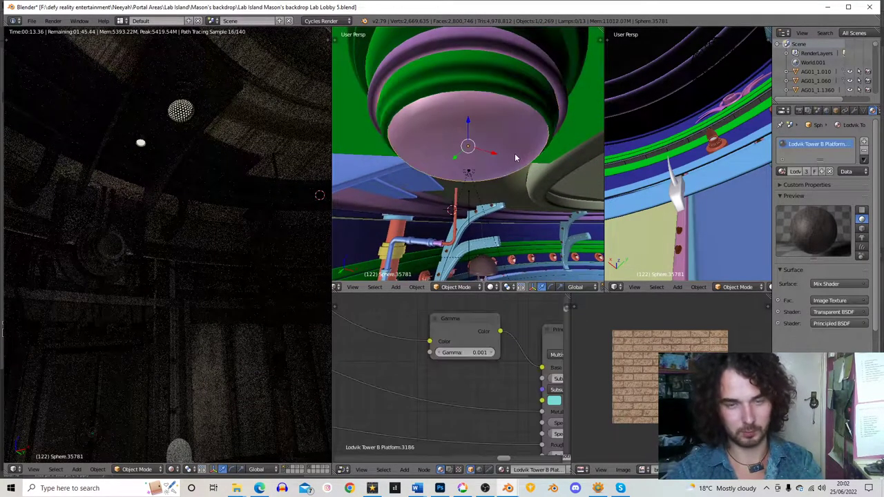
Select the white emissive disc inside the tiered lamp and lower it about 0.40 units along the Z axis
key("g")
key("z")
scroll(475, 146, "up", 5)
middle_click_drag(484, 119, 486, 138, "shift")
right_click(540, 220)
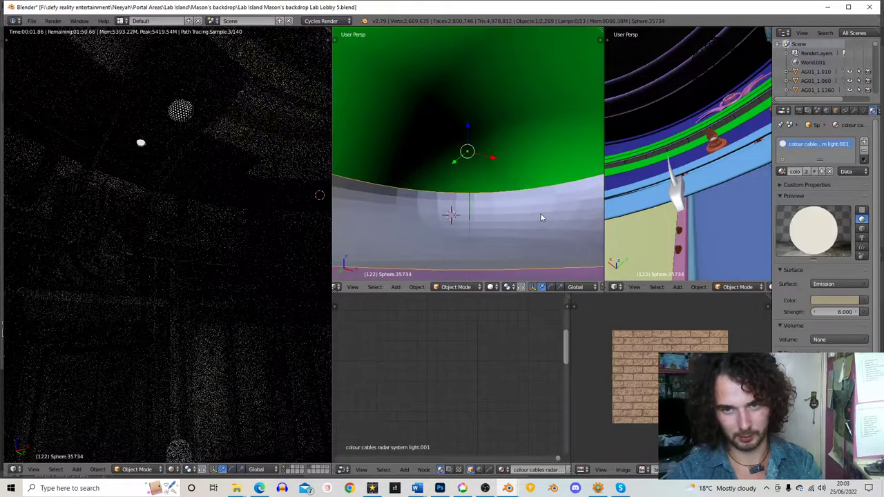
scroll(503, 170, "down", 4)
scroll(506, 166, "up", 4)
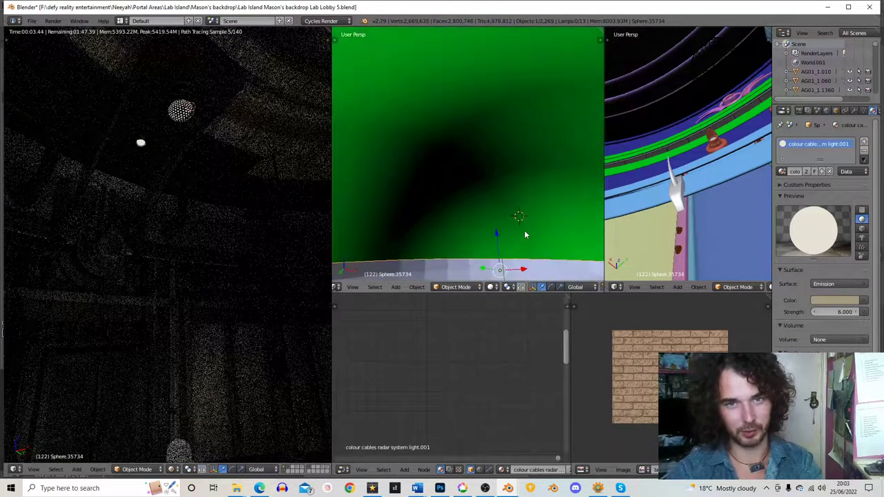
scroll(506, 166, "down", 4)
key("g")
key("z")
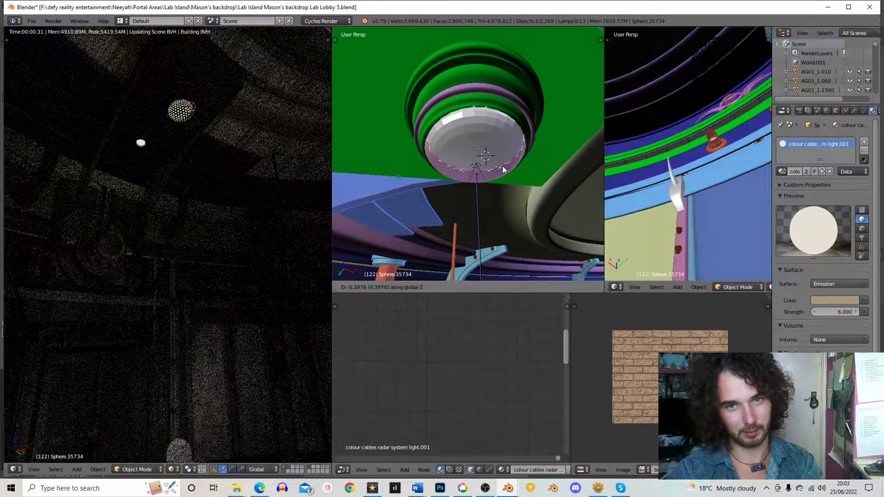
left_click(502, 166)
Centre the emissive disc within the tiered lamp in wireframe from below, and return to solid view
middle_click_drag(502, 166, 502, 112)
key("z")
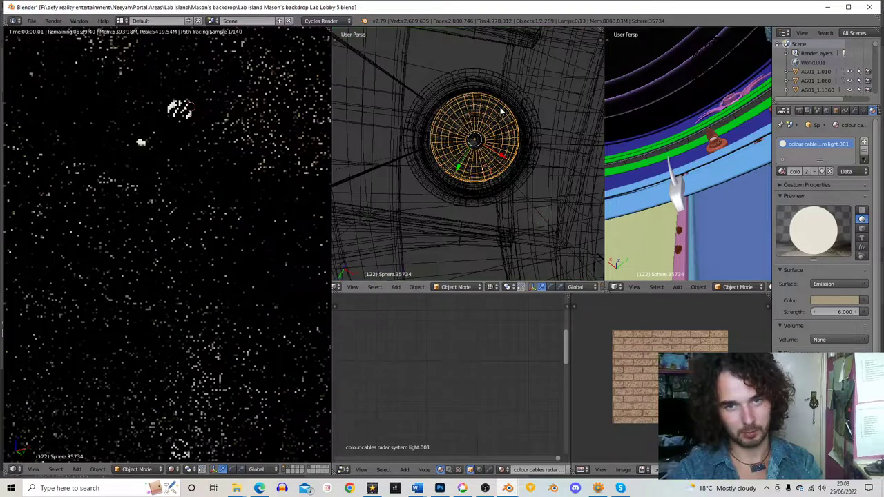
scroll(501, 113, "up", 1)
key("g")
left_click(500, 119)
scroll(499, 128, "down", 3)
key("z")
middle_click_drag(499, 130, 491, 187)
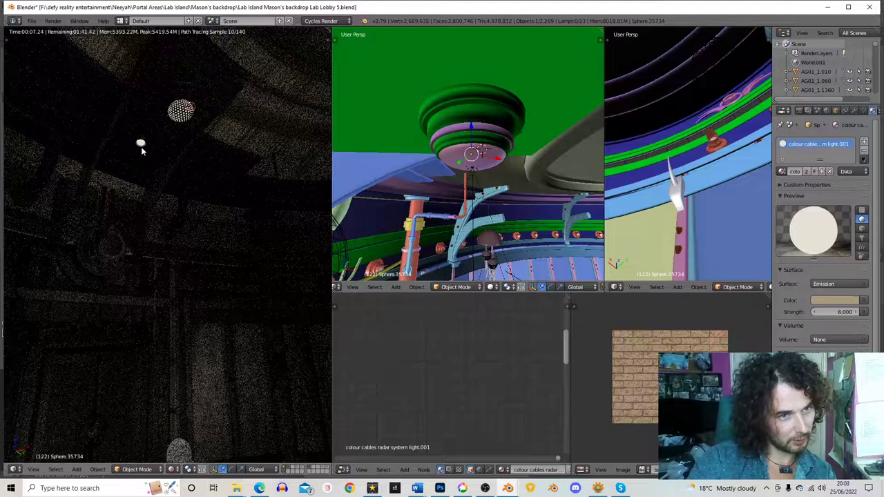
Lower the tiered lamp's outer housing by 0.435 units along the Z axis
key("a")
middle_click_drag(479, 150, 508, 127)
scroll(453, 148, "down", 3)
right_click(507, 125)
key("g")
key("z")
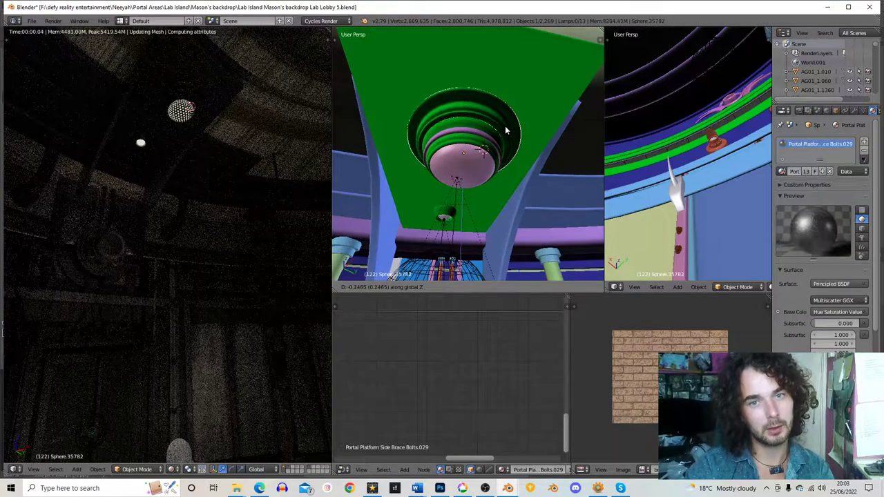
left_click(504, 132)
Select the green ceiling panel and open its modifier settings
scroll(473, 201, "down", 2)
middle_click_drag(488, 166, 481, 109)
key("a")
right_click(480, 110)
middle_click_drag(512, 139, 476, 143)
key("t")
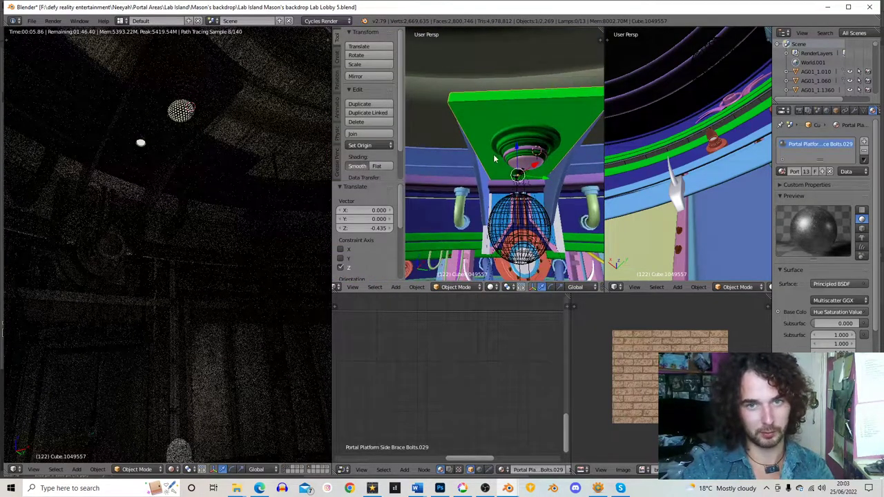
key("t")
left_click(854, 110)
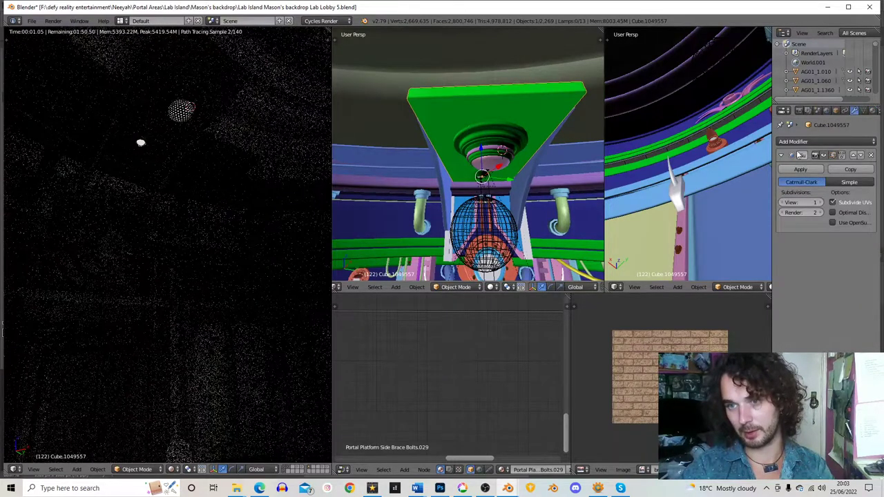
middle_click_drag(494, 226, 390, 93)
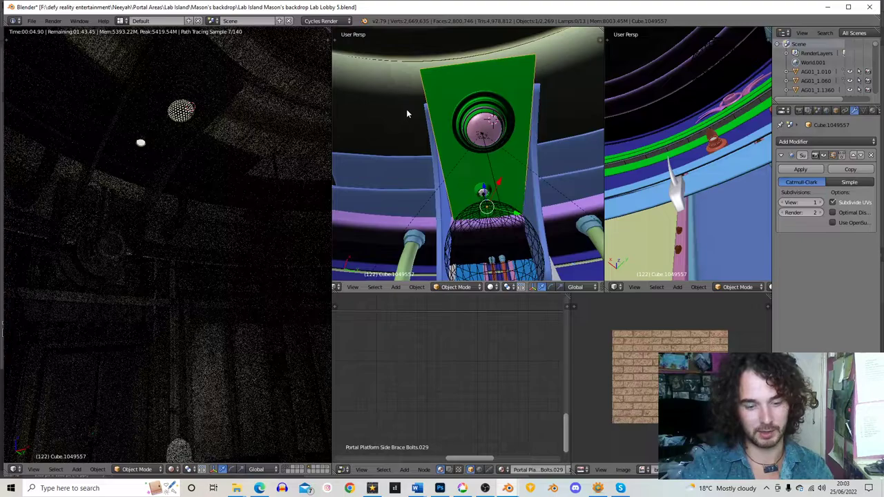
Try flat shading on the green ceiling panel and set it back to smooth
key("t")
left_click(374, 166)
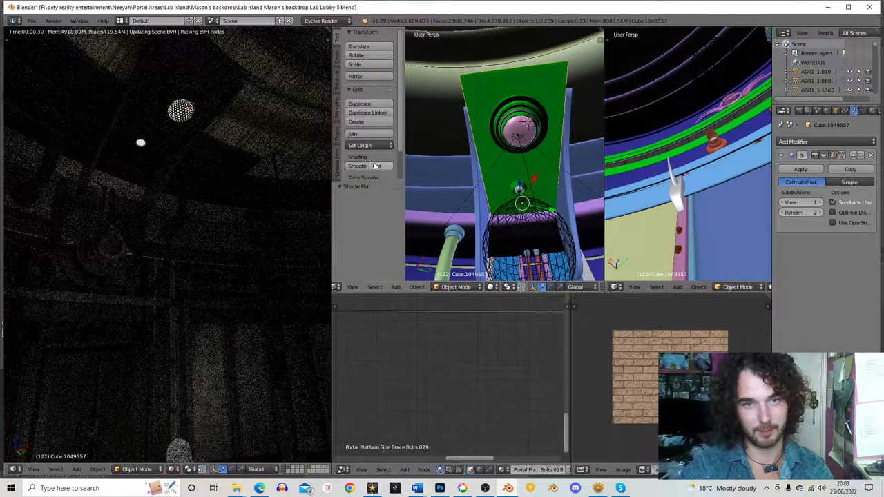
left_click(361, 167)
key("t")
middle_click_drag(451, 179, 520, 179)
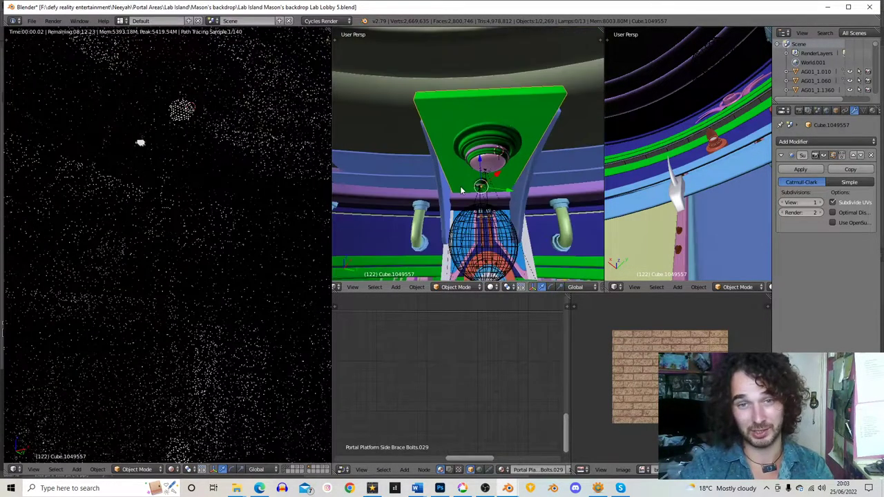
Duplicate the green ceiling panel in place and shrink the copy along its local X and Y axes
key("shift+d")
right_click(533, 185)
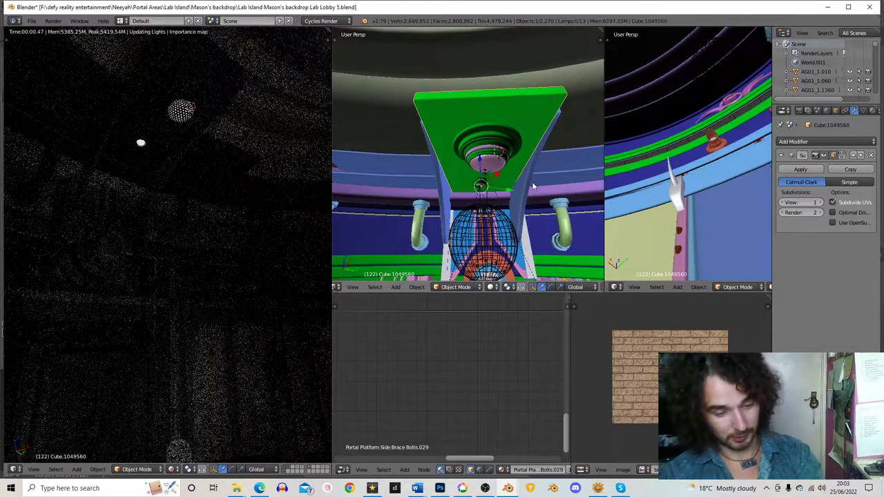
key("s")
key("x")
key("x")
left_click(504, 181)
middle_click_drag(505, 183, 532, 207)
key("s")
key("y")
key("y")
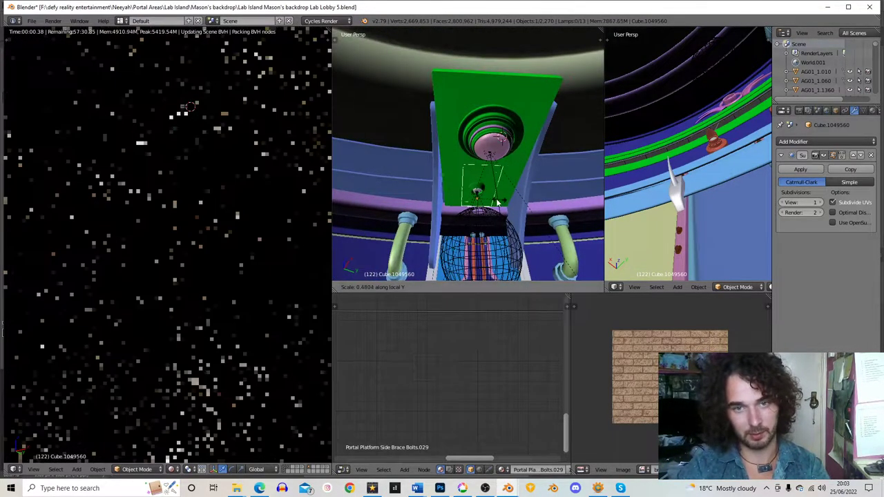
left_click(518, 201)
Move the small panel copy about 4 units along local Y to the ceiling panel's side edge and lower it slightly
key("g")
key("y")
key("y")
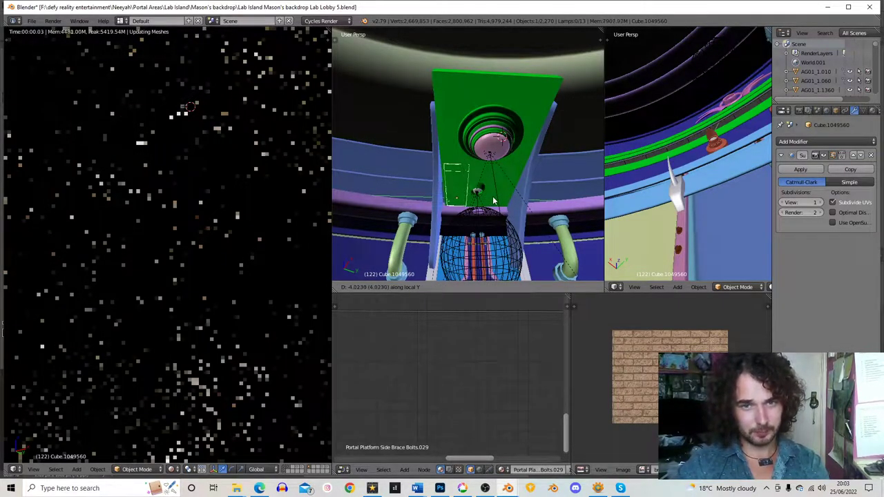
key("z")
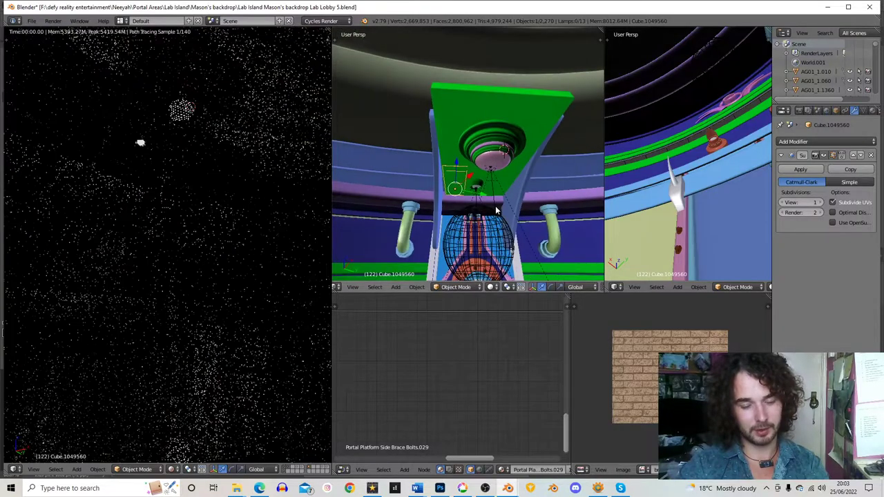
left_click(495, 212)
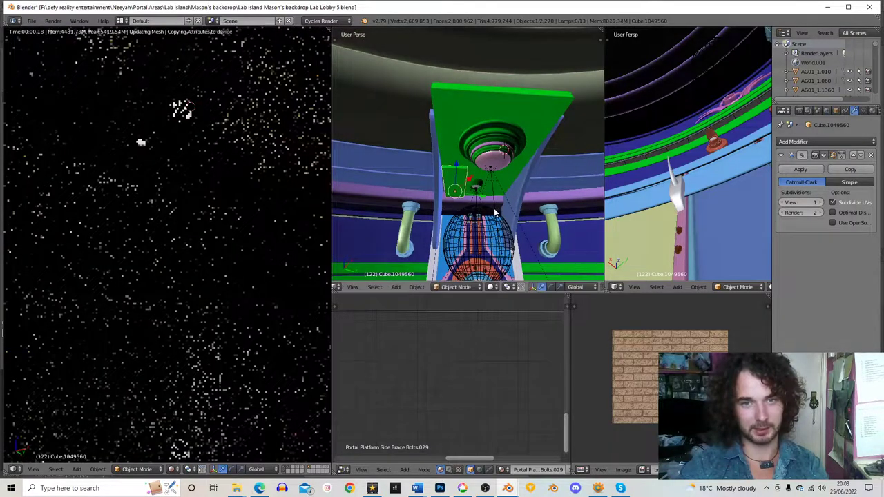
Stretch the panel copy along local X to the ceiling panel's length and narrow it along local Y into a trim strip
middle_click_drag(495, 207, 493, 198)
key("s")
key("x")
key("x")
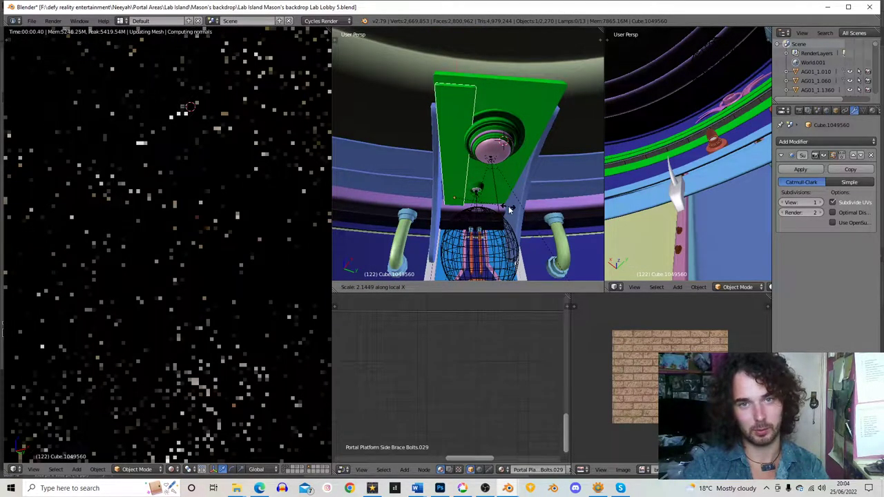
key("y")
key("y")
left_click(482, 179)
Shift the trim strip along its local Y axis to line up with the ceiling panel's side edge
key("g")
key("y")
key("y")
left_click(478, 178)
middle_click_drag(478, 178, 476, 185)
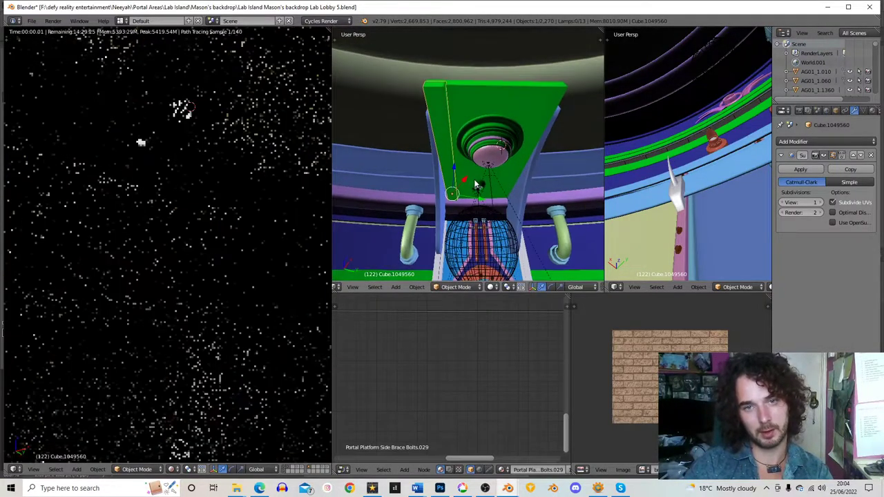
Duplicate the trim strip and move the copy about 11.1 units along local Y to the ceiling panel's opposite edge
key("g")
key("y")
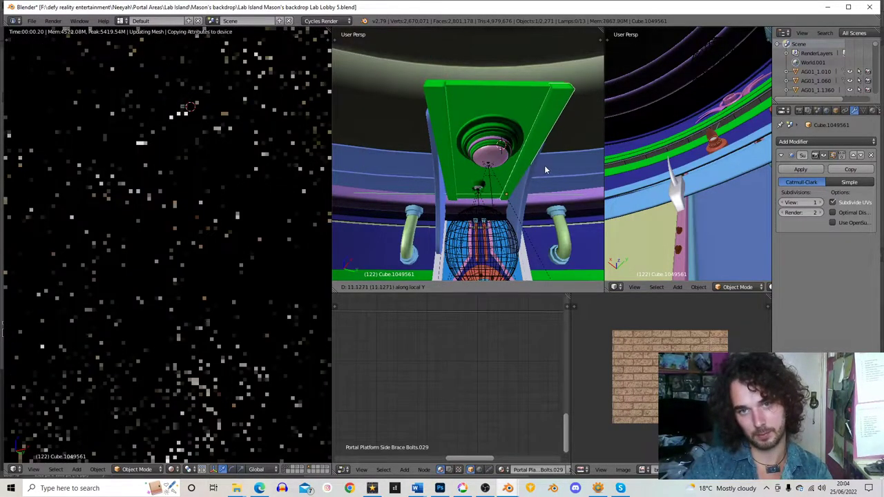
left_click(543, 165)
middle_click_drag(543, 165, 404, 202)
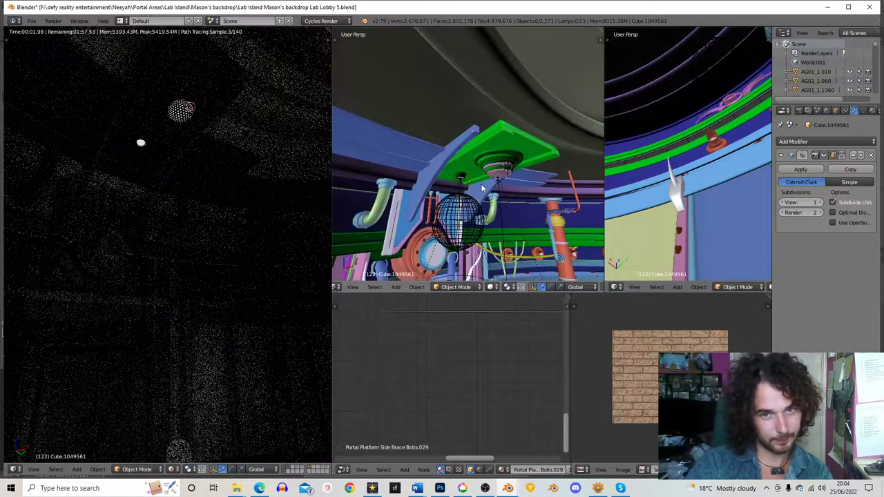
Reuse the upright wall beam's draw bridge metal.042 material on the ceiling panel's trim strip and make it a single-user copy
right_click(396, 233)
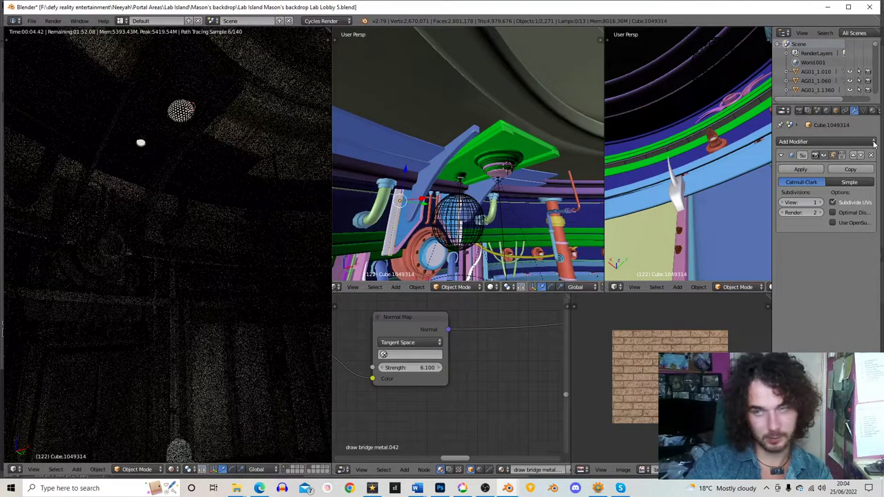
left_click(871, 111)
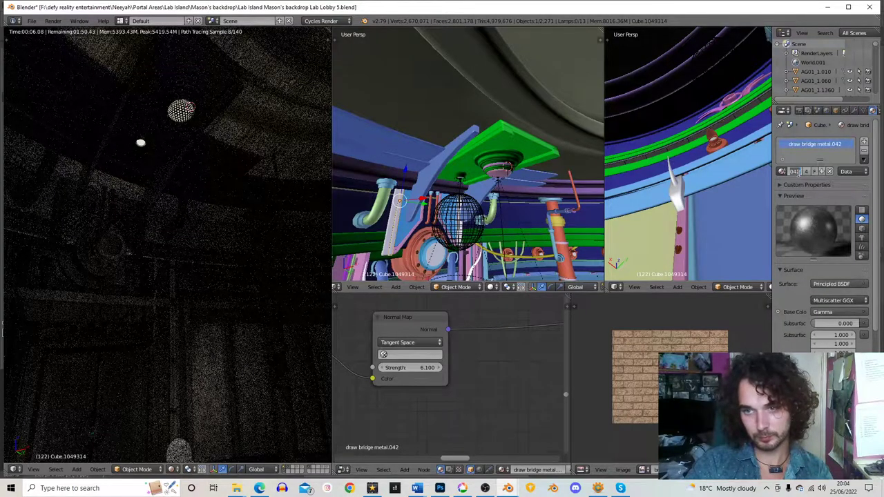
scroll(489, 132, "up", 2)
right_click(489, 132)
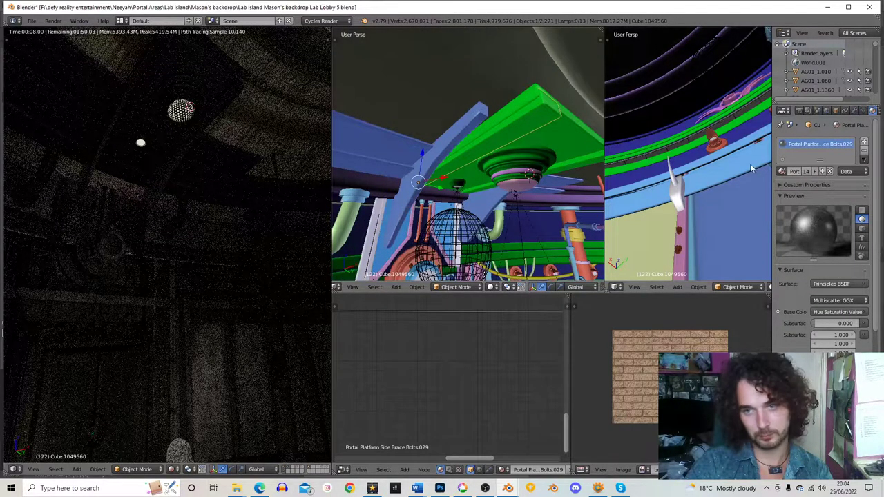
left_click(782, 172)
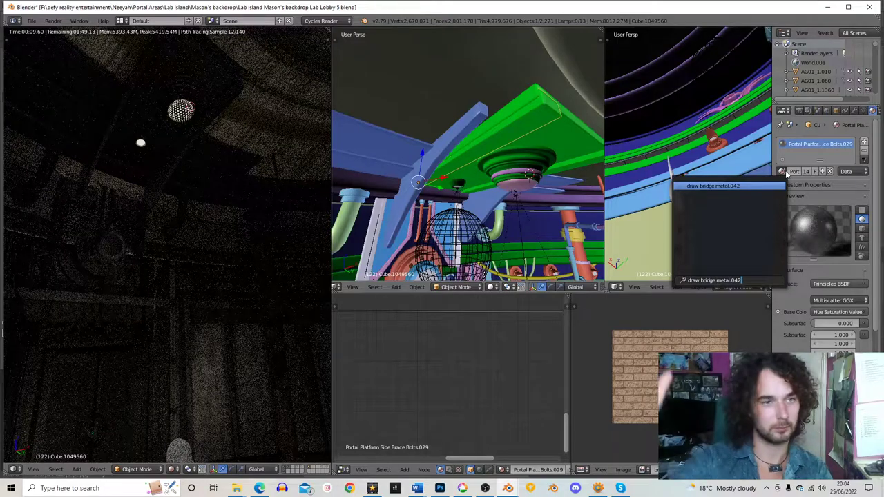
key("Return")
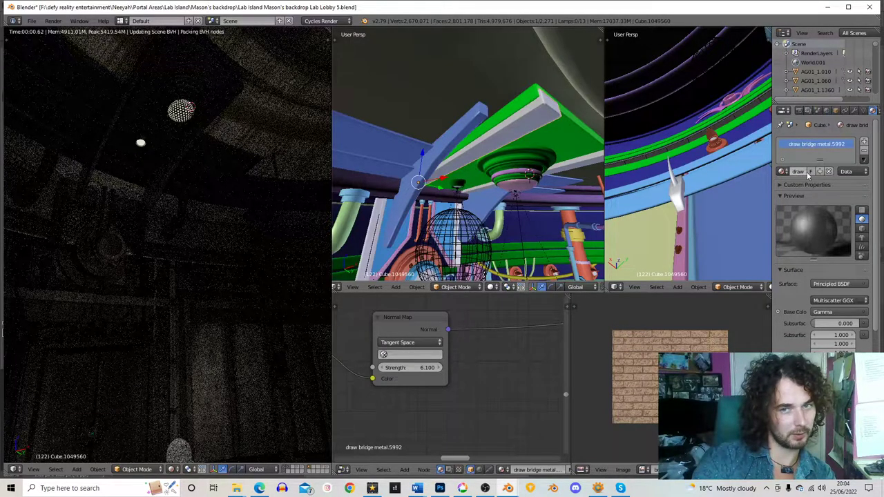
left_click(807, 171)
Lower the Gamma node's value to 1.000 in the trim strip's draw bridge metal material
scroll(519, 386, "down", 2)
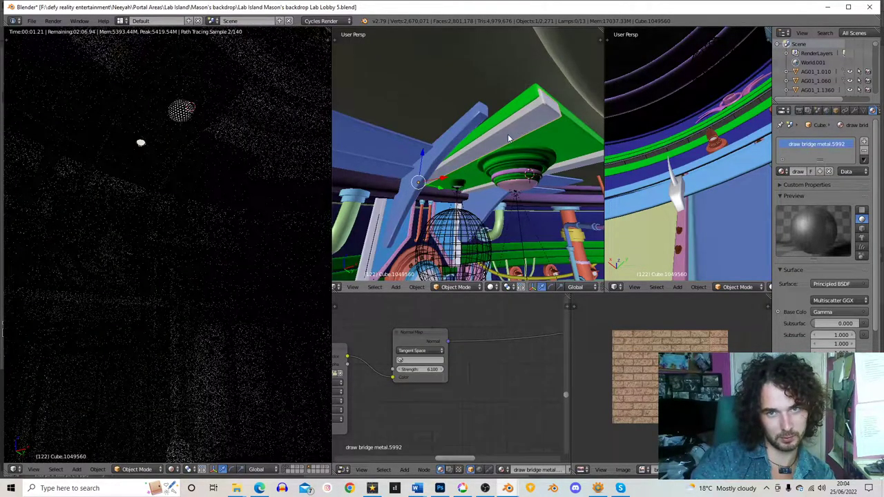
scroll(511, 346, "down", 1)
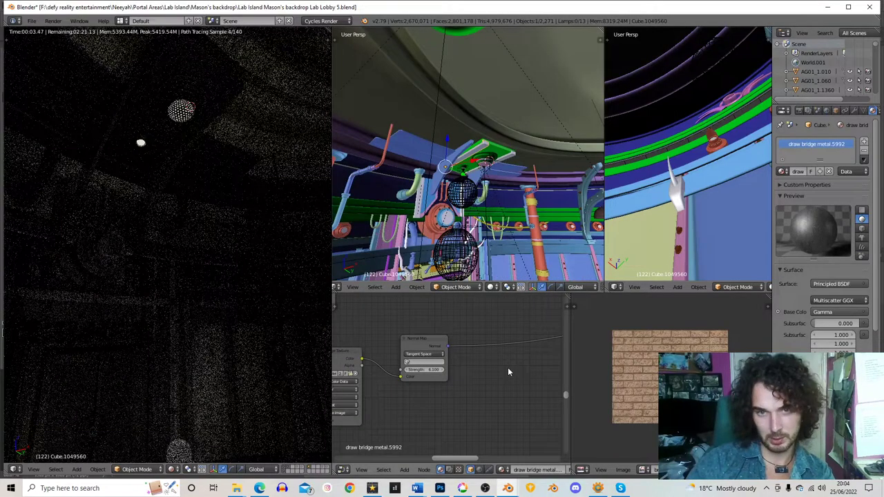
key("KP_Decimal")
scroll(499, 372, "down", 1)
middle_click_drag(500, 372, 431, 325)
scroll(485, 400, "down", 8)
middle_click_drag(484, 400, 462, 382)
scroll(440, 354, "up", 2)
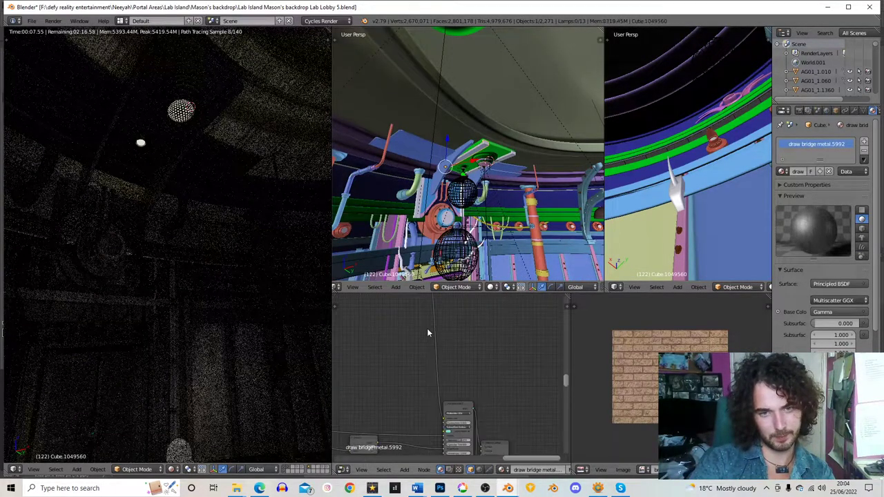
middle_click_drag(425, 330, 480, 391)
scroll(480, 387, "up", 2)
middle_click_drag(474, 342, 466, 399)
scroll(448, 374, "up", 2)
left_click(447, 368)
left_click(446, 368)
left_click(446, 366)
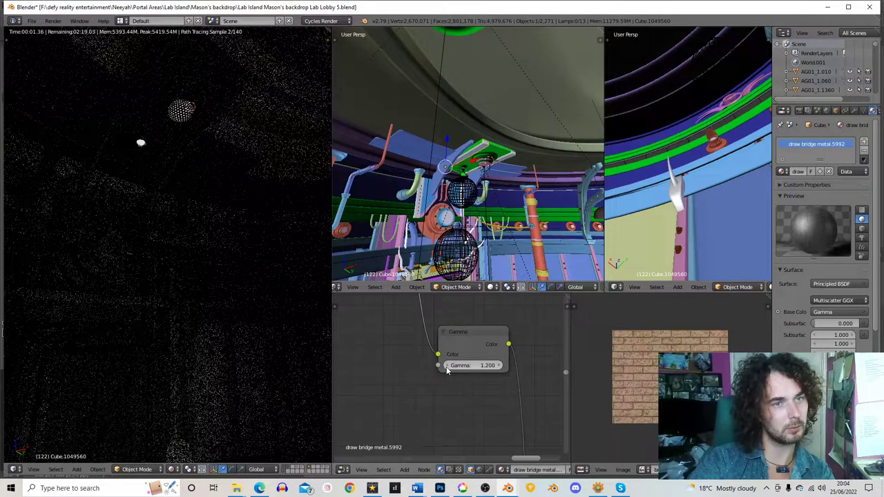
left_click(447, 368)
left_click(446, 368)
Select the wireframe sphere beneath the small ceiling lamp and shrink it to roughly three quarters of its size
scroll(507, 203, "up", 3)
middle_click_drag(507, 203, 478, 140)
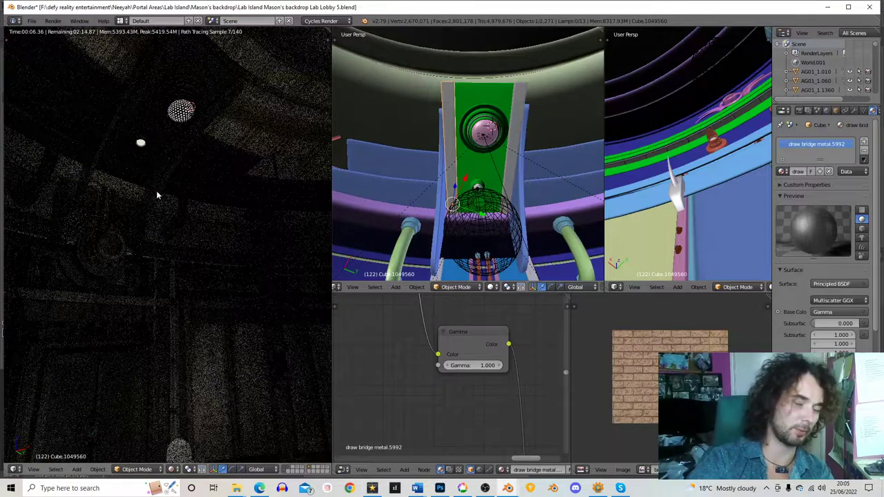
middle_click_drag(491, 199, 460, 243)
right_click(461, 243)
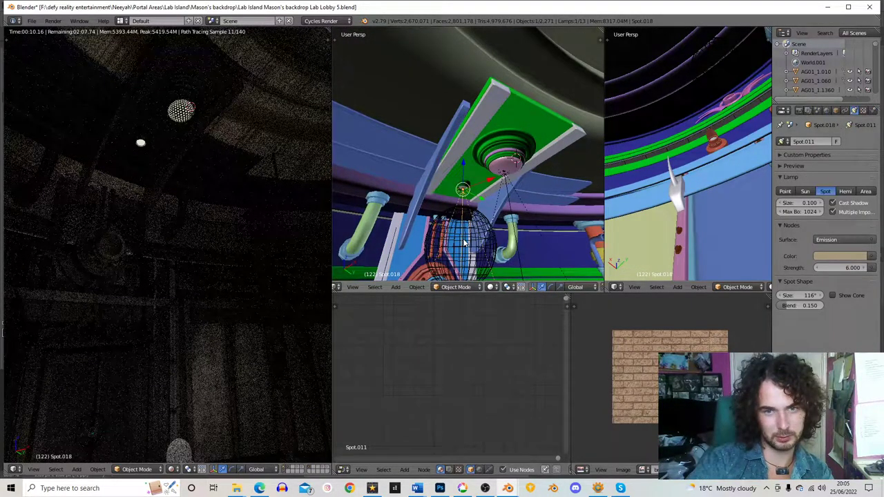
right_click(436, 230)
key("KP_Decimal")
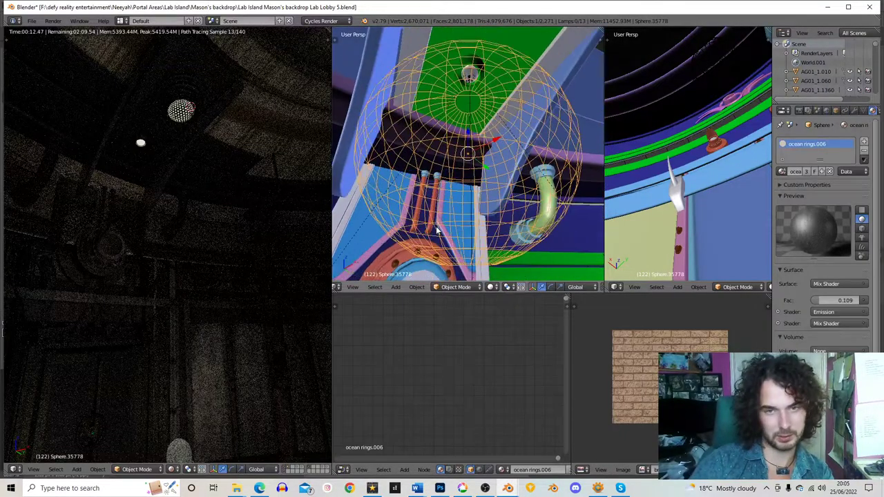
scroll(454, 147, "down", 1)
scroll(454, 147, "down", 5)
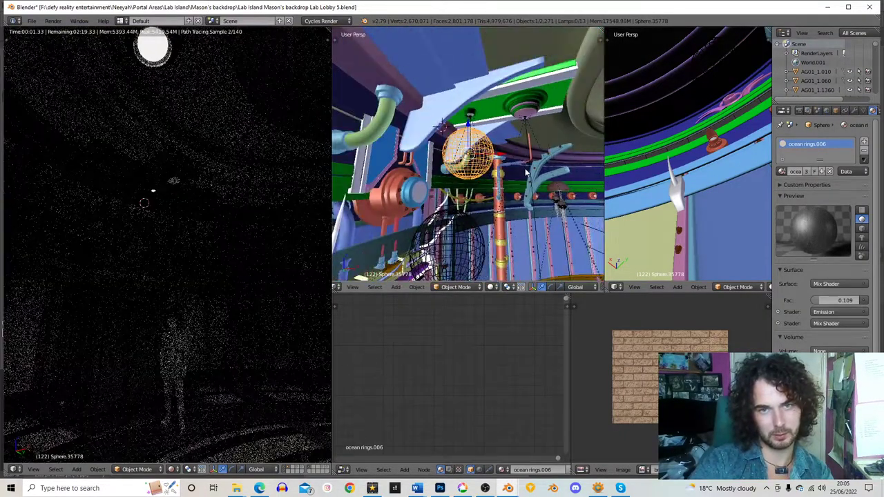
key("s")
left_click(505, 167)
scroll(501, 165, "up", 2)
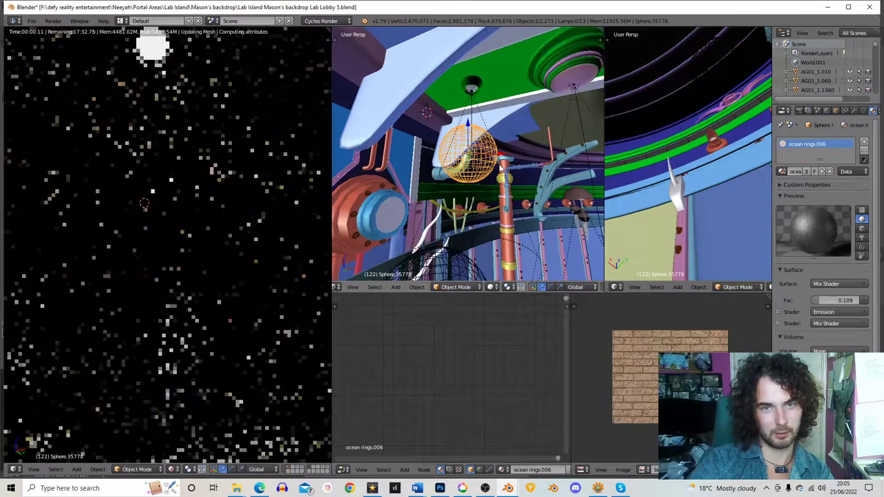
key("s")
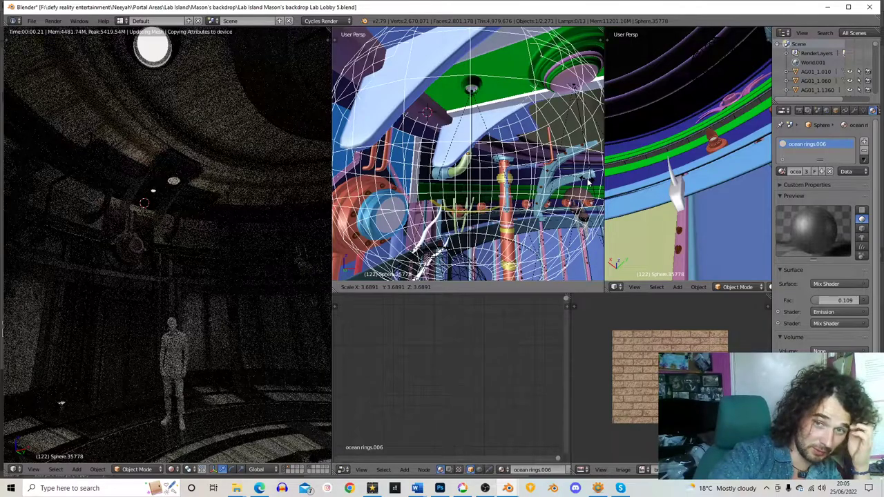
left_click(507, 163)
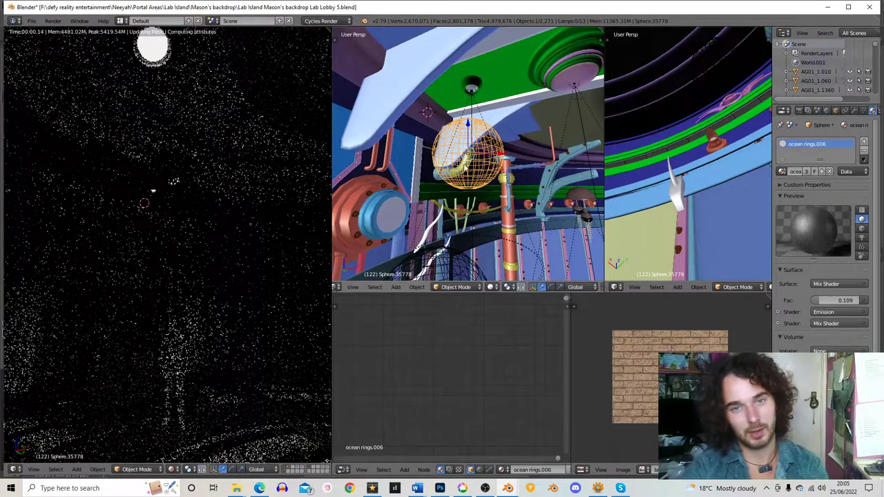
Scale the wireframe sphere beneath the small ceiling lamp down slightly more
scroll(462, 181, "down", 1)
middle_click_drag(462, 181, 462, 190)
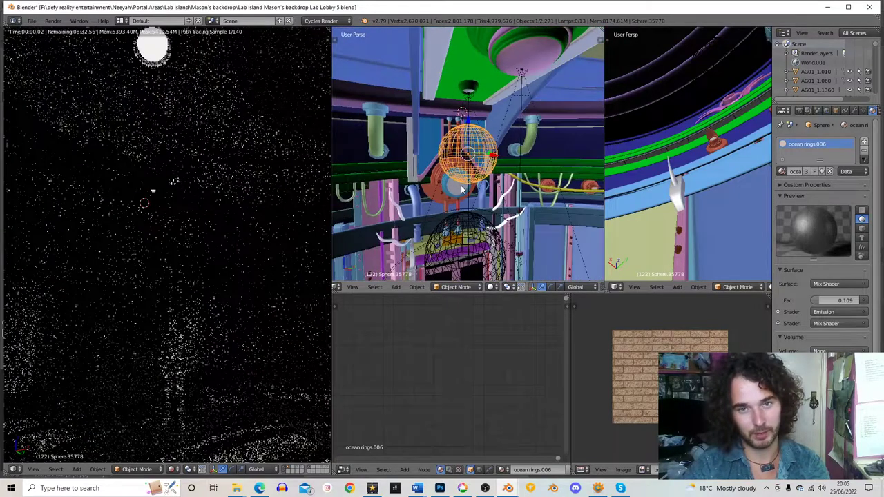
scroll(488, 188, "up", 5)
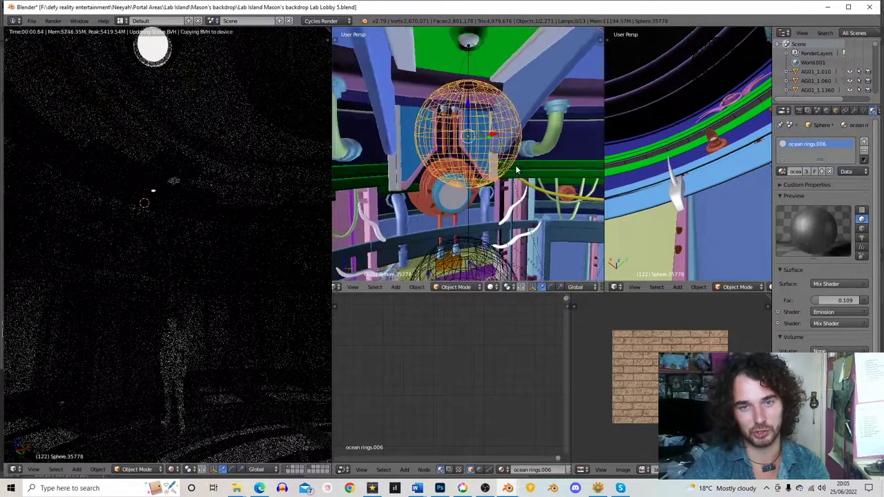
middle_click_drag(522, 162, 547, 164)
key("s")
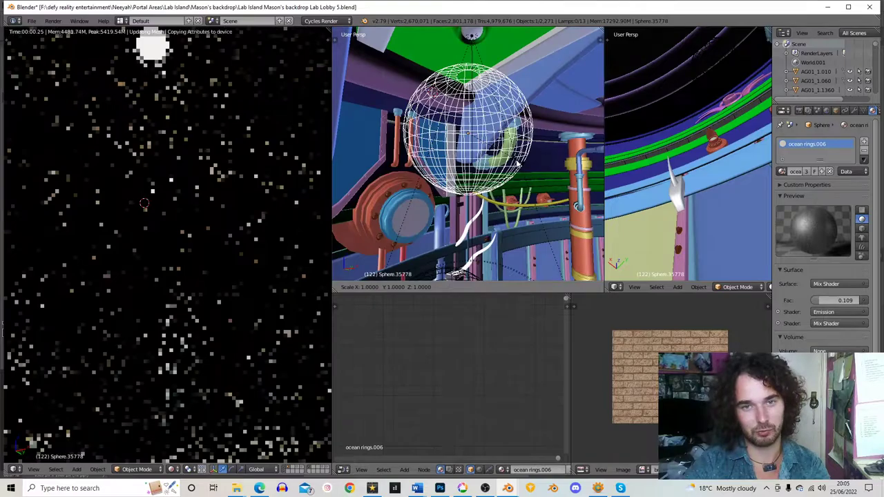
left_click(486, 197)
scroll(486, 197, "down", 4)
scroll(485, 196, "down", 3)
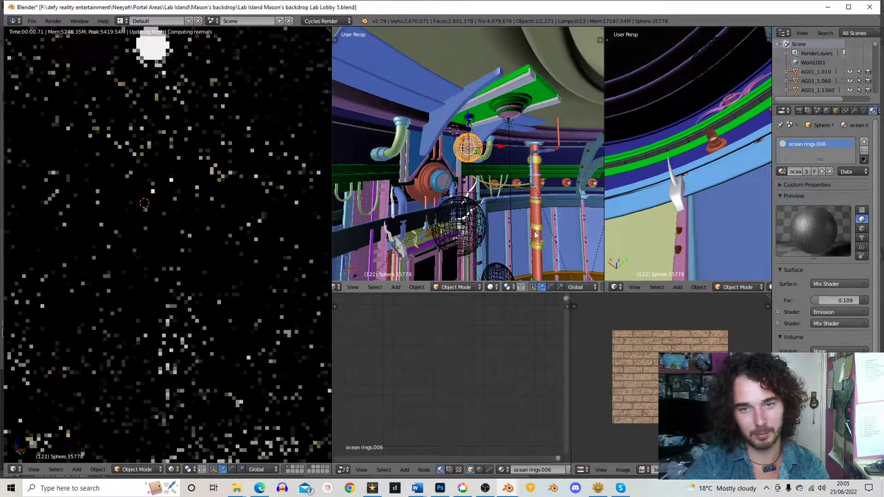
scroll(538, 225, "down", 1)
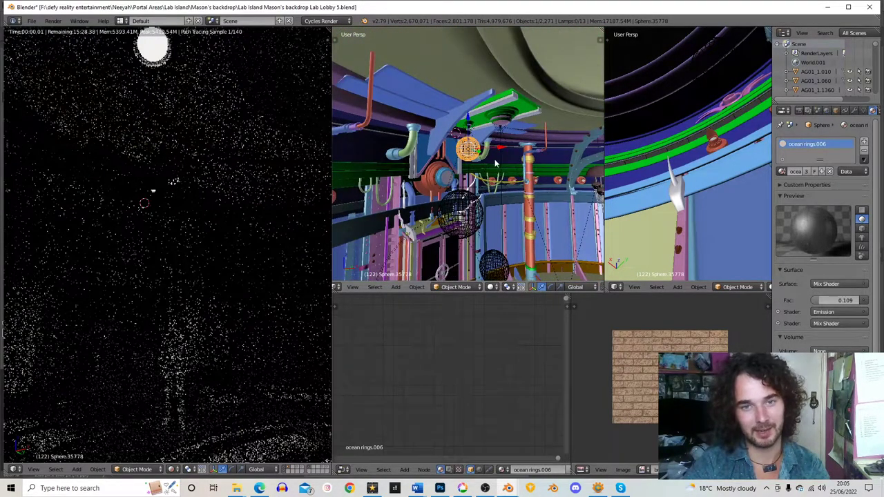
Make the sphere's ocean rings material a single-user copy and set its warm white Emission node's strength to 0.300
scroll(496, 167, "up", 2)
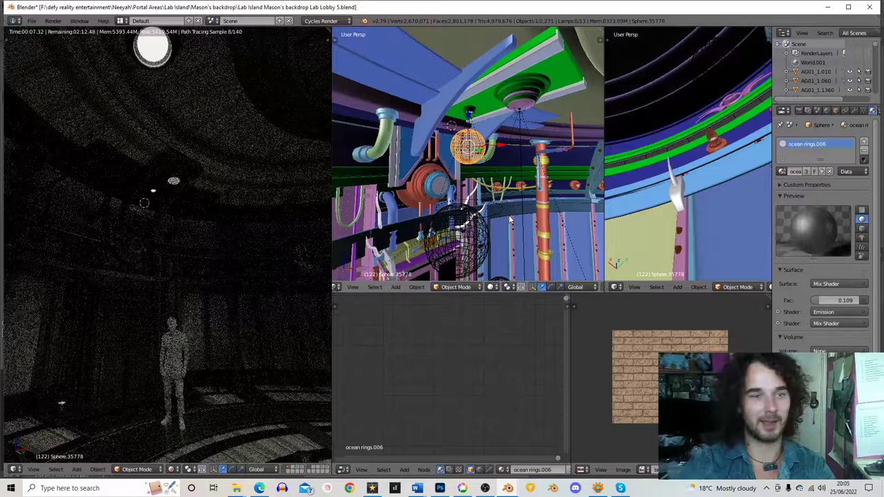
middle_click_drag(512, 161, 520, 144)
scroll(519, 145, "up", 3)
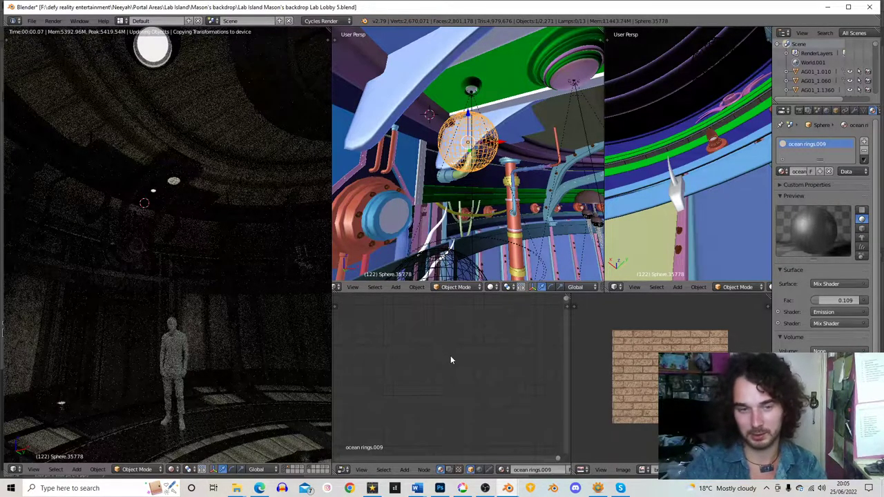
key("KP_Decimal")
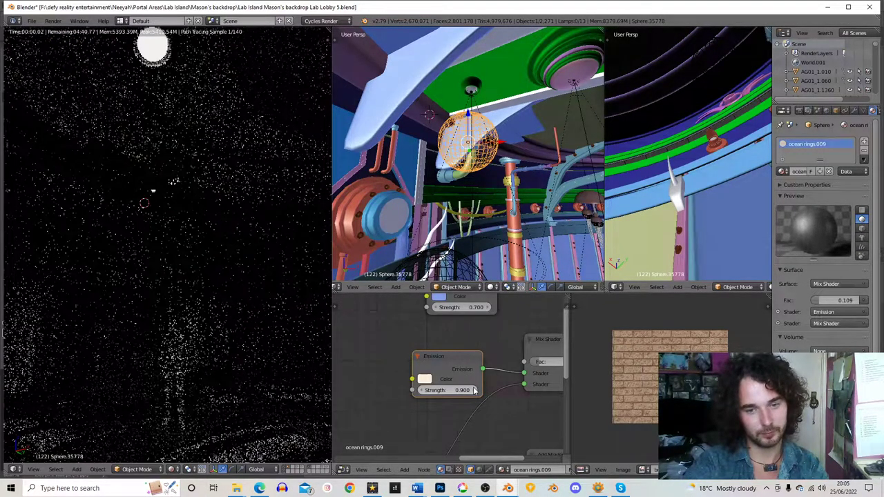
left_click(442, 391)
type("0.30")
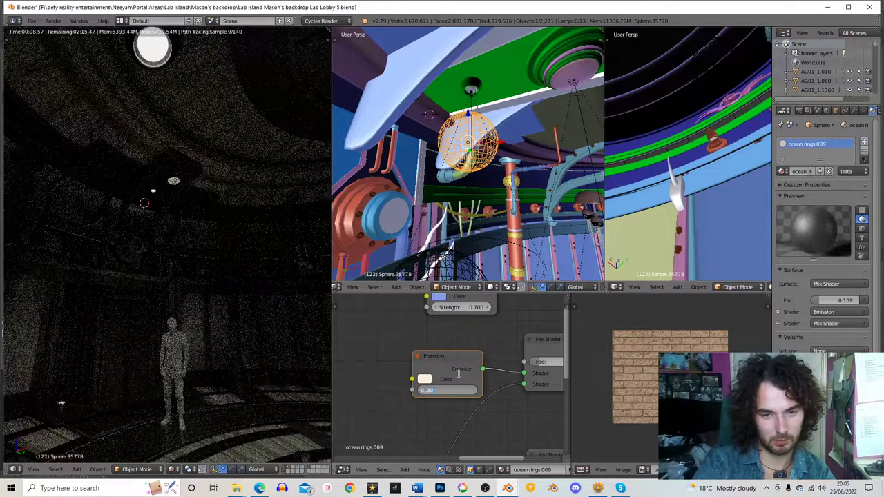
type("0")
key("Return")
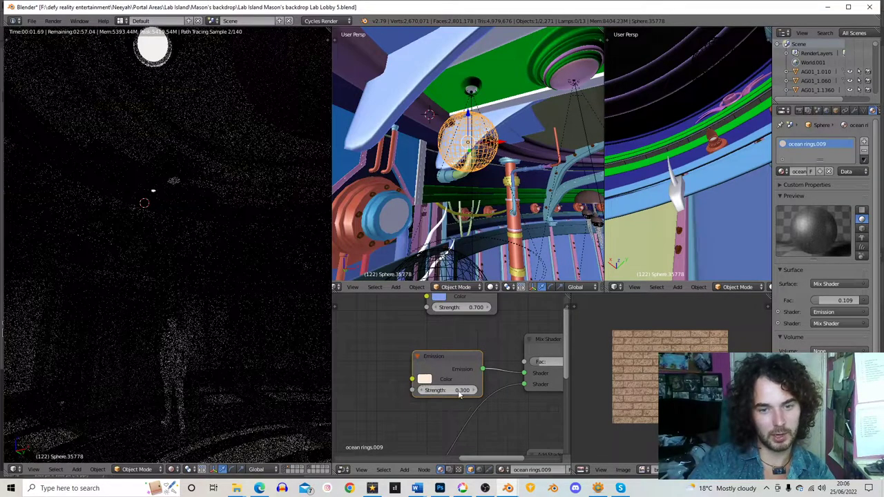
Change the sphere's Emission colour to a pale warm yellow and deselect everything
left_click(427, 379)
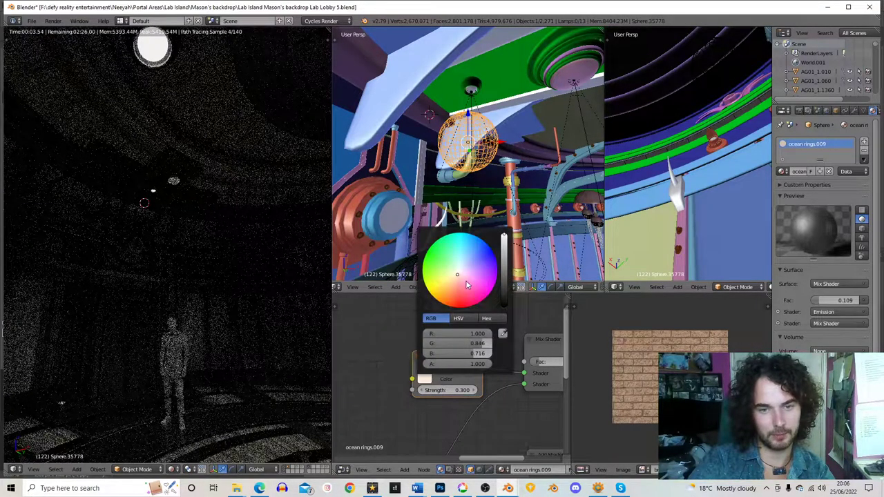
left_click_drag(459, 270, 460, 264)
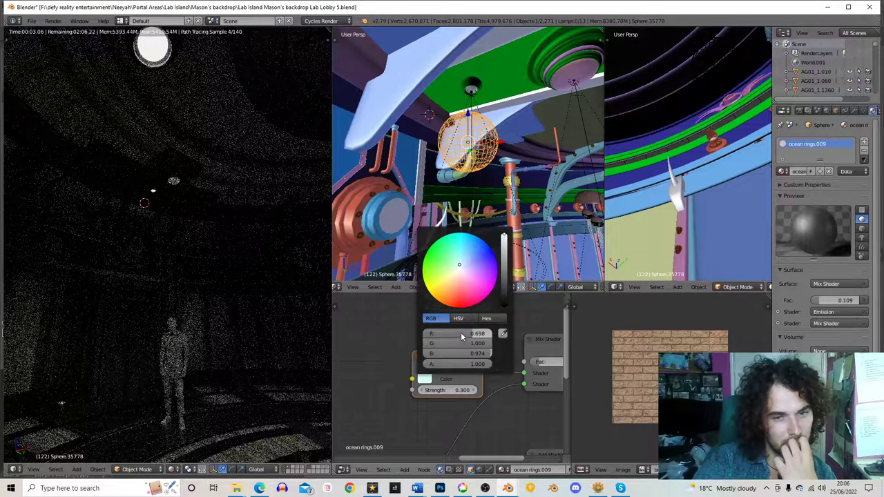
left_click(455, 281)
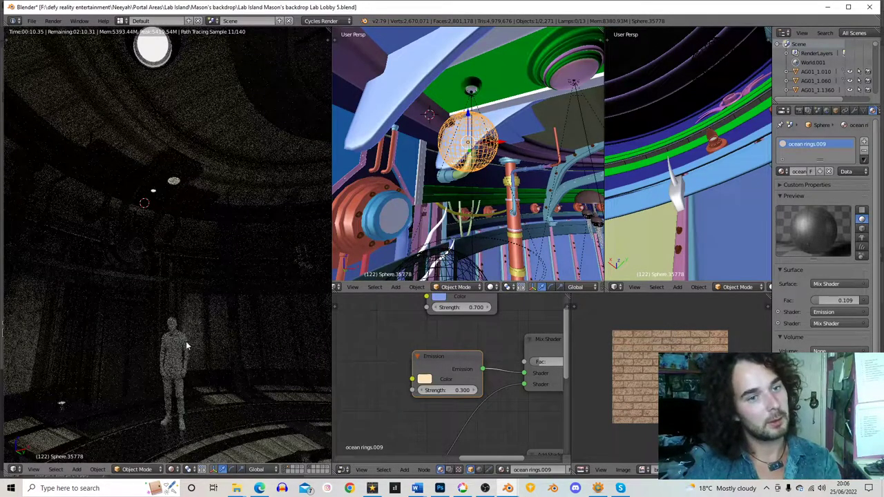
middle_click_drag(482, 169, 497, 186)
scroll(512, 173, "down", 3)
key("a")
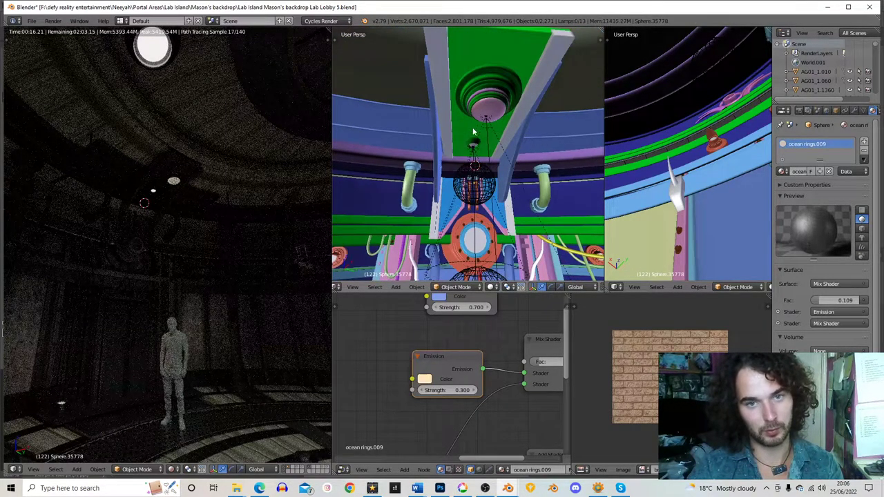
scroll(462, 116, "down", 2)
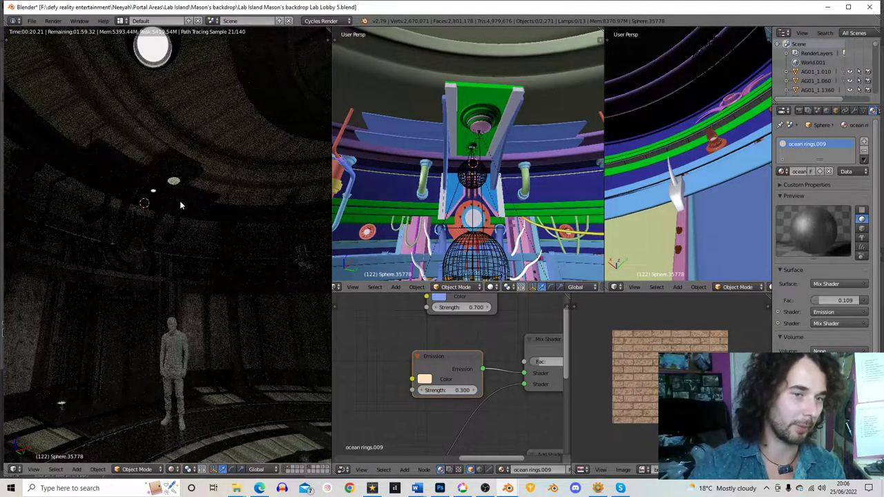
Switch the brick texture's image editor area to a Node Editor and check the lobby floor in the rendered view
middle_click_drag(201, 310, 214, 323)
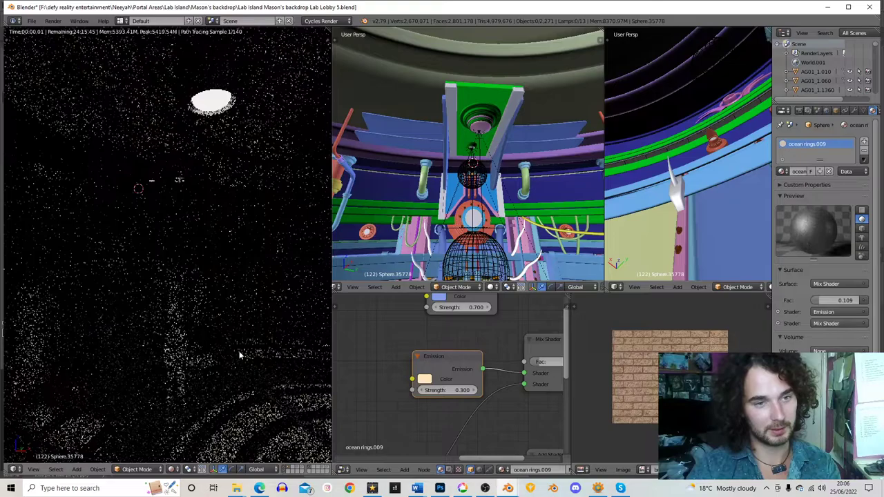
left_click(585, 470)
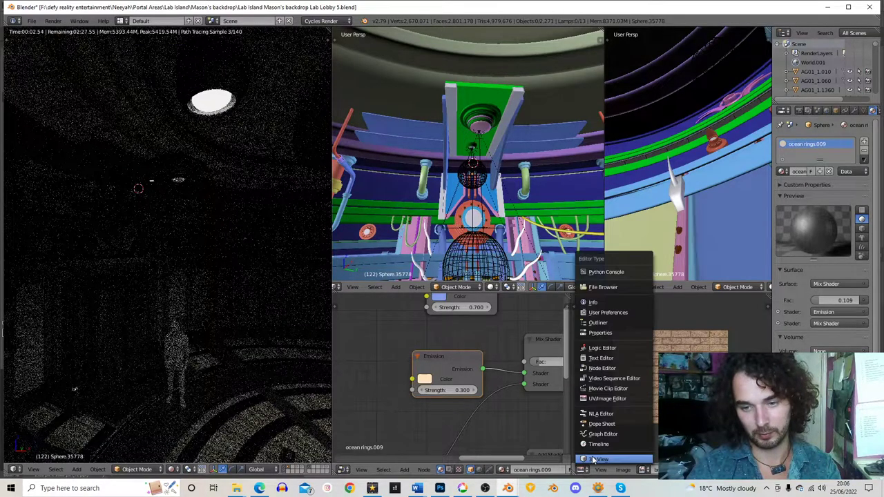
left_click(602, 374)
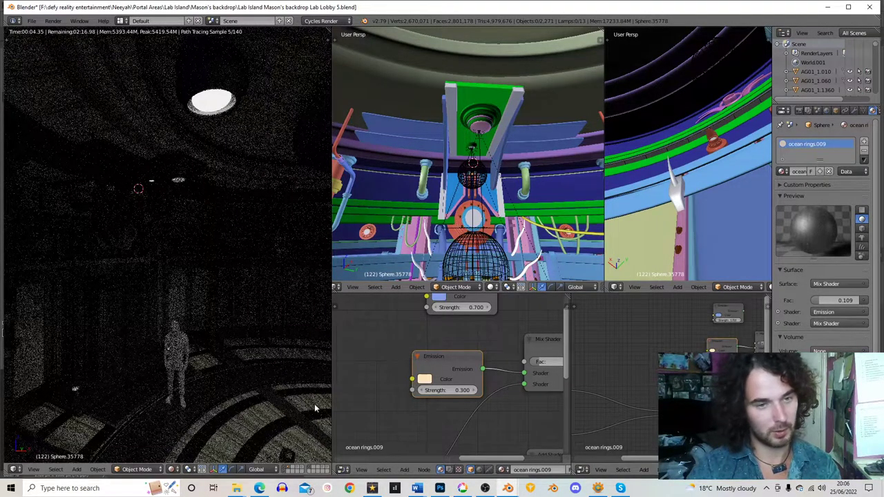
middle_click_drag(242, 392, 243, 352)
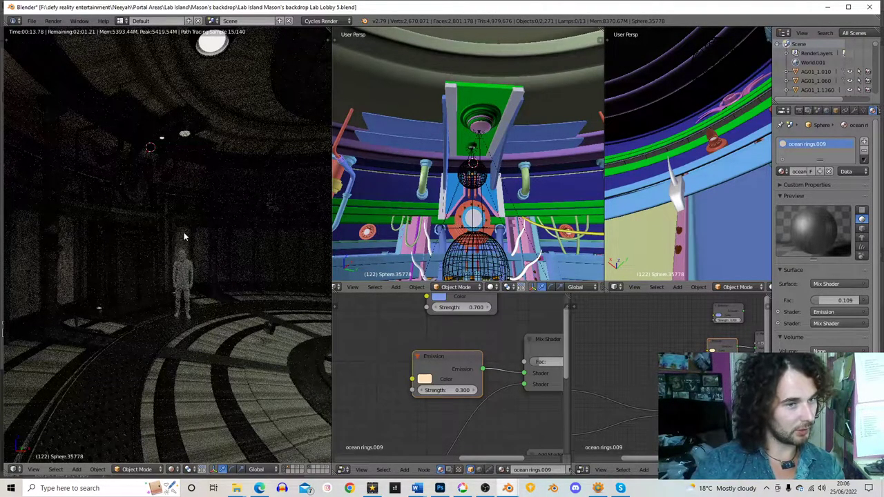
Duplicate the white curved tendril above the doorway, offset the copy along the X axis and raise it along Z
mouse_move(489, 145)
middle_mouse_down()
mouse_move(521, 142)
mouse_move(496, 143)
middle_mouse_up()
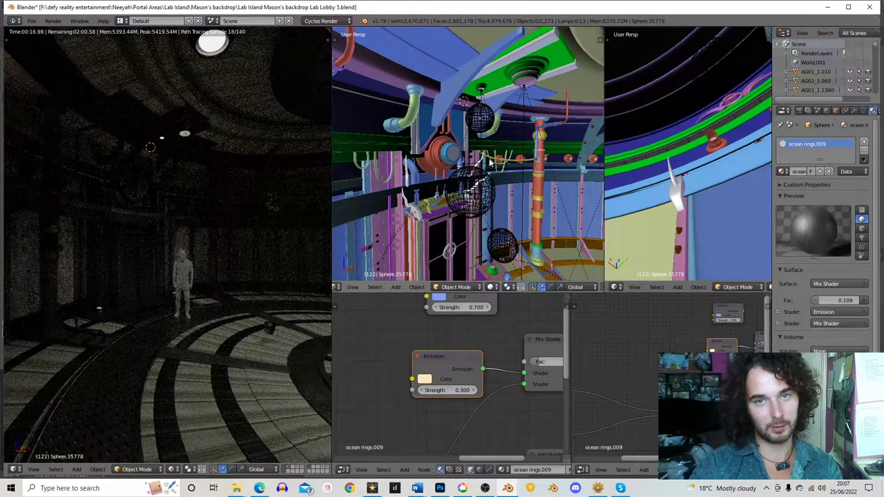
middle_click_drag(487, 163, 455, 195)
right_click(402, 180)
scroll(402, 181, "down", 3)
middle_click_drag(402, 181, 437, 188)
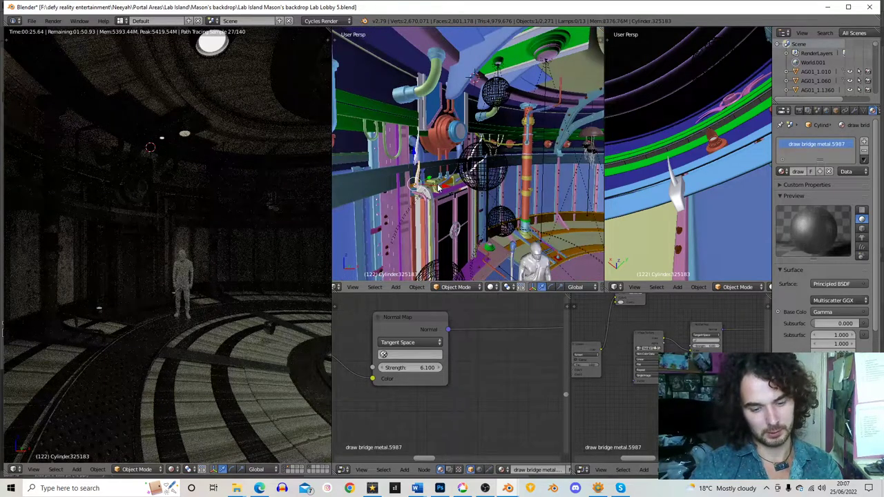
key("shift+d")
key("x")
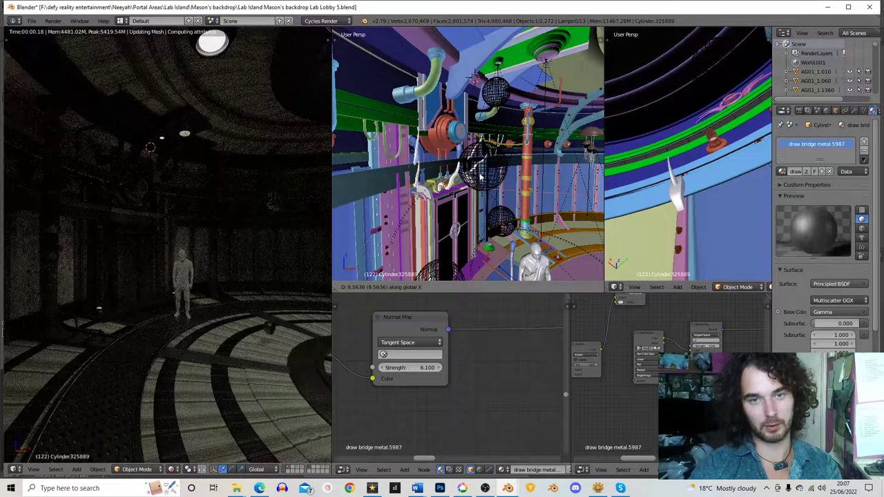
left_click(503, 181)
key("g")
key("z")
left_click(500, 119)
Rotate the copied tendril more upright and place it beside the round wall fitting above the doorway
middle_click_drag(470, 157, 493, 153)
key("r")
left_click(467, 178)
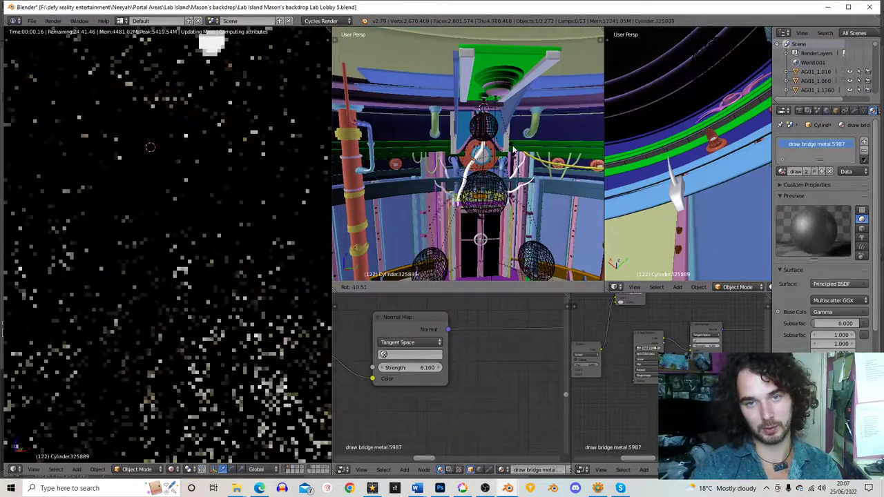
key("g")
left_click(459, 164)
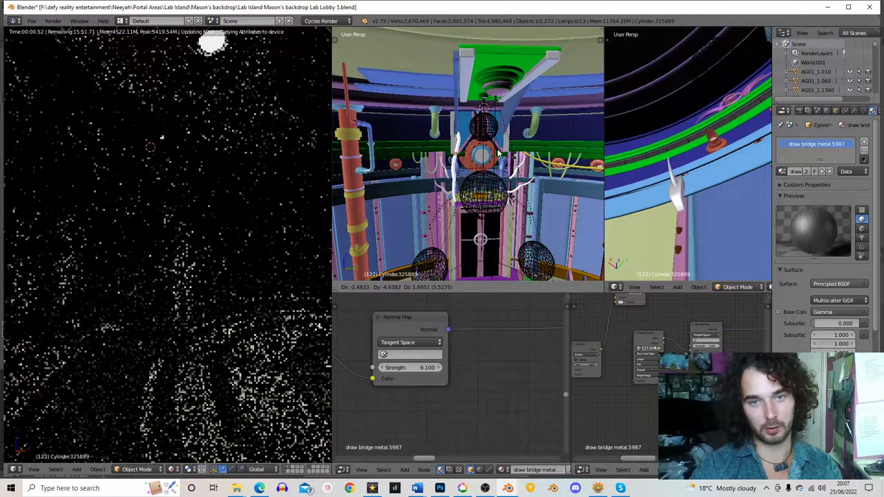
Raise the copied tendril towards the ceiling panel and rotate it to hang alongside the blue support bracket
scroll(497, 151, "up", 2)
middle_click_drag(446, 196, 427, 218)
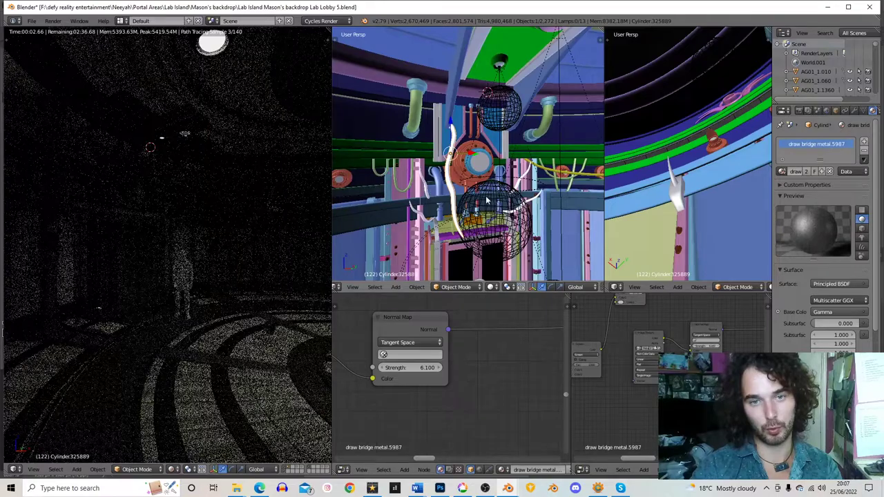
middle_click_drag(506, 216, 488, 143)
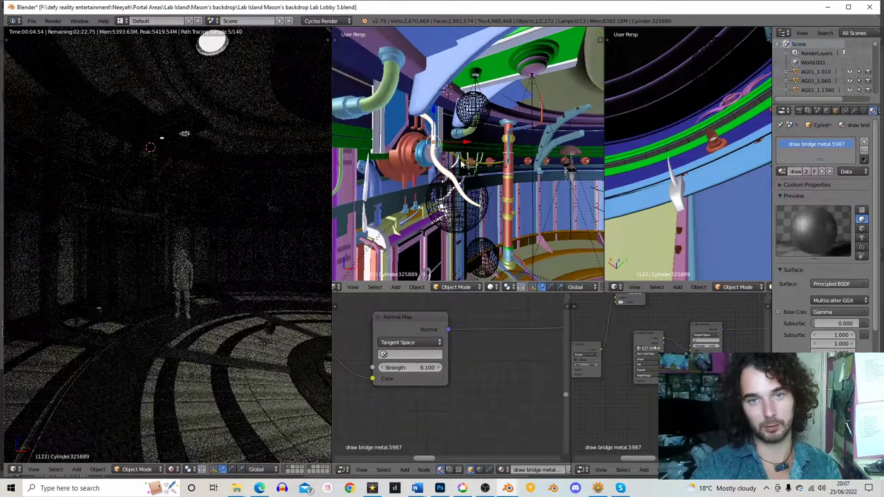
key("g")
left_click(502, 91)
middle_click_drag(503, 90, 475, 164)
key("r")
key("z")
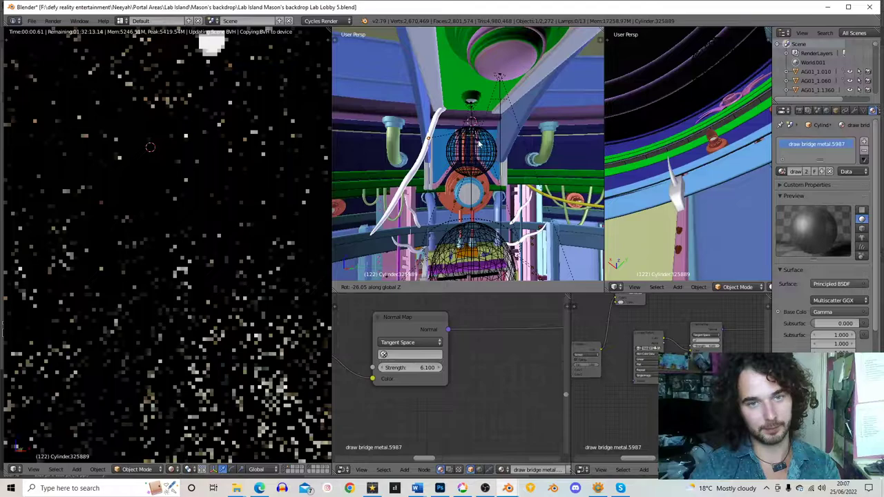
key("z")
key("z")
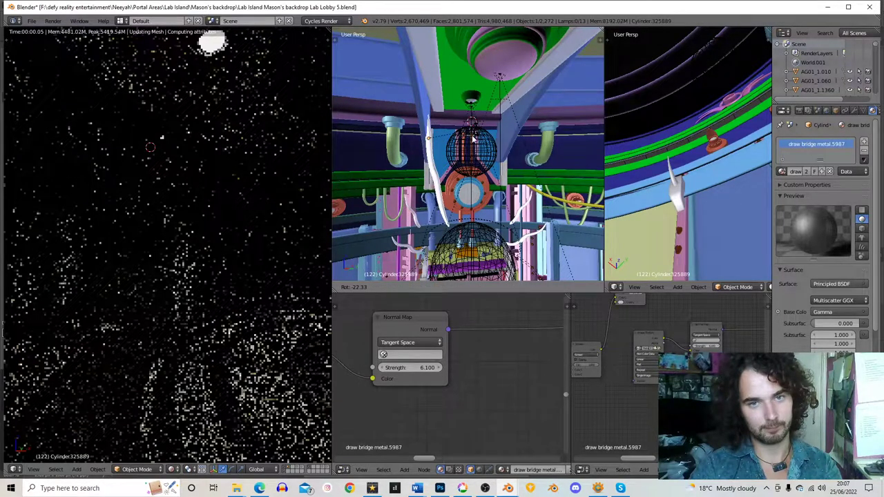
left_click(482, 167)
Turn the tendril about the Z axis, adjust its height and fit its upper end against the ceiling panel's support bracket
middle_click_drag(464, 141, 439, 143)
key("r")
key("z")
left_click(465, 156)
key("g")
key("z")
left_click(451, 149)
scroll(450, 148, "up", 3)
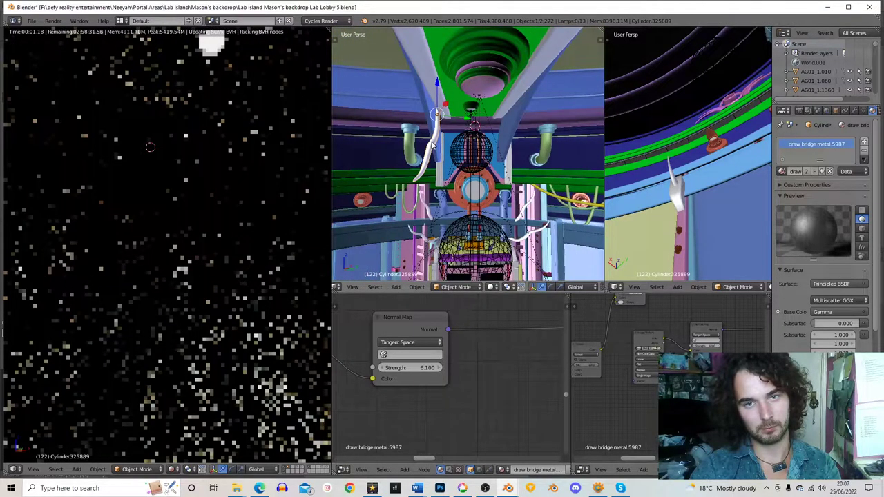
key("g")
left_click(436, 144)
Duplicate the fitted tendril and move the copy outward beneath the ceiling panel
scroll(436, 144, "down", 3)
middle_click_drag(438, 144, 452, 161)
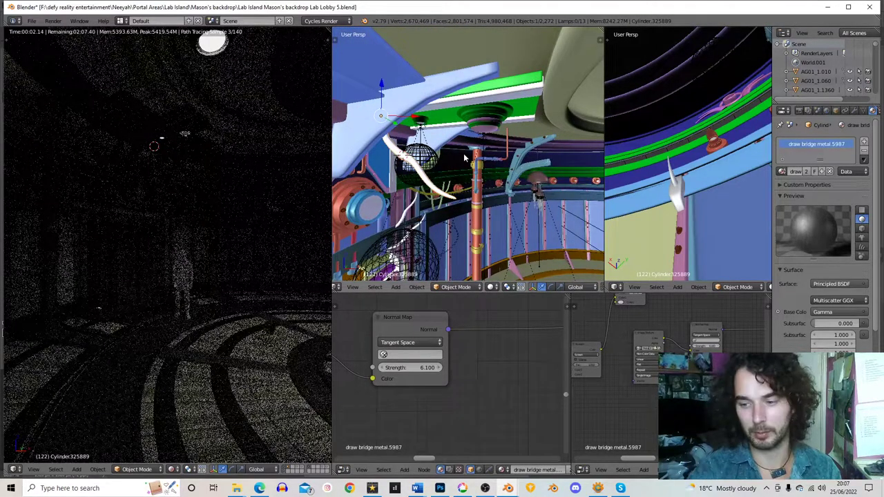
key("g")
key("y")
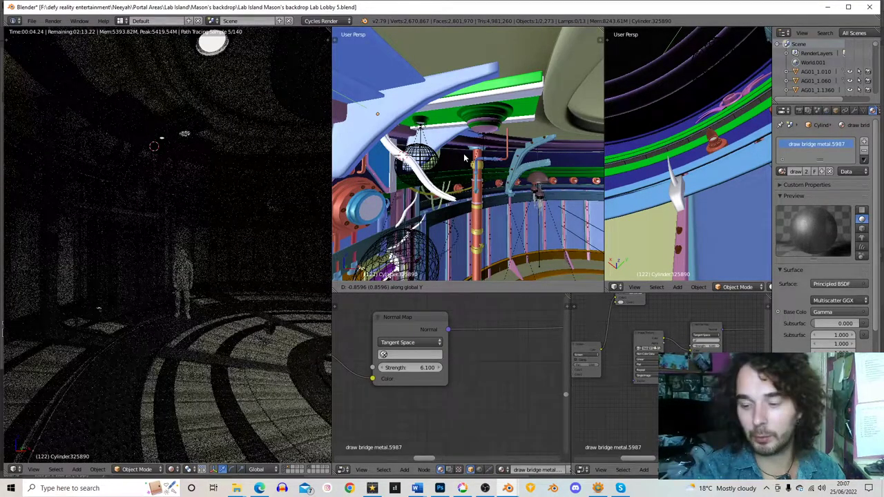
left_click(464, 153)
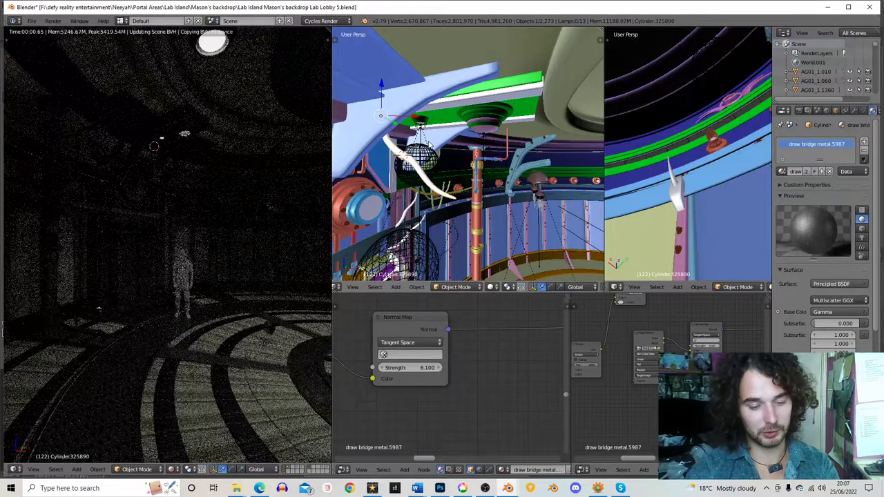
middle_click_drag(426, 143, 455, 145)
key("g")
key("x")
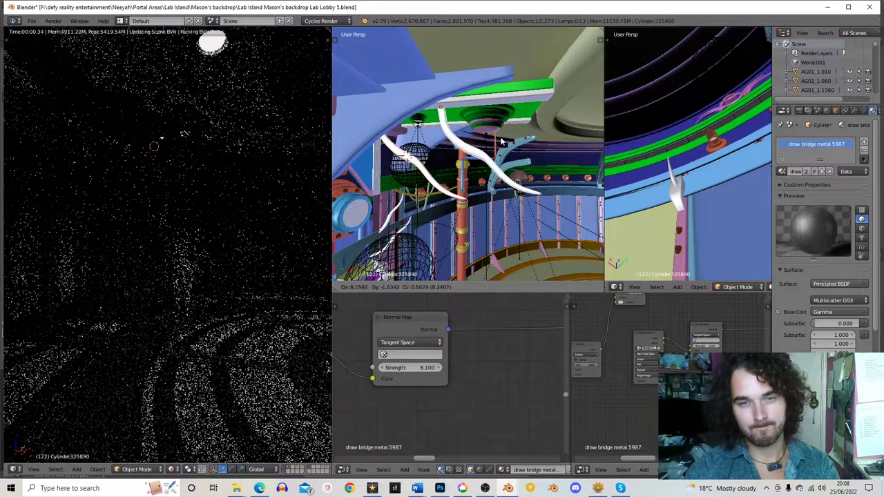
left_click(508, 143)
Position the second tendril against the side beam of the green ceiling panel, near the tiered lamp
middle_click_drag(510, 145, 453, 116)
key("g")
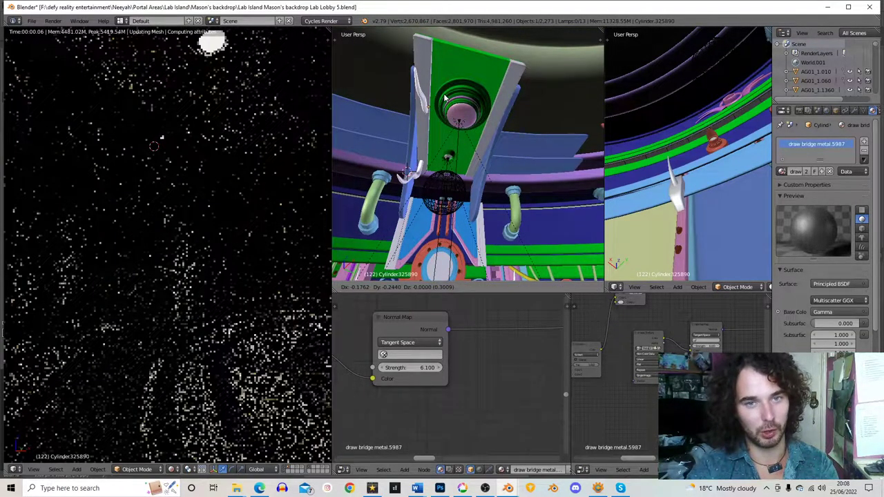
left_click(446, 100)
middle_click_drag(446, 100, 456, 130)
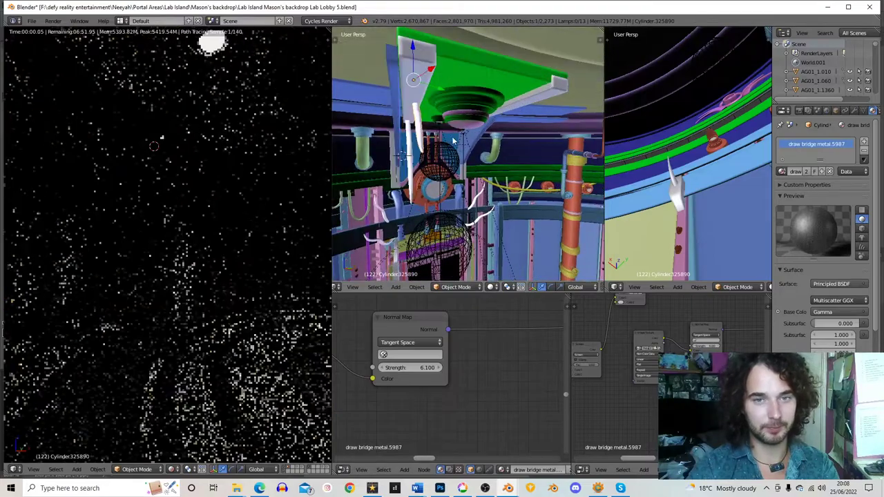
key("g")
left_click(456, 131)
Rotate the second tendril to a flatter angle along the ceiling panel and scale it up slightly
middle_click_drag(456, 131, 540, 145)
key("r")
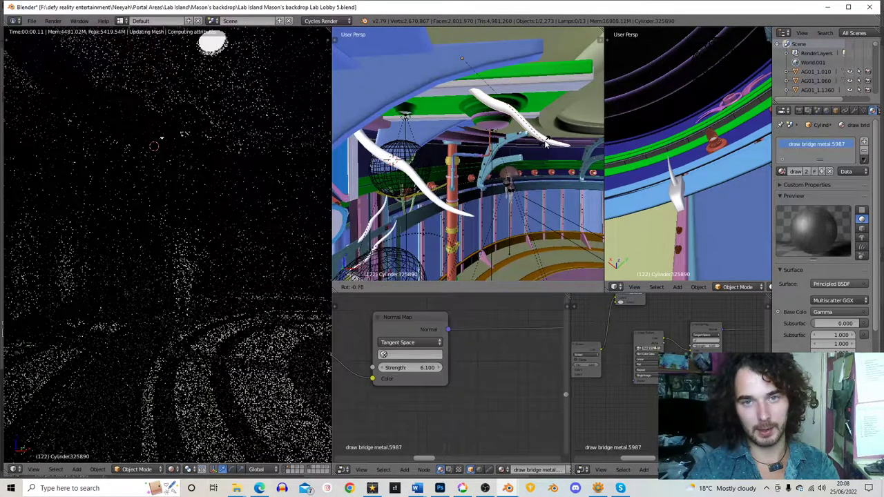
left_click(542, 147)
scroll(541, 146, "down", 4)
key("g")
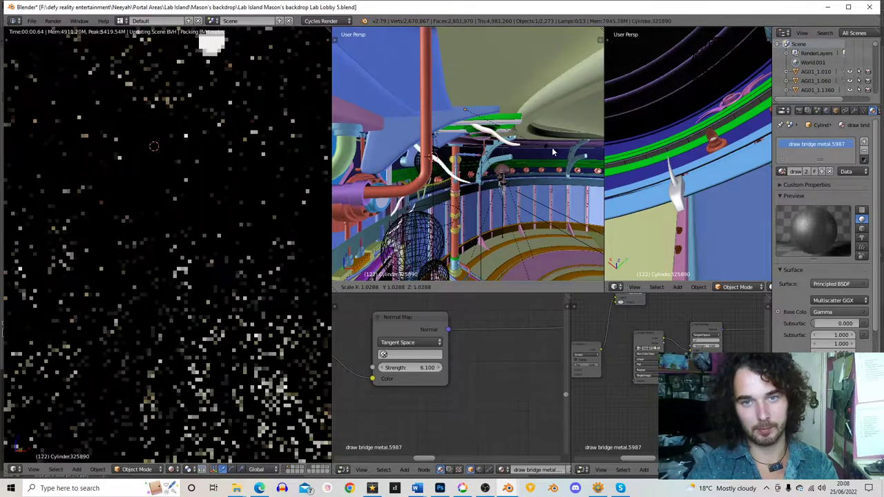
left_click(565, 132)
Assign the ceiling beam's material, draw bridge metal.5992, to the new ceiling tendril
middle_click_drag(530, 150, 460, 140)
right_click(428, 113)
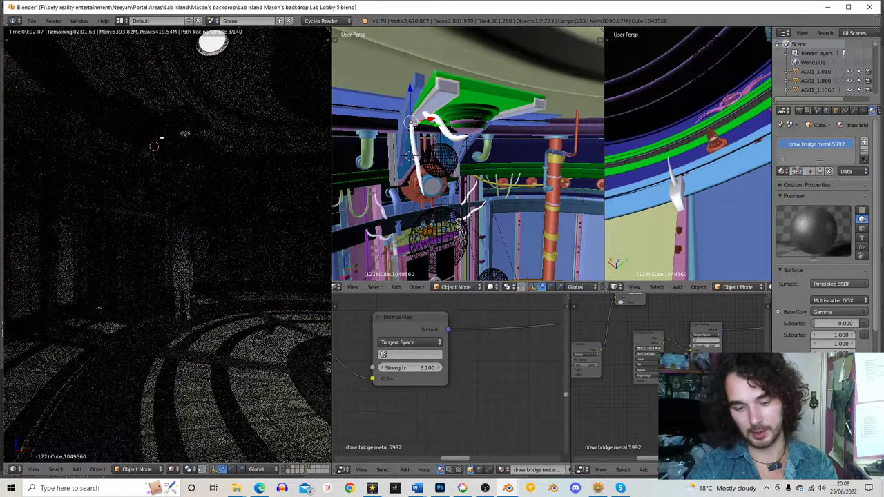
right_click(456, 137)
left_click(781, 173)
type("draw bridge metal.5992")
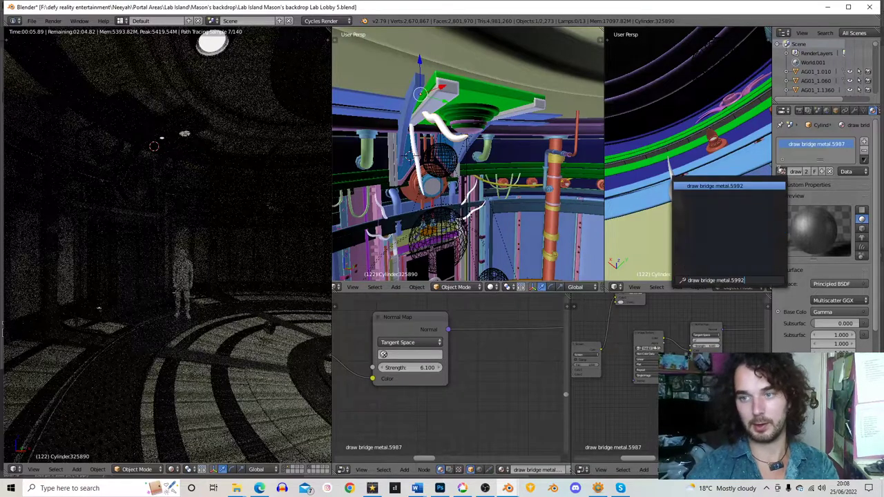
key("Return")
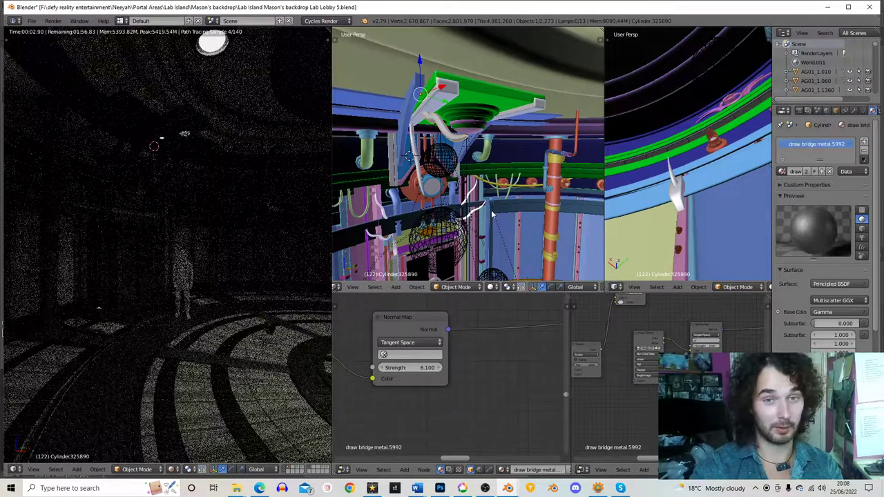
Deselect everything and examine the tendrils and blue brackets around the ceiling panel from another angle
middle_click_drag(492, 215, 455, 132)
right_click(391, 132)
mouse_move(400, 142)
middle_mouse_down()
mouse_move(461, 143)
mouse_move(449, 134)
mouse_move(468, 146)
mouse_move(437, 130)
mouse_move(484, 166)
mouse_move(526, 173)
middle_mouse_up()
key("a")
key("c")
key("Escape")
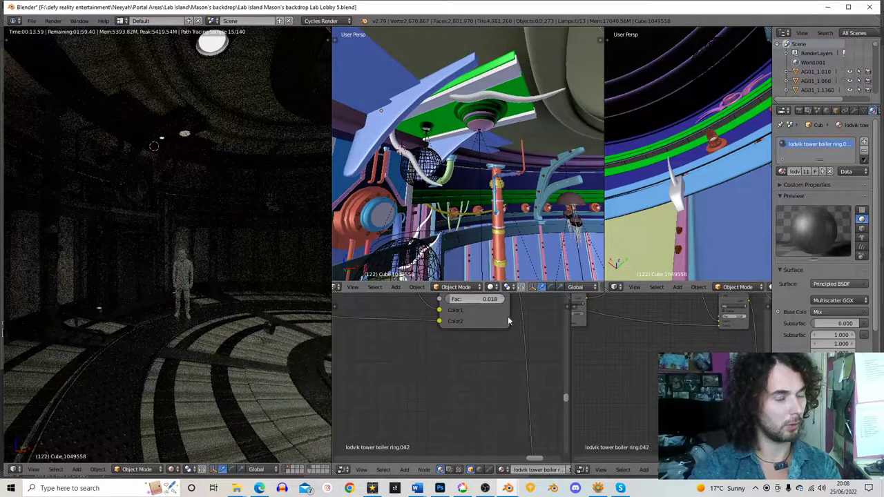
scroll(485, 152, "down", 2)
scroll(484, 152, "down", 2)
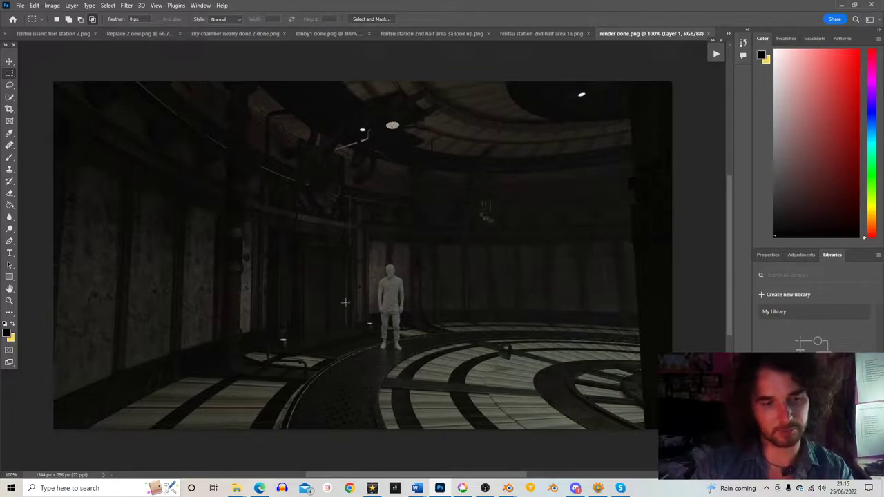
In Photoshop, run the lab island lobby action from the Lab Island Interiors set on render done.png
left_click(717, 55)
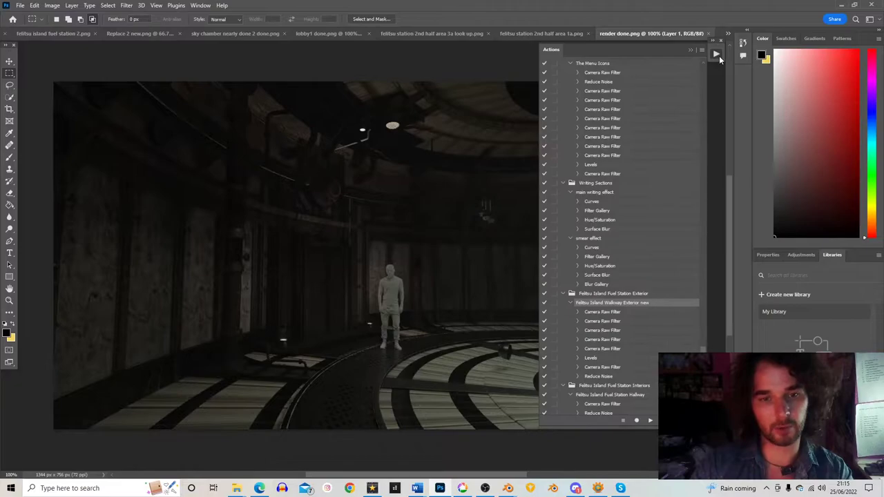
scroll(622, 235, "down", 5)
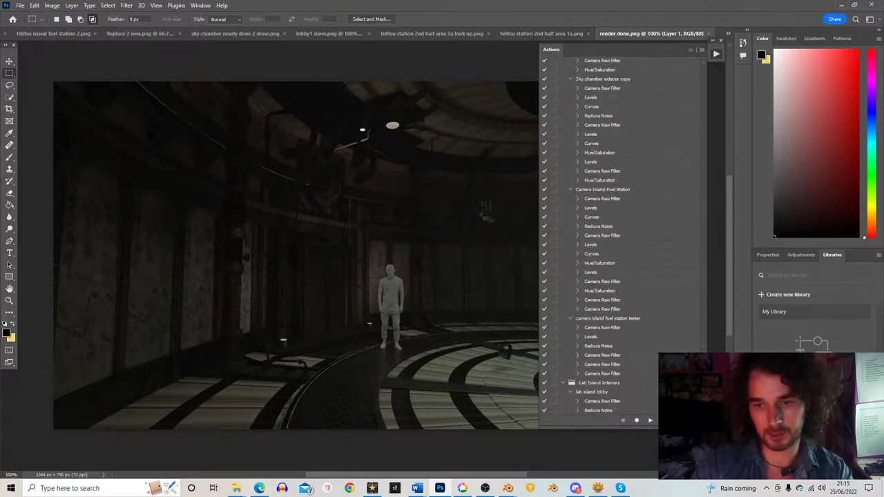
left_click(605, 393)
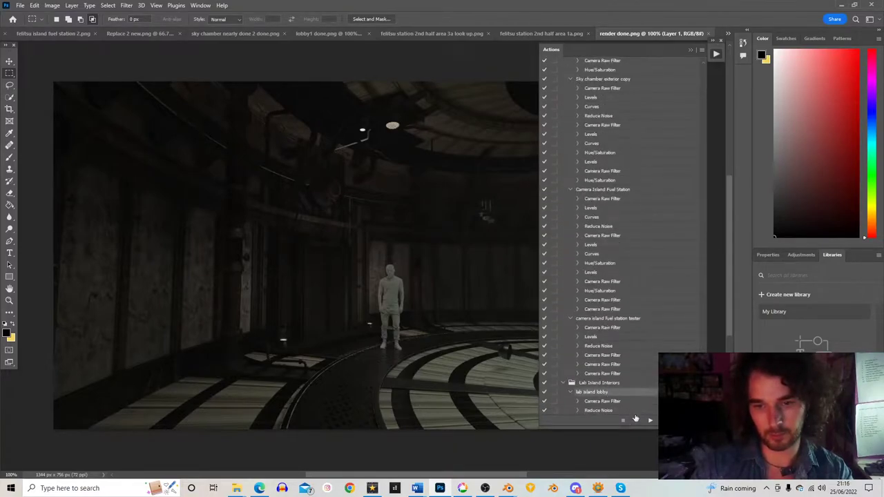
left_click(650, 421)
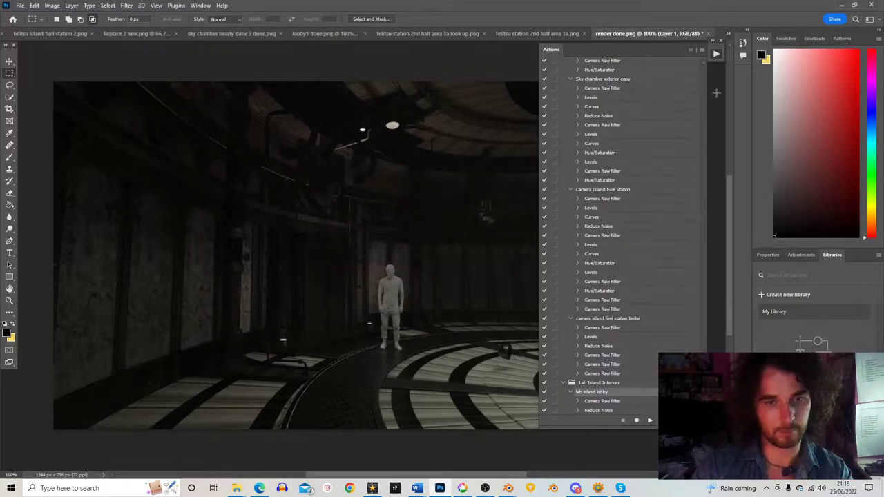
left_click(715, 55)
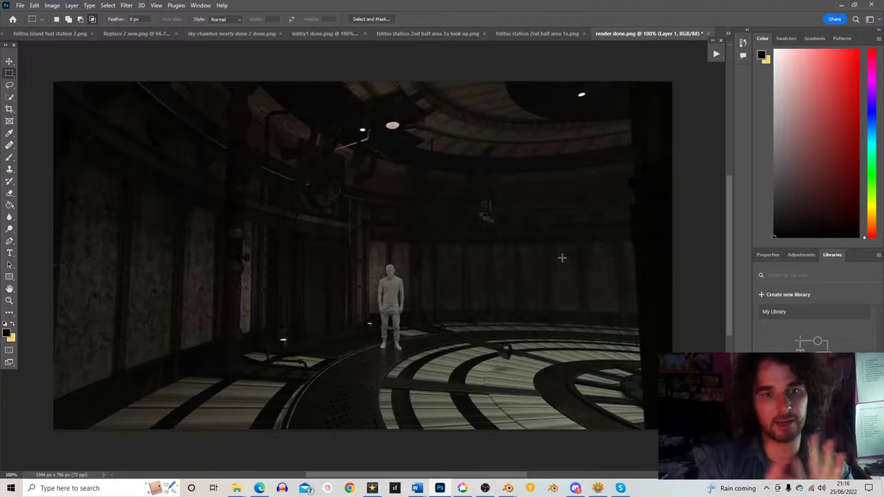